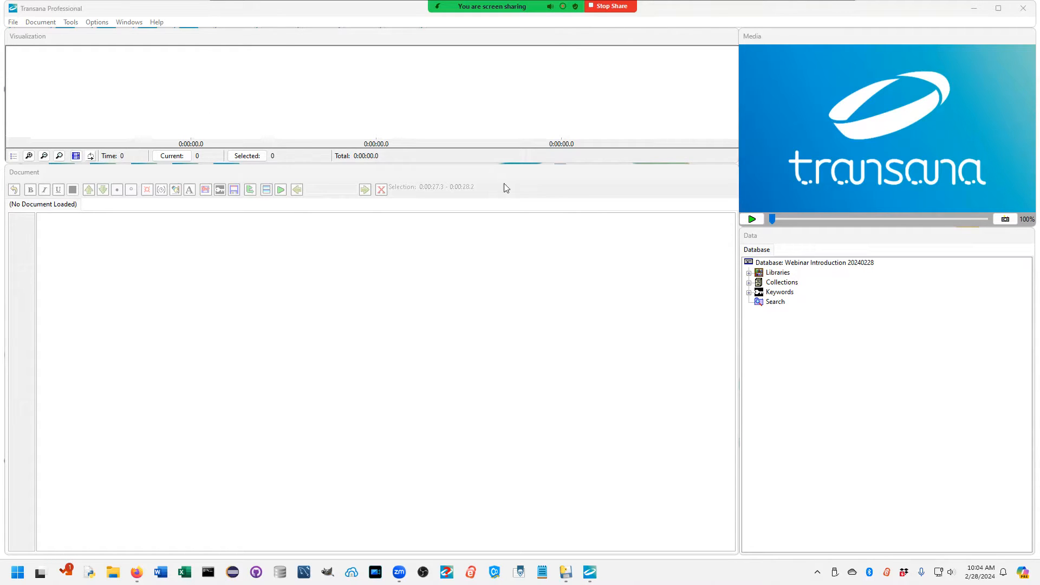
Step: Open the English Transcript of the Flipping and Symmetry in Quilting episode from the Classroom Video library
left_click(749, 272)
left_click(759, 292)
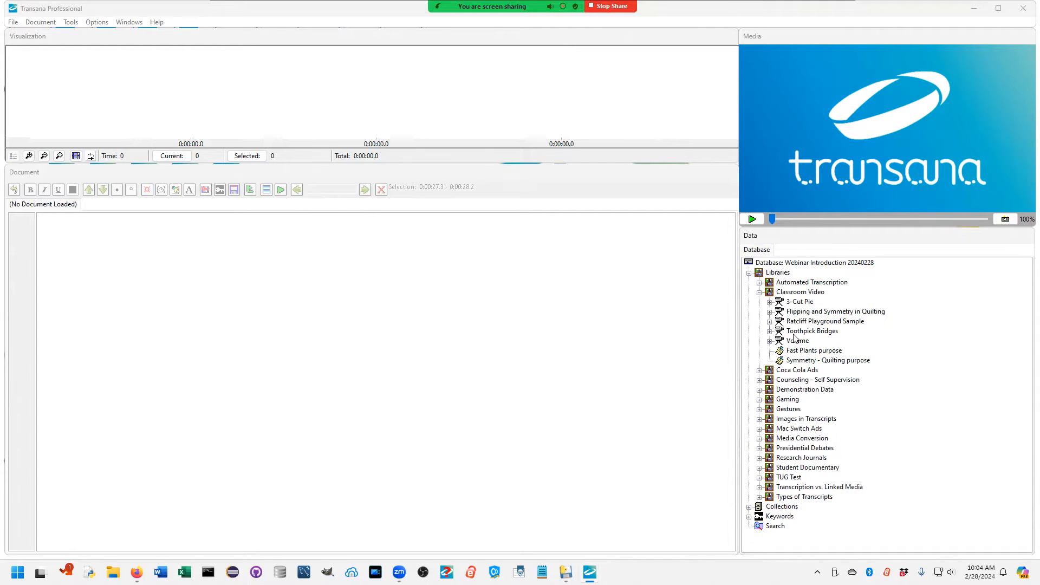
left_click(769, 312)
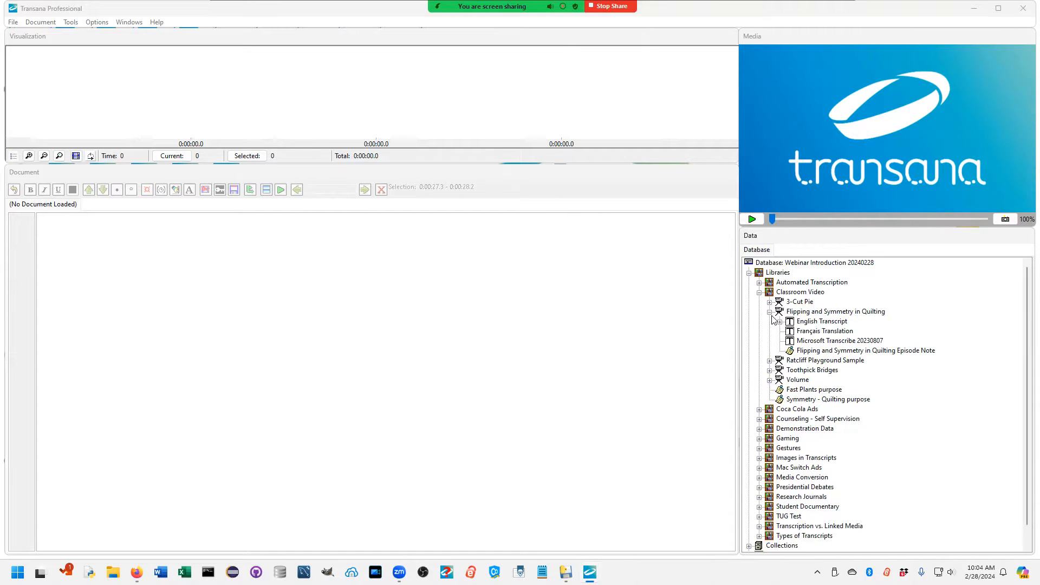
double_click(831, 325)
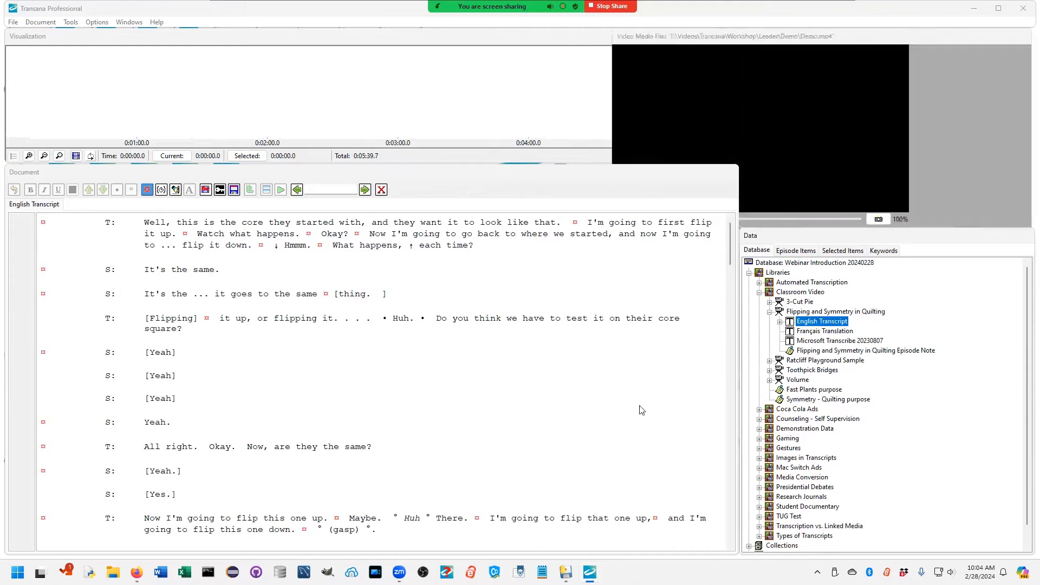
Step: Play the episode video alongside its transcript, stop it, and move the playback position to about 2:00
key("ctrl+s")
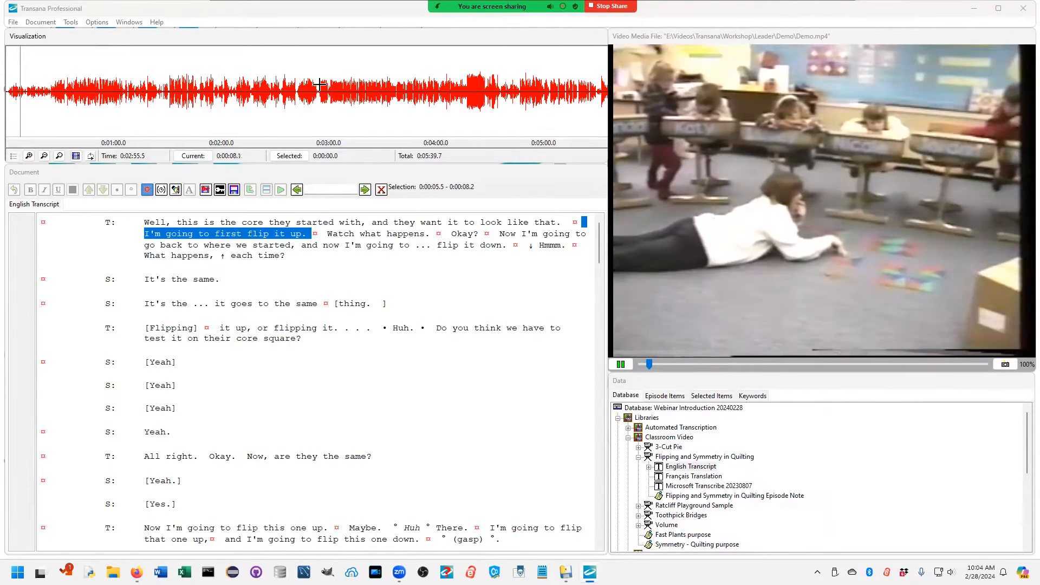
right_click(320, 84)
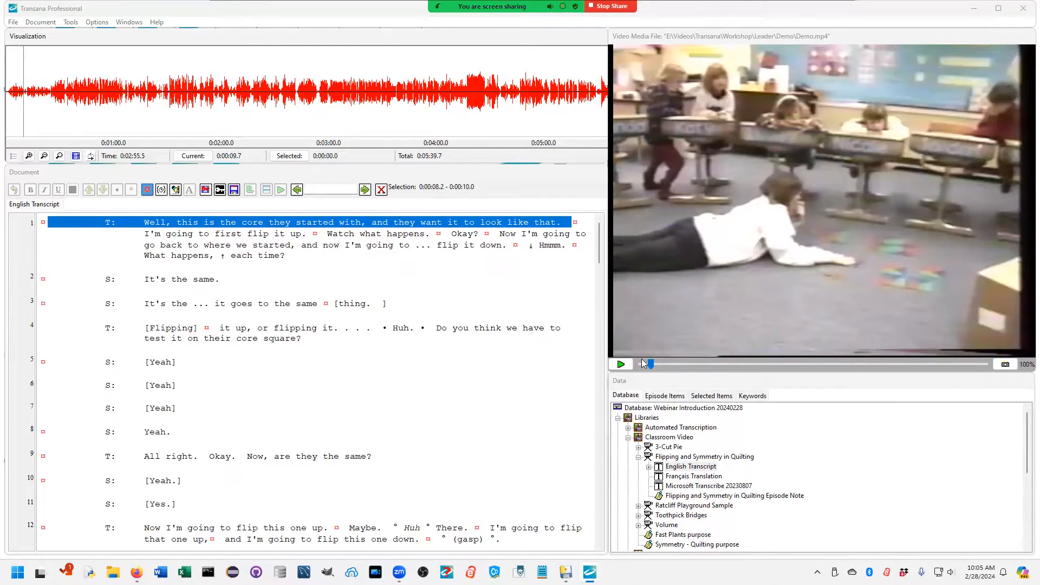
left_click_drag(651, 363, 808, 358)
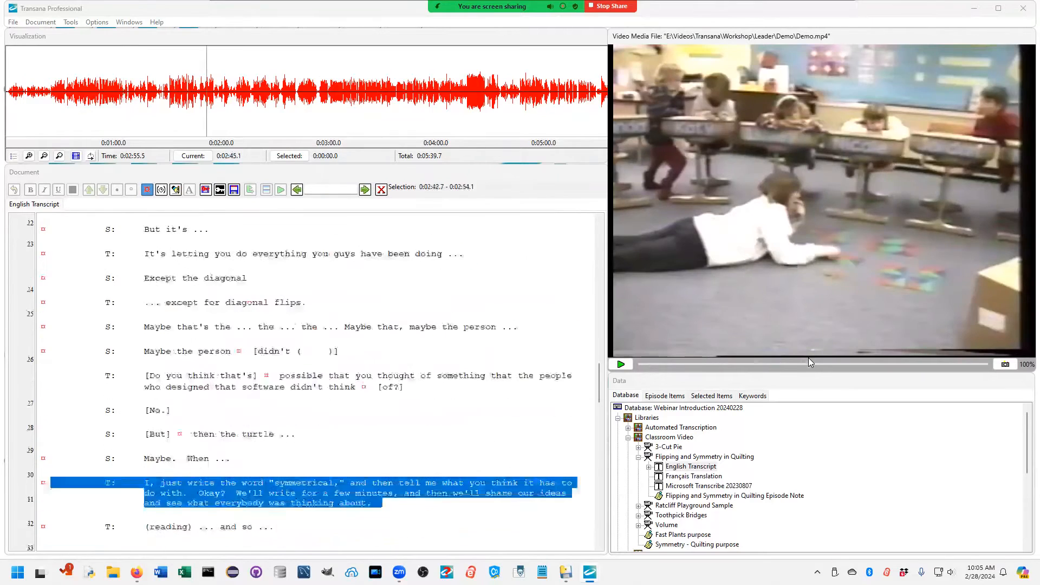
left_click_drag(807, 362, 763, 364)
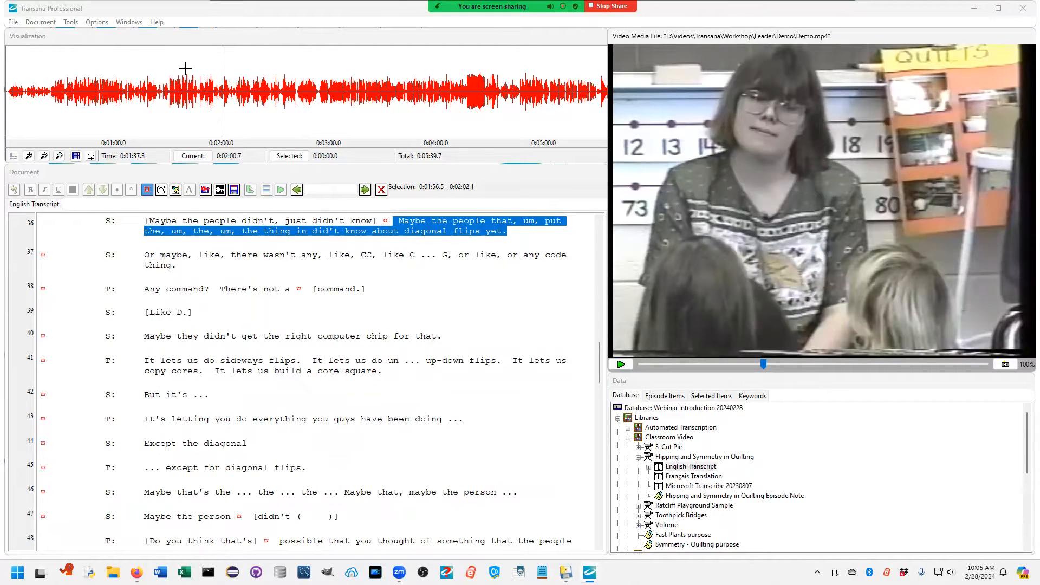
Step: Set the media visualization style to Hybrid and enlarge the visualization area to show more keyword bars
left_click(100, 23)
mouse_move(123, 118)
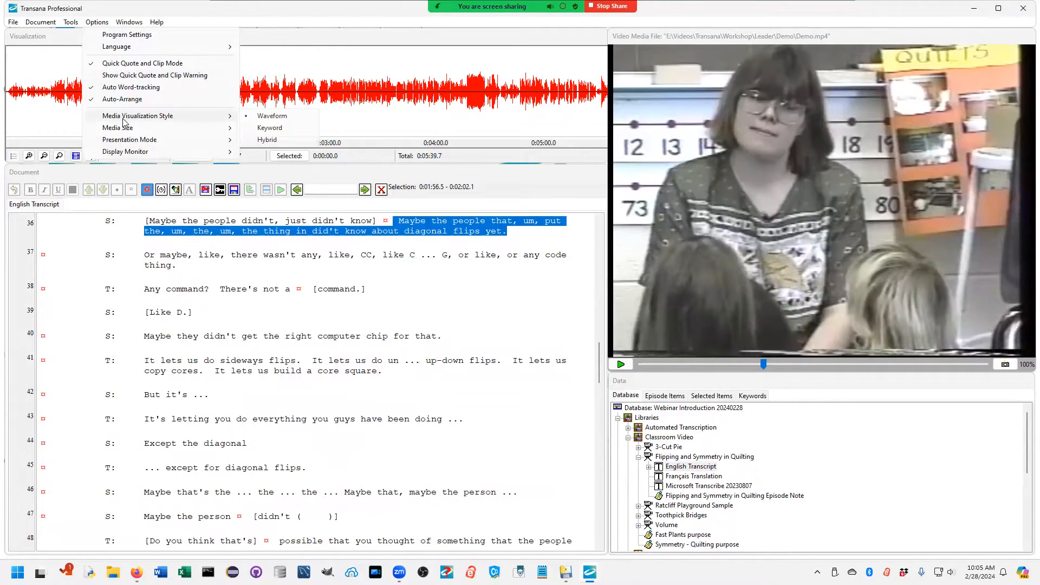
left_click(276, 139)
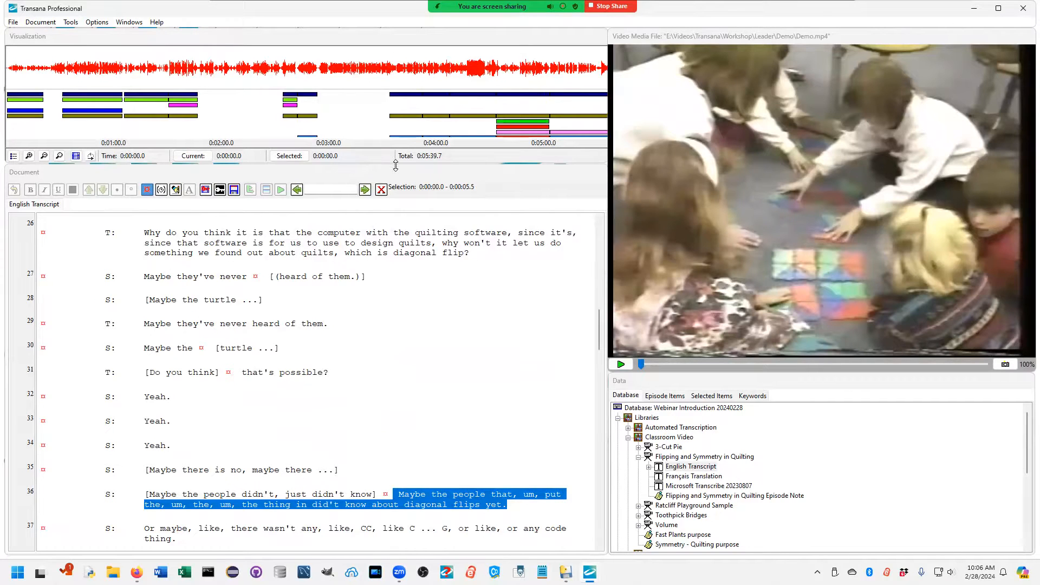
left_click_drag(395, 165, 389, 216)
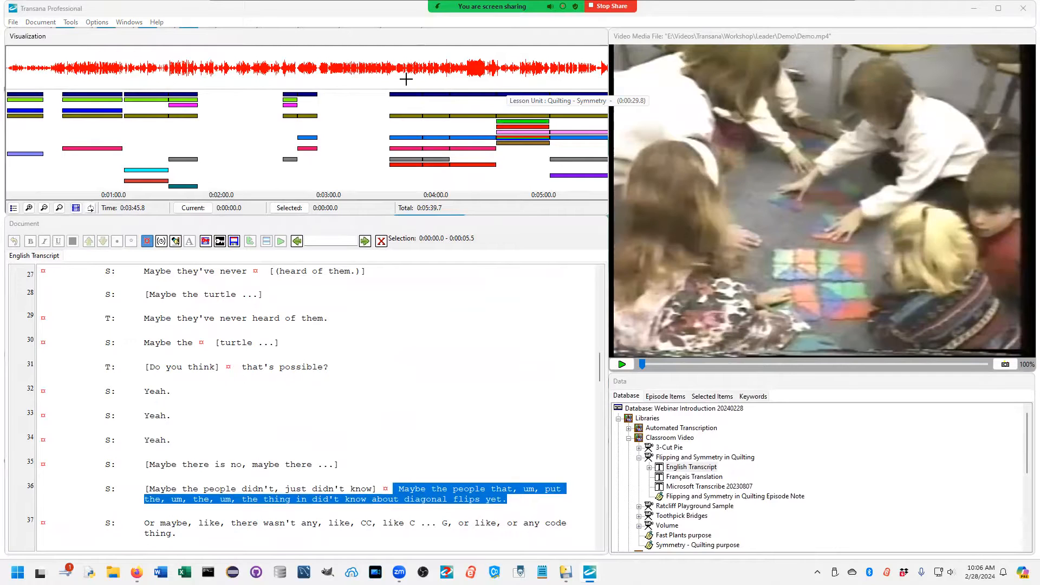
Step: Jump to the "turtle" passage at transcript line 30 and collapse the Classroom Video library in the database tree
left_click(416, 346)
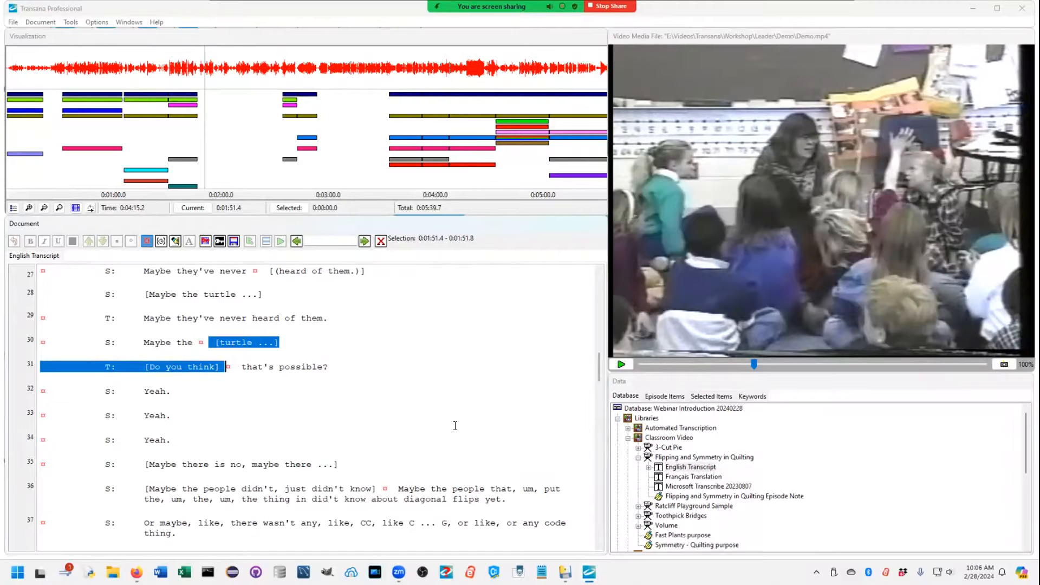
left_click(811, 382)
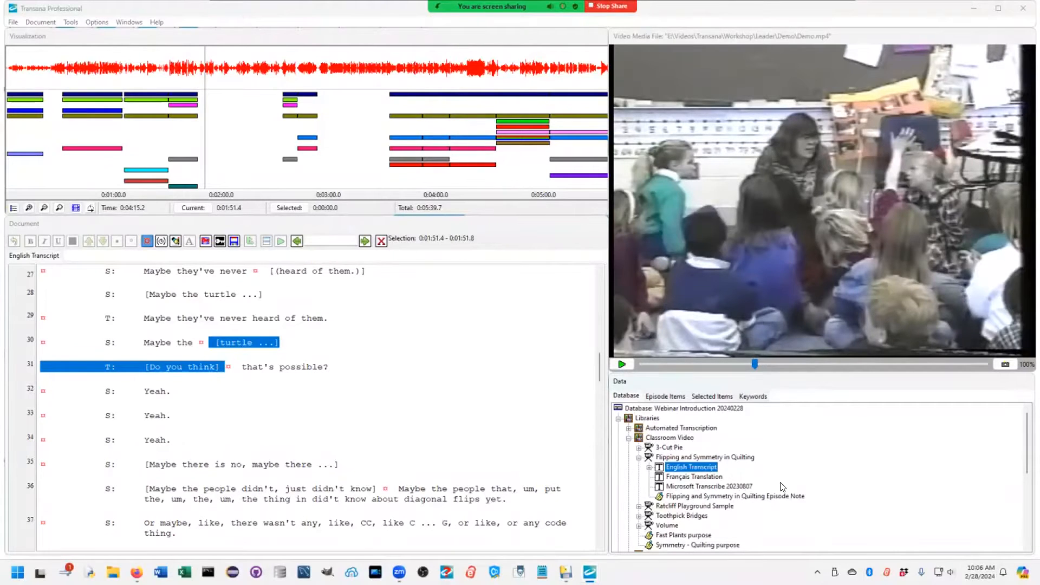
left_click(639, 458)
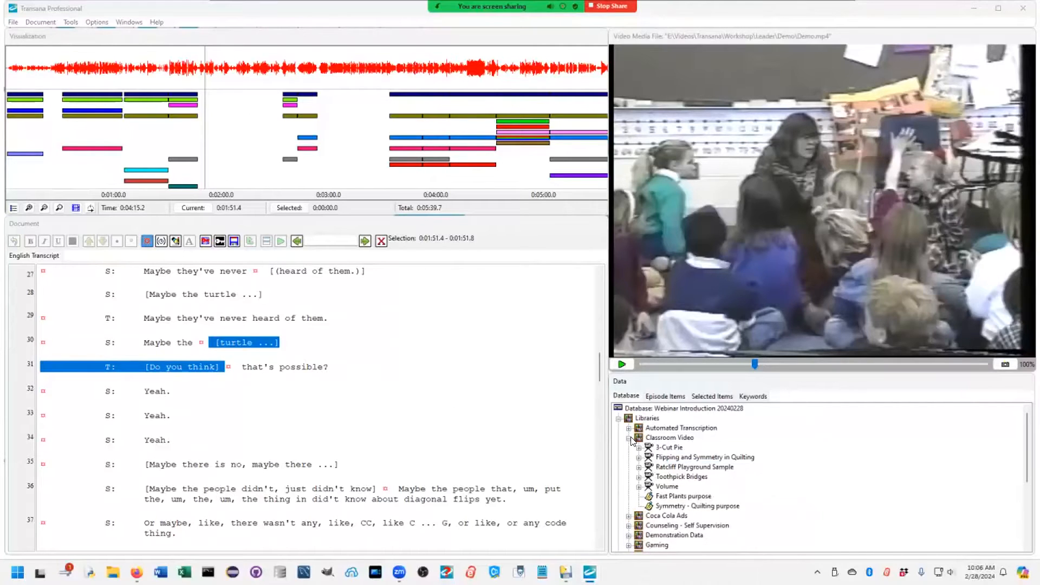
left_click(629, 438)
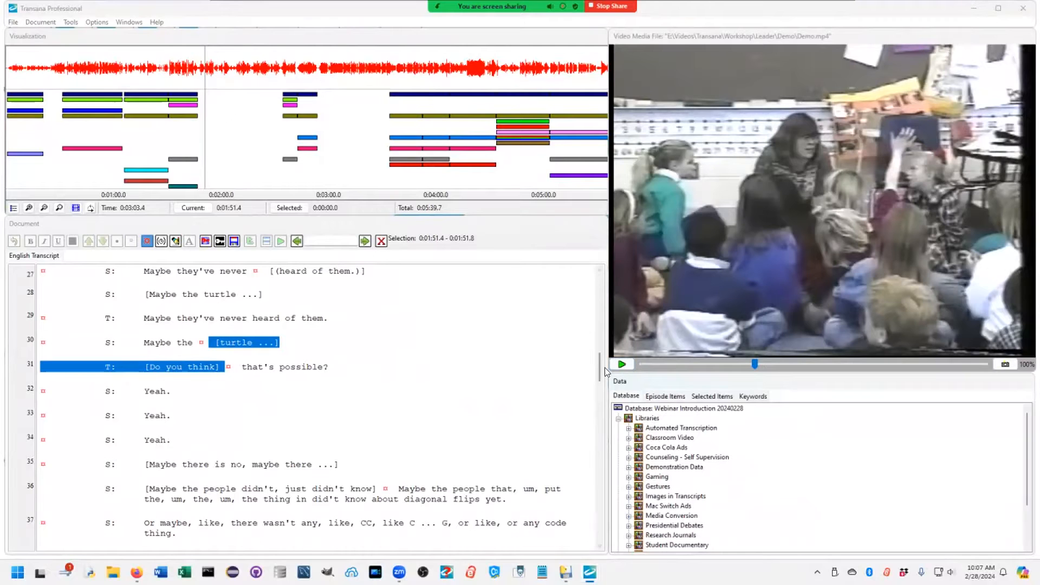
Step: Return the video to about 0:12 and search the transcript forward for "symm" through its third occurrence
left_click_drag(599, 370, 599, 288)
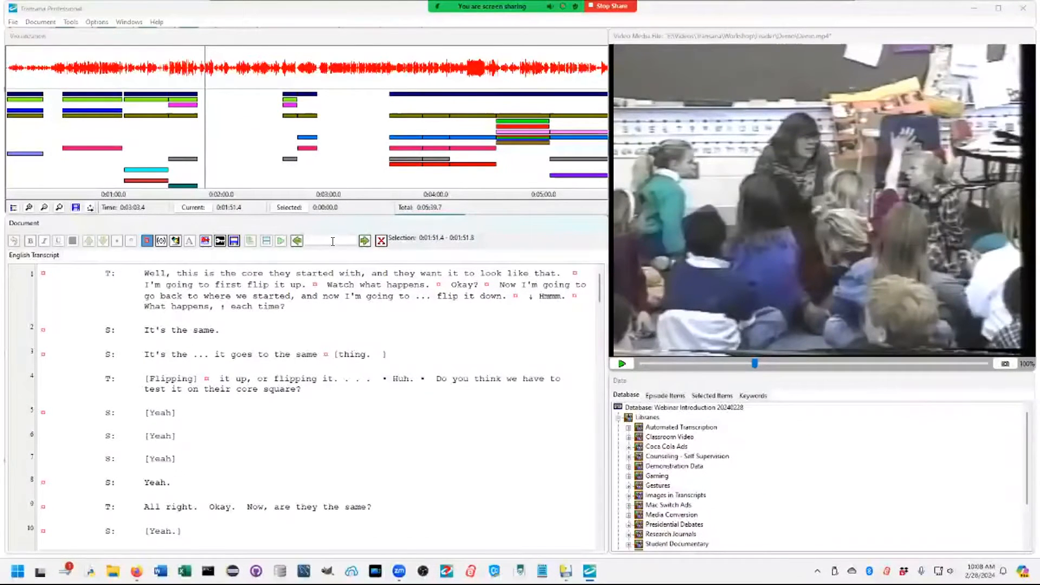
left_click_drag(756, 360, 654, 362)
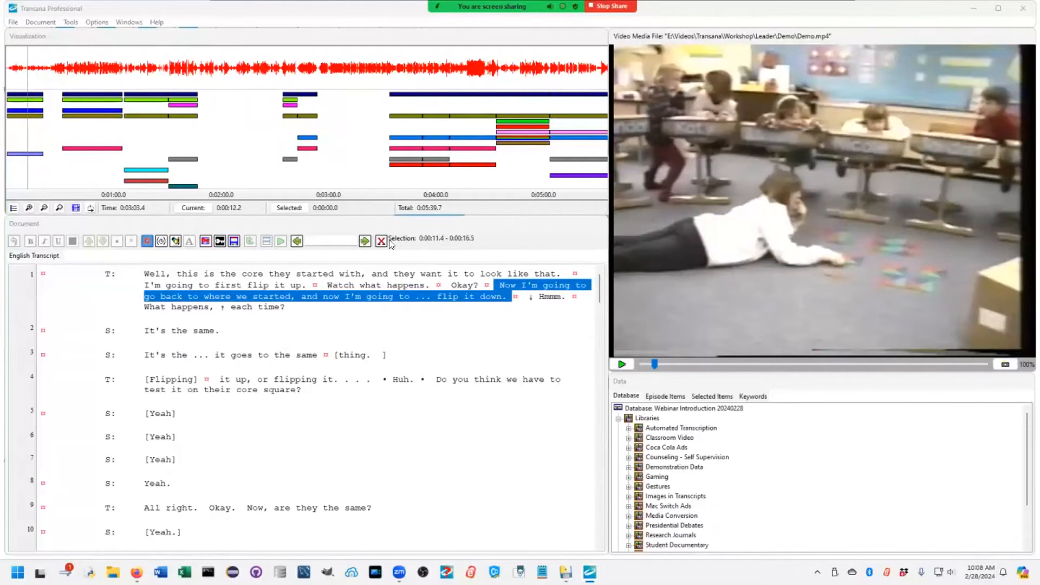
left_click(340, 238)
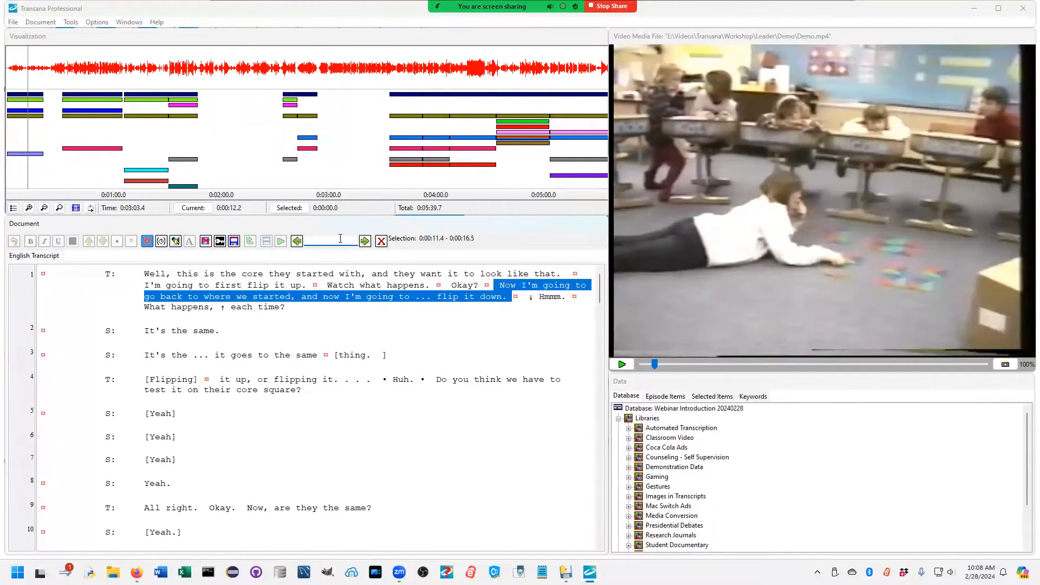
type("symm")
left_click(365, 242)
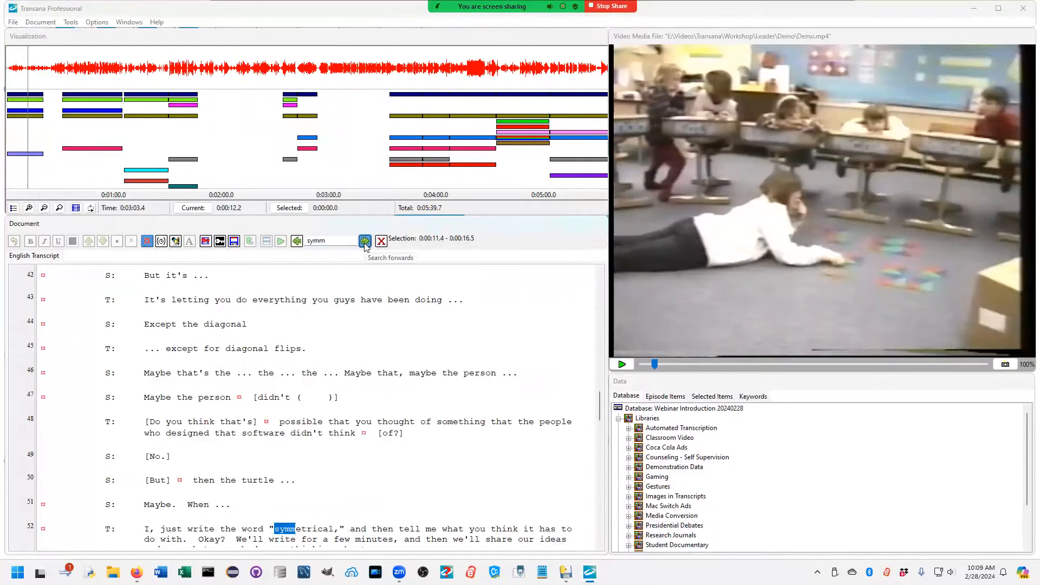
left_click(365, 242)
left_click(365, 241)
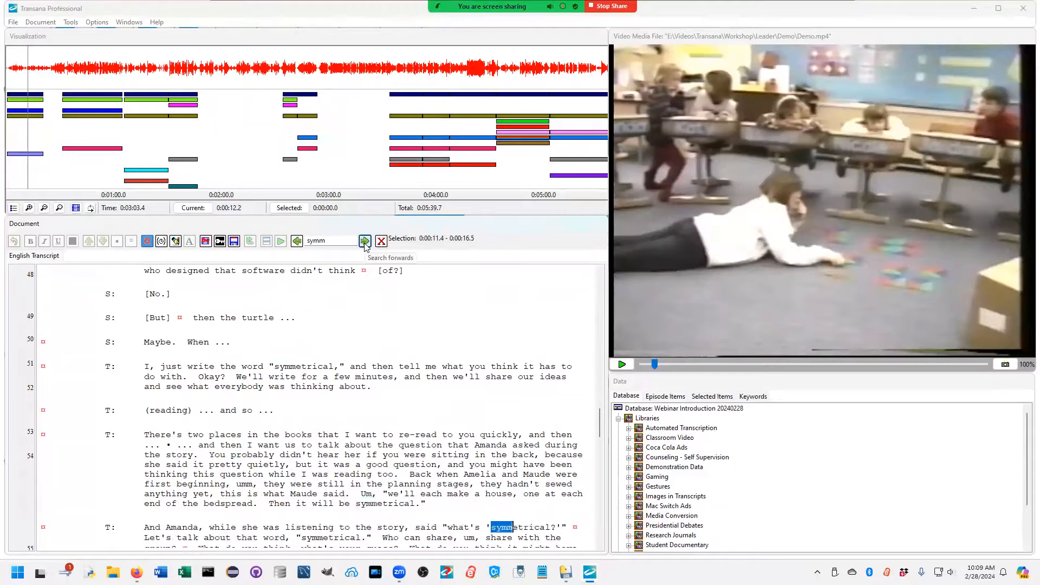
Step: Play the video from the found transcript line containing "what's 'symmetrical?'" and view the lines that follow
left_click(448, 526)
key("ctrl+s")
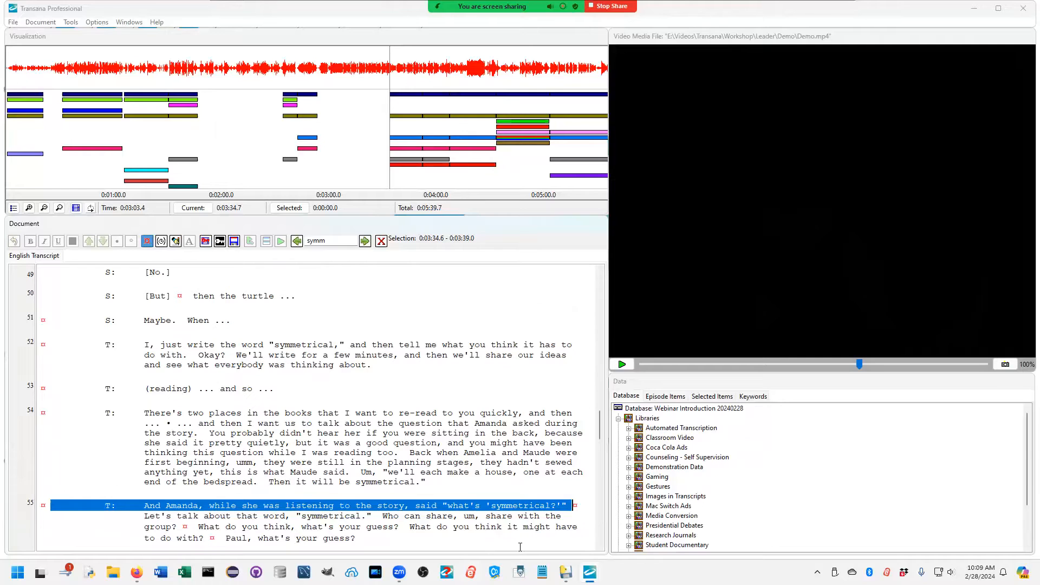
scroll(522, 528, "down", 3)
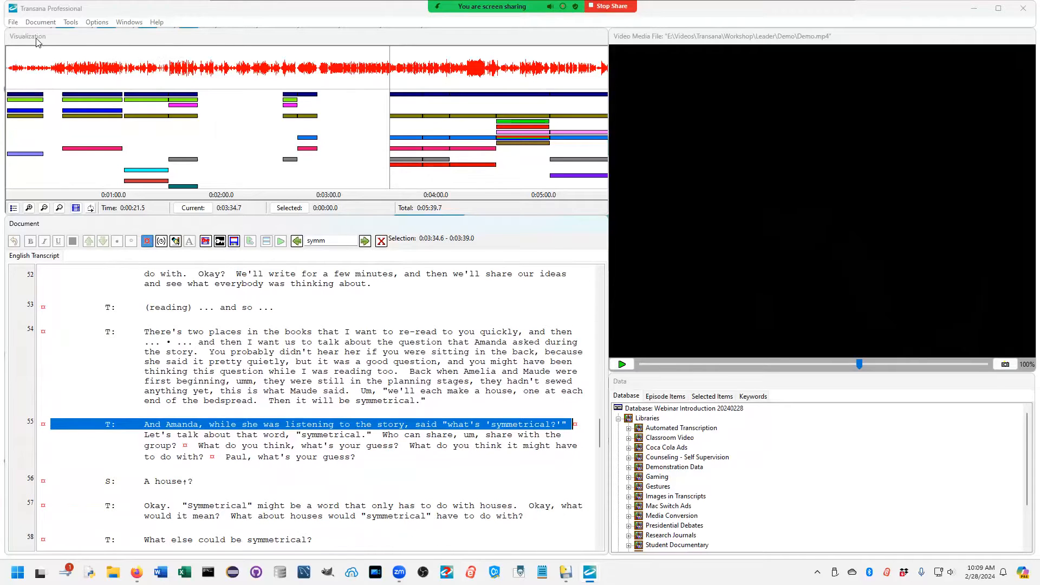
Step: Clear the loaded media and transcript from the workspace and collapse the Libraries node
left_click(18, 24)
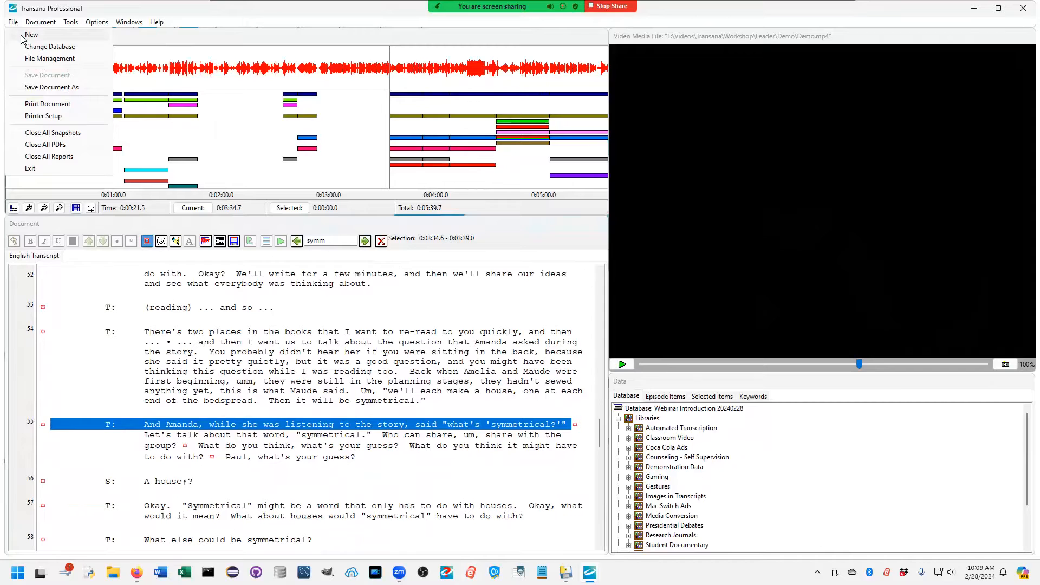
left_click(21, 36)
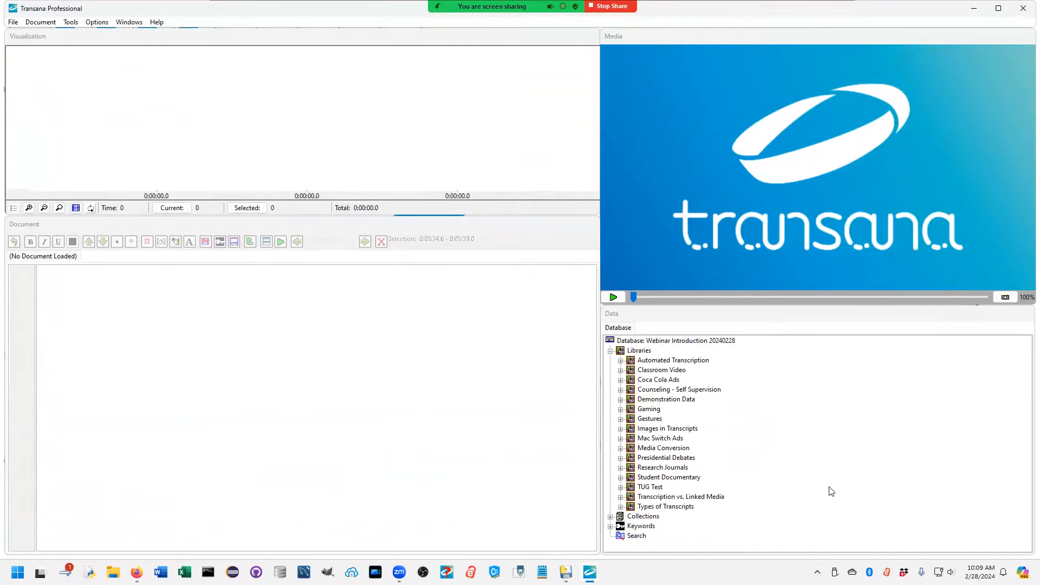
left_click(610, 351)
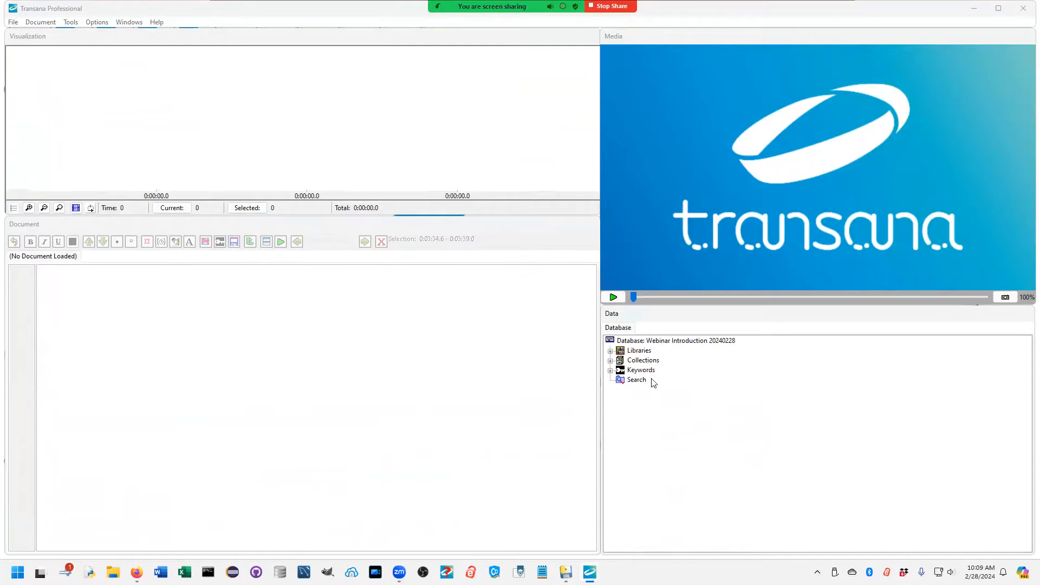
Step: Go through the database's main nodes: Libraries, Collections, Keywords and Search
left_click(631, 353)
left_click(635, 361)
left_click(636, 371)
left_click(636, 380)
left_click(645, 351)
left_click(653, 361)
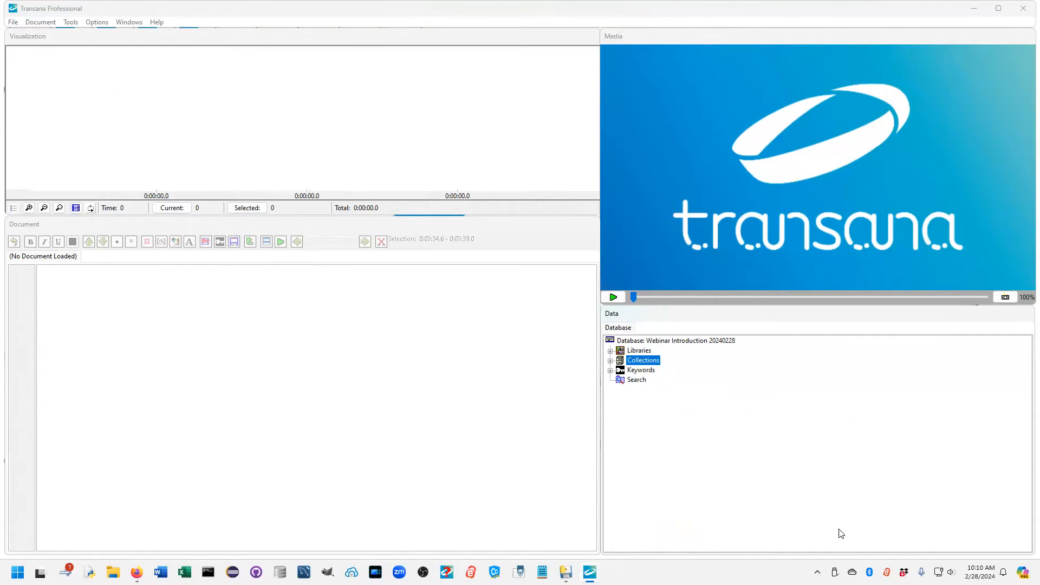
Step: Browse the keyword groups under Keywords, collapse the list again, and select the Search node
left_click(652, 372)
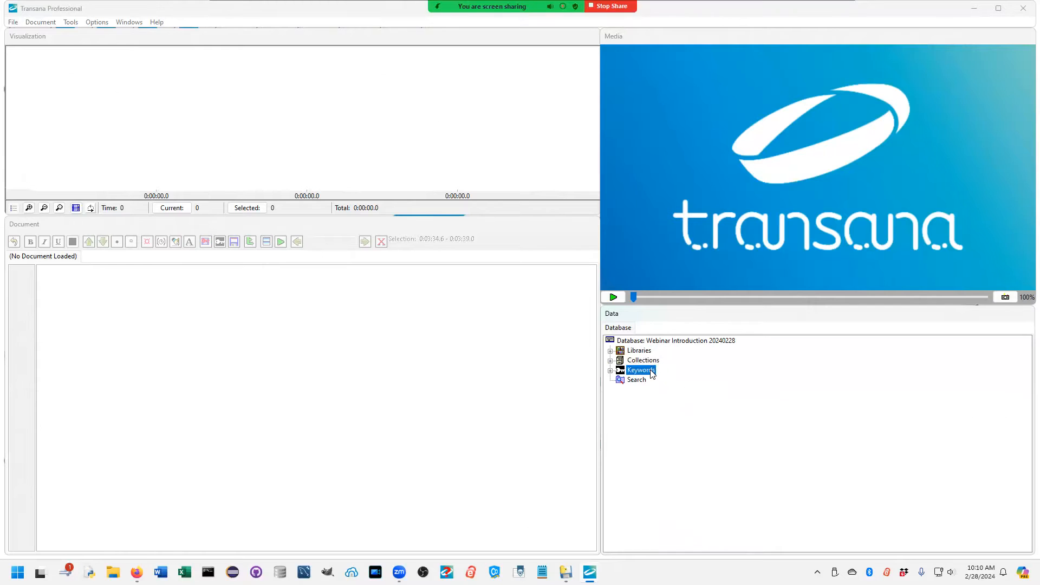
left_click(611, 371)
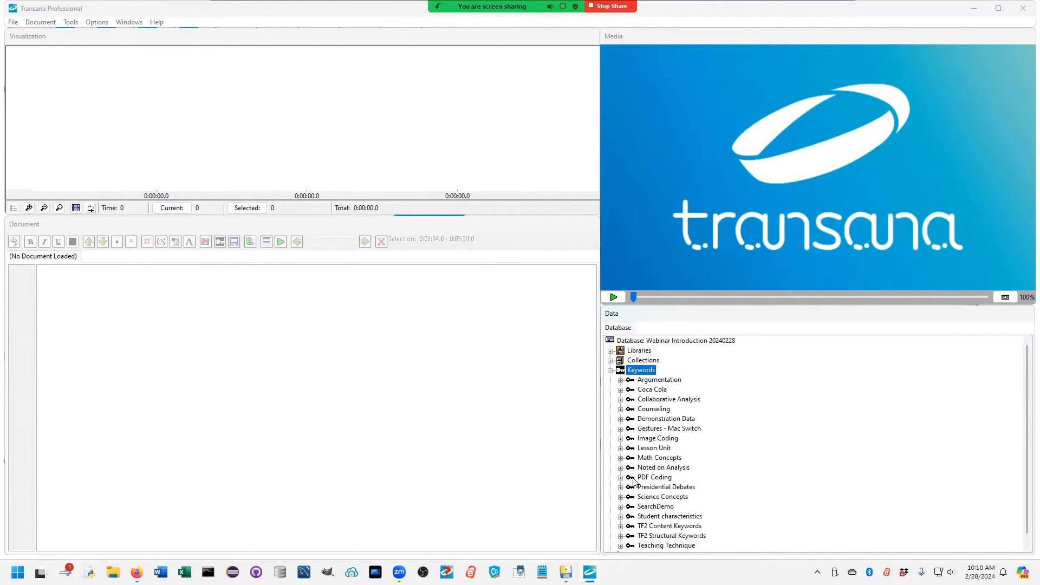
scroll(632, 480, "down", 1)
scroll(633, 483, "up", 1)
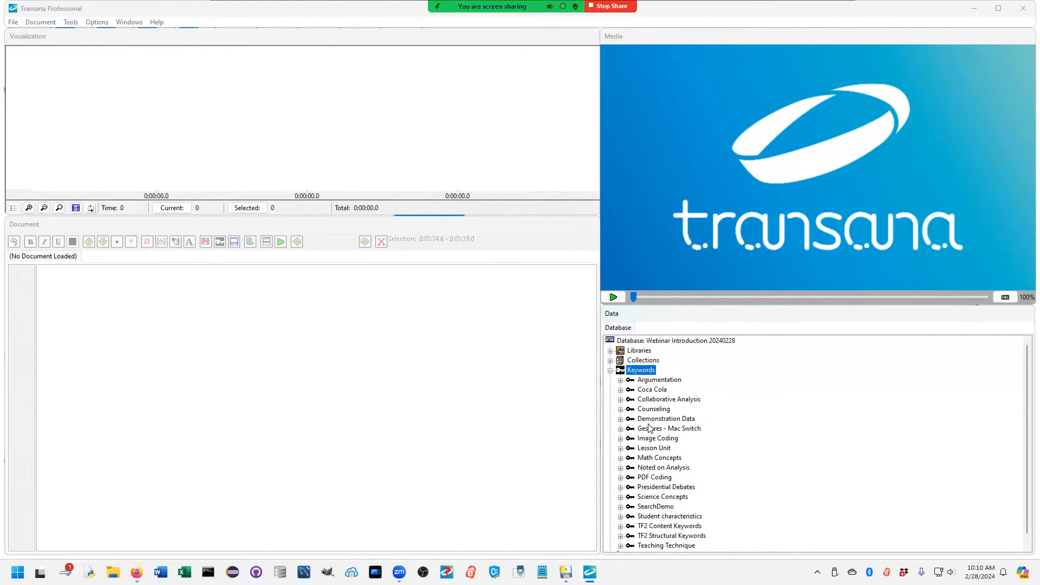
left_click(610, 371)
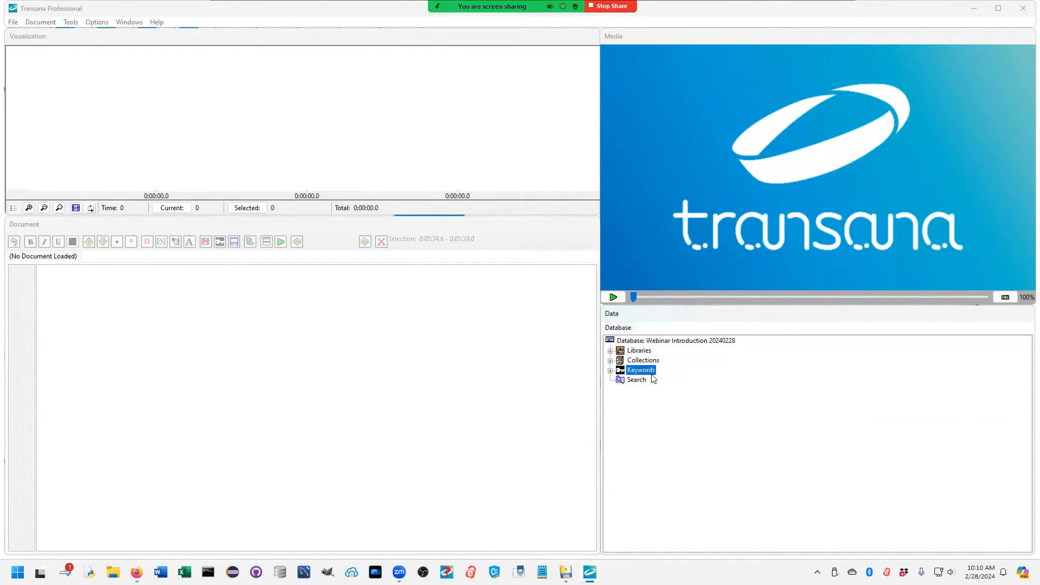
left_click(637, 381)
Step: Add a new library with the Library ID "Webinar Demo" to the database
left_click(611, 351)
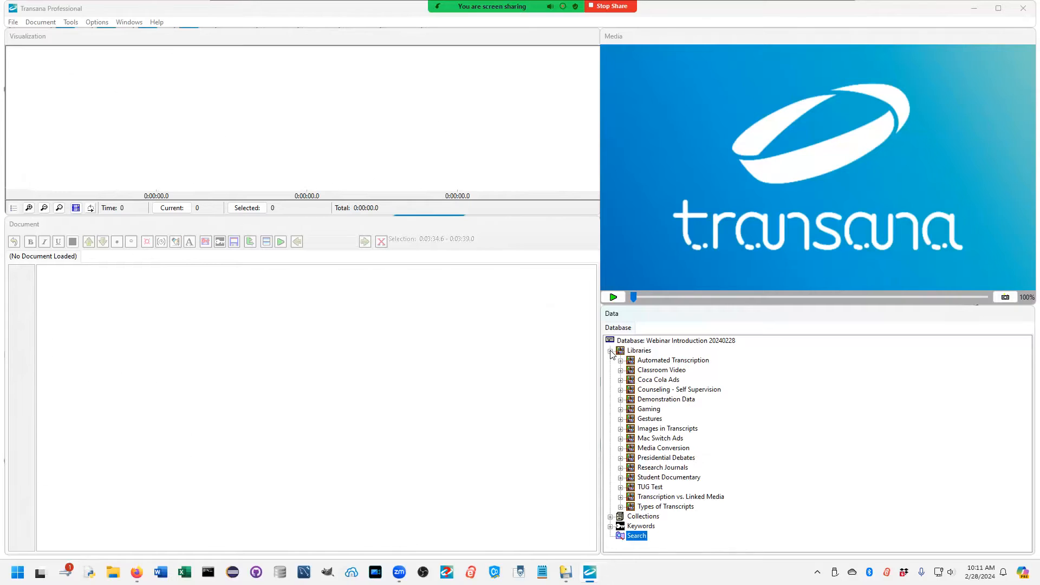
left_click(641, 352)
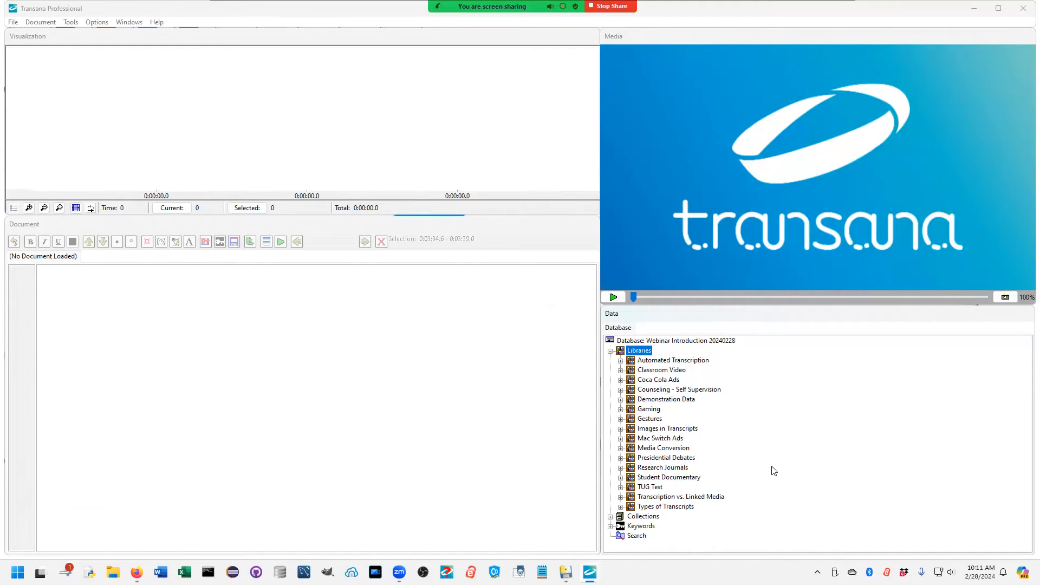
right_click(645, 355)
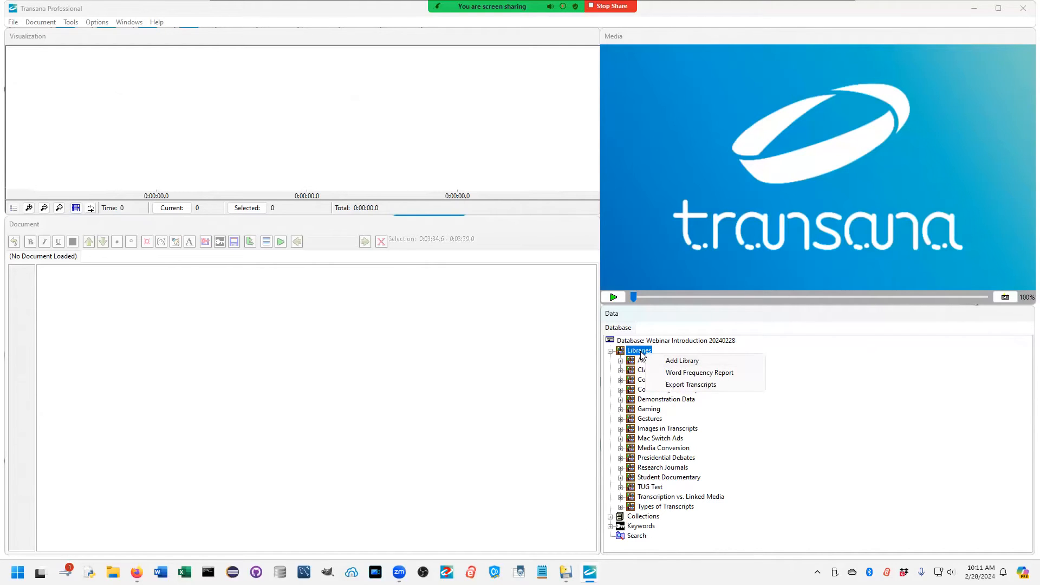
left_click(672, 361)
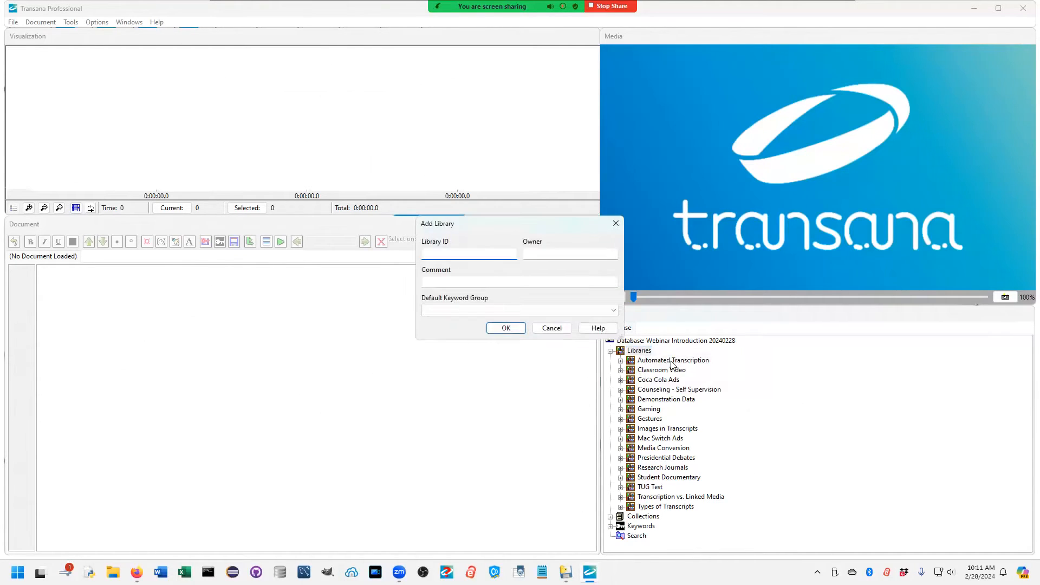
type("Webinar Demo")
left_click(504, 328)
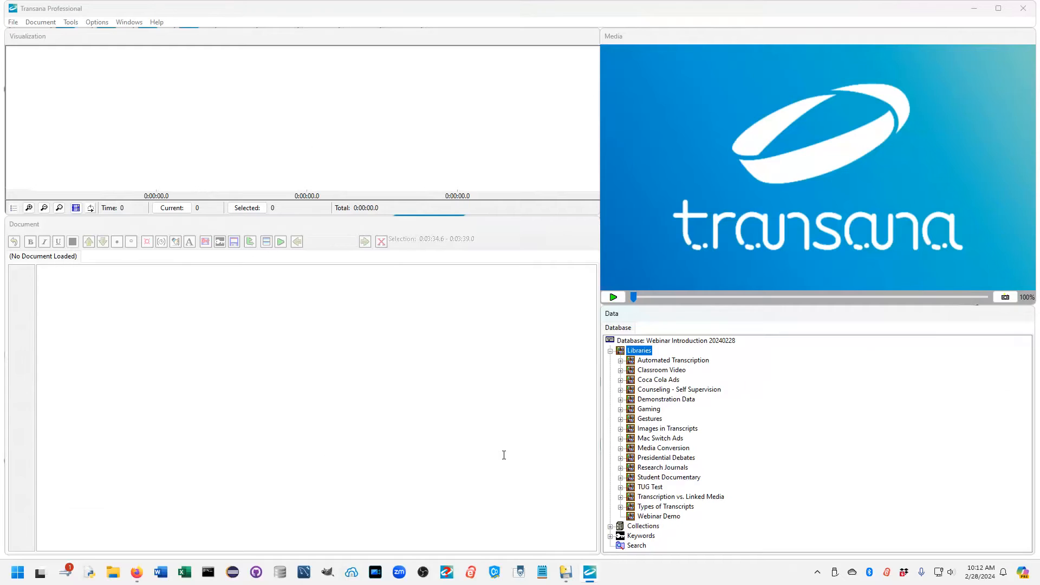
Step: Add an episode to the Webinar Demo library using Demo.mp4 from the Demo folder as its media file
left_click(668, 517)
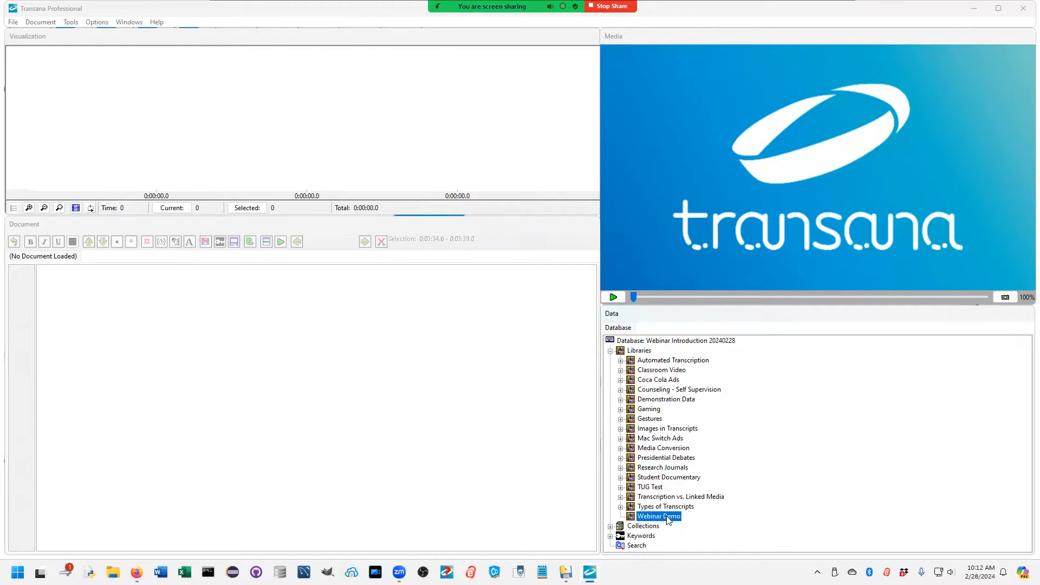
right_click(668, 518)
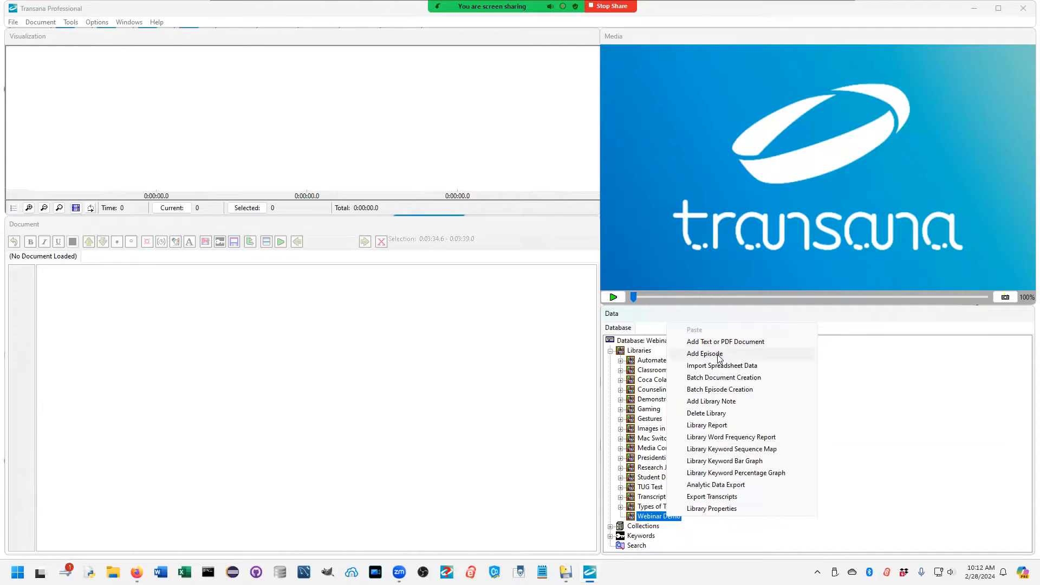
left_click(719, 359)
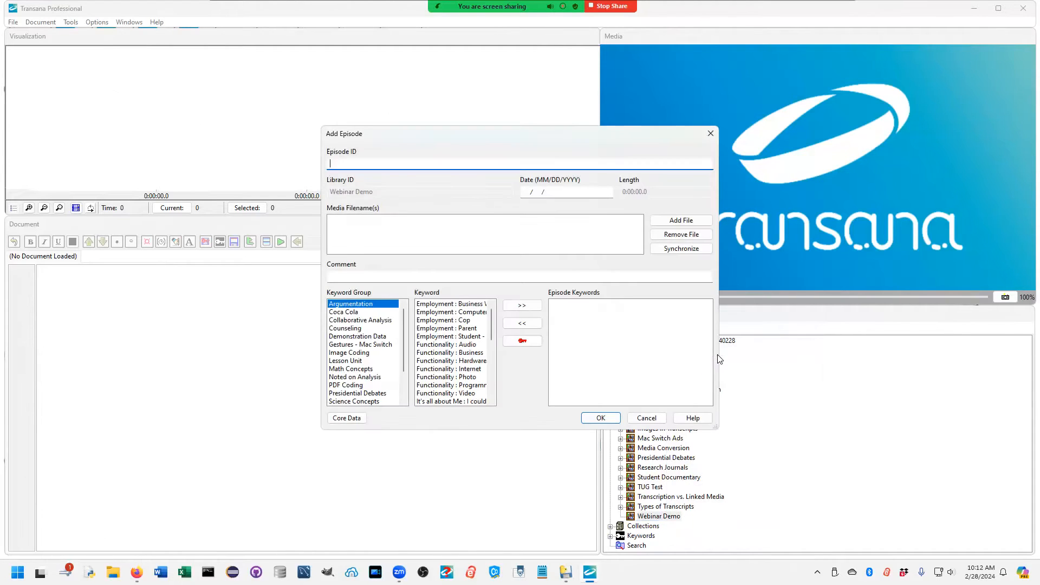
left_click(675, 221)
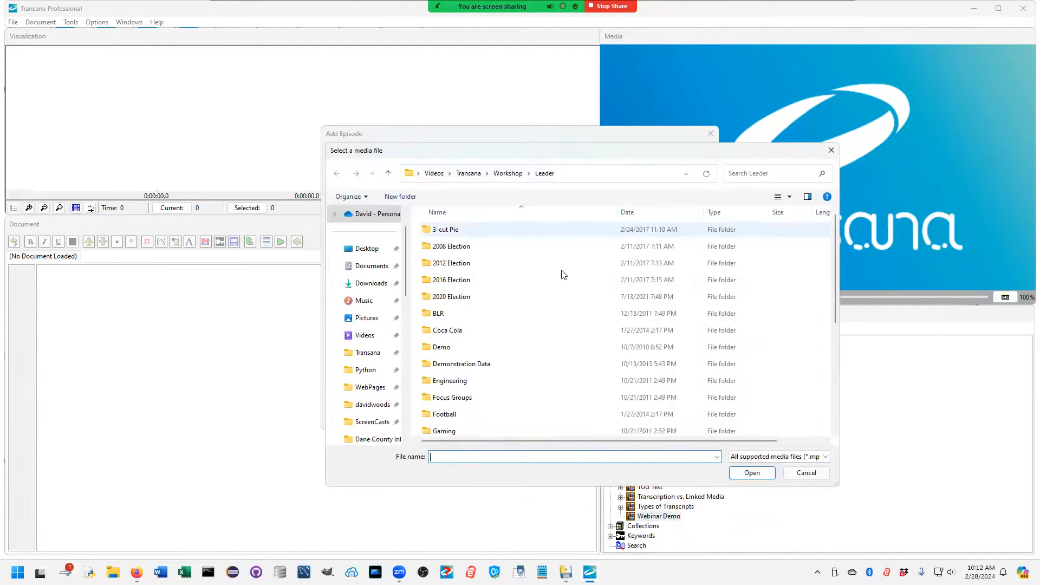
double_click(455, 349)
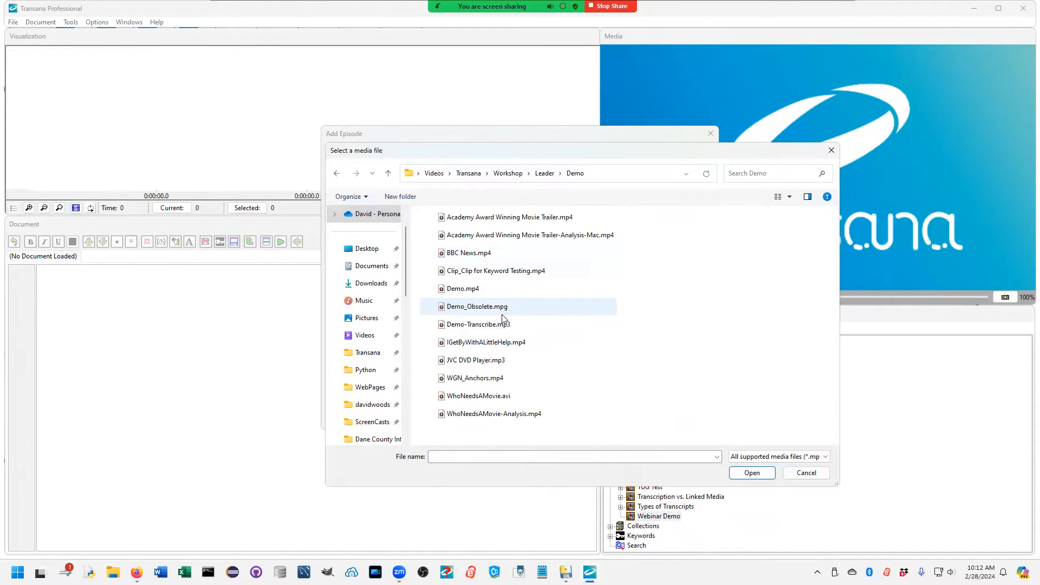
double_click(473, 291)
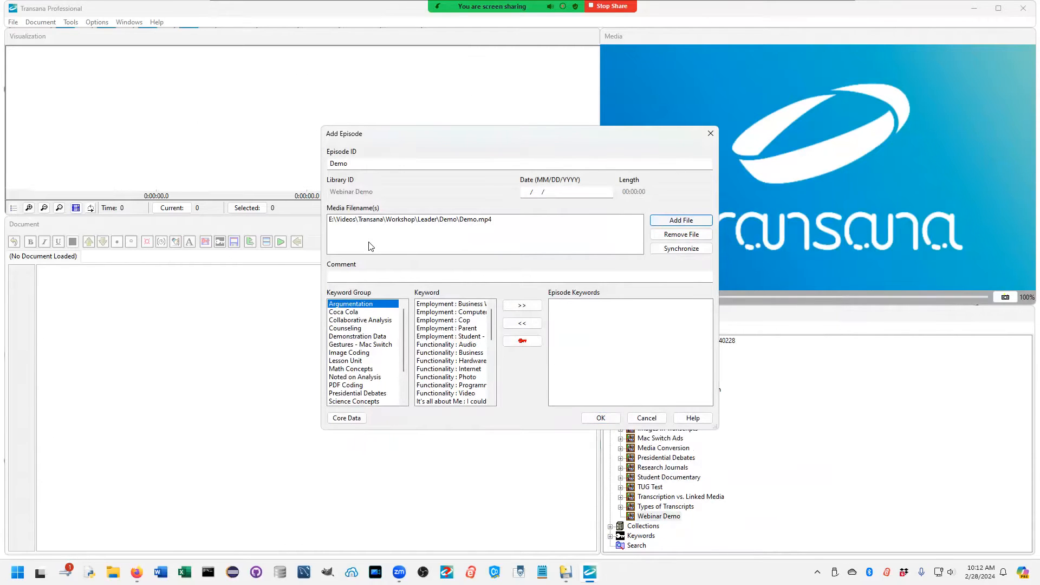
left_click(601, 418)
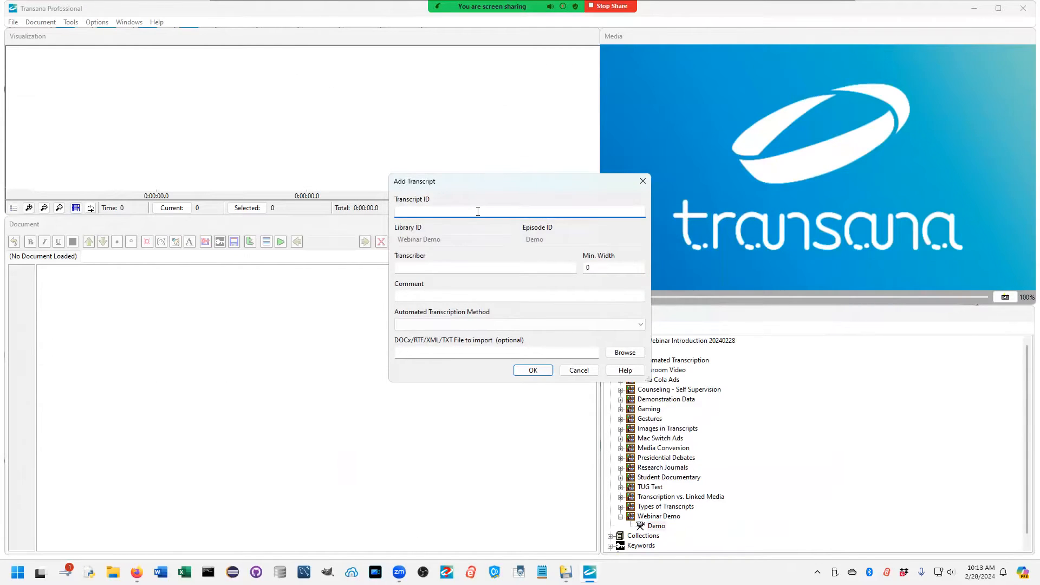
Step: Create a transcript with the ID "Demo Data" for the Demo episode, using Faster Whisper - Embedded as the automated transcription method
type("Demo Data")
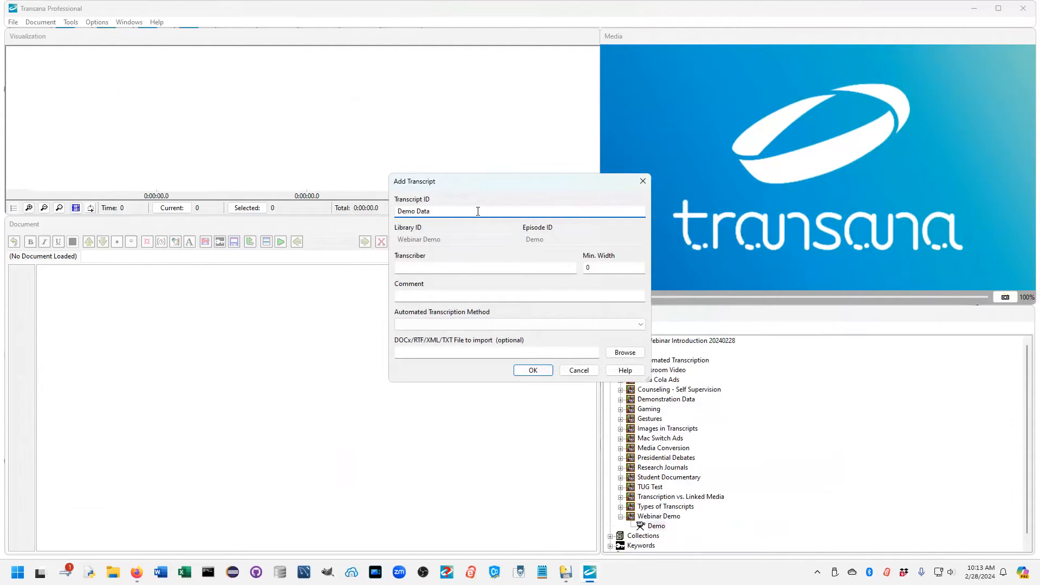
left_click(428, 325)
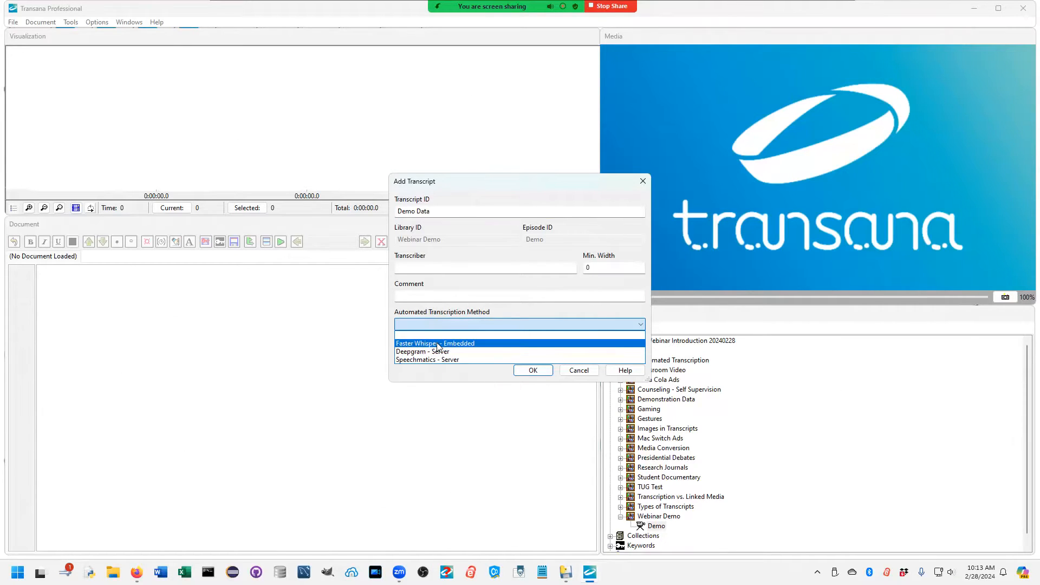
left_click(438, 345)
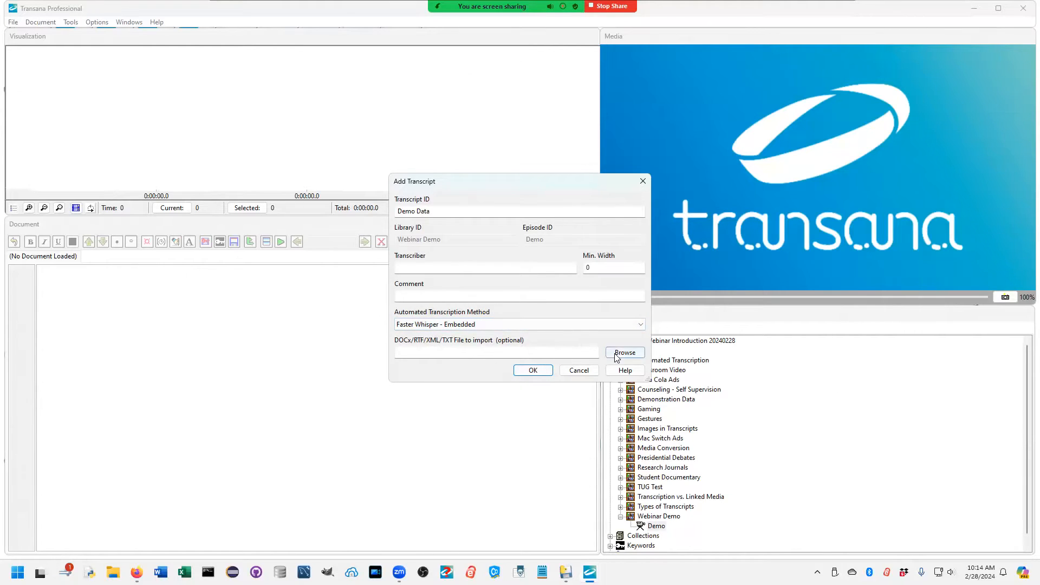
left_click(533, 370)
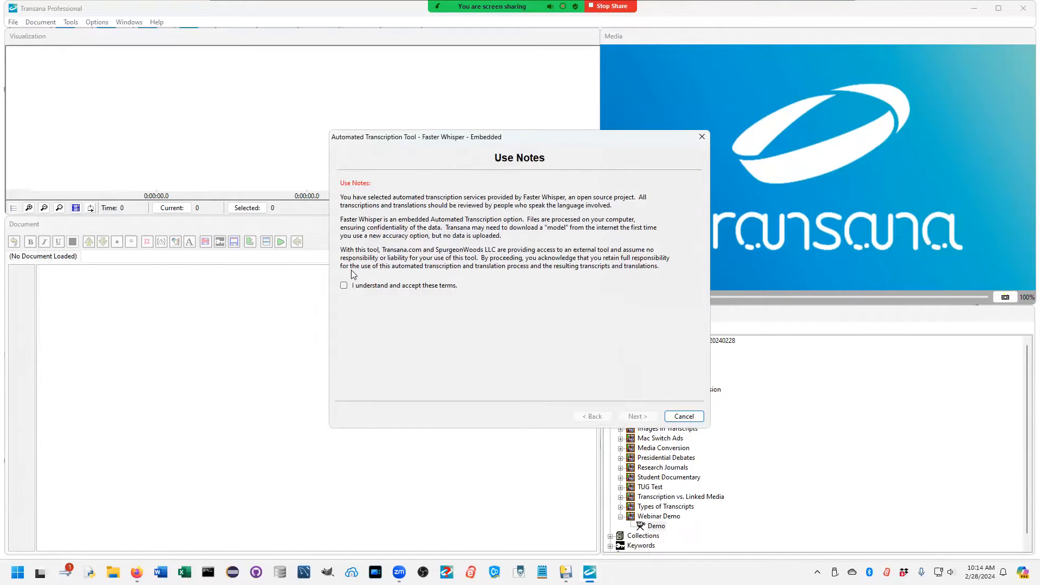
Step: Accept the Faster Whisper terms of use and continue past audio extraction to the transcription settings
left_click(343, 285)
left_click(654, 416)
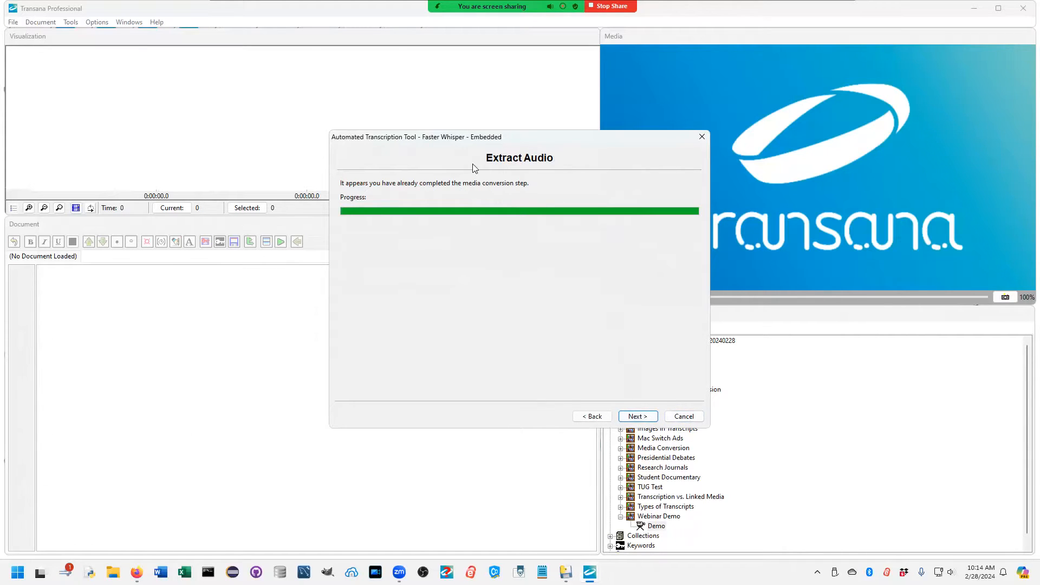
left_click(635, 416)
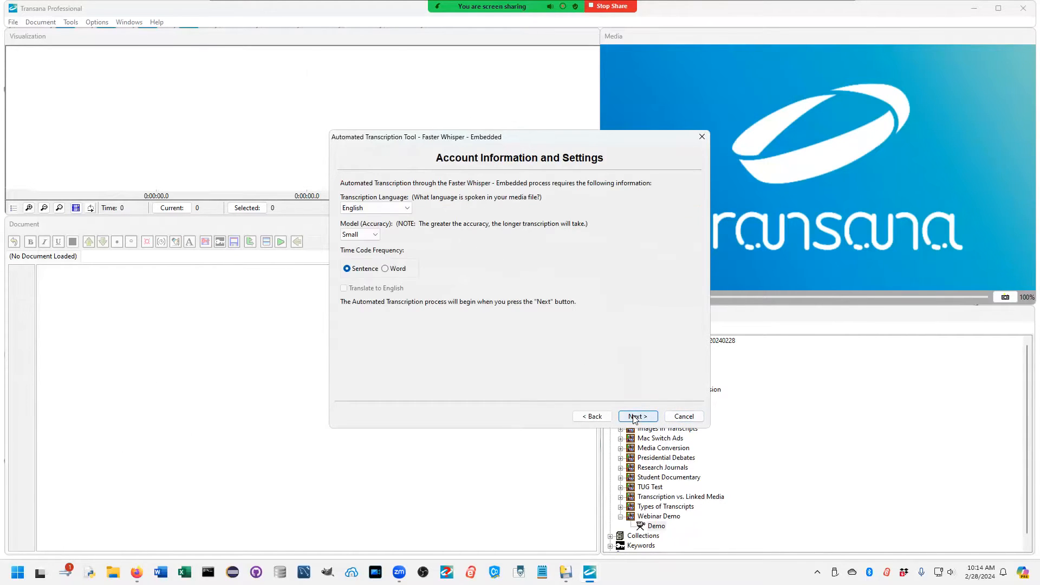
Step: Look through the available transcription languages, keeping English selected
left_click(384, 211)
left_click(382, 209)
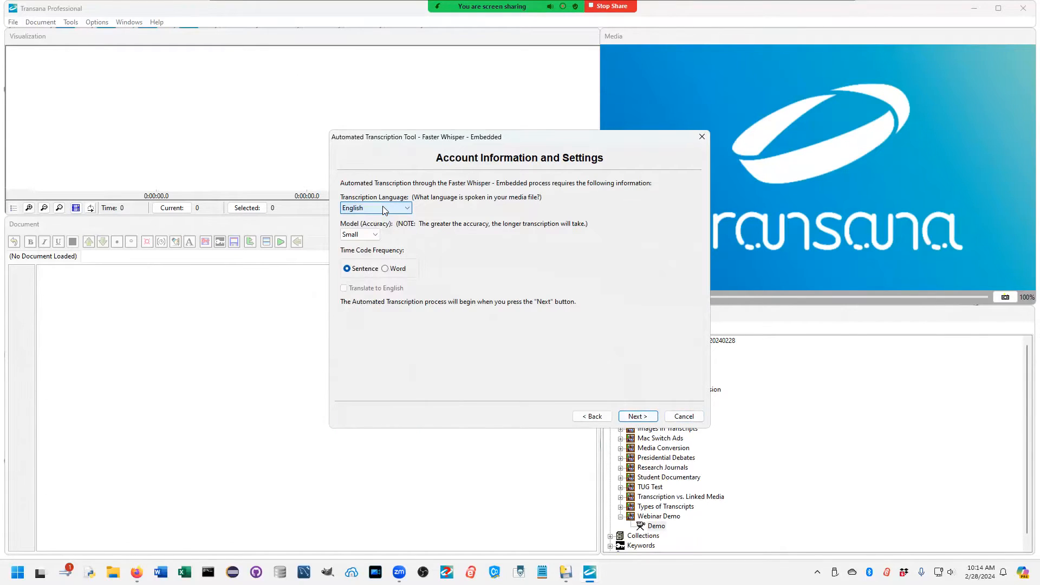
left_click(410, 210)
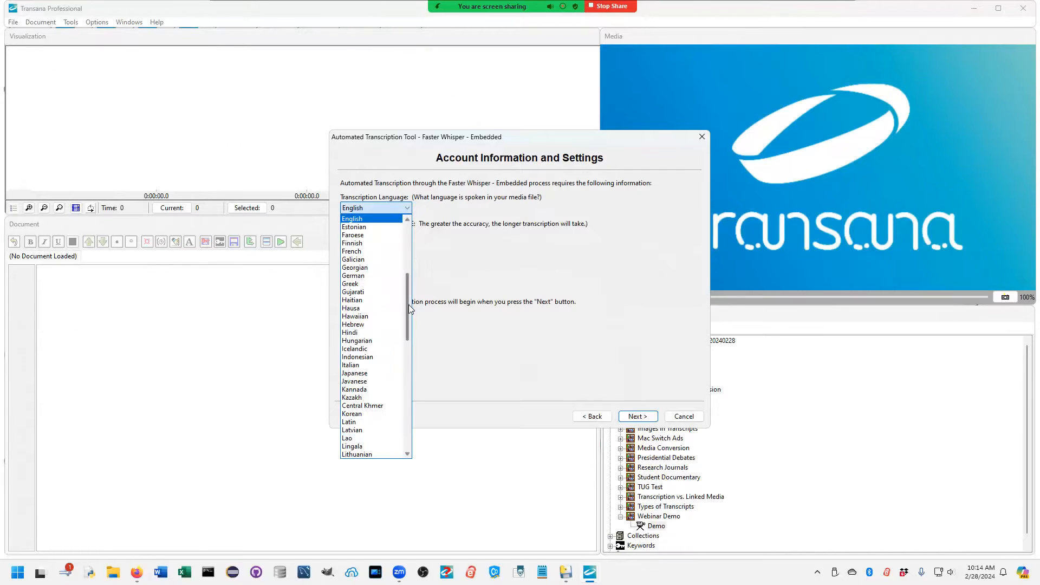
left_click_drag(412, 330, 407, 246)
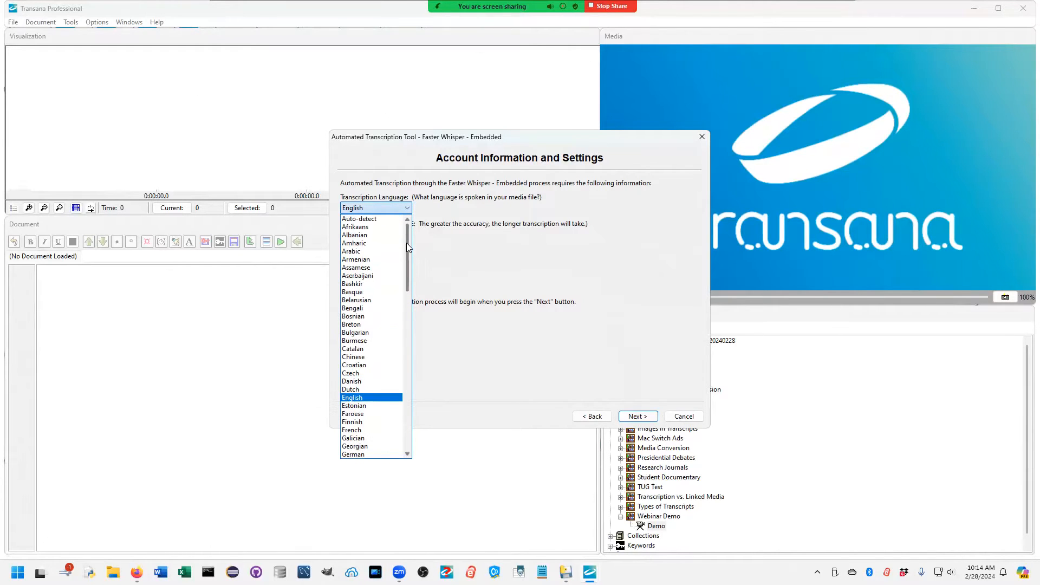
left_click(409, 209)
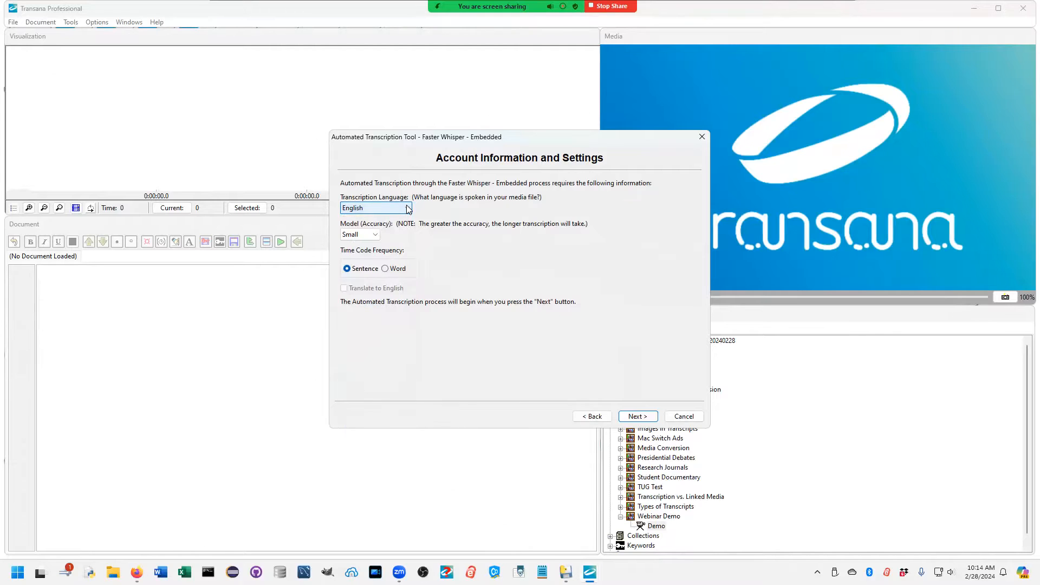
key("Tab")
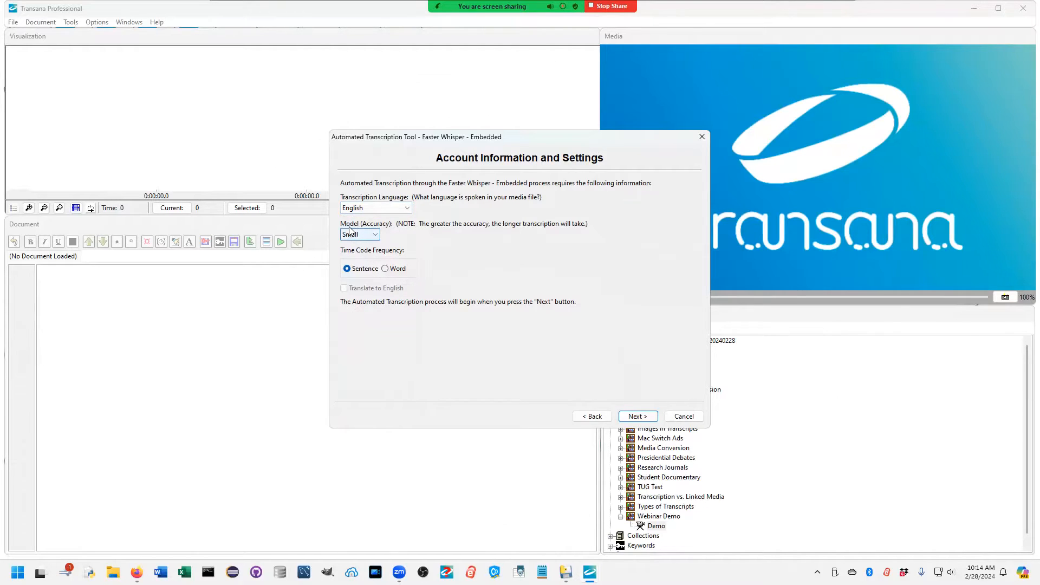
Step: Set the model accuracy to Large-v2 and complete the automated transcription with sentence-level time codes
left_click(378, 235)
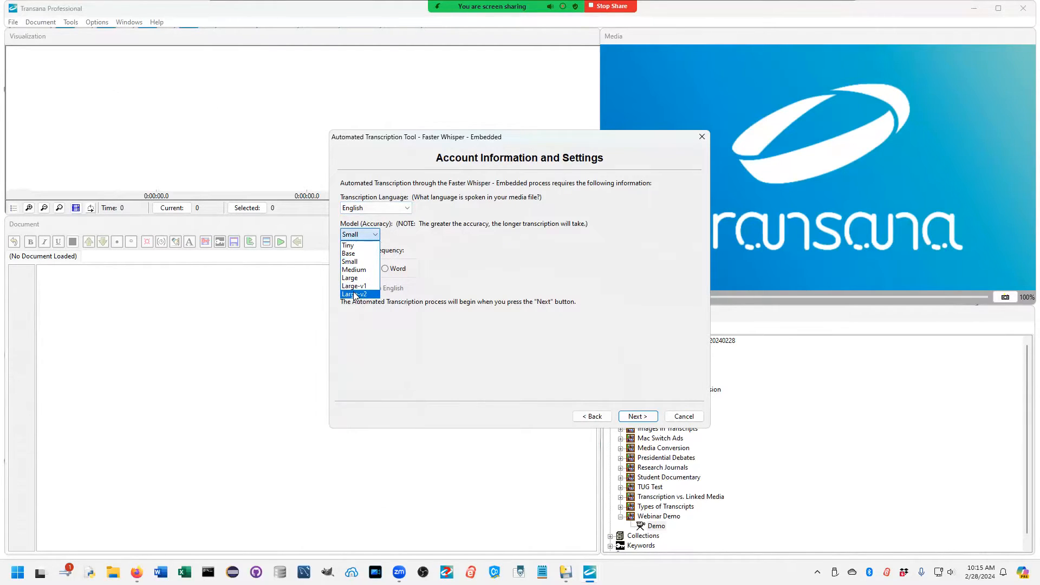
left_click(360, 294)
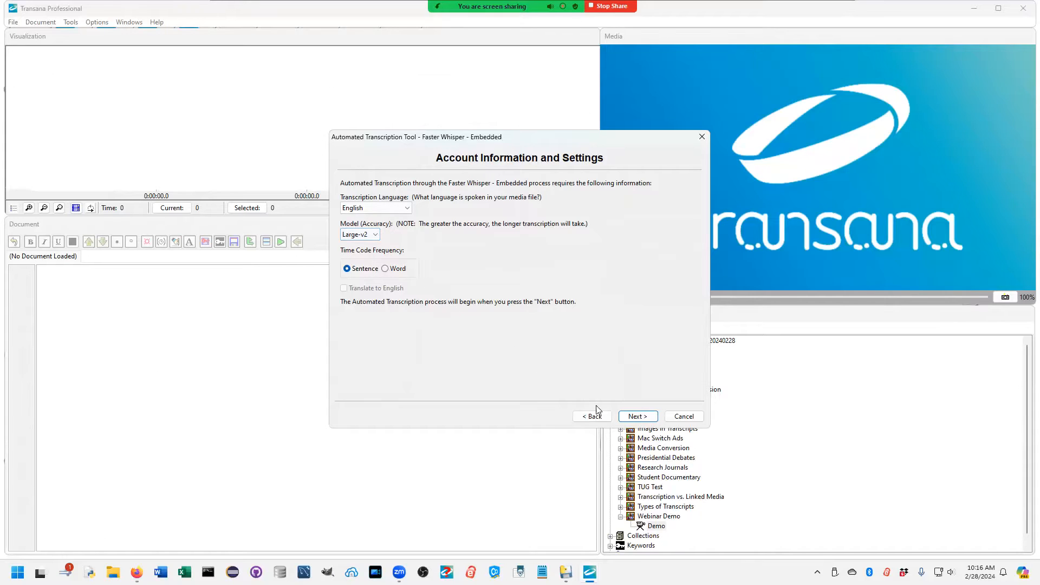
left_click(643, 419)
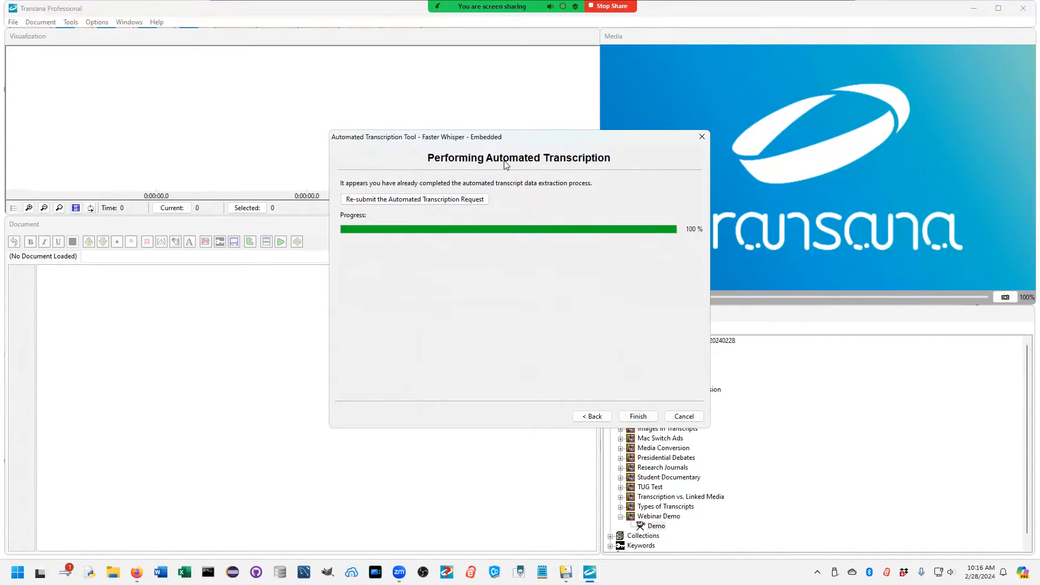
left_click(638, 417)
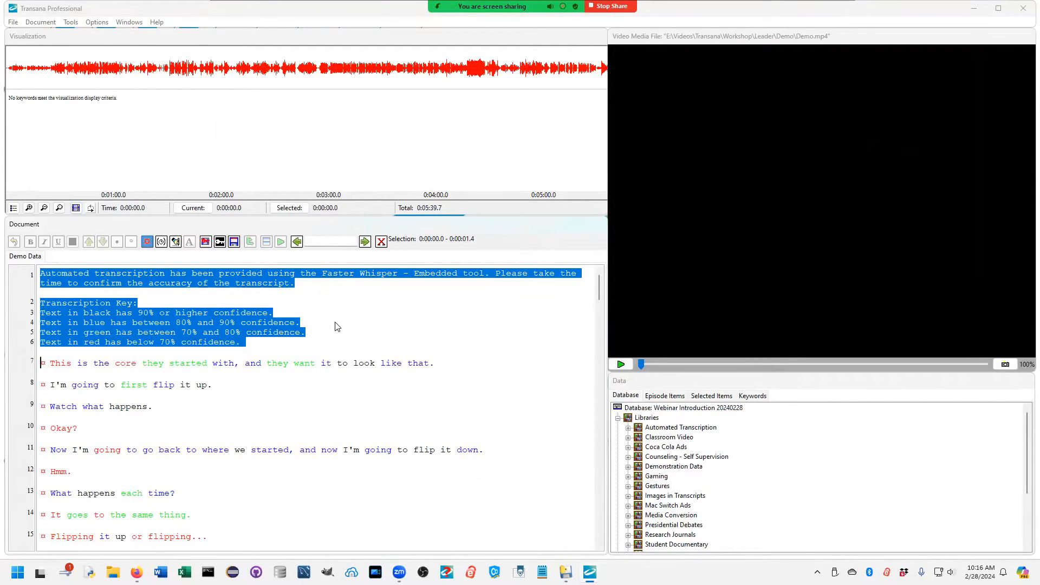
Step: Switch the Demo Data transcript to edit mode and play the media for its first spoken sentence on line 7, then stop playback
left_click(251, 340)
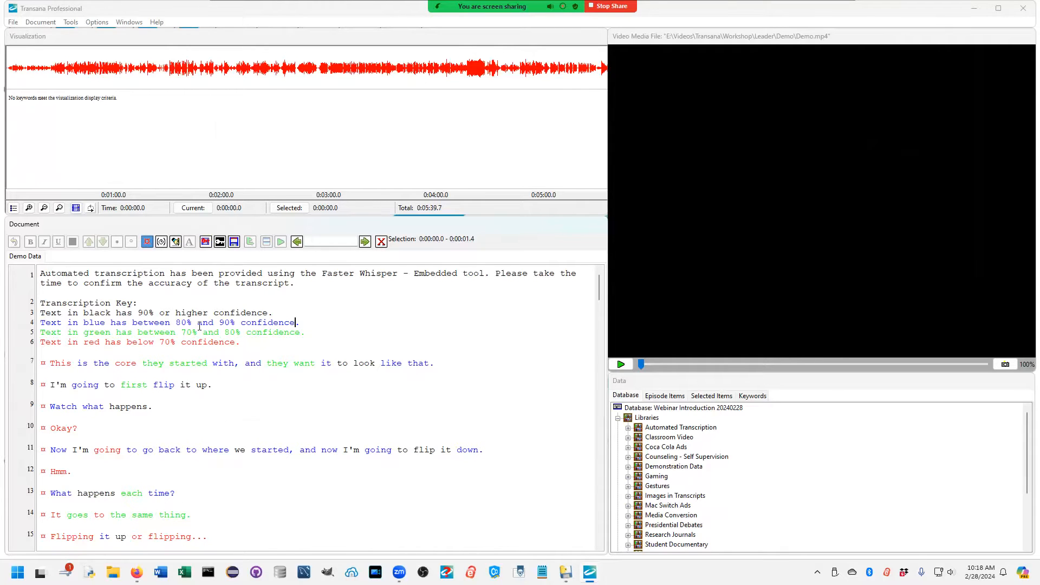
left_click(175, 242)
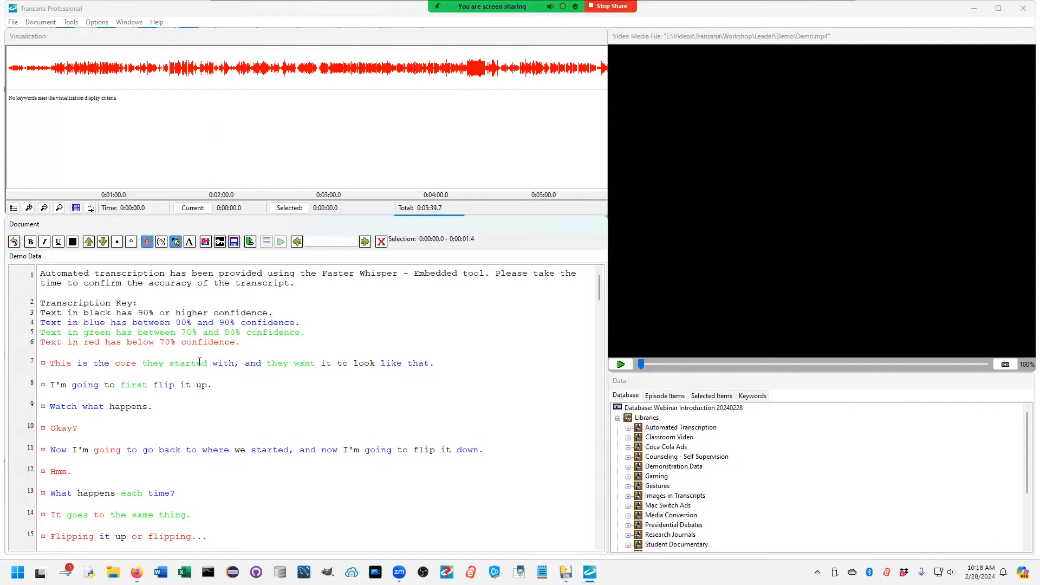
left_click(197, 363)
key("ctrl+d")
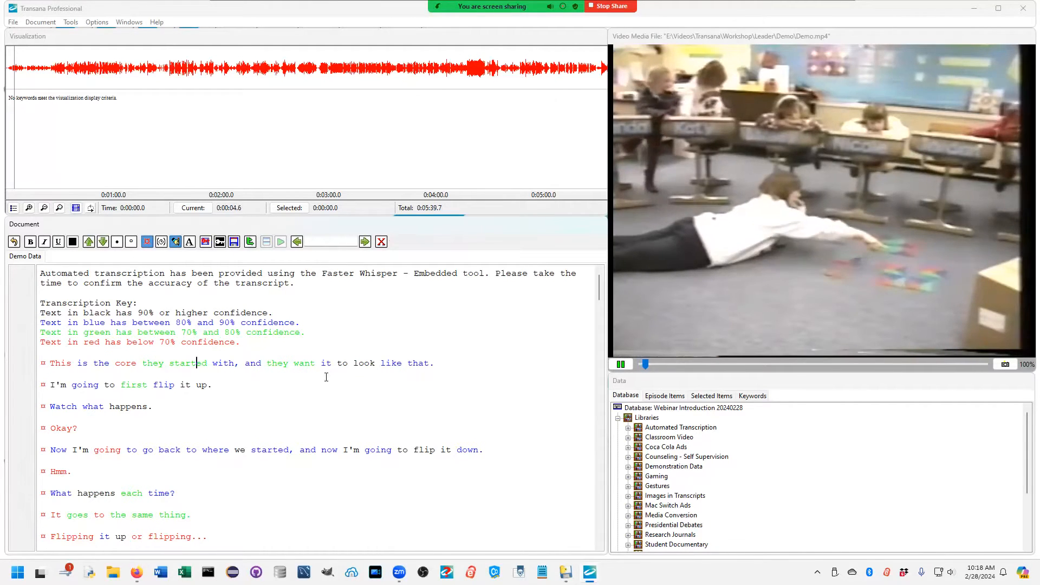
key("ctrl+d")
Step: Recolour the full sentence on line 7, "This is the core they started with...", as black text
left_click_drag(435, 364, 49, 364)
left_click(72, 242)
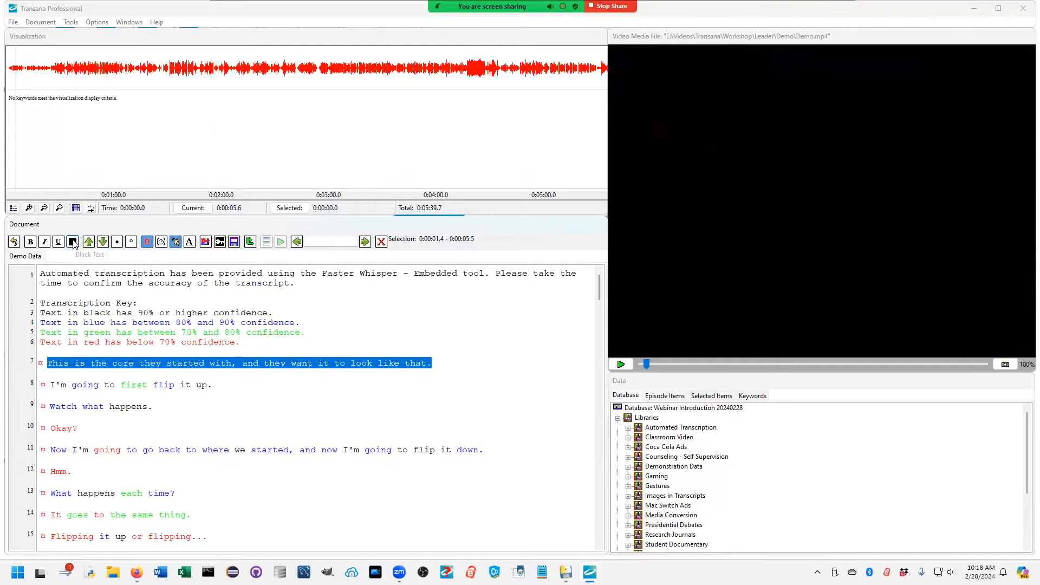
left_click(411, 388)
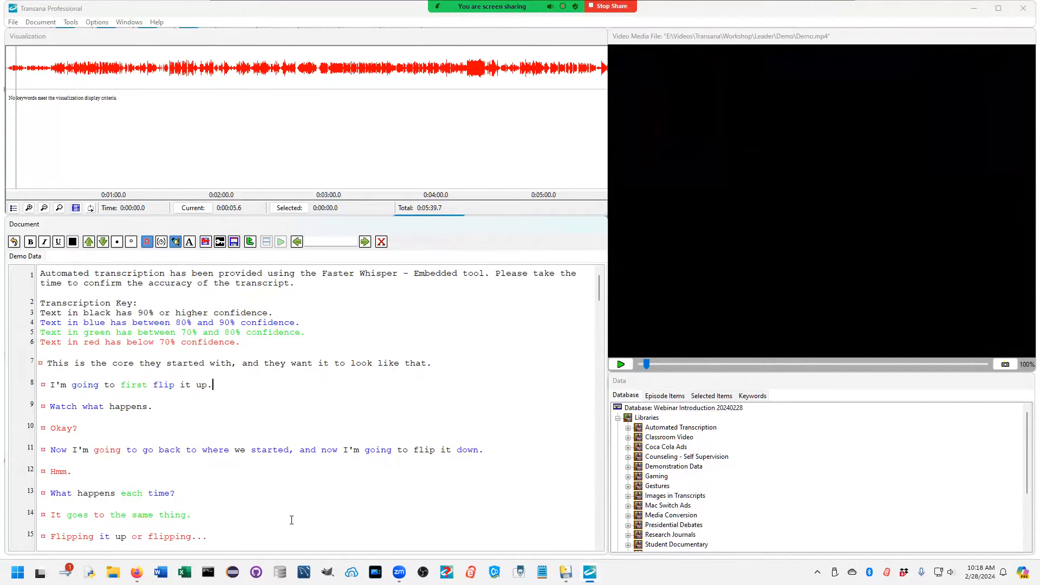
Step: Play the media for "Flipping it up or flipping..." on line 15 and recolour the sentence black
scroll(291, 516, "down", 3)
left_click_drag(50, 382, 193, 384)
right_click(194, 384)
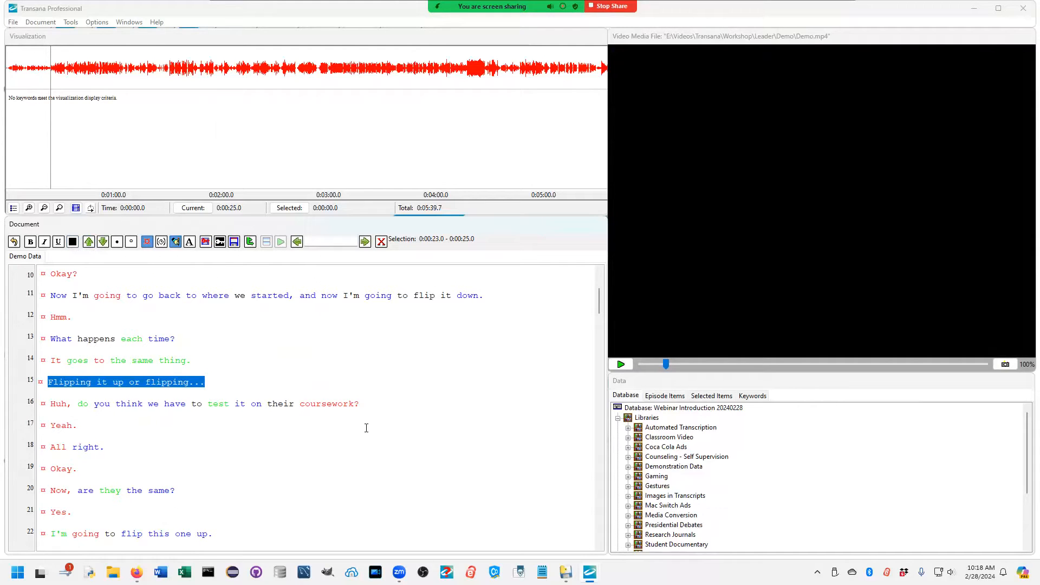
Step: Play the media passage for line 16, the question ending in "coursework", and stop playback after it
left_click(271, 407)
right_click(270, 407)
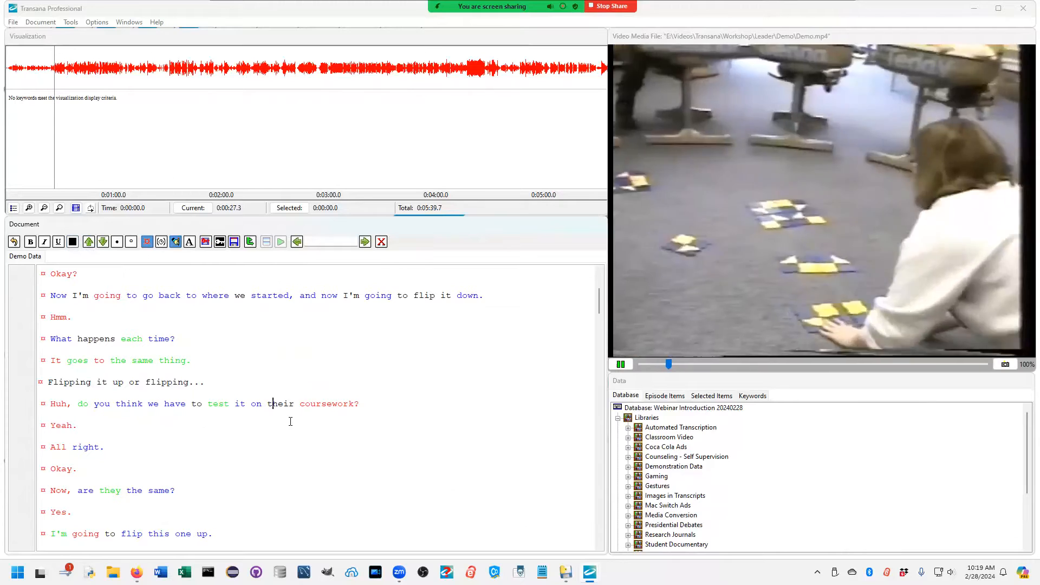
right_click(325, 412)
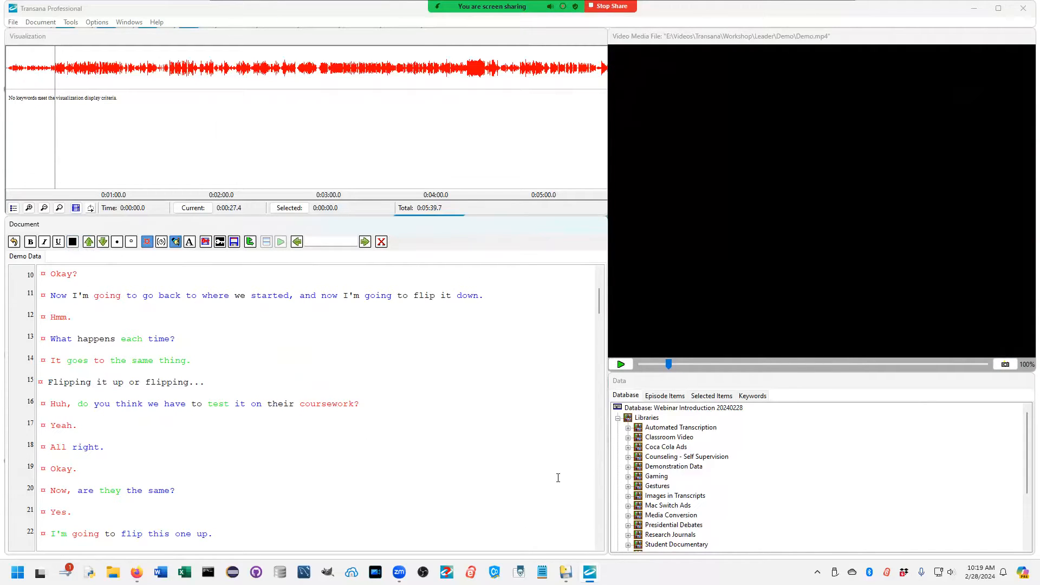
Step: Correct the word "coursework" on line 16 to "core square"
key("Left")
key("Left")
key("Left")
key("Left")
key("Delete")
key("Right")
key("Right")
key("Delete")
key("Right")
key("Delete")
key("Delete")
key("Delete")
key("Delete")
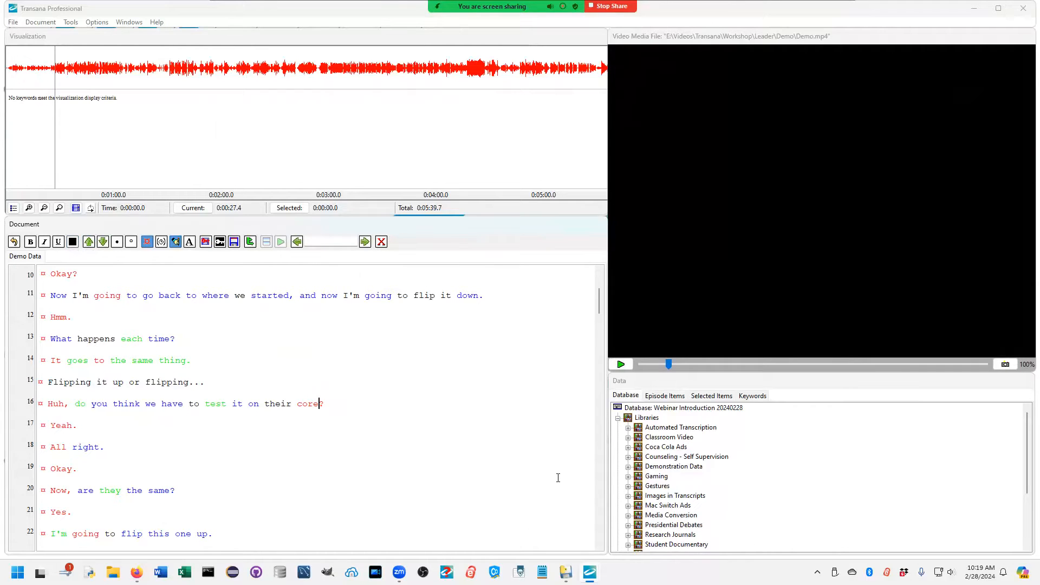
type("square")
Step: Recolour the corrected sentence on line 16 as black text
left_click_drag(399, 403, 47, 404)
left_click(72, 242)
scroll(414, 354, "down", 1)
left_click(415, 355)
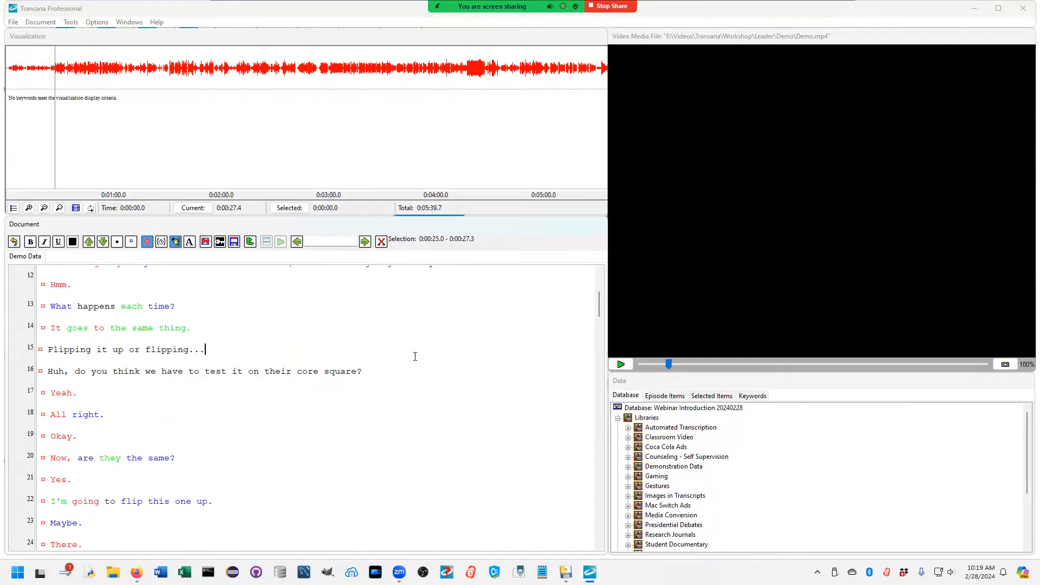
Step: Examine the colour-coded lines further down the transcript and locate the Webinar Demo library's Demo episode in the database tree
scroll(423, 404, "down", 1)
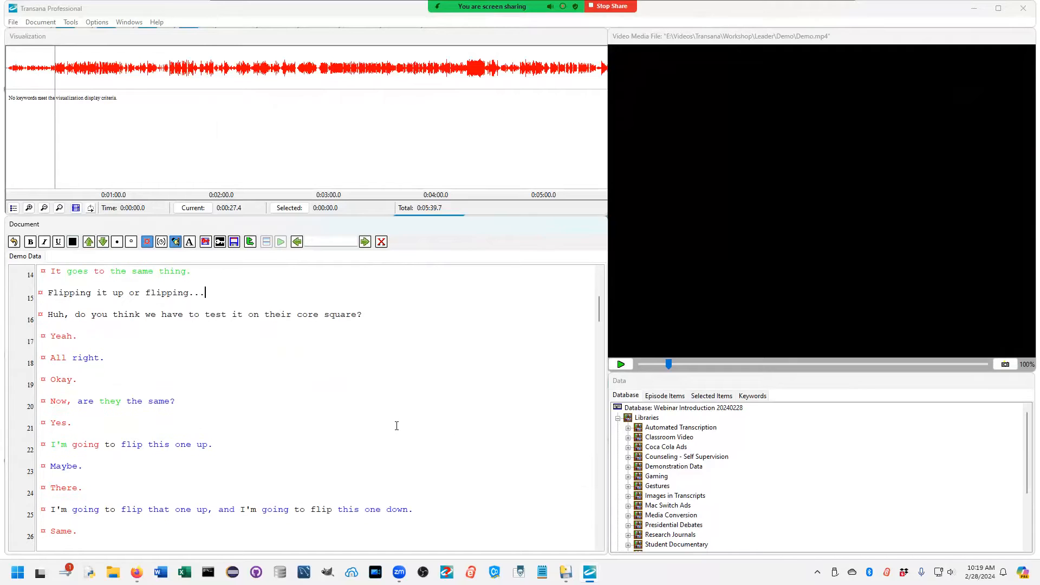
scroll(398, 423, "down", 2)
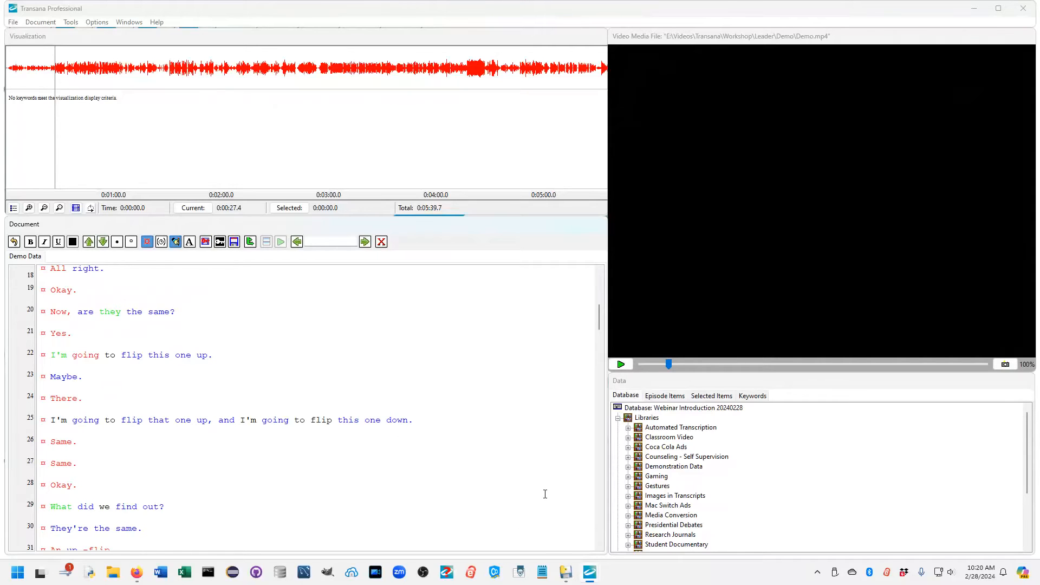
scroll(371, 477, "down", 3)
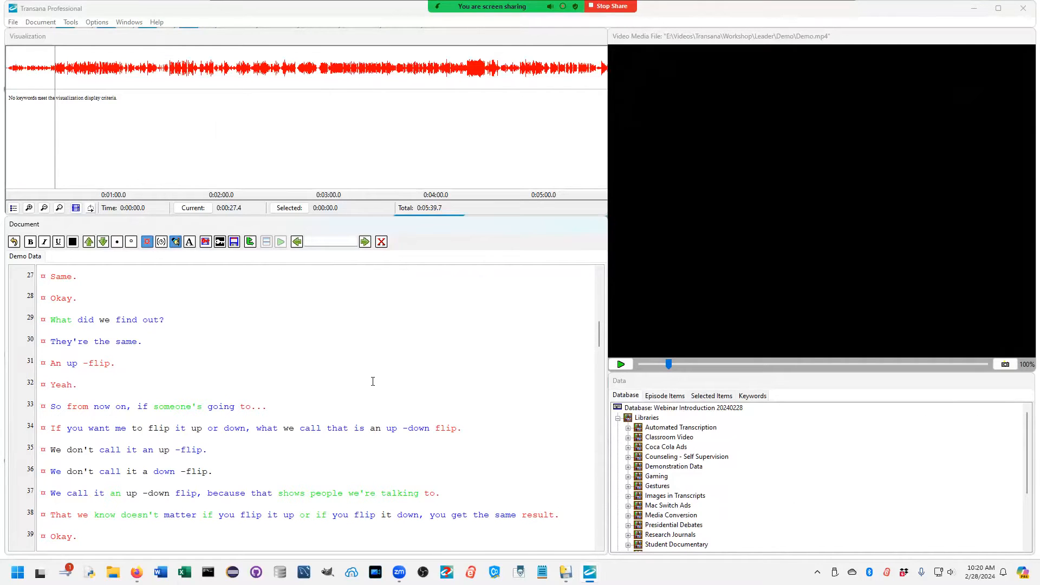
scroll(770, 496, "down", 3)
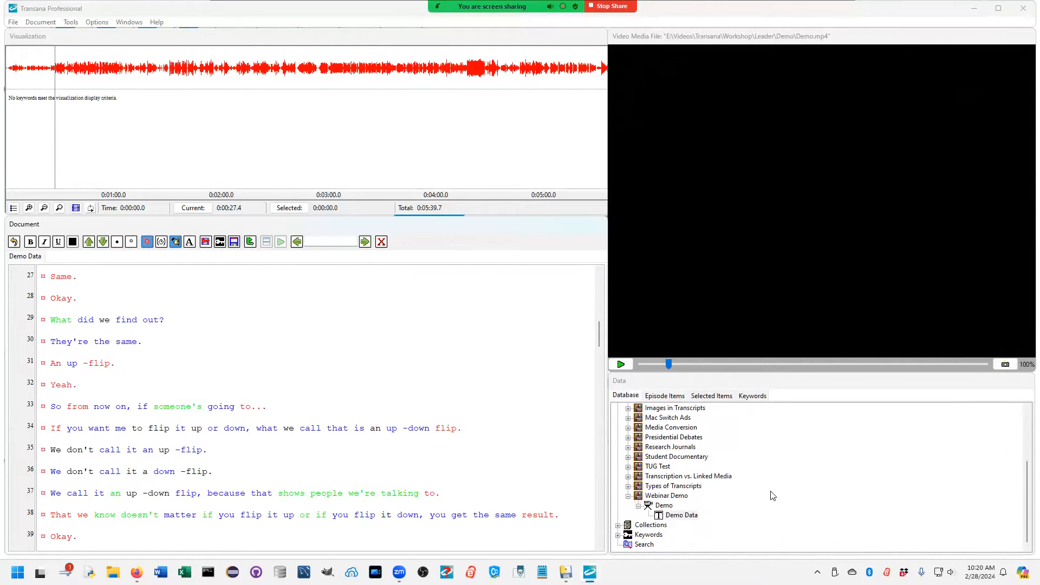
Step: Add a transcript to the Webinar Demo library's Demo episode by importing Demo - Indented.xml, and open it
right_click(667, 507)
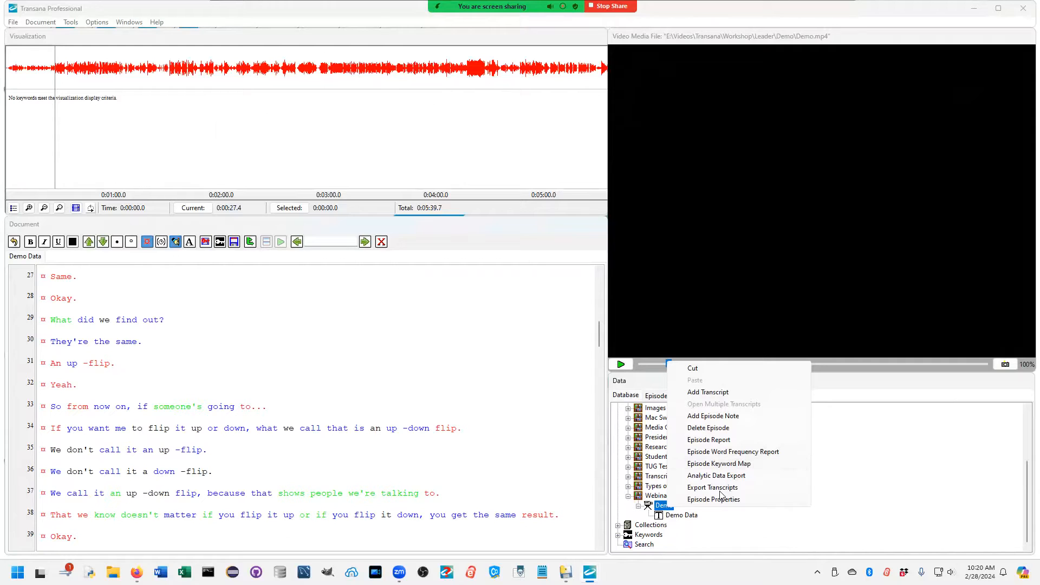
left_click(708, 392)
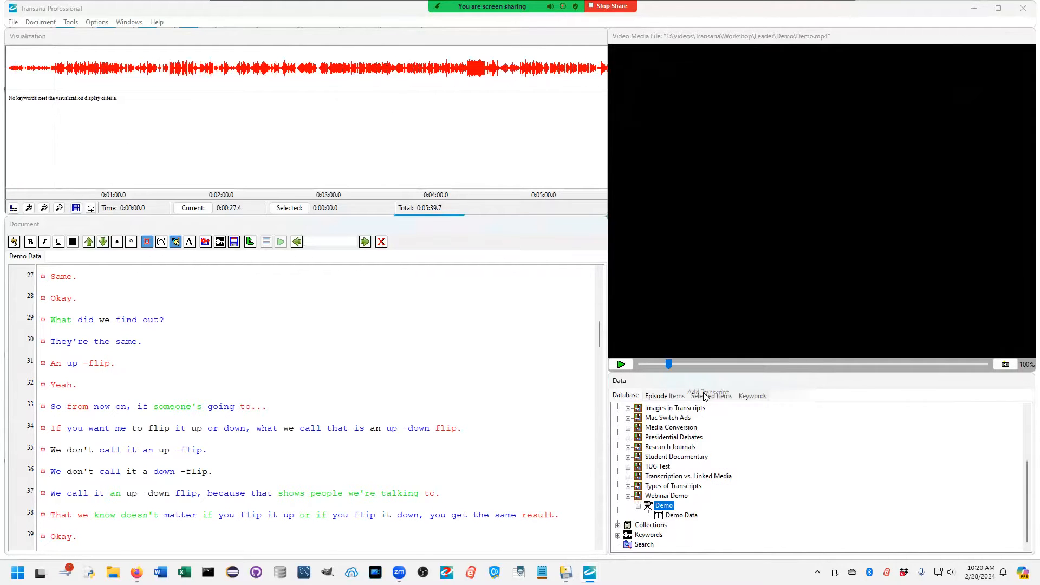
left_click(623, 352)
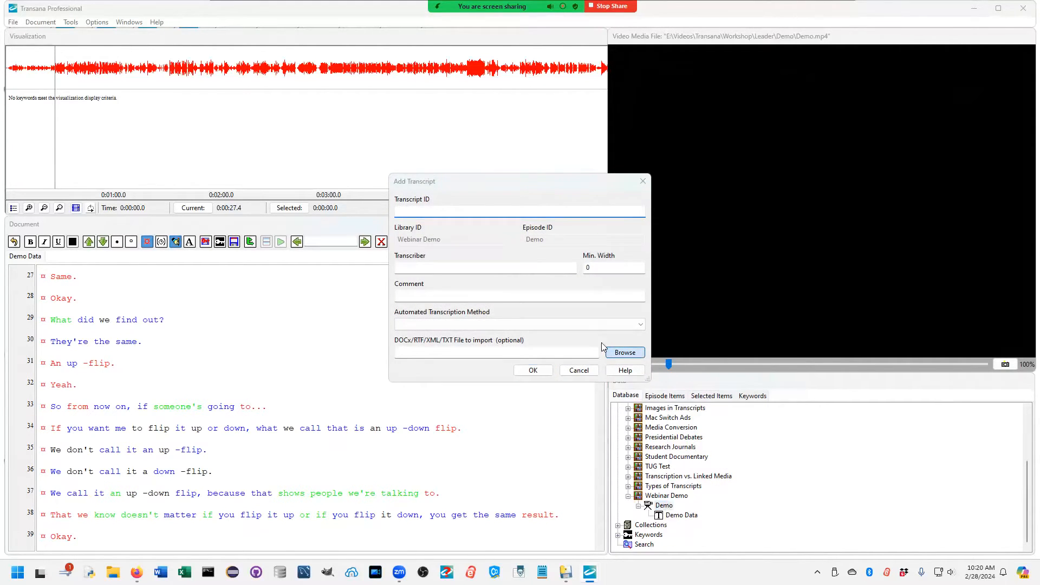
scroll(545, 332, "down", 8)
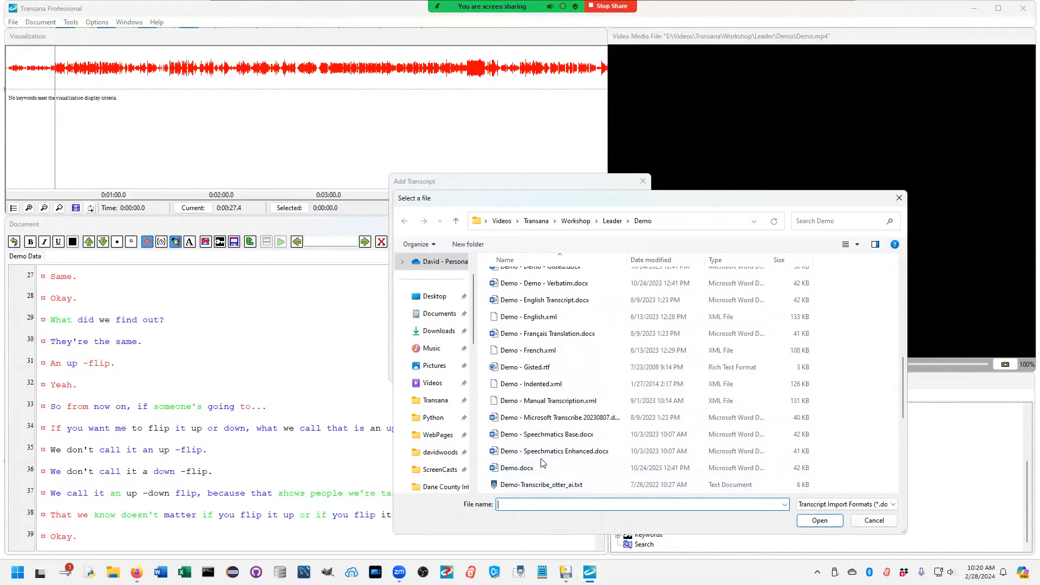
scroll(542, 465, "down", 4)
scroll(543, 379, "up", 2)
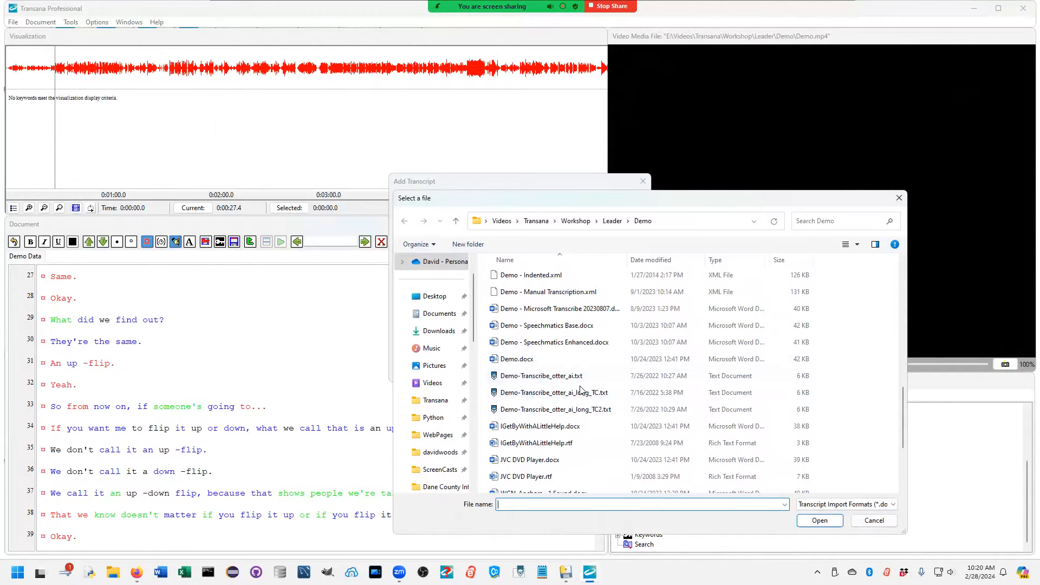
scroll(594, 428, "up", 2)
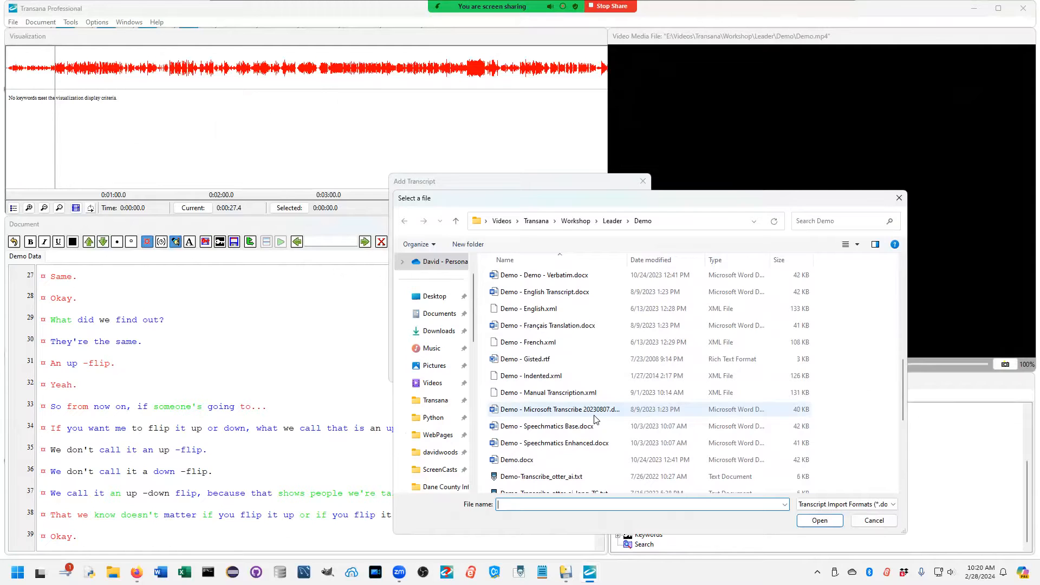
double_click(532, 376)
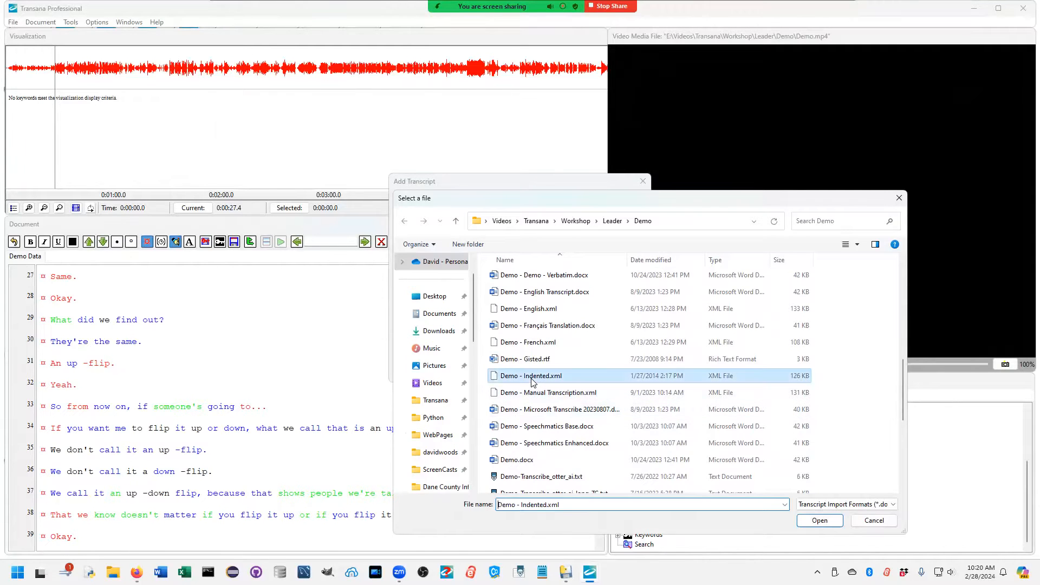
left_click(533, 371)
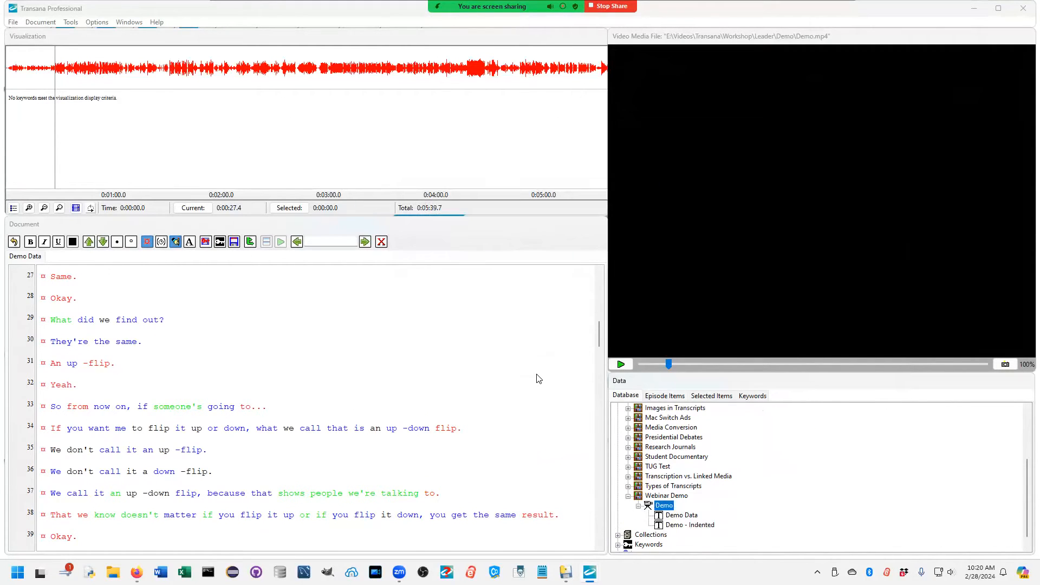
key("Return")
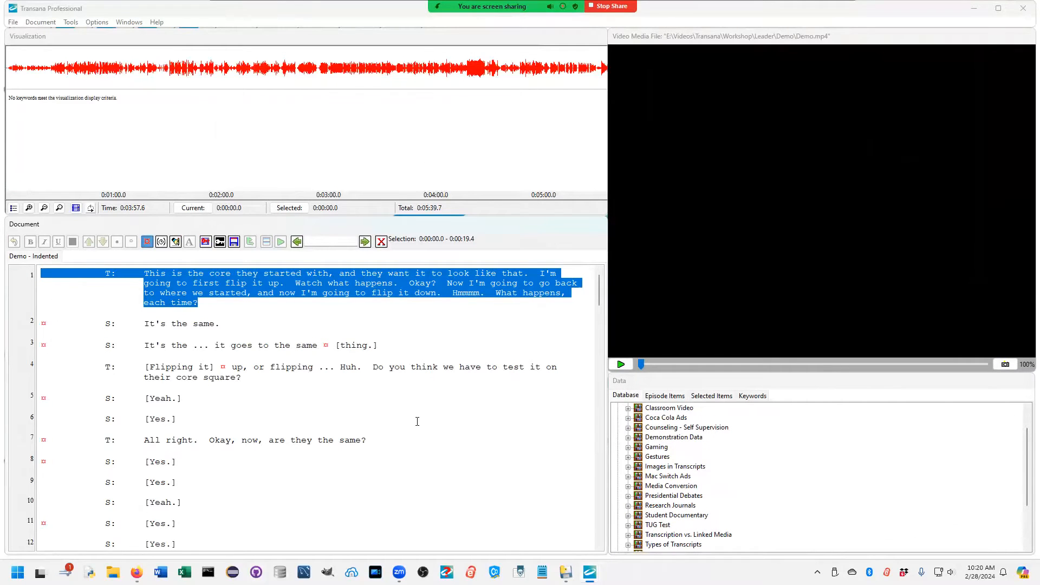
Step: Check the time-coded segments on line 3 of the transcript, and play the media from that line through line 7
left_click(270, 343)
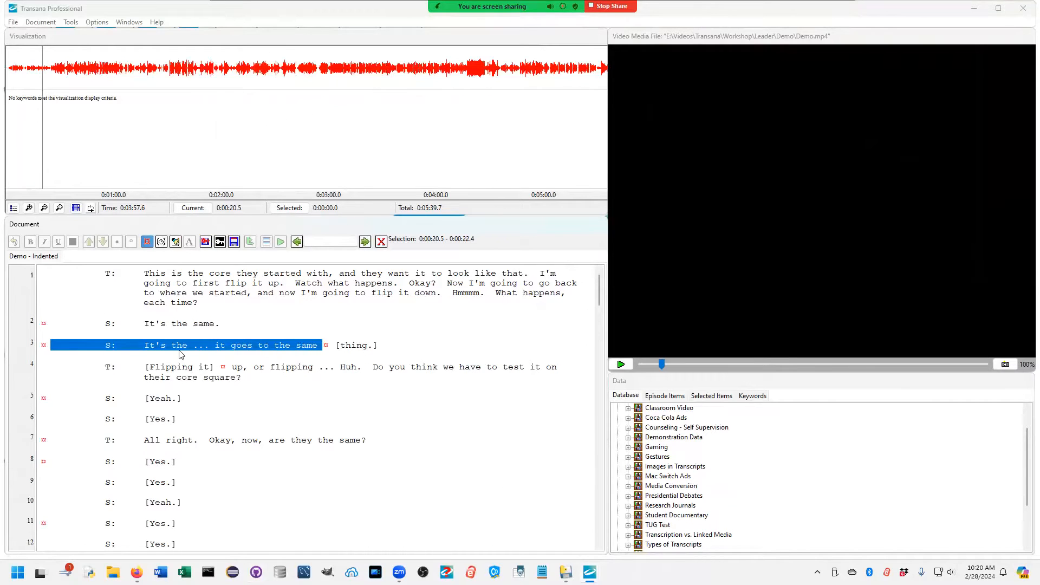
left_click(423, 341)
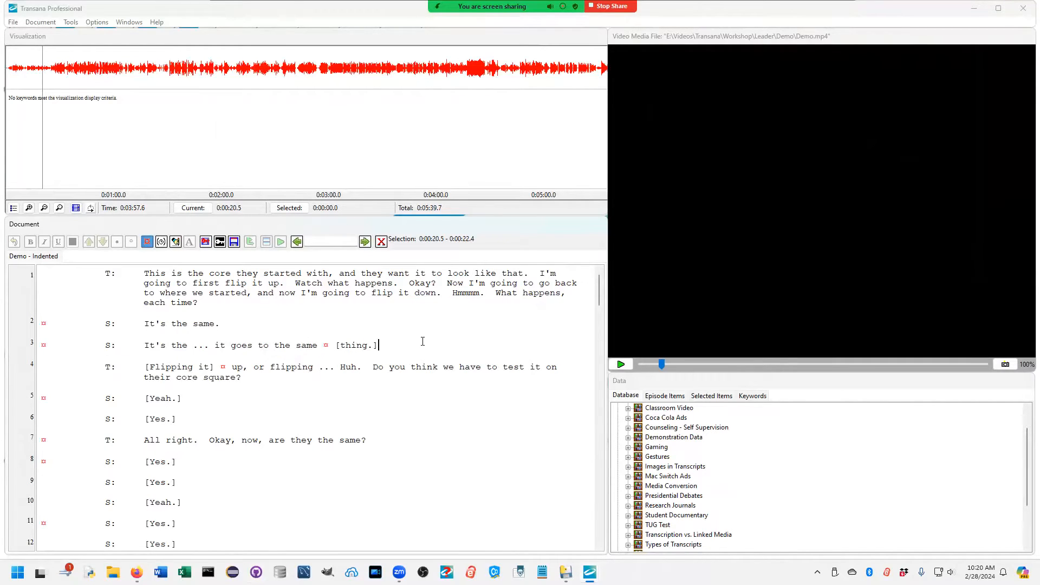
left_click(73, 347)
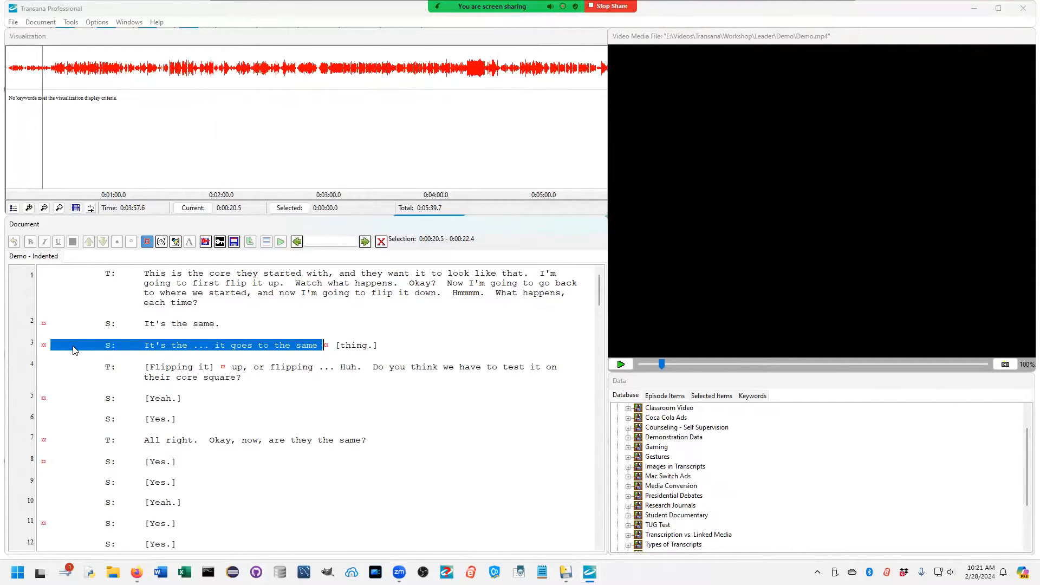
right_click(80, 347)
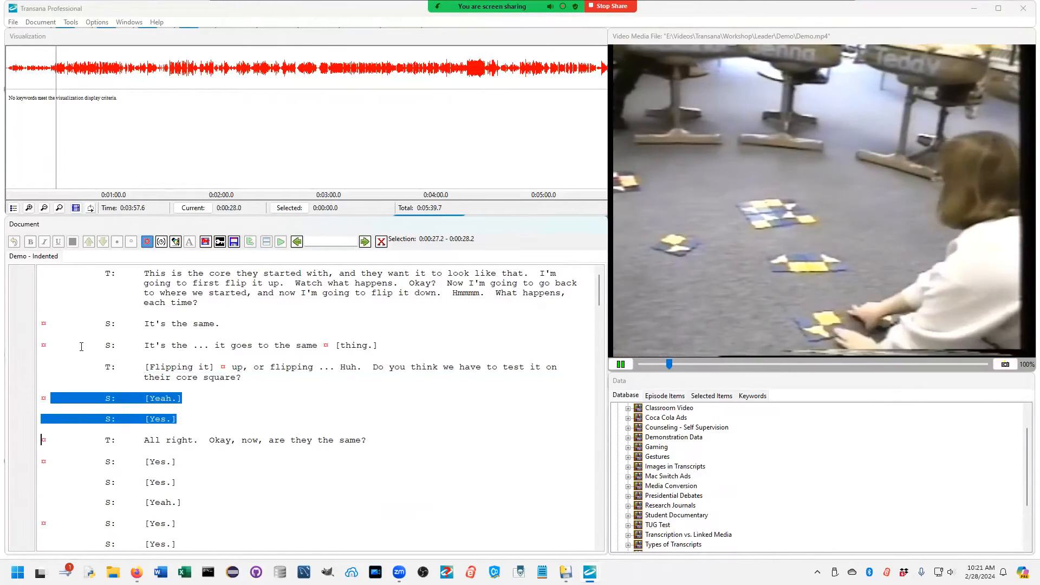
key("ctrl+s")
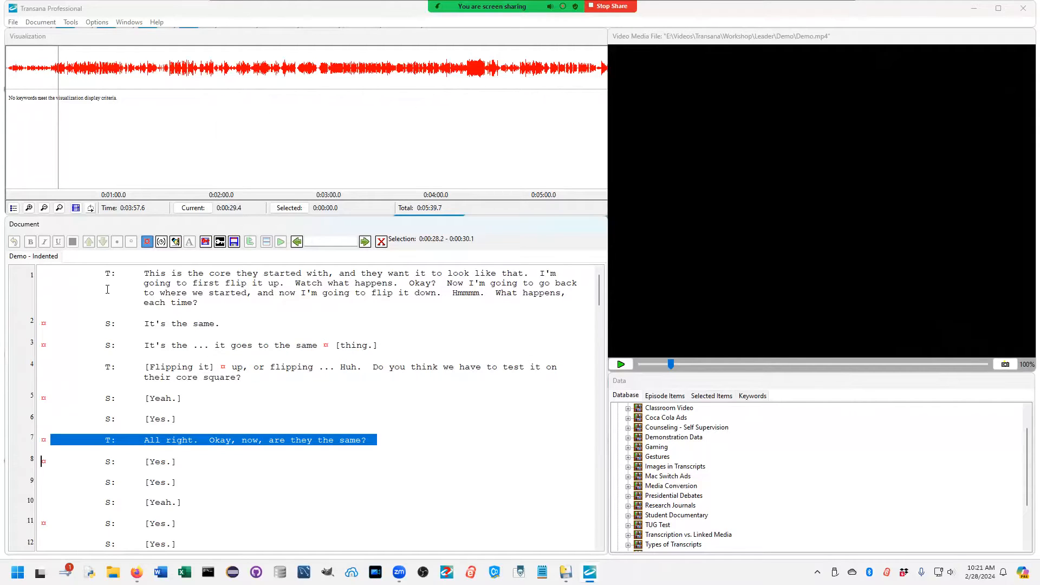
Step: Switch the Demo - Indented transcript to edit mode and back to read-only mode
left_click(176, 241)
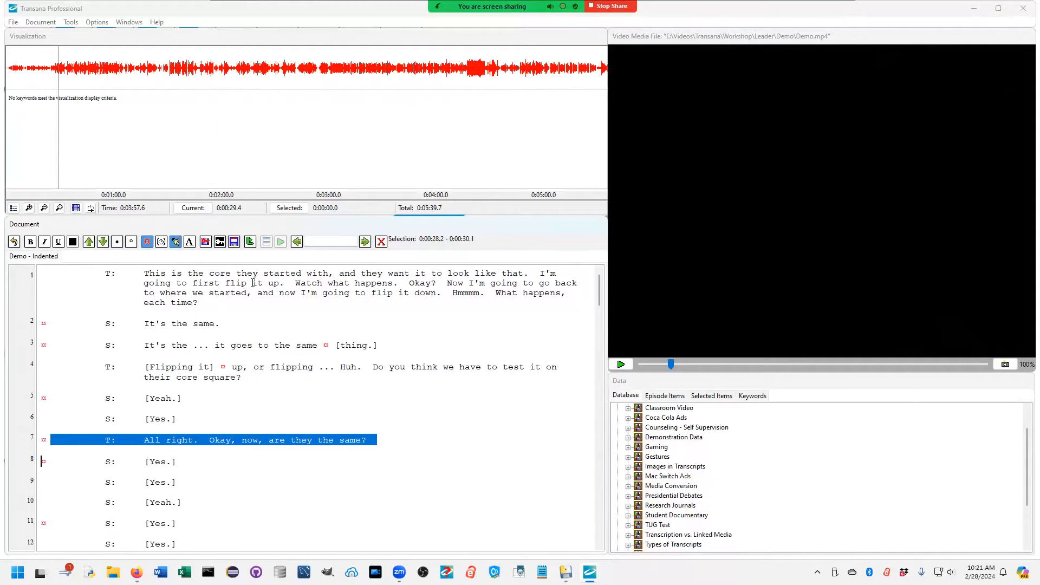
left_click(177, 243)
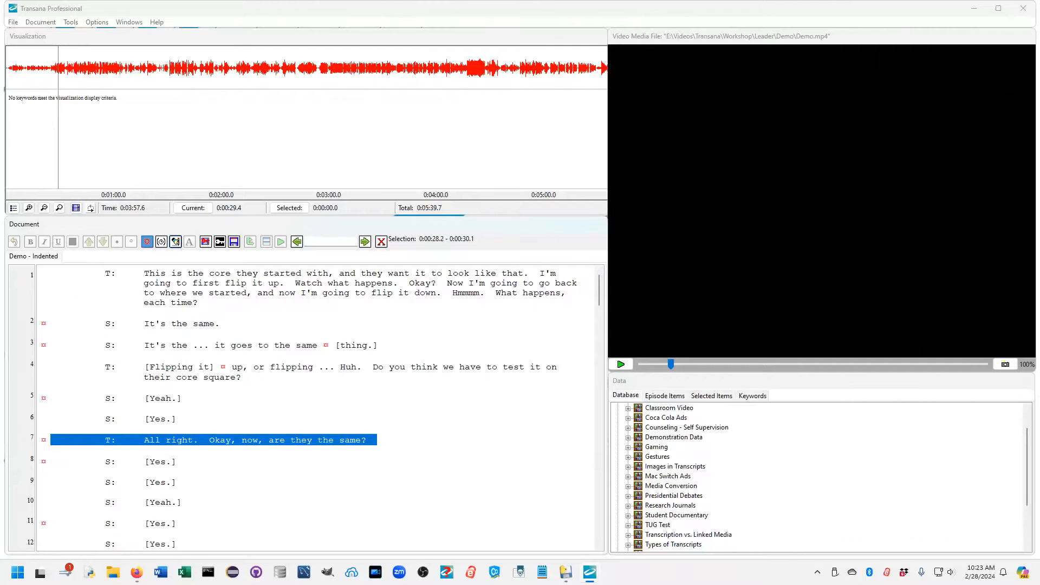
Step: Open the English Transcript and Français Translation of the Classroom Video library's Flipping and Symmetry in Quilting episode together
scroll(828, 528, "up", 1)
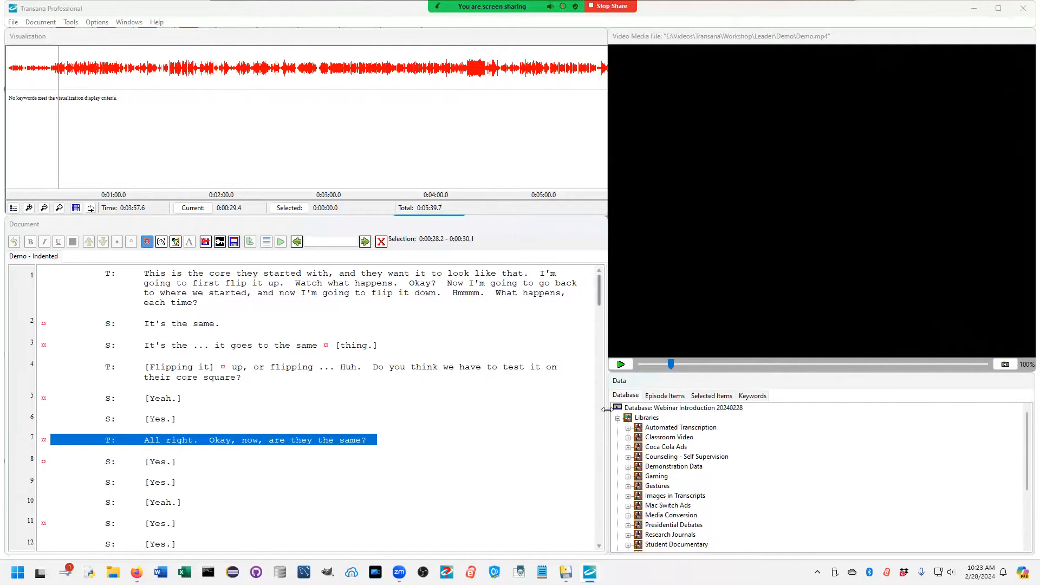
left_click(628, 438)
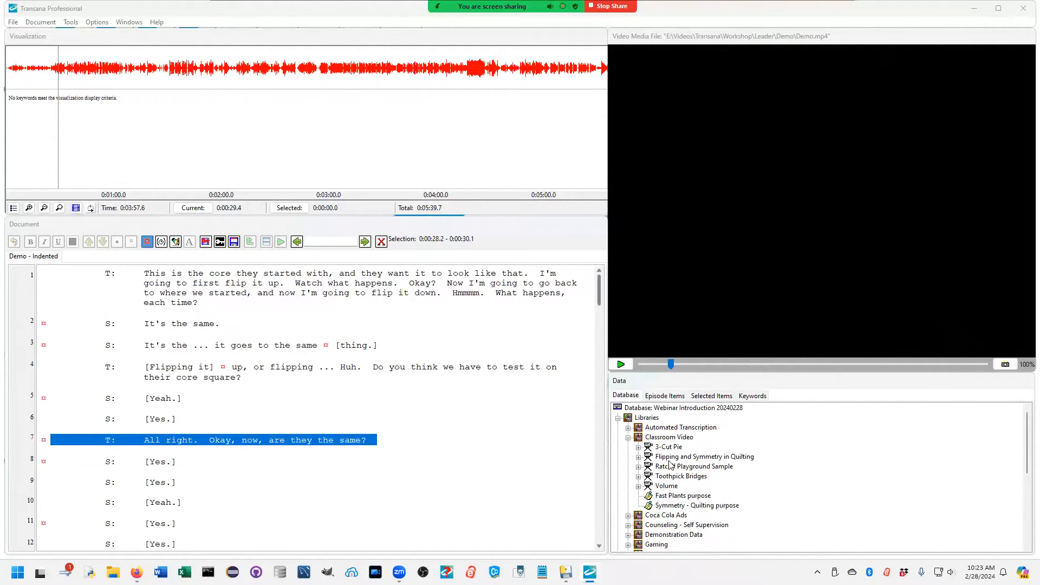
left_click(639, 458)
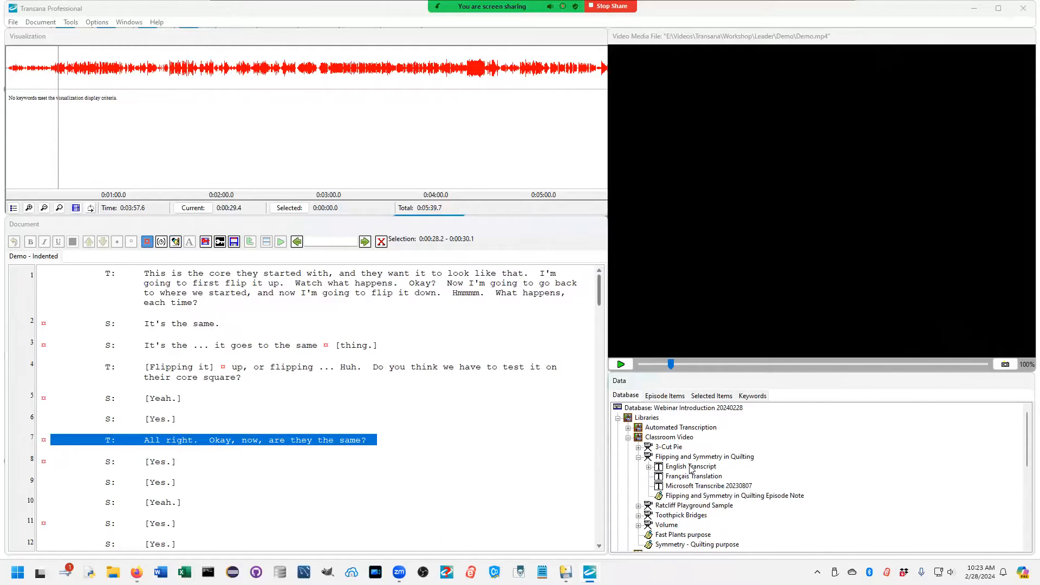
left_click(692, 467)
left_click(694, 478, "ctrl")
right_click(693, 477)
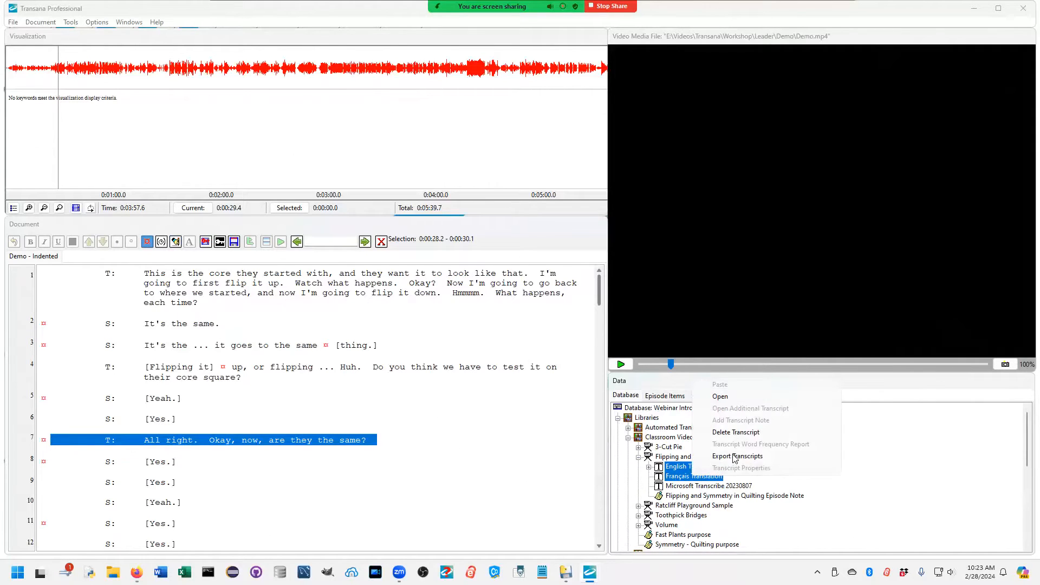
left_click(721, 397)
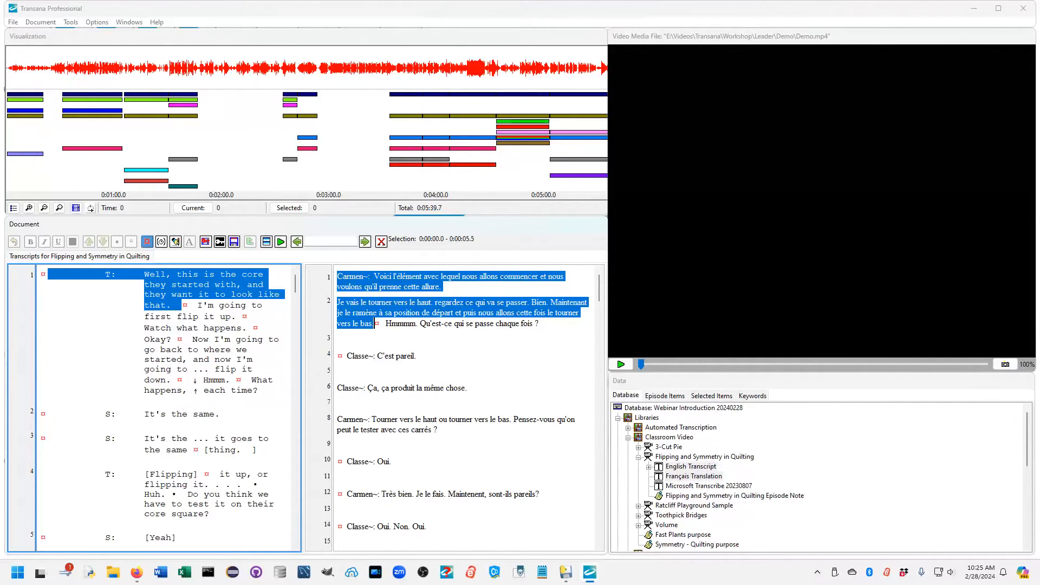
Step: Open the Webinar Demo library's Demo Data transcript for a look and switch to the Demo - Indented transcript
scroll(685, 520, "down", 7)
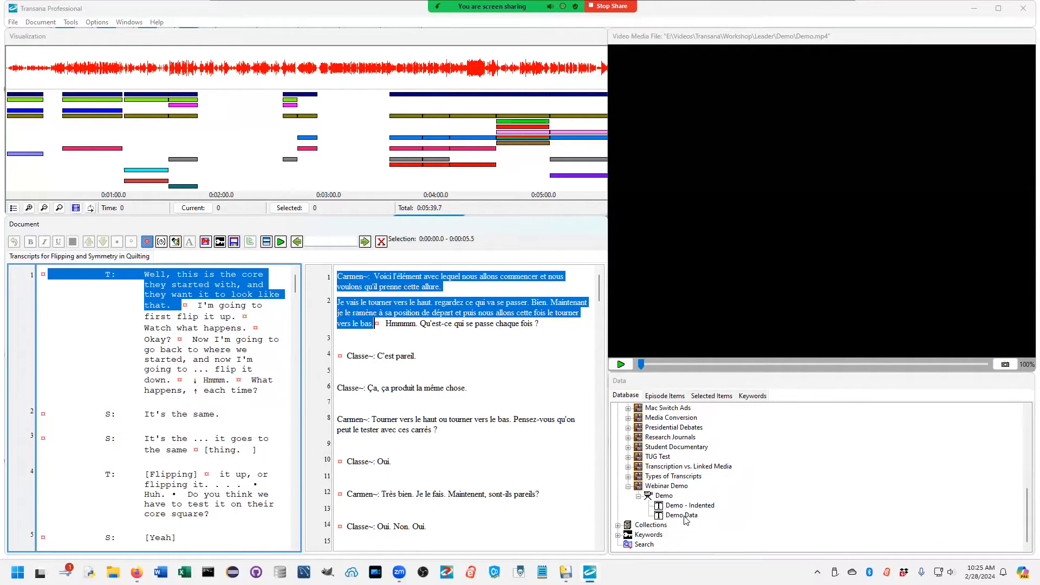
double_click(683, 517)
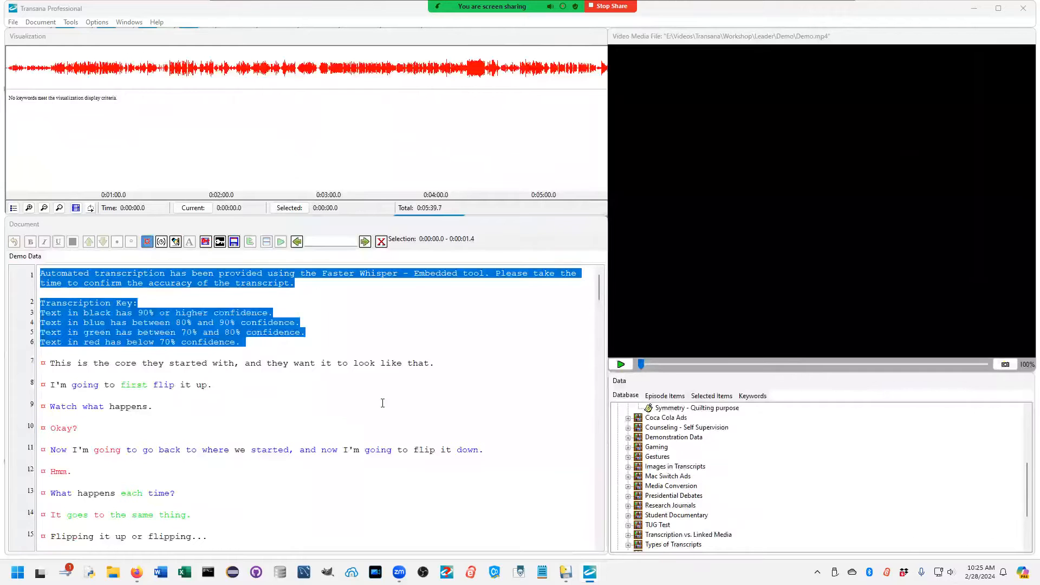
scroll(752, 457, "down", 3)
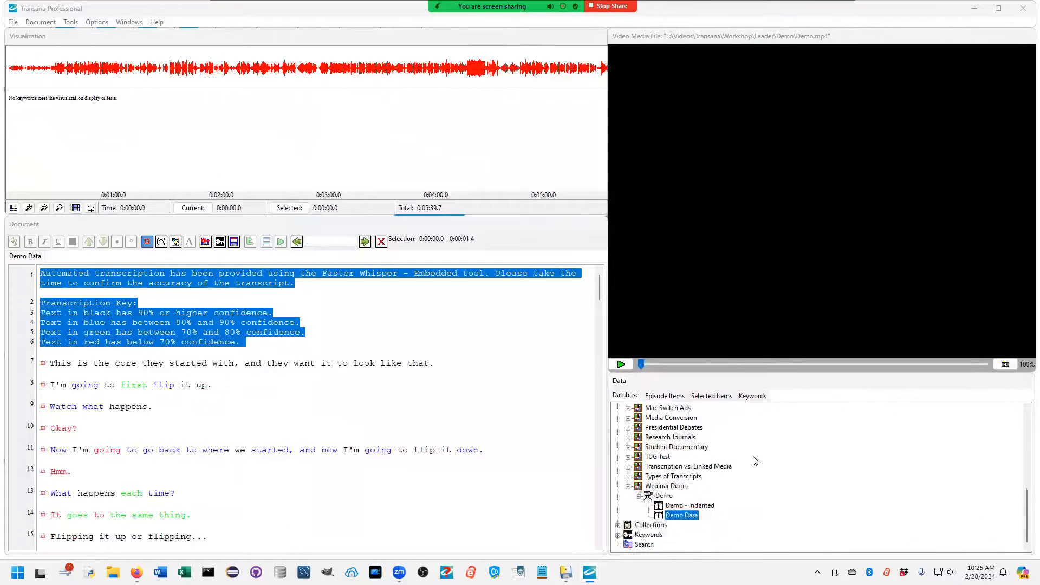
double_click(676, 505)
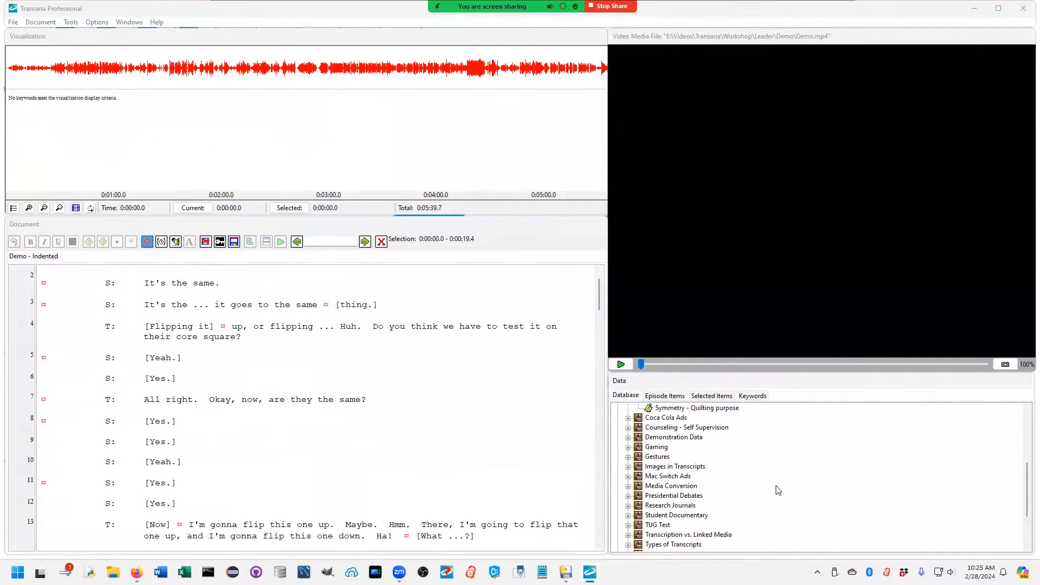
Step: Collapse the Classroom Video library and the whole Libraries branch of the database tree
scroll(779, 491, "up", 3)
scroll(637, 457, "up", 2)
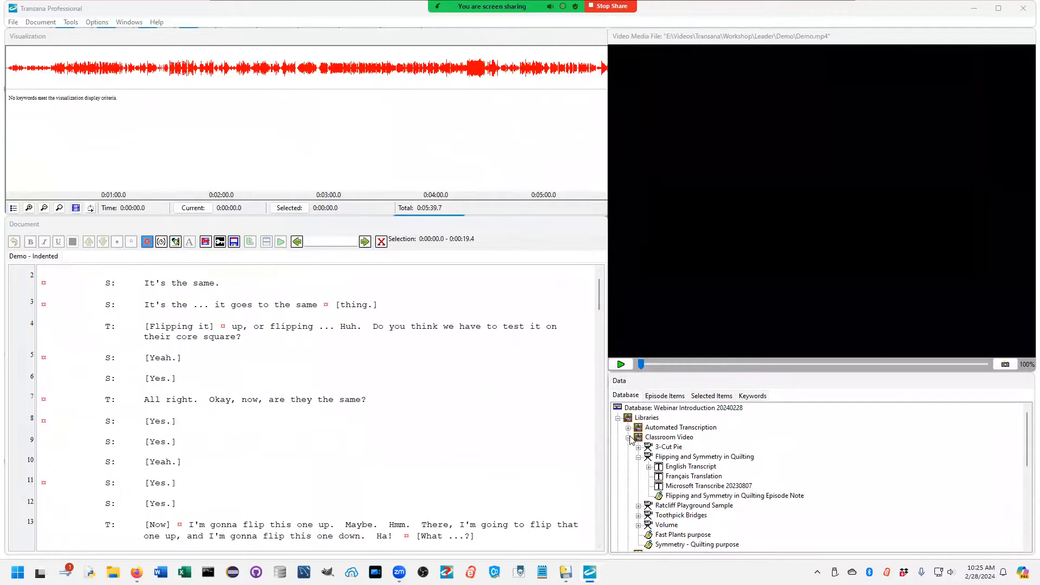
left_click(628, 437)
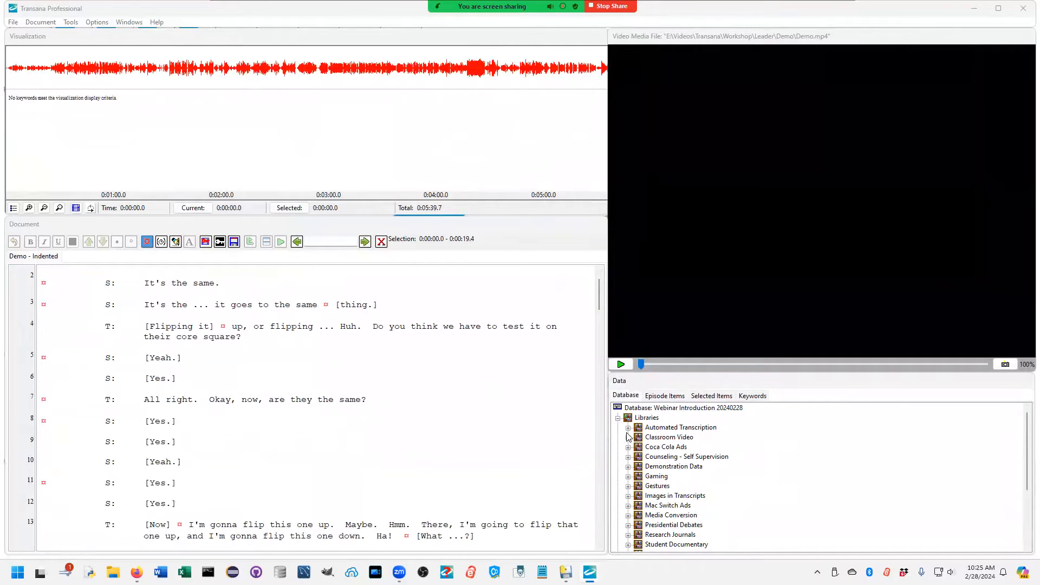
left_click(617, 418)
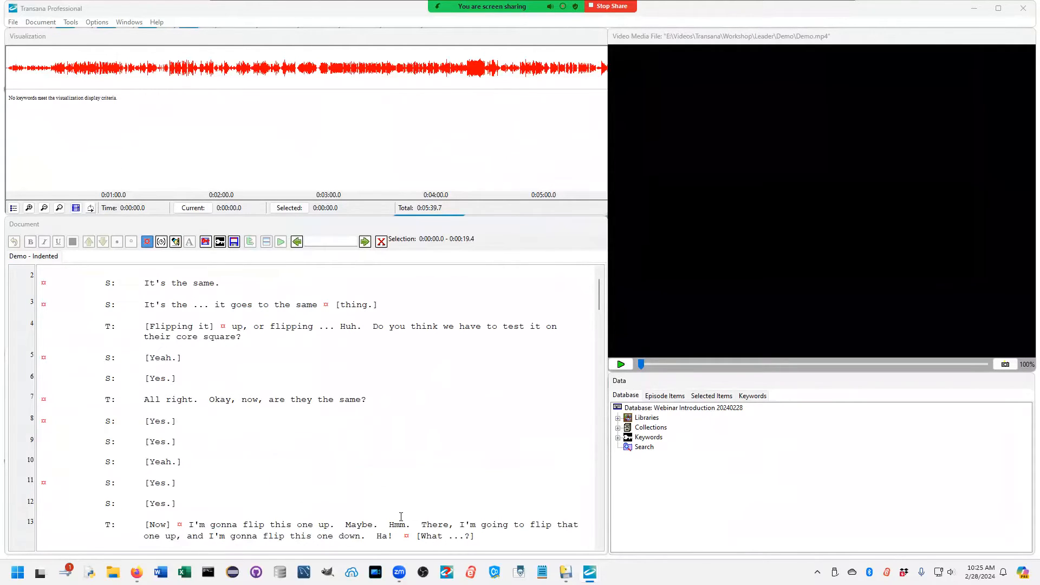
Step: Select the transcript passage on lines 51 to 53 about diagonal flips and play its media
left_click_drag(603, 291, 605, 412)
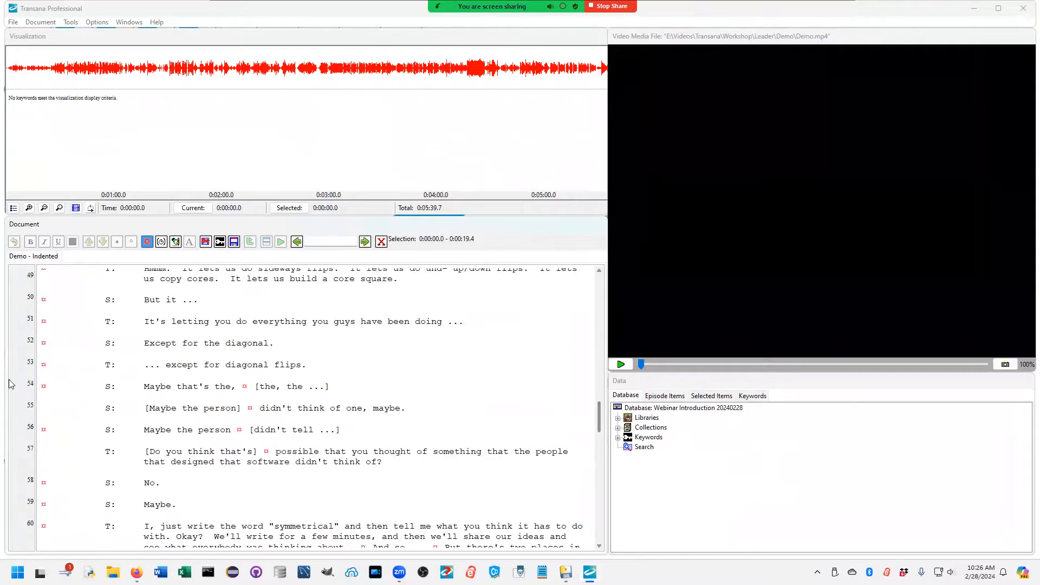
left_click_drag(95, 325, 318, 365)
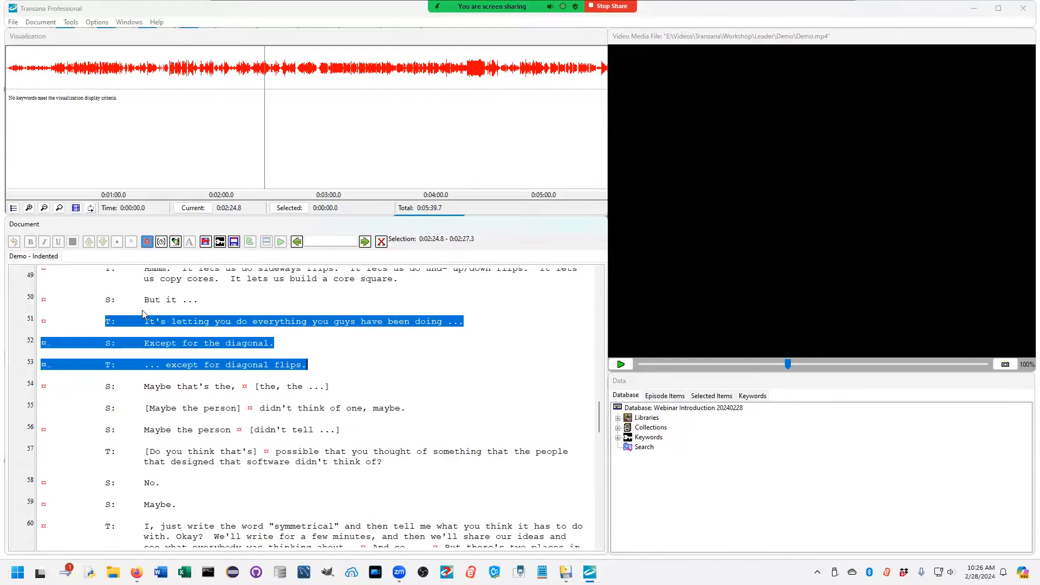
key("ctrl+s")
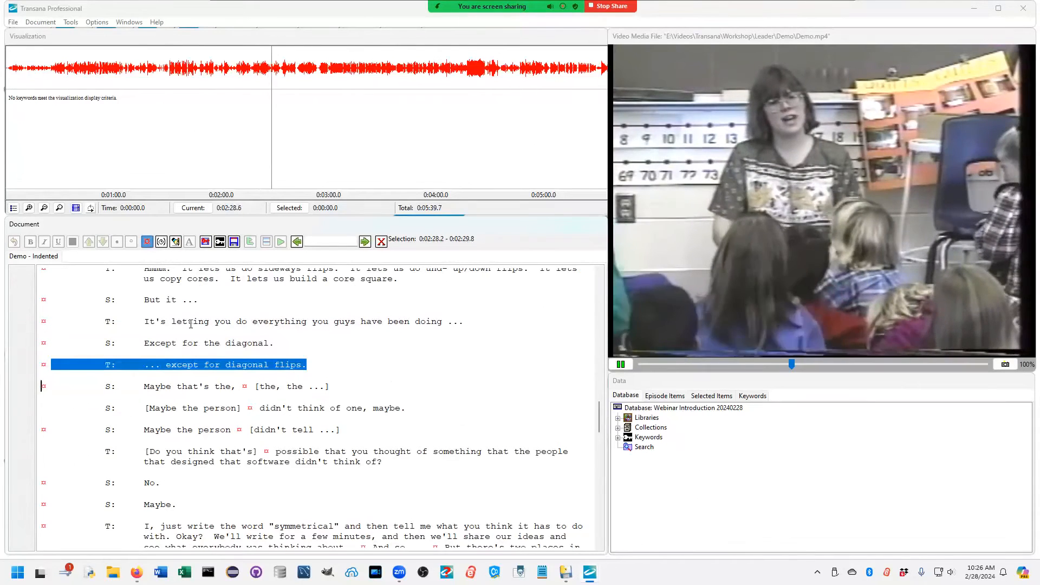
Step: Code the selected passage with the Flip : Diagonal keyword from the Math Concepts keyword group
left_click(618, 438)
scroll(803, 518, "down", 1)
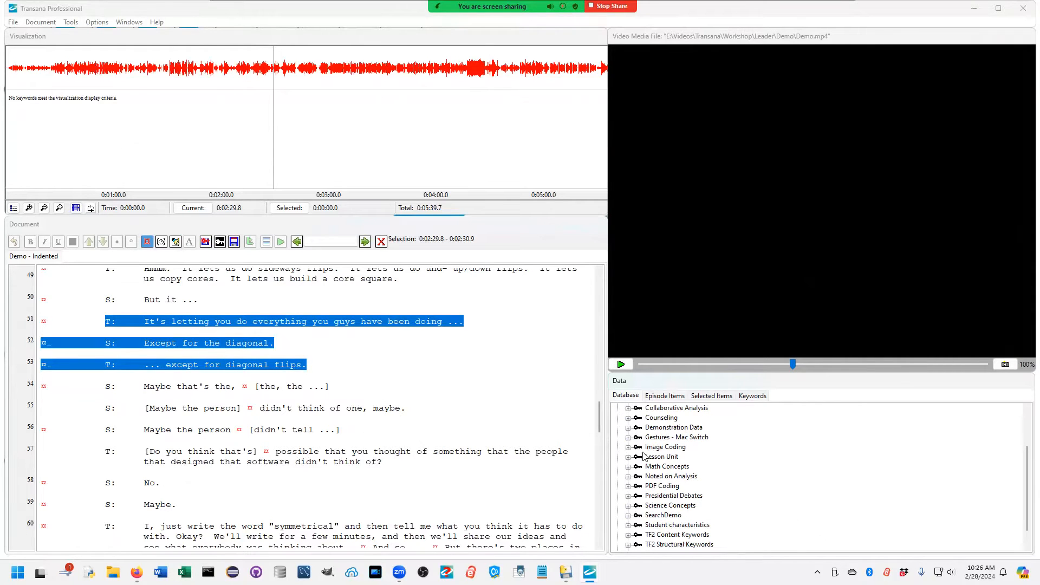
left_click(629, 467)
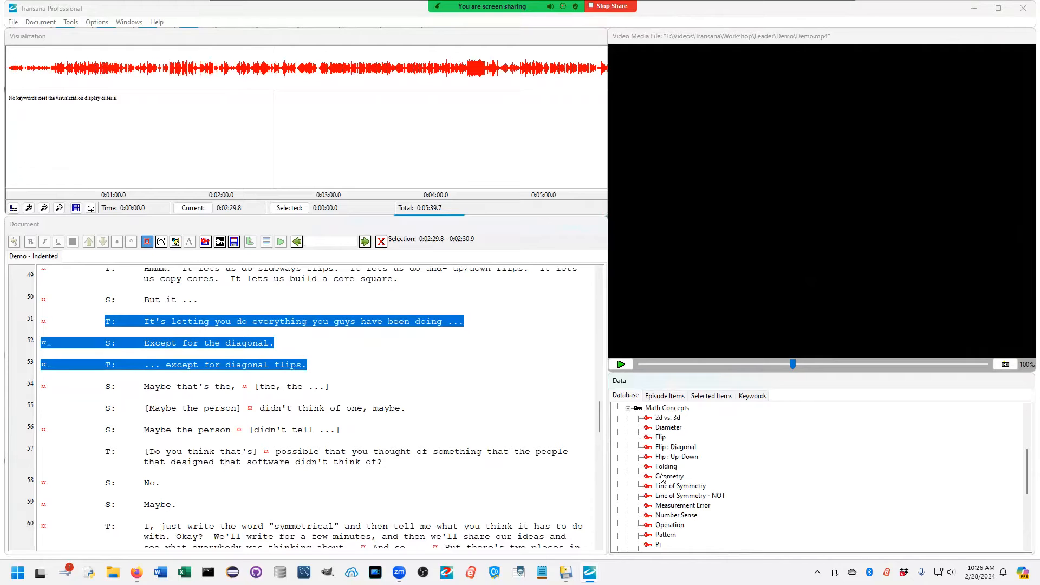
scroll(729, 498, "down", 1)
scroll(732, 507, "up", 2)
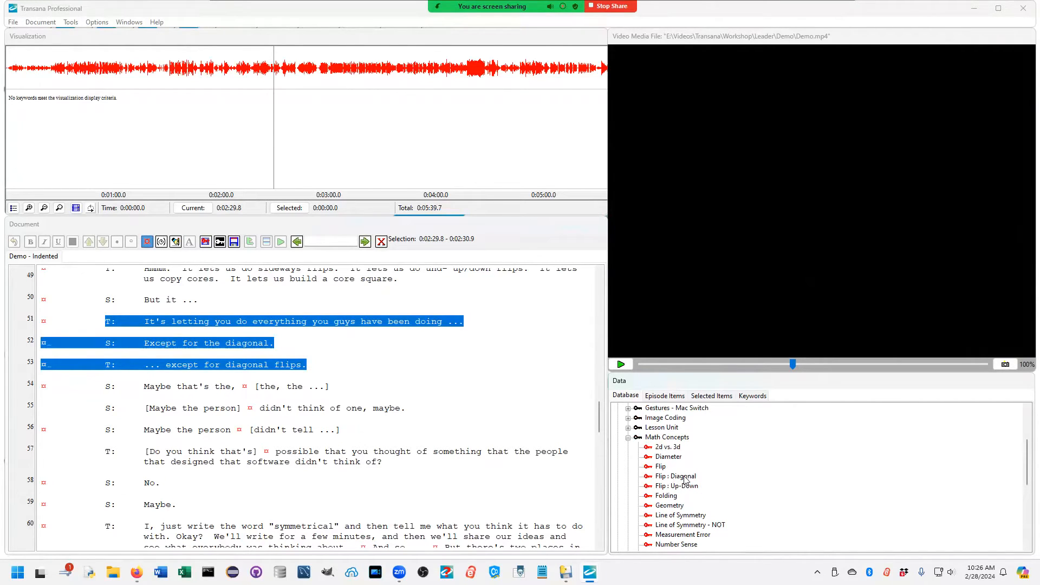
left_click(684, 478)
double_click(684, 478)
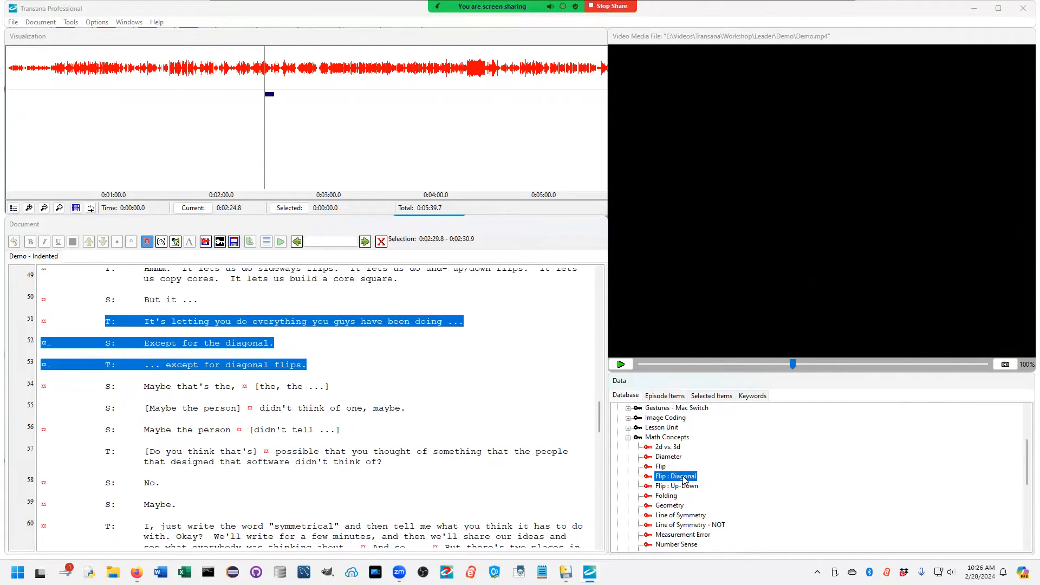
Step: Select the teacher's long passage on line 60 about the word "symmetrical" and code it with the Symmetry keyword from Math Concepts
mouse_move(266, 98)
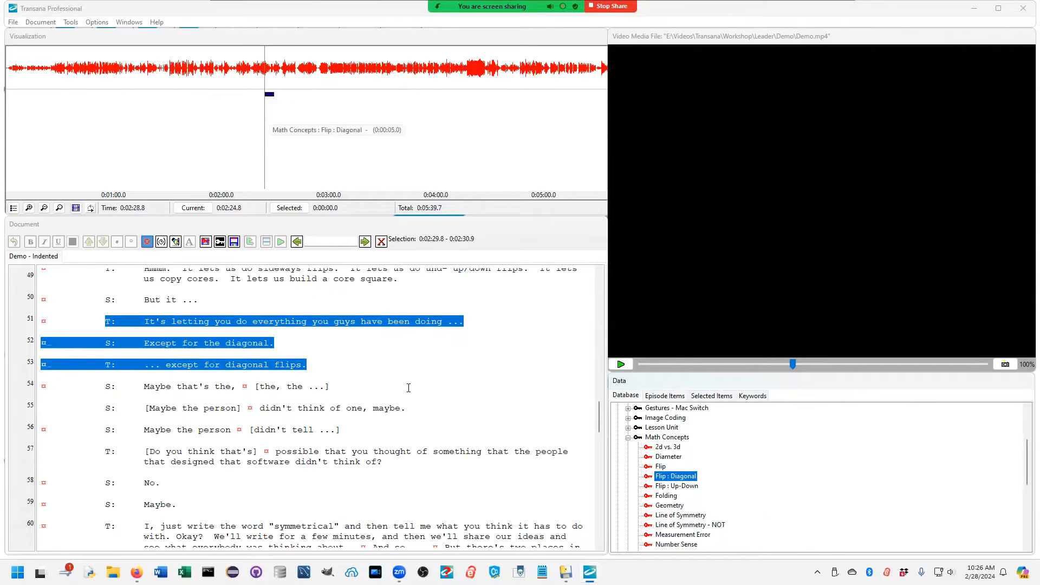
scroll(226, 448, "down", 5)
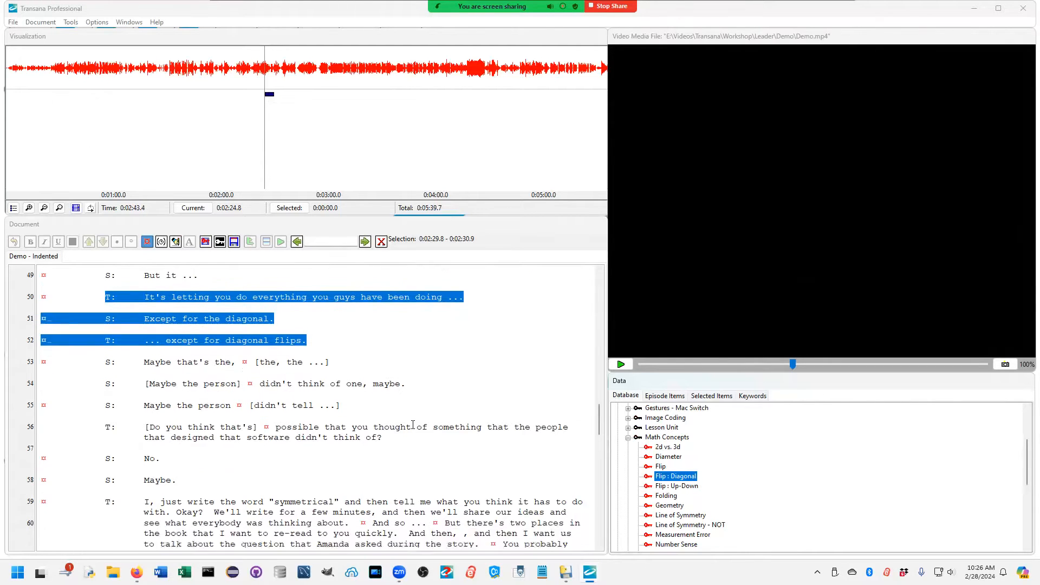
left_click_drag(138, 378, 217, 528)
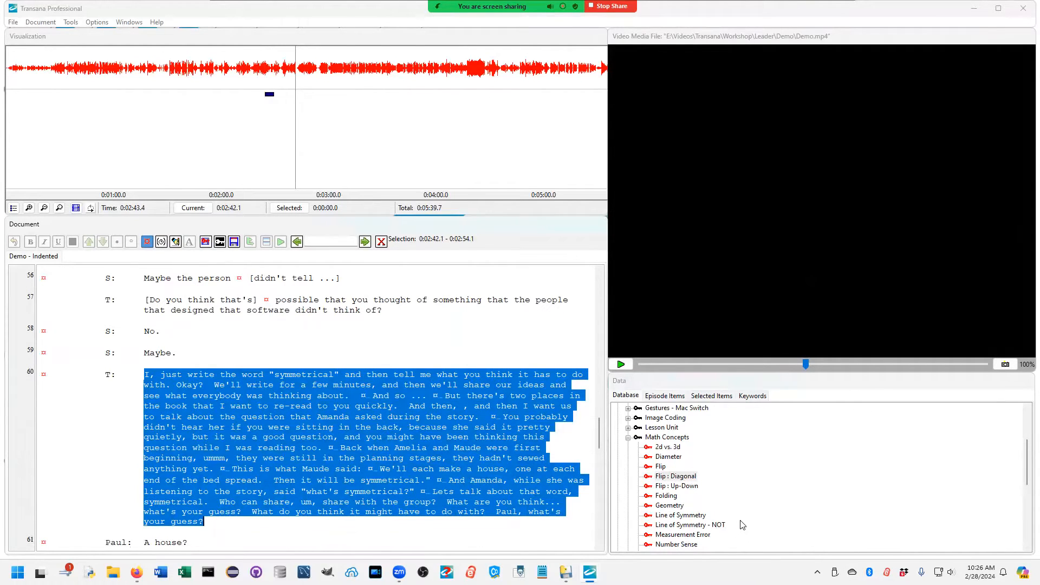
scroll(743, 520, "down", 2)
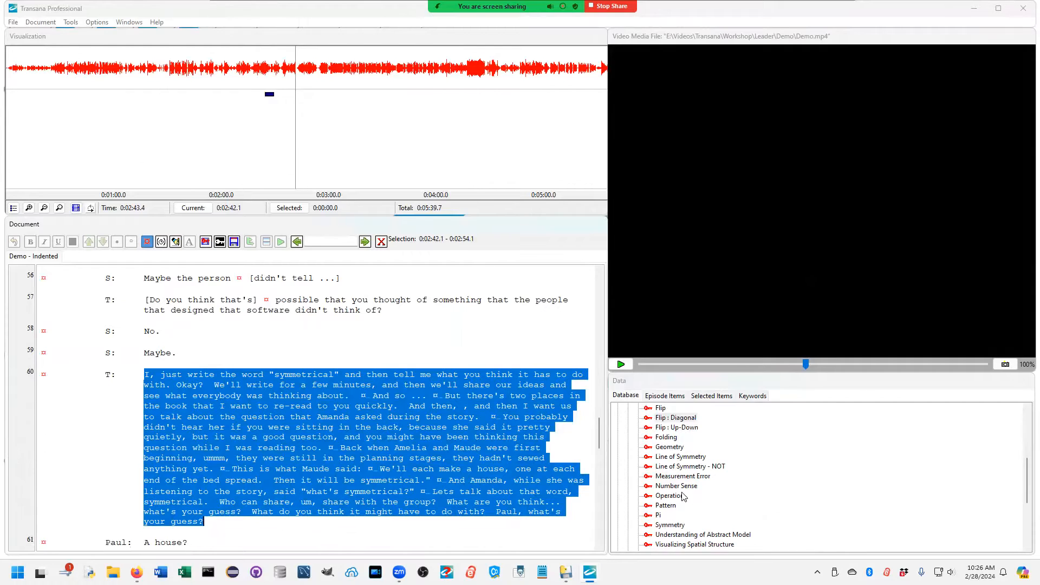
left_click(675, 527)
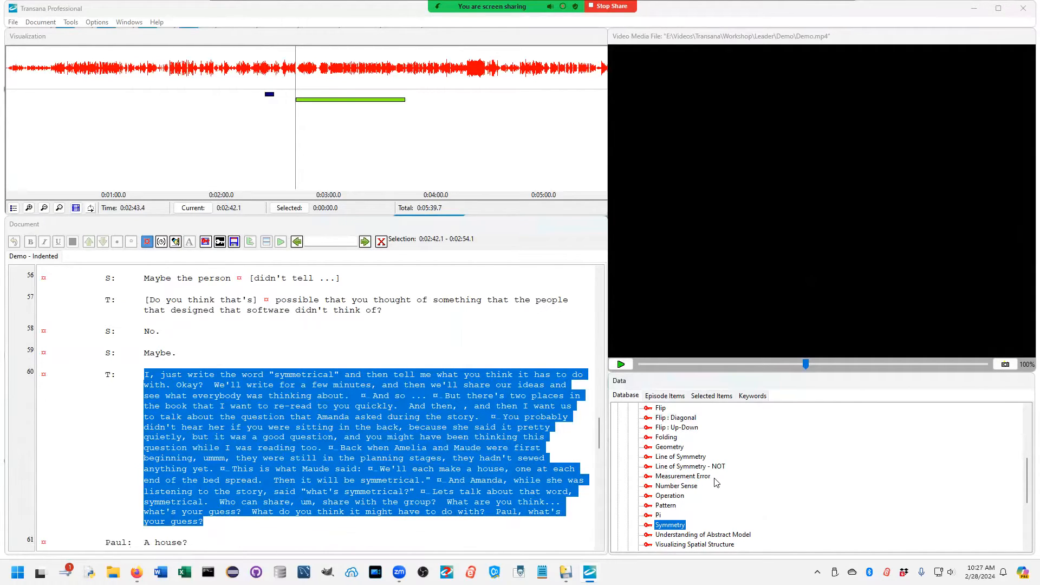
Step: Code the same line 60 passage with the Introduction of new content keyword from the Teaching Technique group
scroll(715, 481, "down", 2)
scroll(715, 480, "down", 2)
scroll(630, 541, "down", 1)
scroll(630, 541, "down", 3)
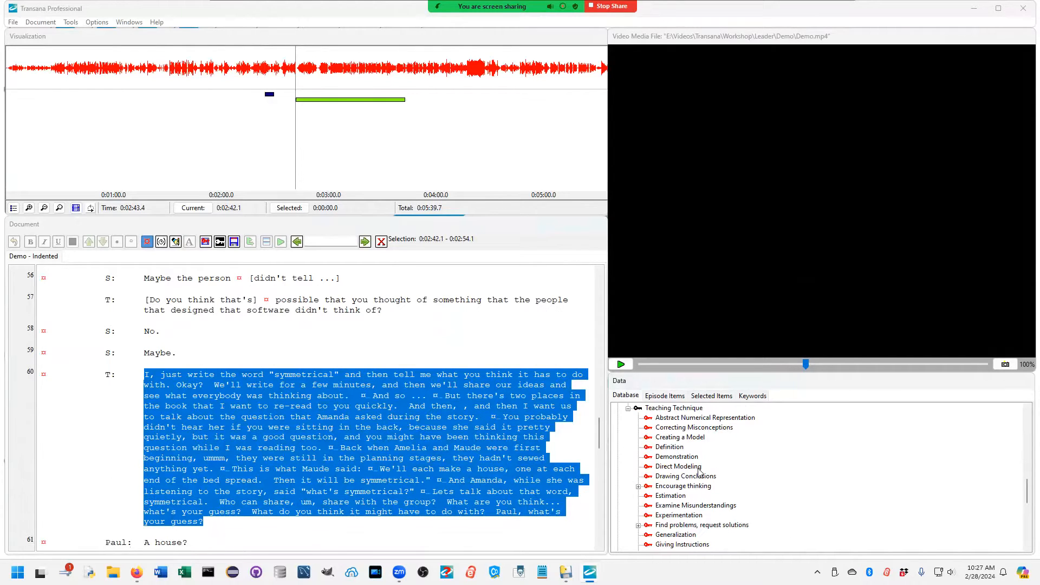
scroll(700, 514, "down", 3)
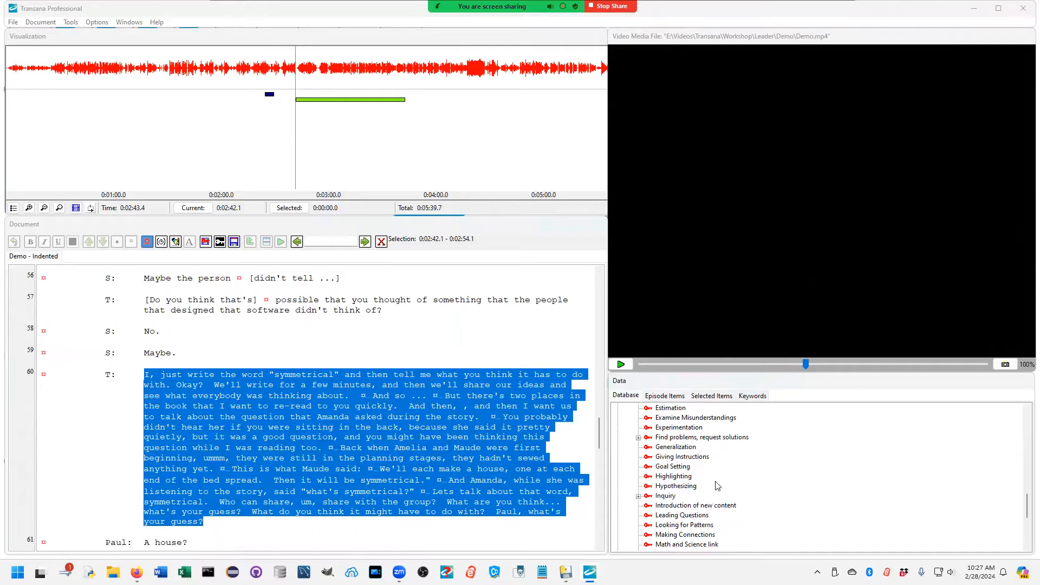
double_click(696, 506)
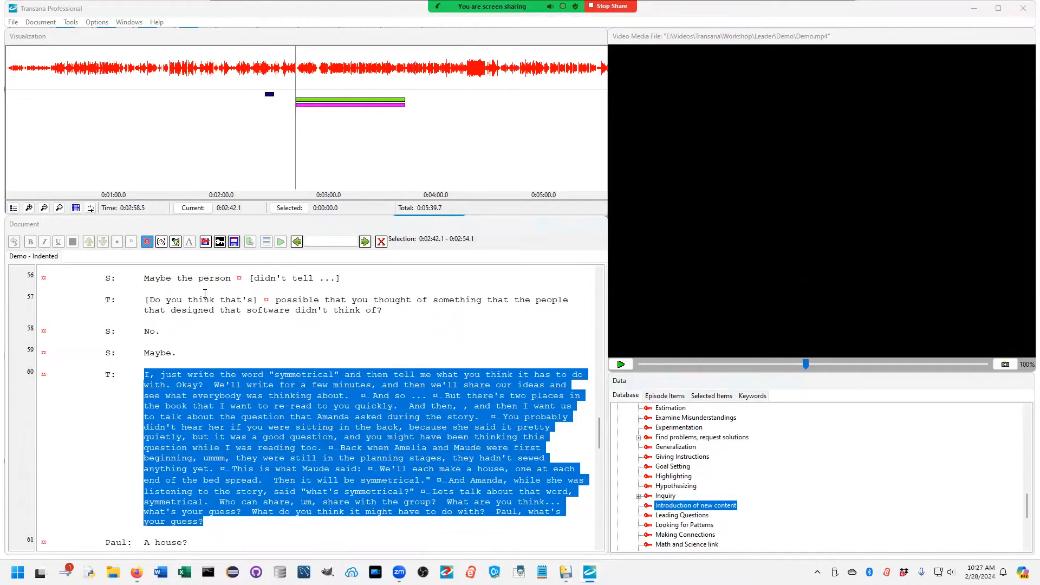
mouse_move(309, 99)
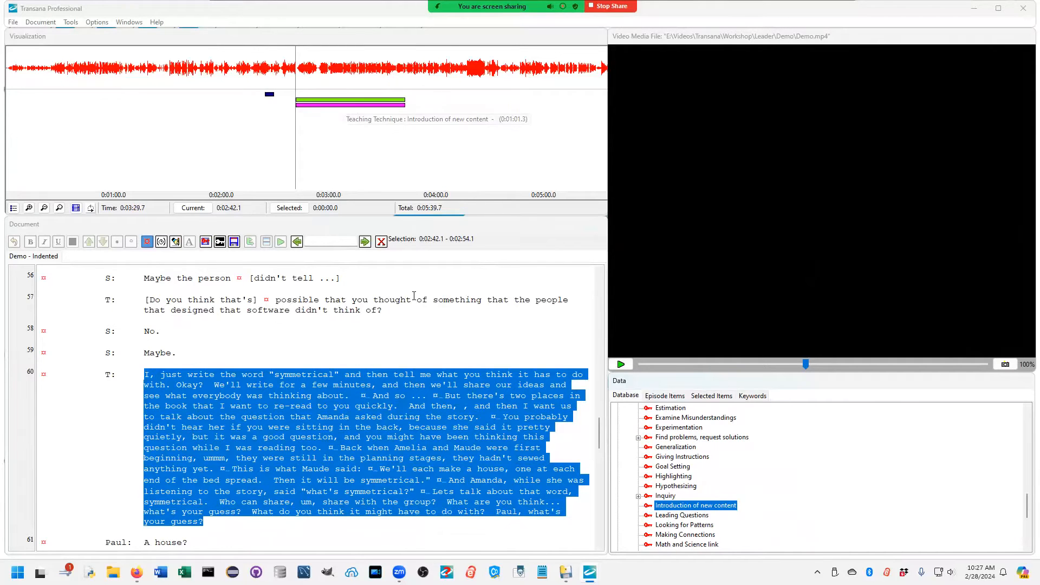
Step: Select the exchange on lines 63 and 64 about what else could be symmetrical and code it with the Math Concepts Symmetry keyword
scroll(268, 408, "down", 5)
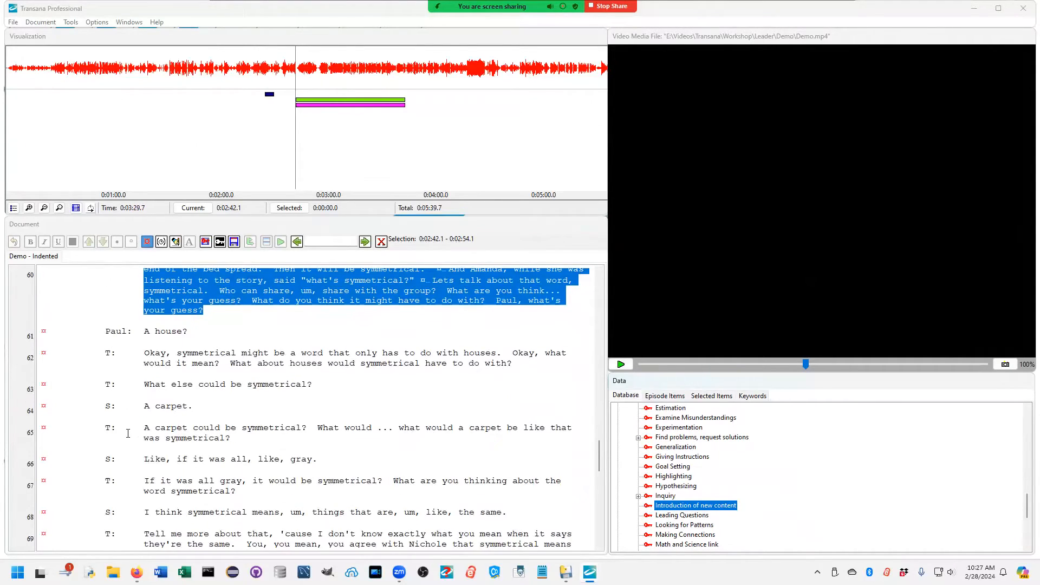
left_click_drag(88, 382, 338, 437)
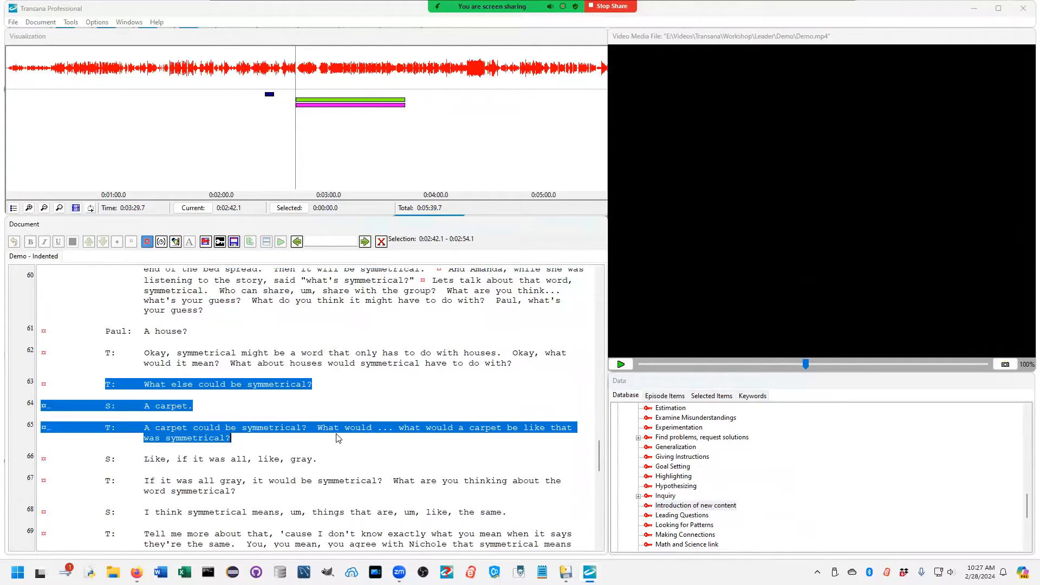
left_click_drag(337, 437, 302, 407)
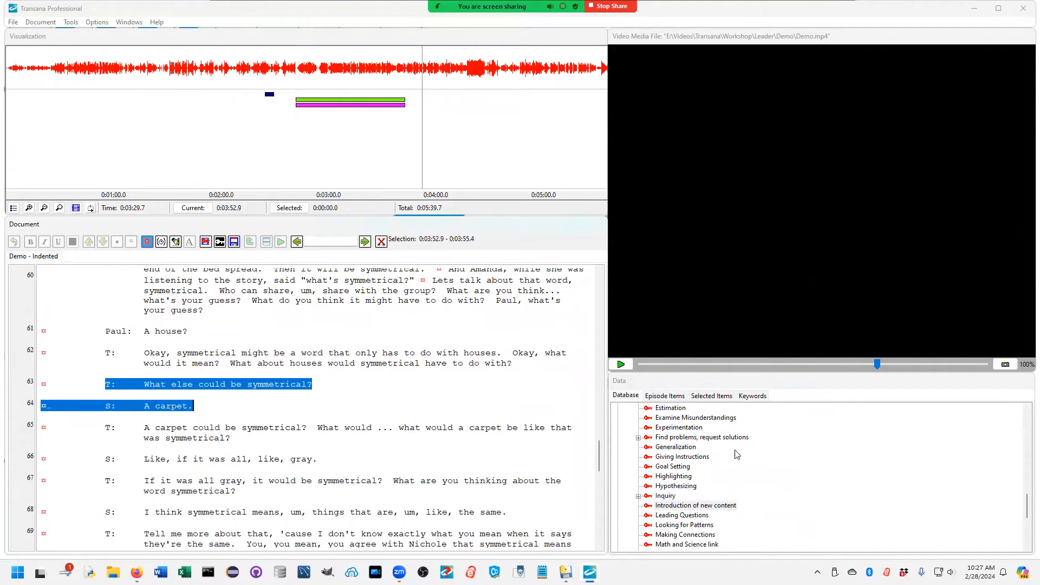
scroll(753, 484, "down", 10)
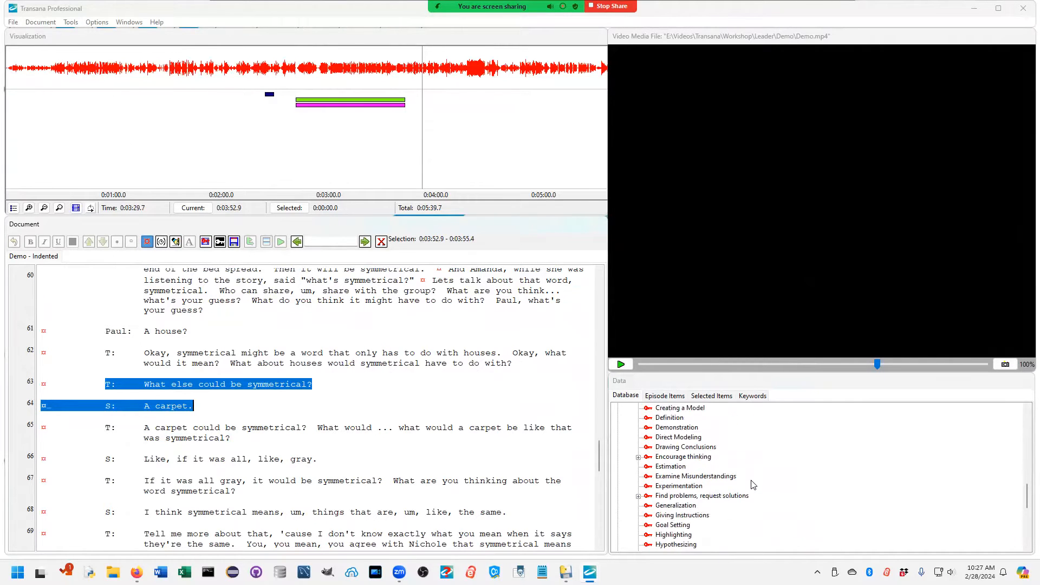
scroll(752, 484, "up", 1)
left_click(669, 506)
Step: Add the Refining keyword from the Teaching Technique group to the selected exchange on lines 63 and 64
scroll(739, 519, "down", 4)
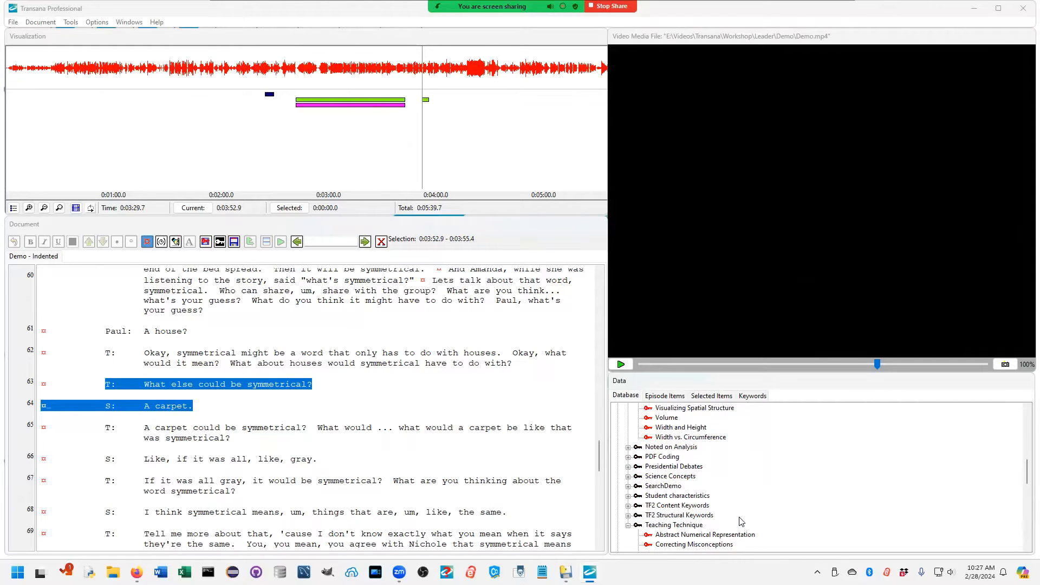
scroll(741, 521, "up", 1)
scroll(740, 521, "down", 12)
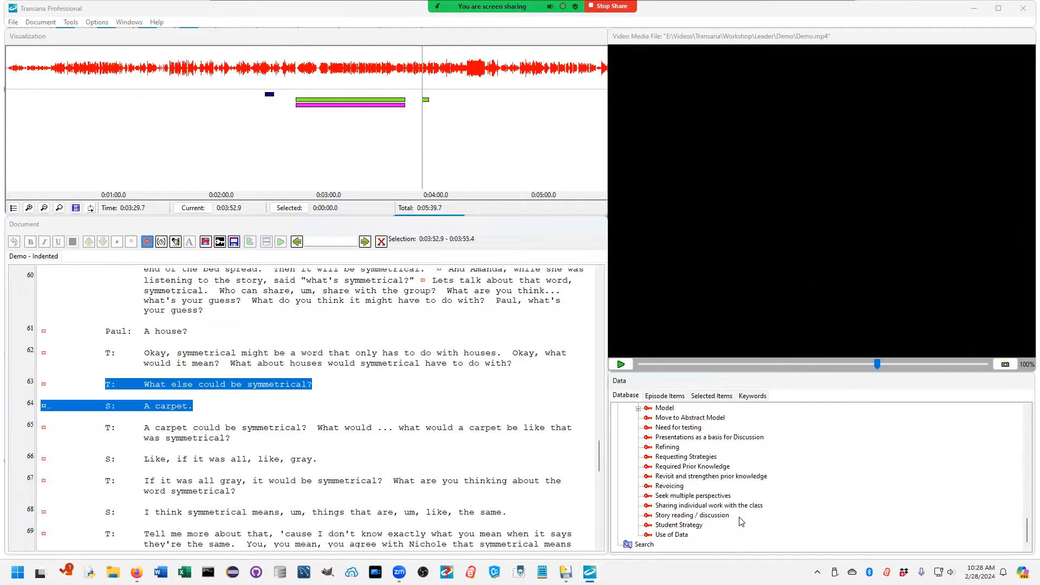
scroll(780, 507, "up", 5)
scroll(779, 507, "up", 6)
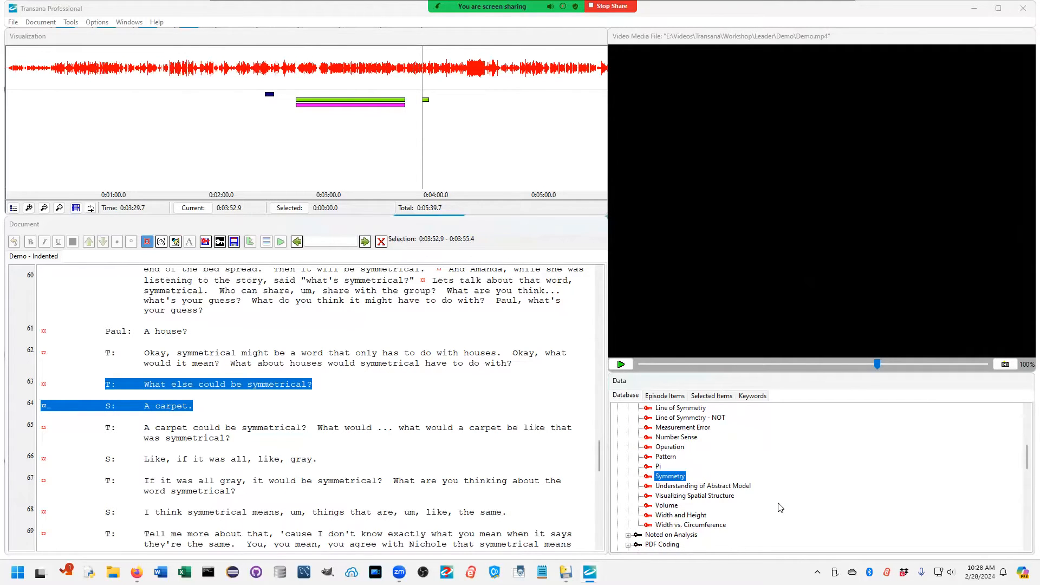
scroll(780, 508, "down", 10)
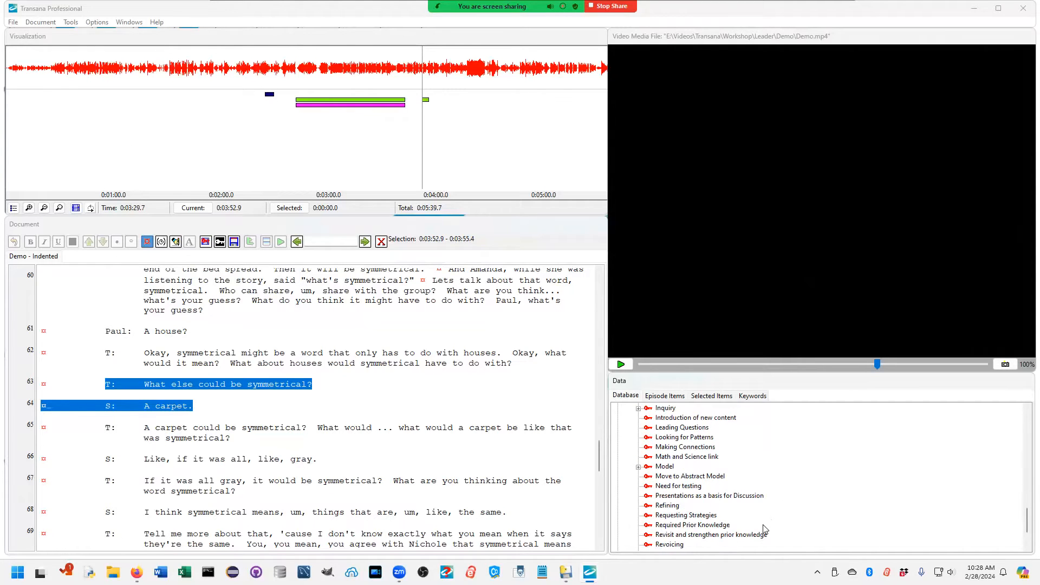
left_click(670, 506)
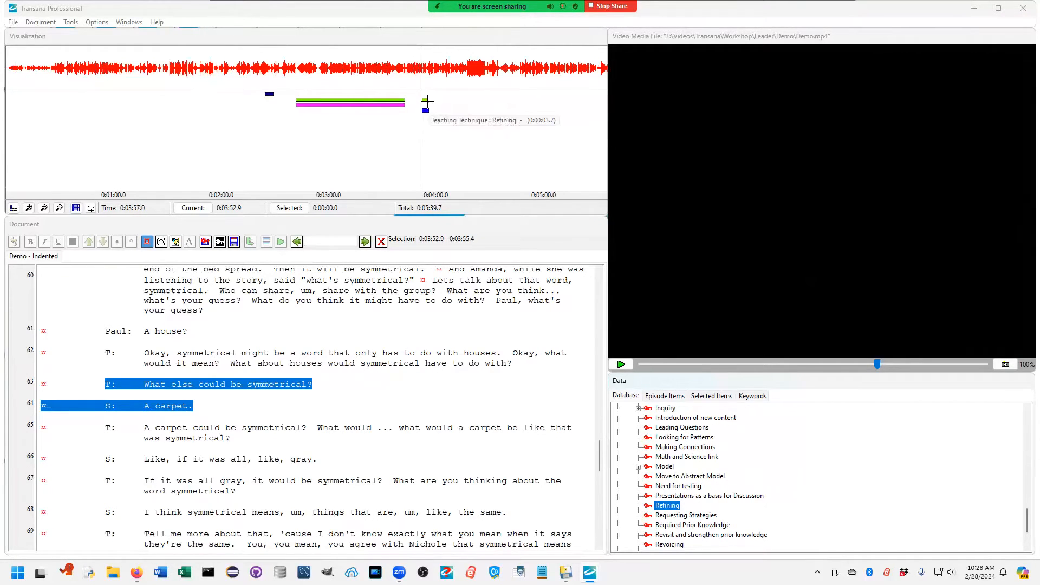
Step: Collapse the Keywords branch, expand the Quick Quotes and Clips collection and open Demo Quick Clip 3
scroll(730, 478, "up", 10)
scroll(731, 478, "up", 8)
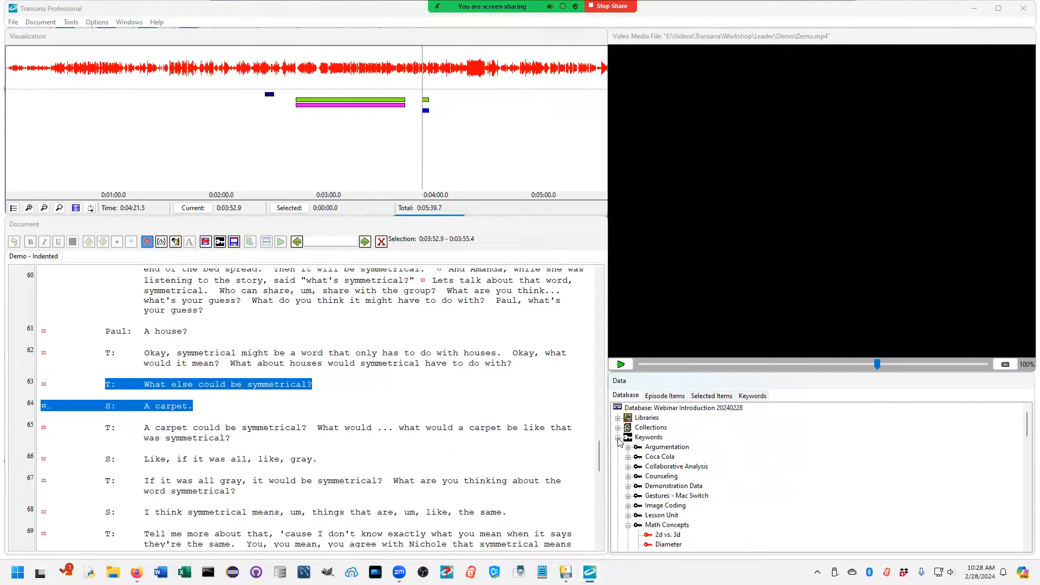
left_click(618, 439)
left_click(618, 428)
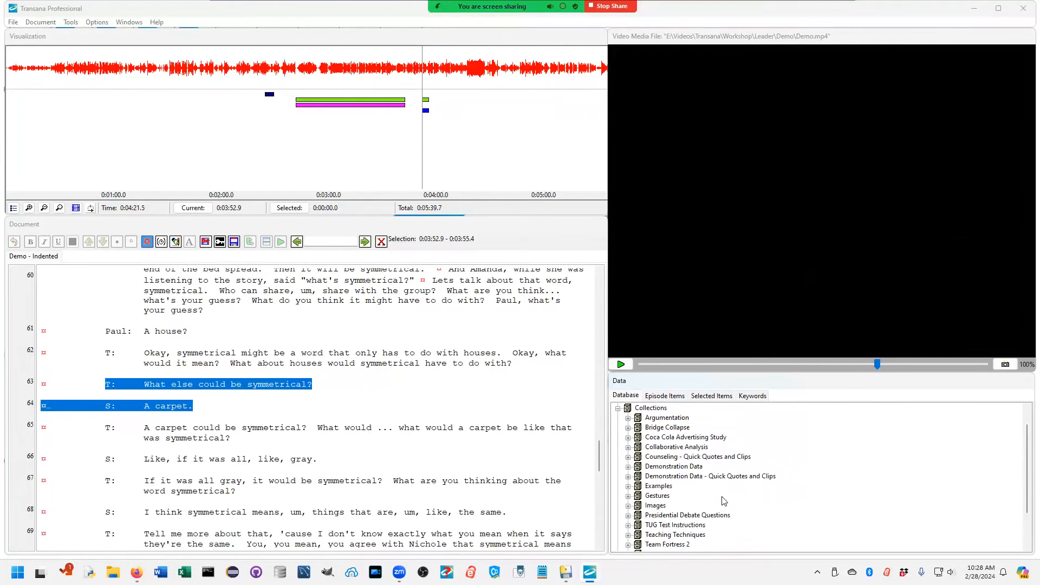
scroll(723, 500, "down", 3)
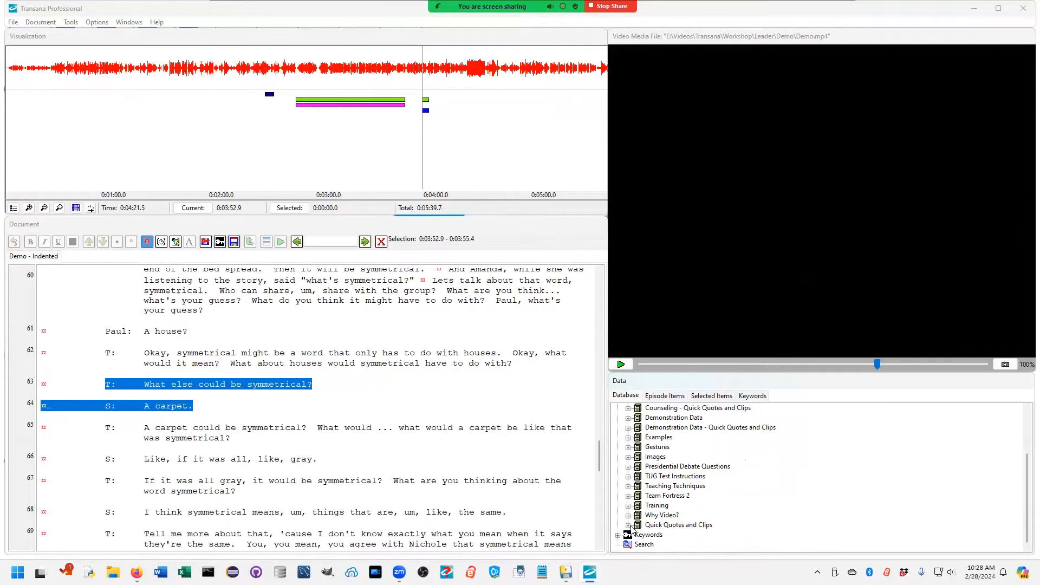
left_click(628, 526)
scroll(686, 521, "down", 1)
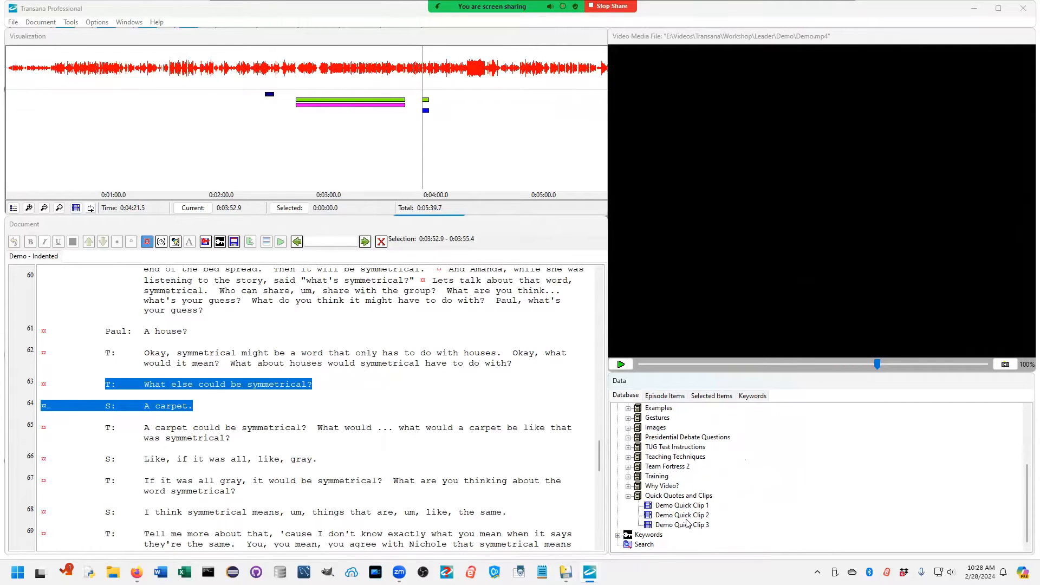
double_click(684, 525)
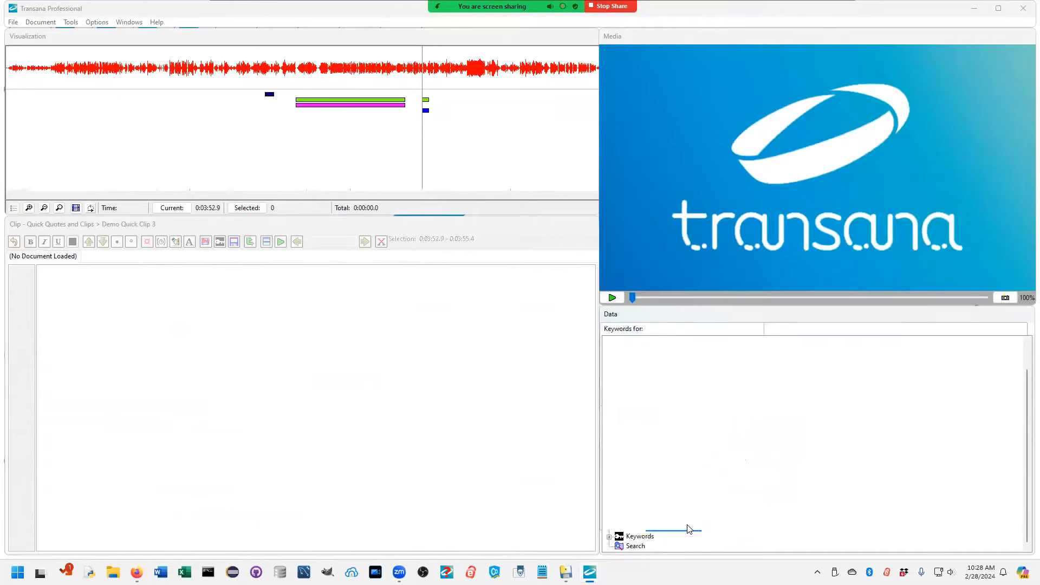
Step: Play the media of Demo Quick Clip 3 to review the clip
right_click(178, 329)
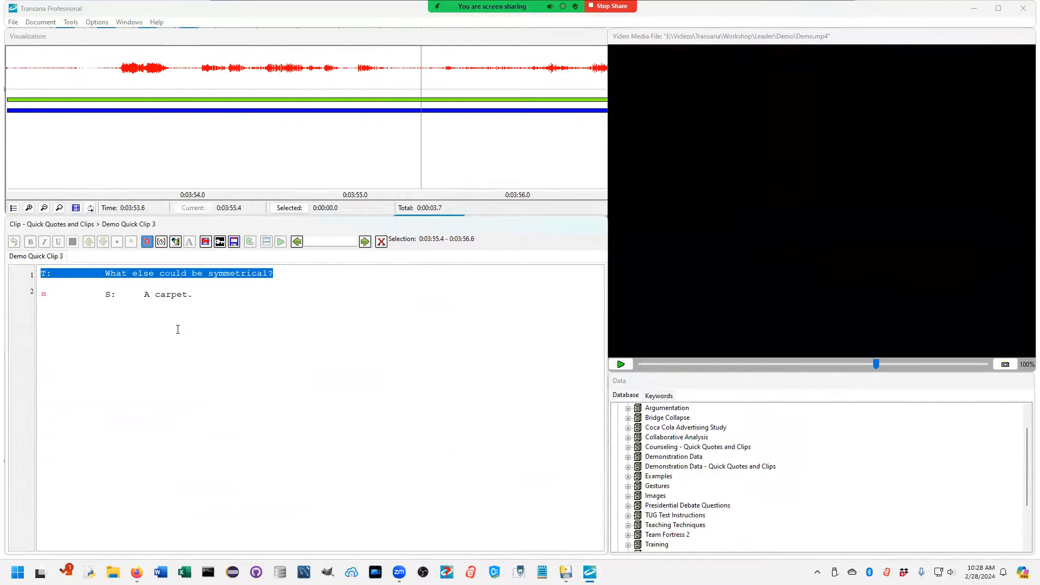
right_click(445, 155)
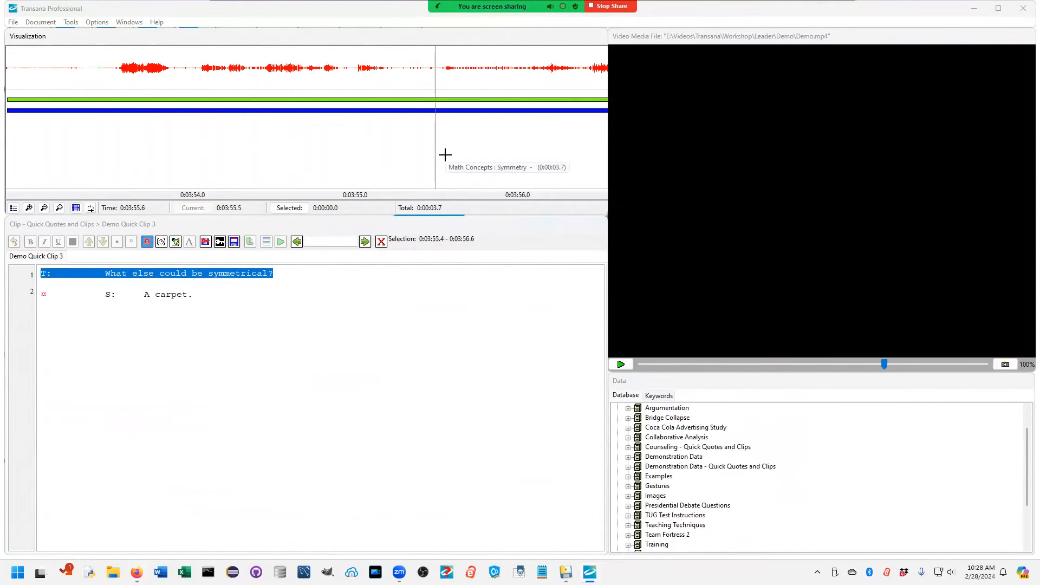
right_click(442, 154)
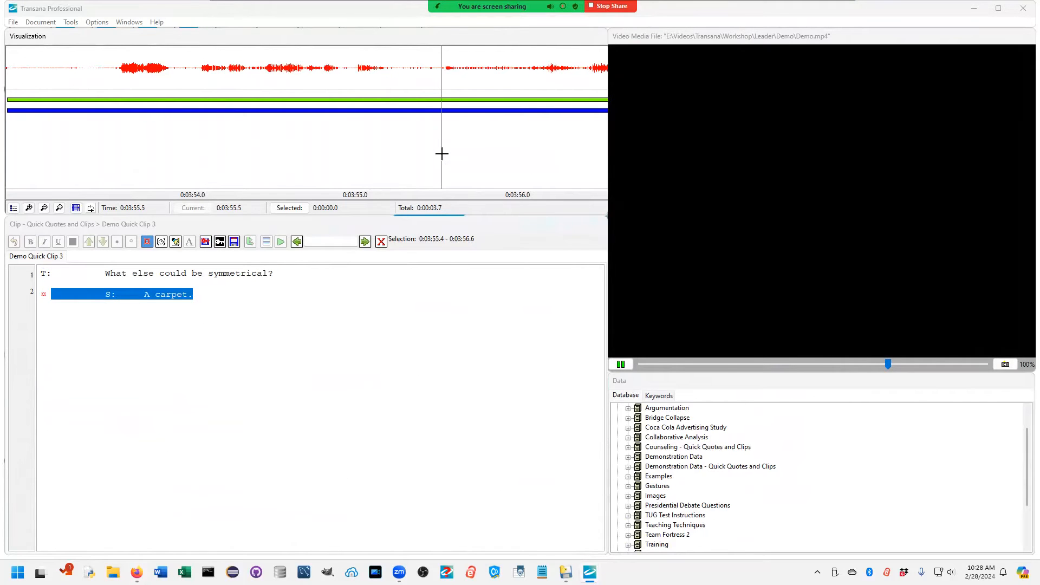
Step: Examine the keywords assigned to Demo Quick Clip 3 and close the keyword list without changes
left_click(219, 241)
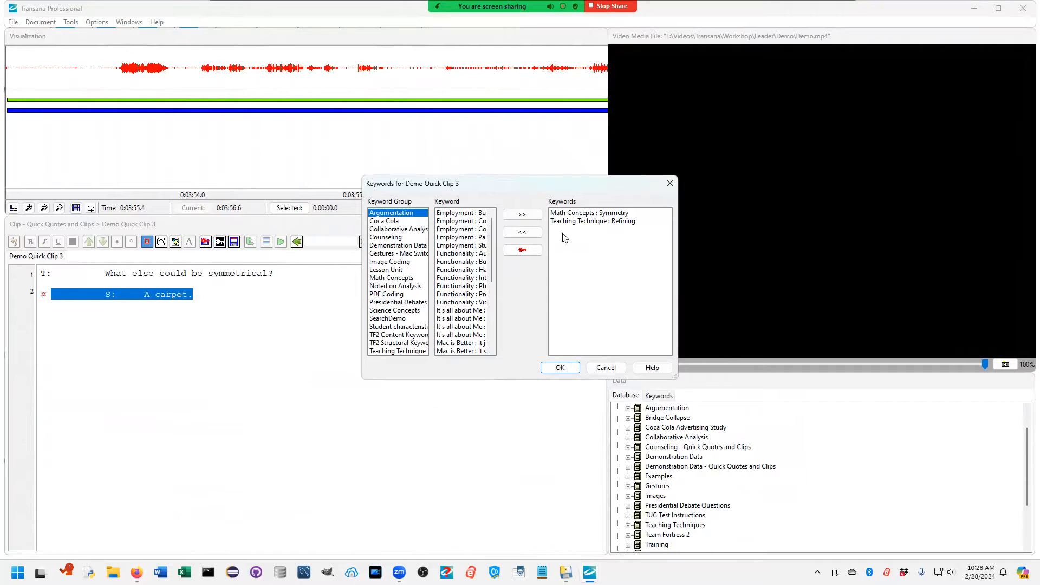
left_click(584, 214)
left_click(588, 223)
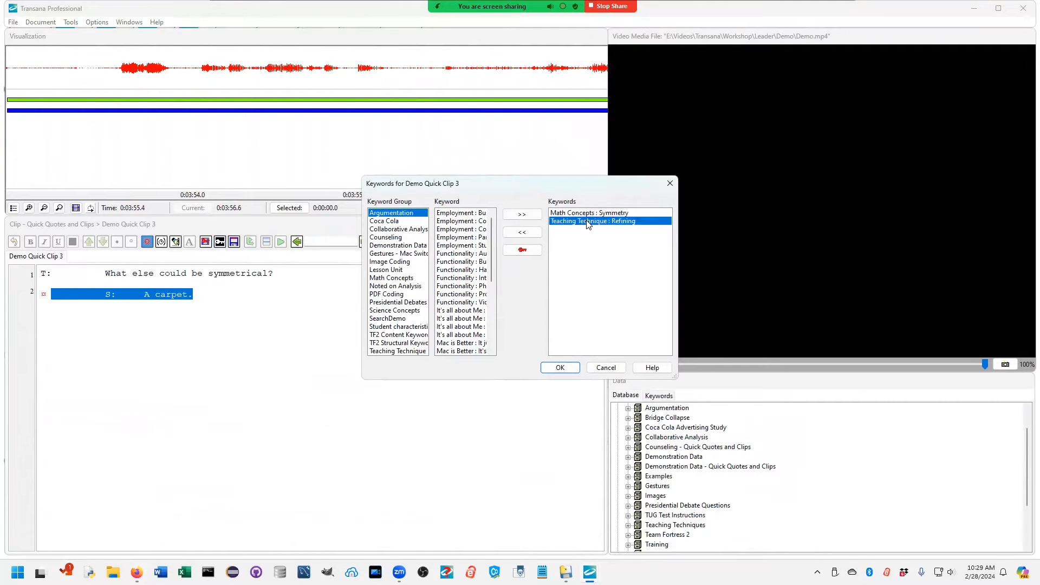
left_click(606, 368)
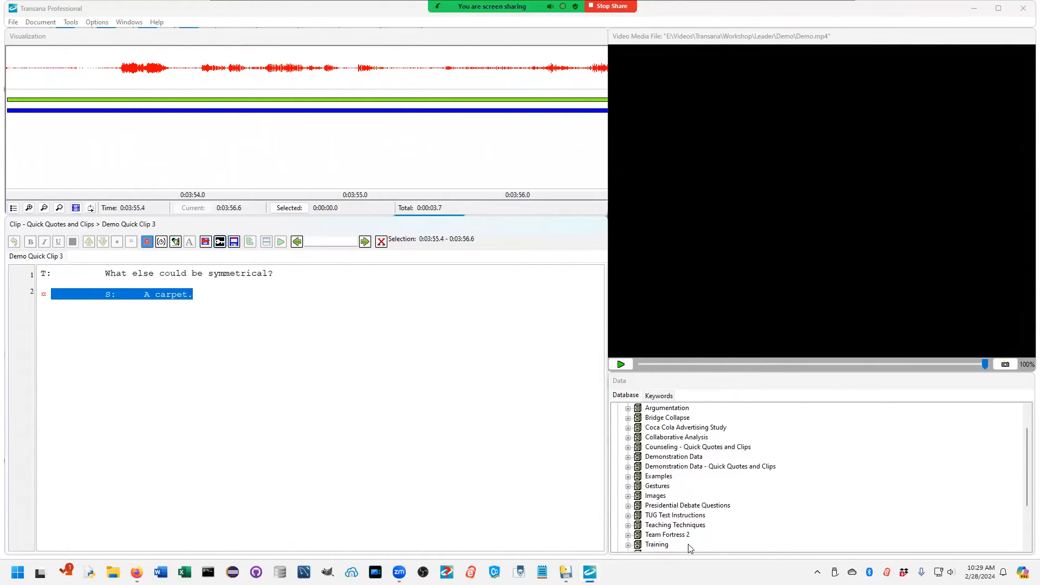
Step: Collapse the Quick Quotes and Clips collection and reopen the Demo - Indented transcript from the Webinar Demo library
scroll(848, 497, "down", 1)
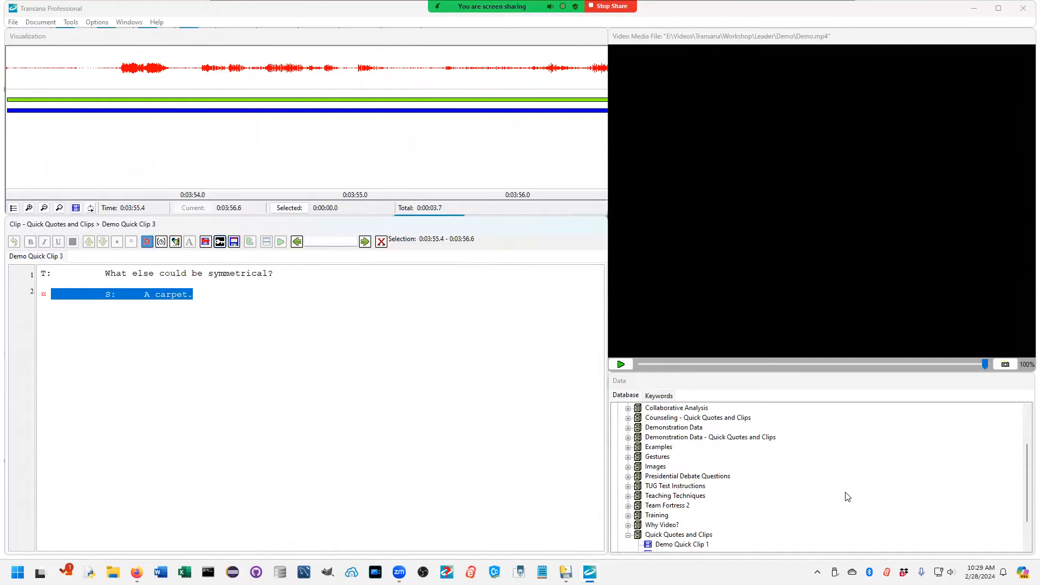
left_click(629, 536)
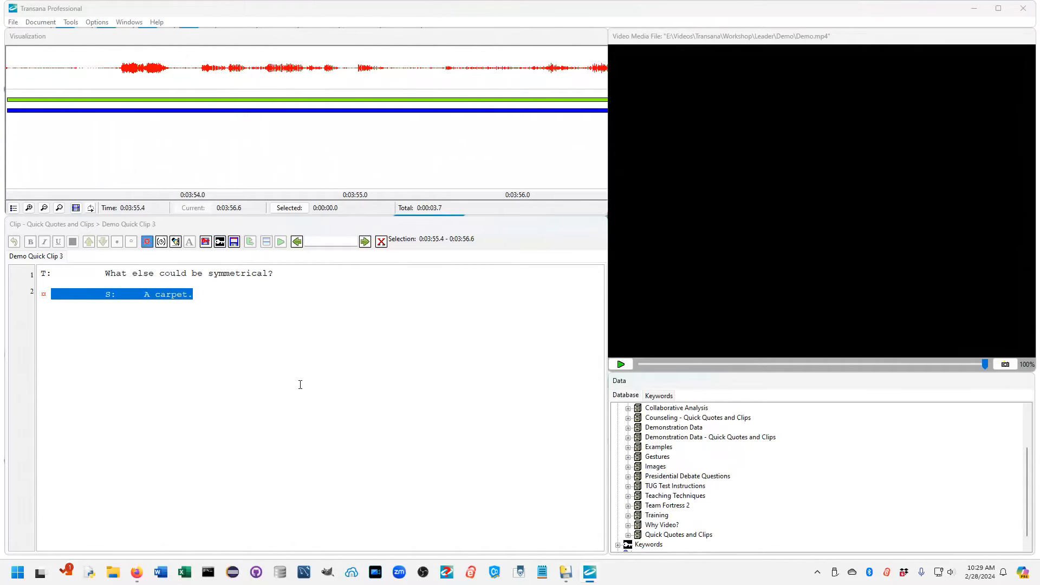
scroll(770, 496, "up", 2)
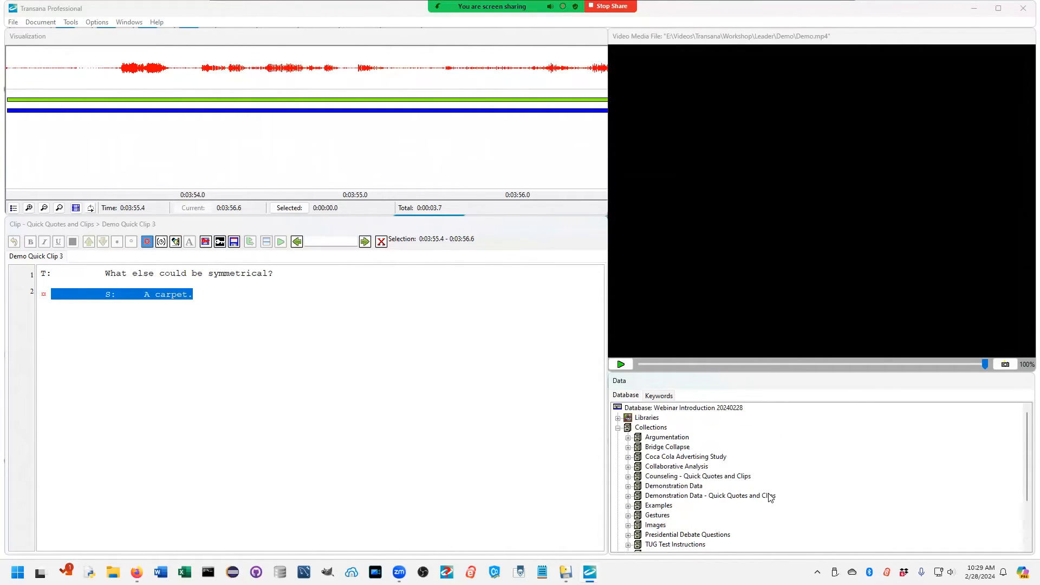
left_click(617, 418)
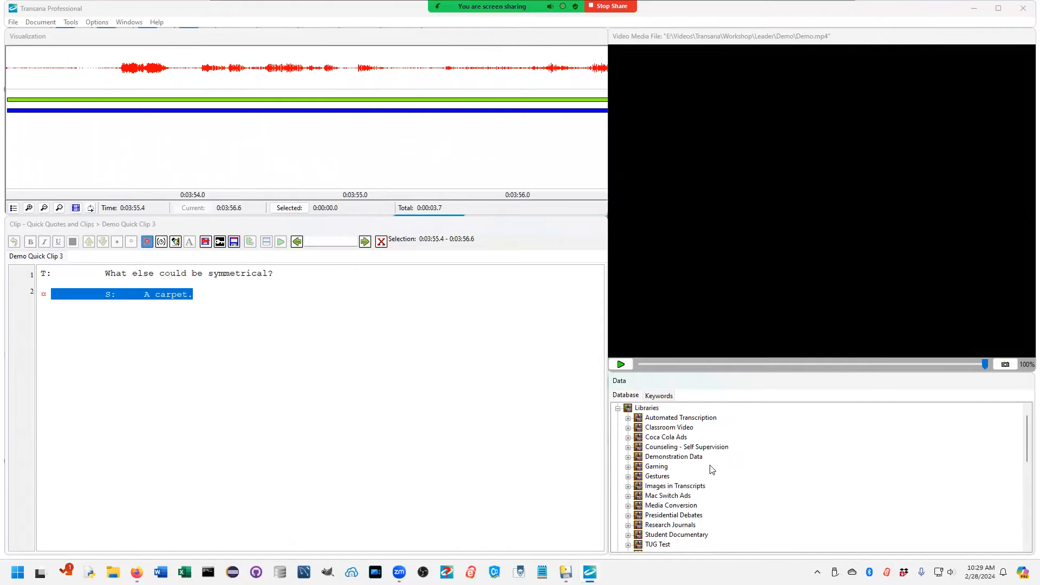
scroll(725, 493, "down", 4)
scroll(725, 493, "down", 2)
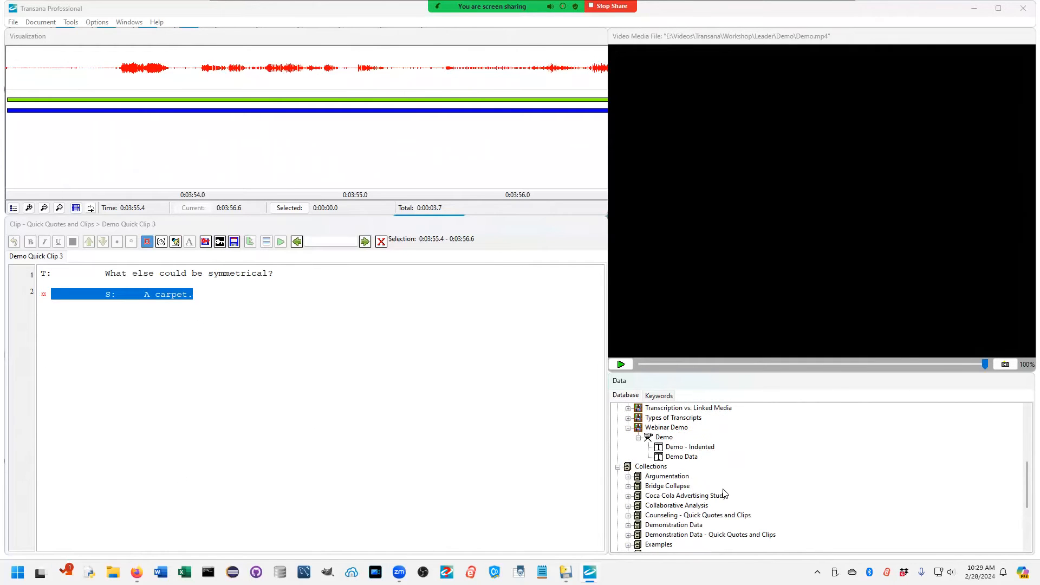
double_click(686, 447)
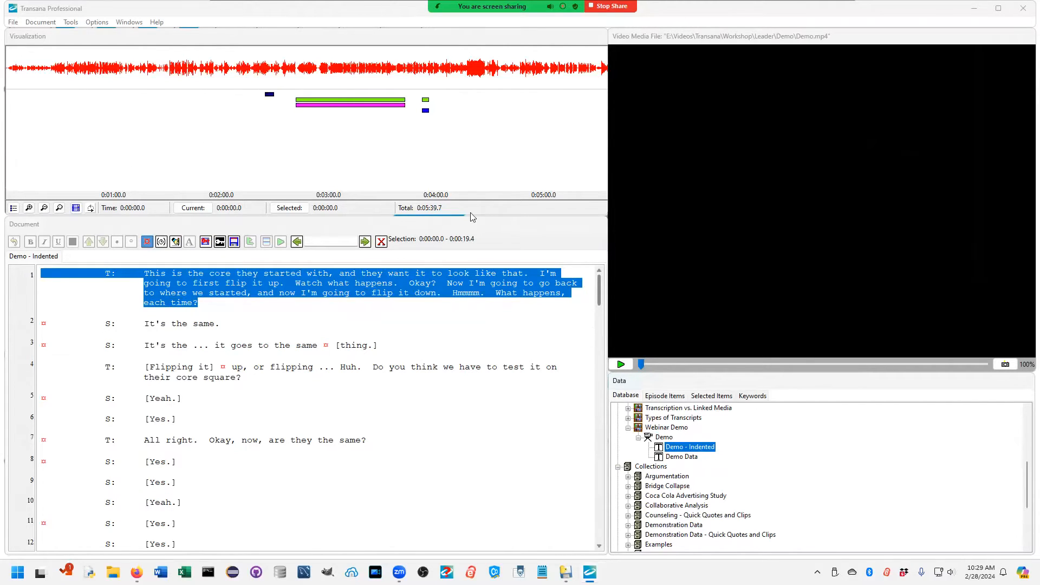
Step: Reduce the display size of the media window so the visualization and transcript areas become wider
left_click(78, 26)
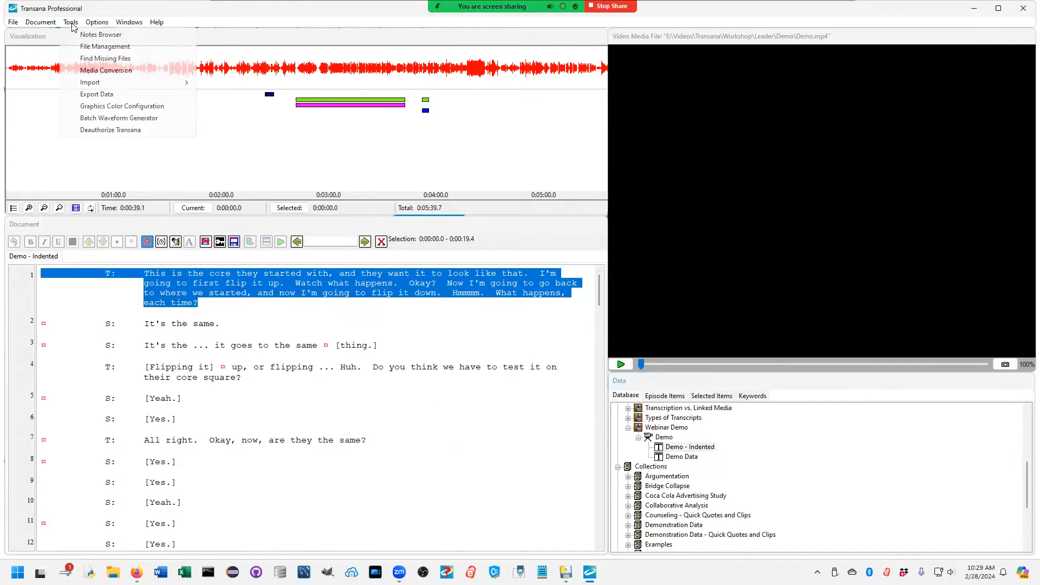
mouse_move(96, 23)
mouse_move(216, 128)
left_click(280, 140)
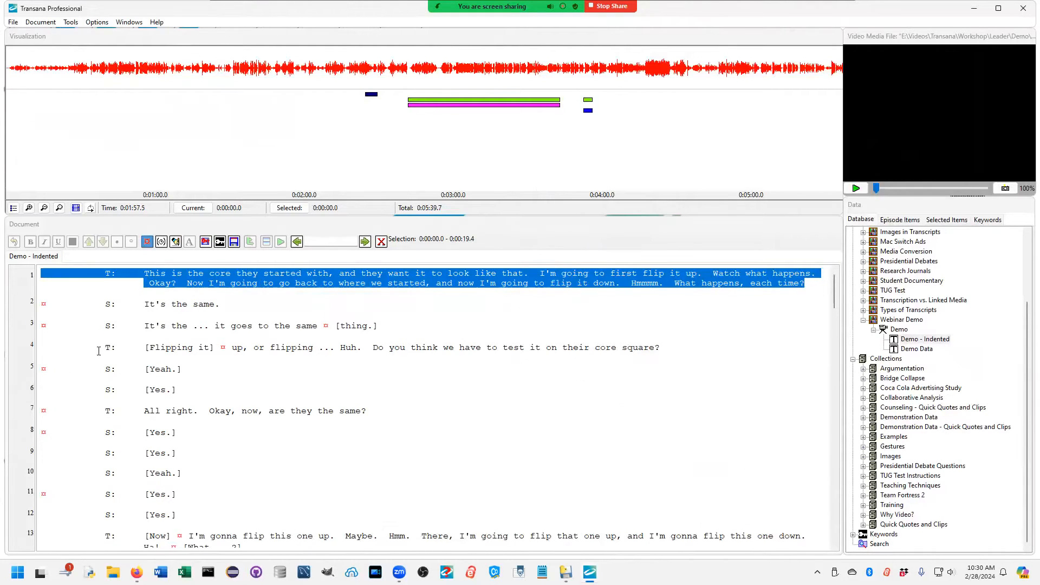
Step: Select the teacher's turn on line 4 of the Demo - Indented transcript and display the time code values
left_click_drag(103, 348, 577, 366)
left_click_drag(762, 358, 742, 346)
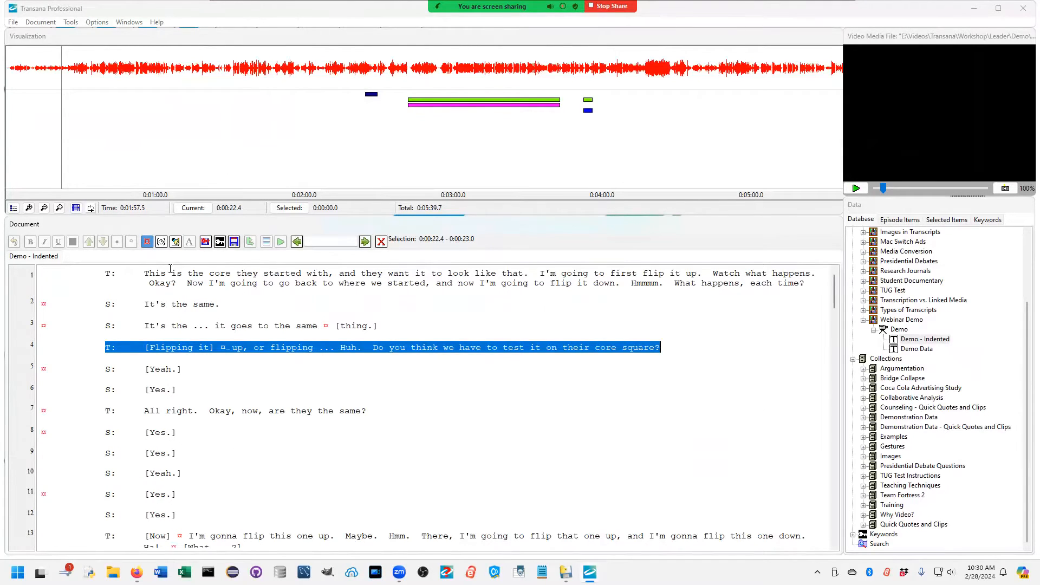
left_click(161, 241)
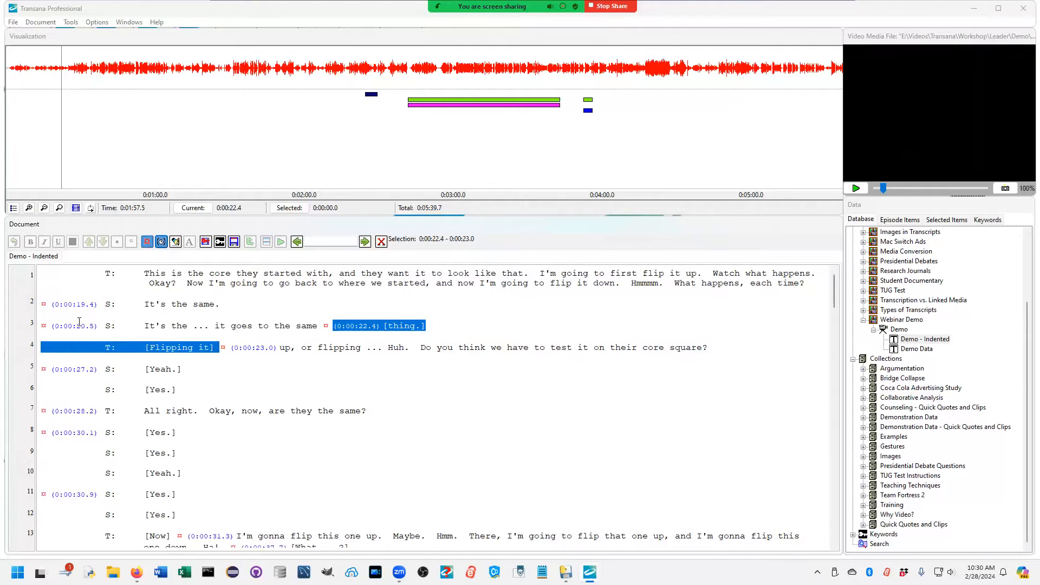
Step: Jump to the segment at time code 0:00:30.9 and read on through the time-coded turns up to line 30
left_click(91, 495)
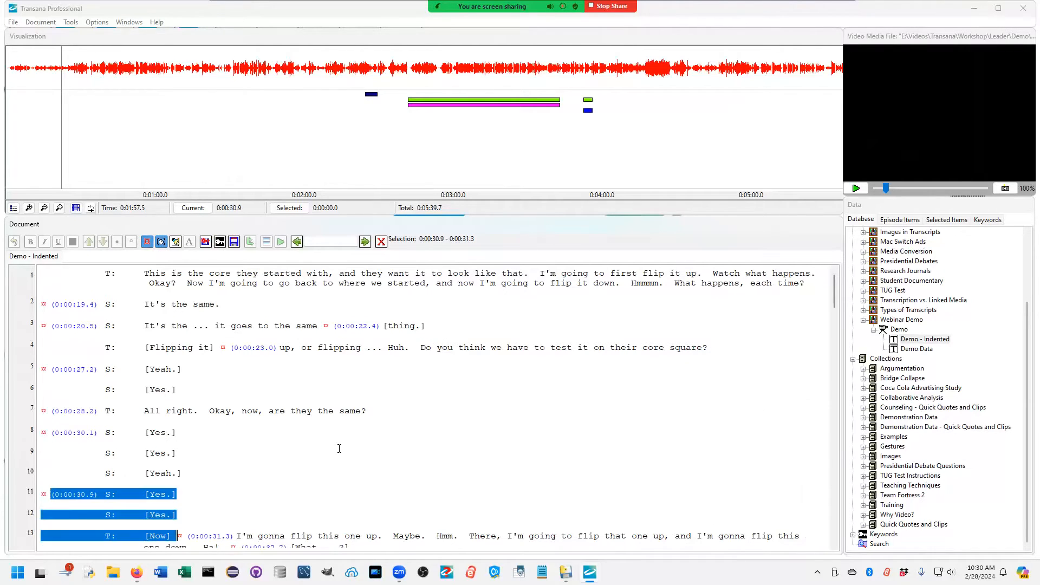
scroll(339, 446, "down", 5)
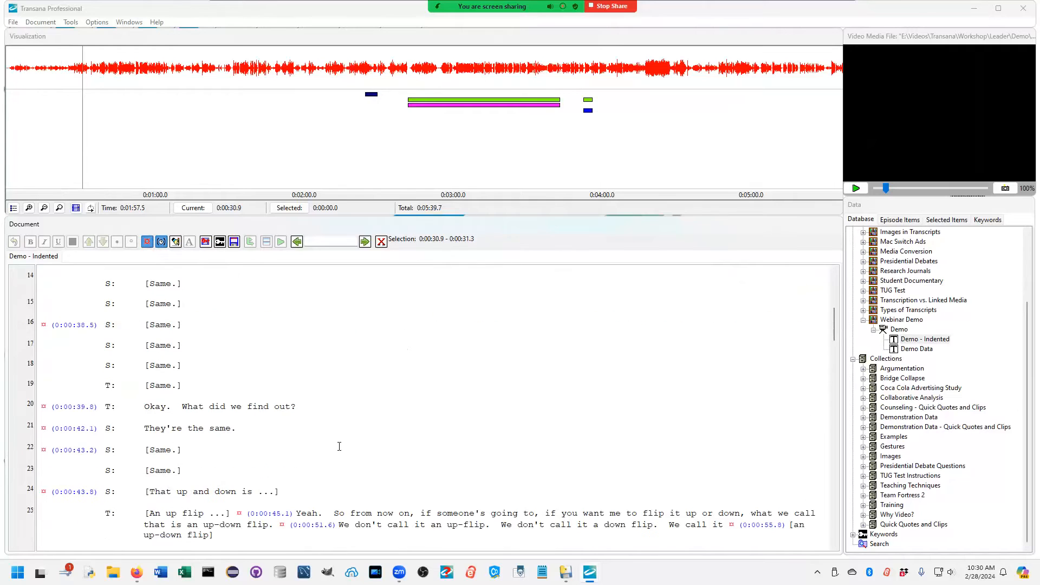
scroll(339, 446, "down", 1)
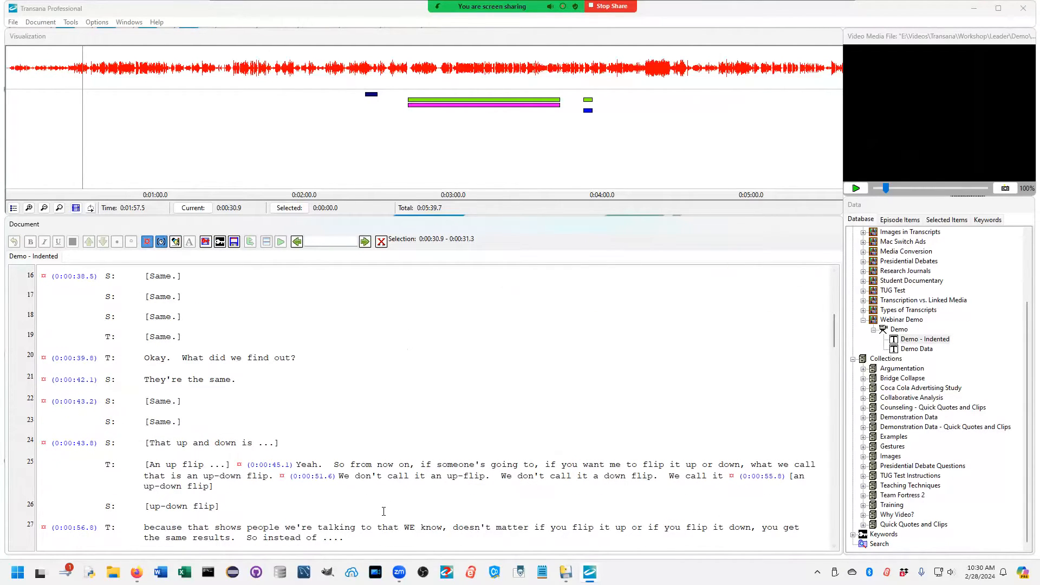
scroll(383, 512, "down", 2)
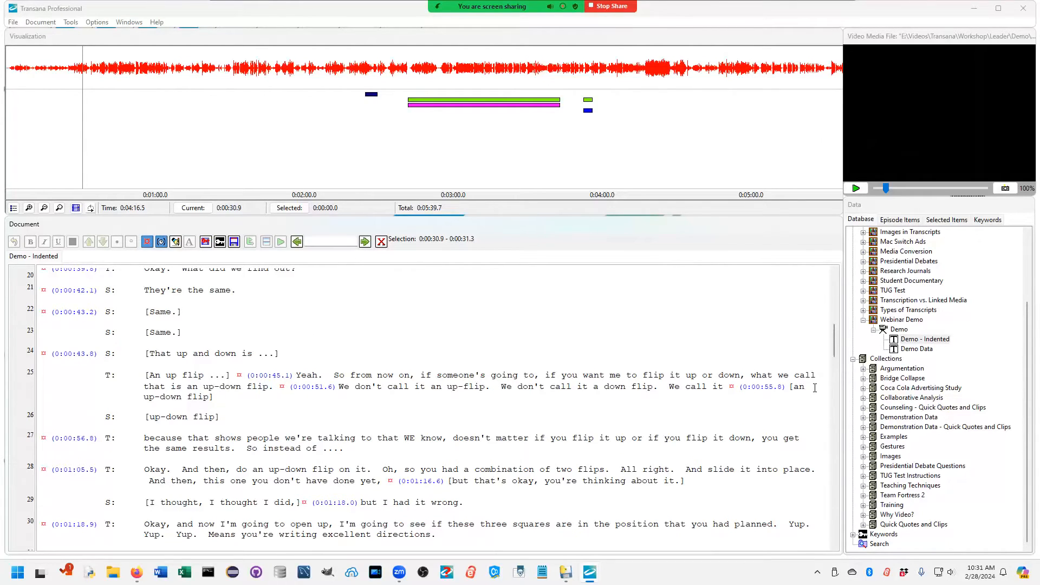
Step: Examine which keywords the coloured coding bars in the visualization stand for
mouse_move(472, 101)
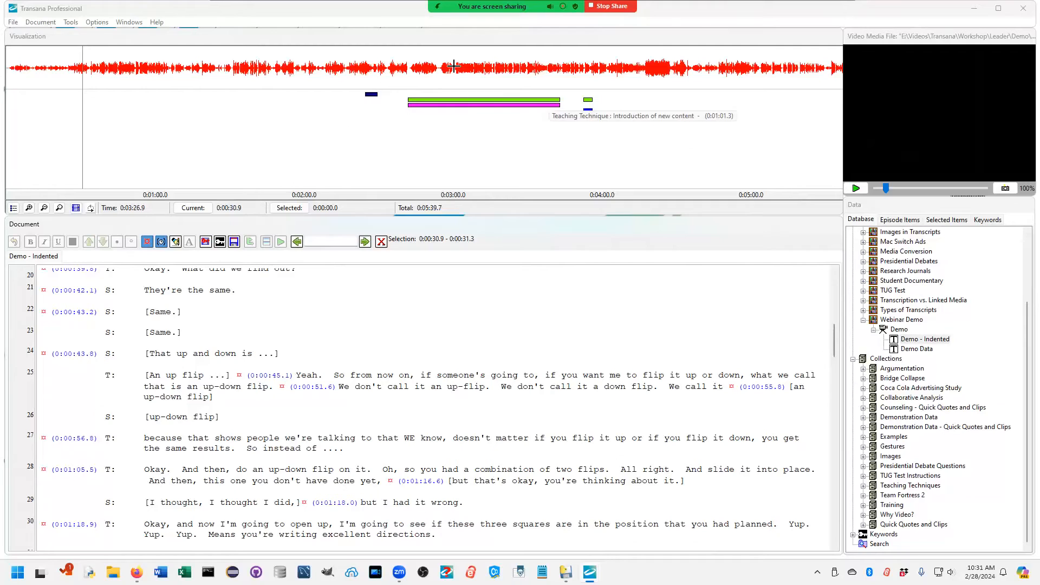
mouse_move(587, 102)
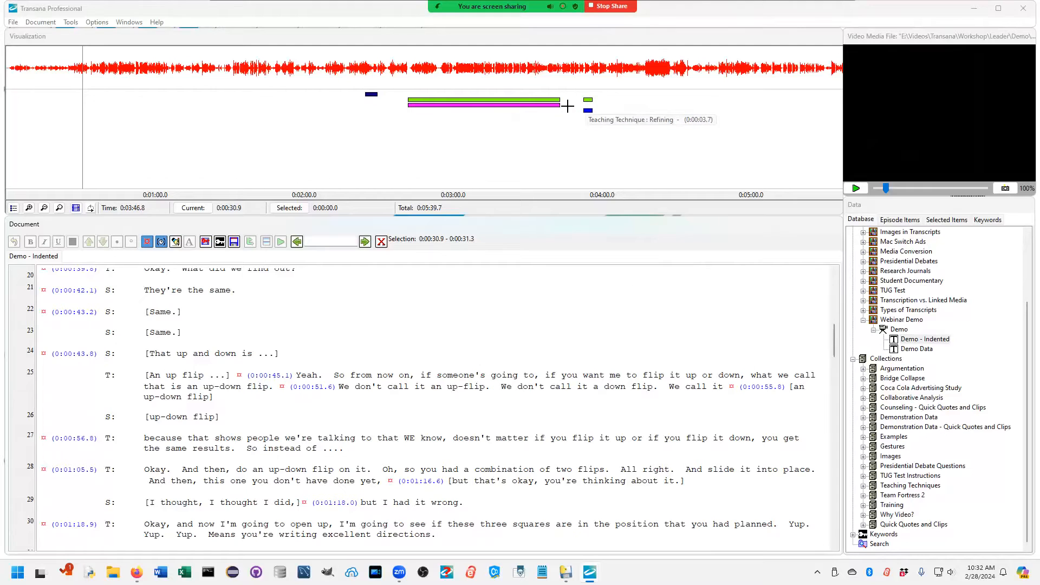
mouse_move(556, 106)
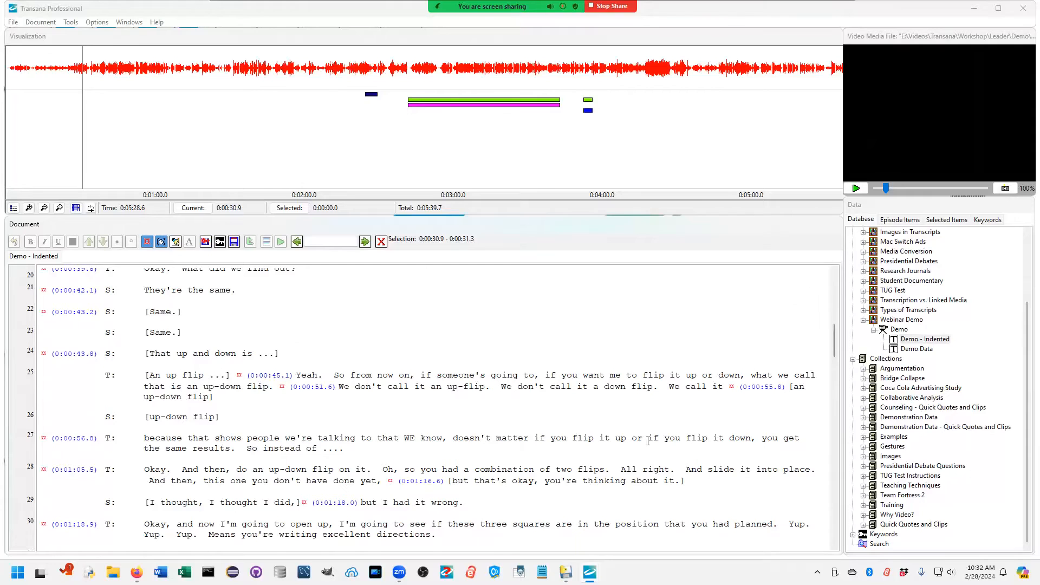
Step: Collapse the Webinar Demo library, expand the Quick Quotes and Clips collection and look over its quick clips
left_click(863, 321)
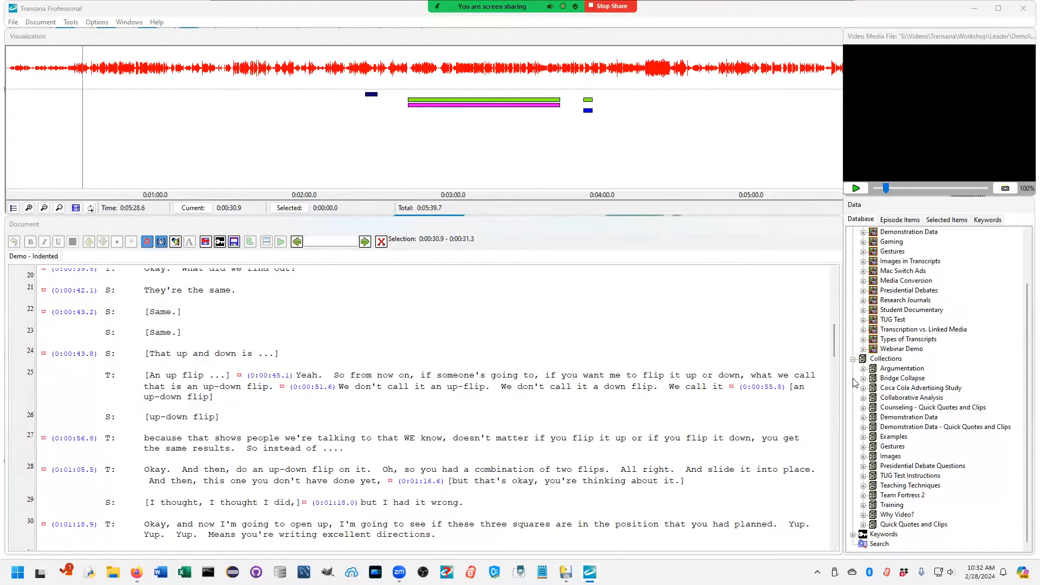
left_click(864, 524)
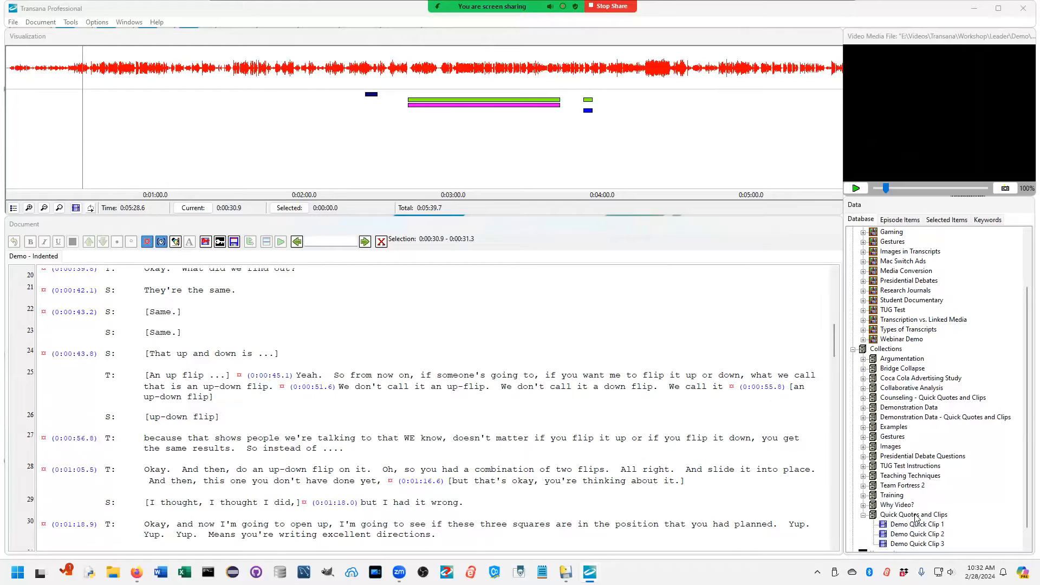
left_click(914, 524)
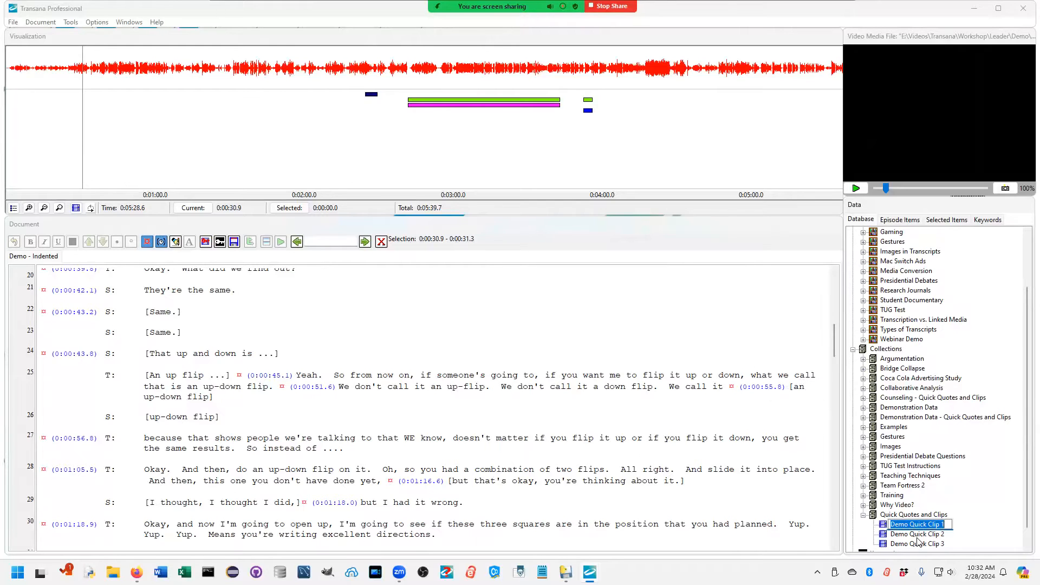
left_click(916, 543)
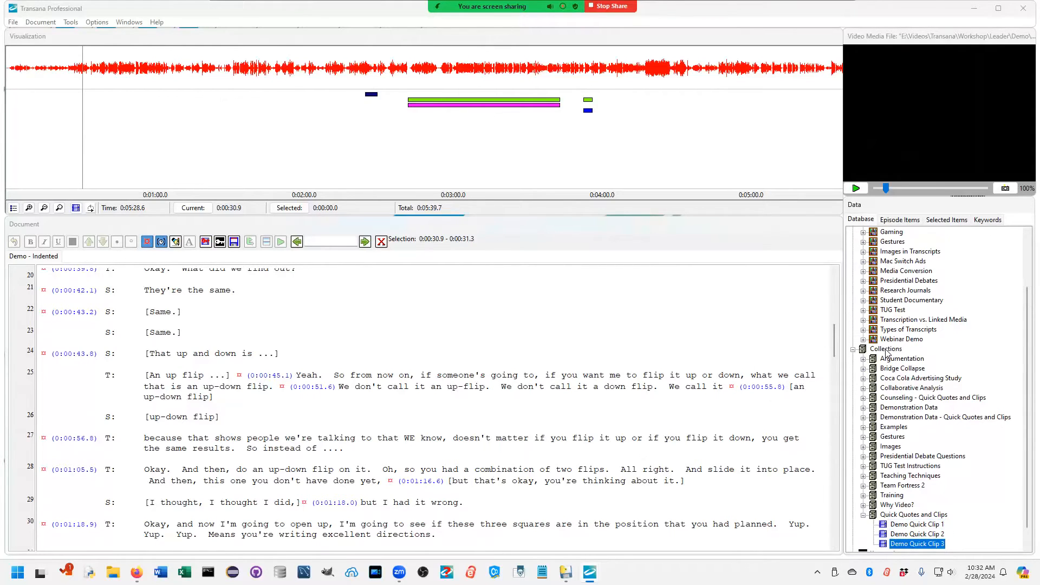
left_click(886, 350)
left_click(914, 524)
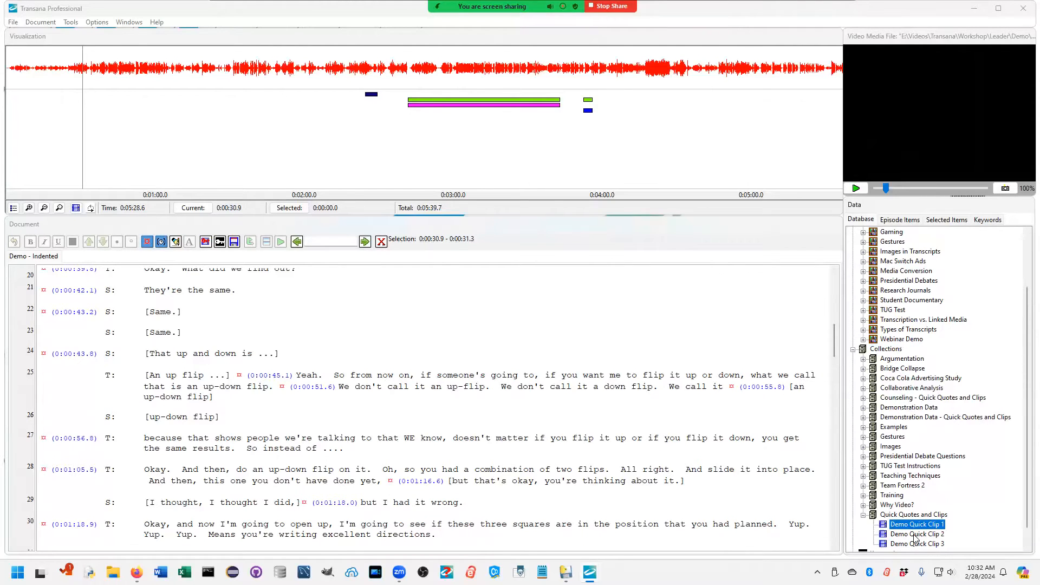
Step: Open Demo Quick Clip 2, switch to Demo Quick Clip 1 and play its media
double_click(915, 535)
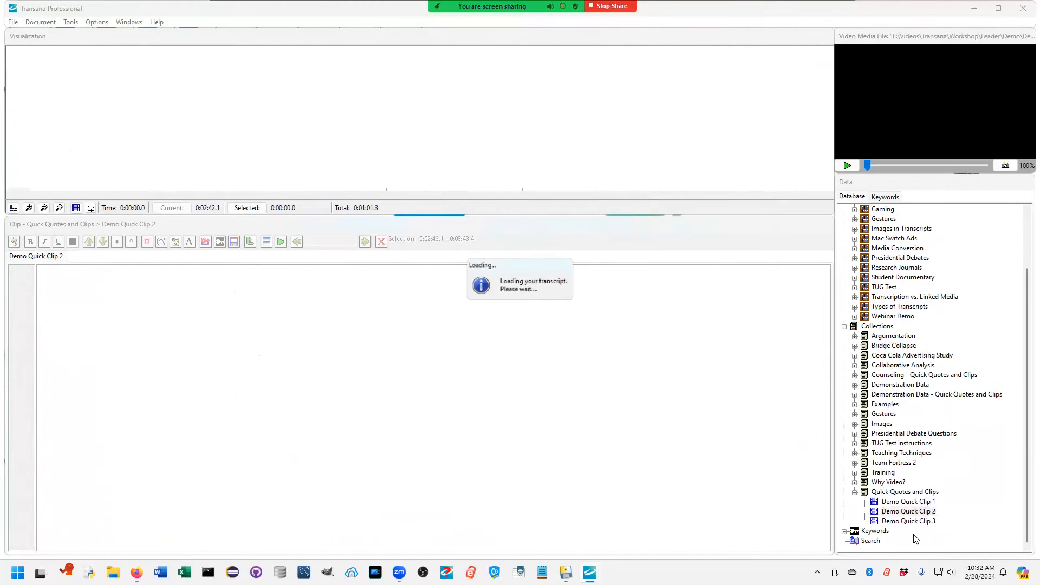
double_click(914, 527)
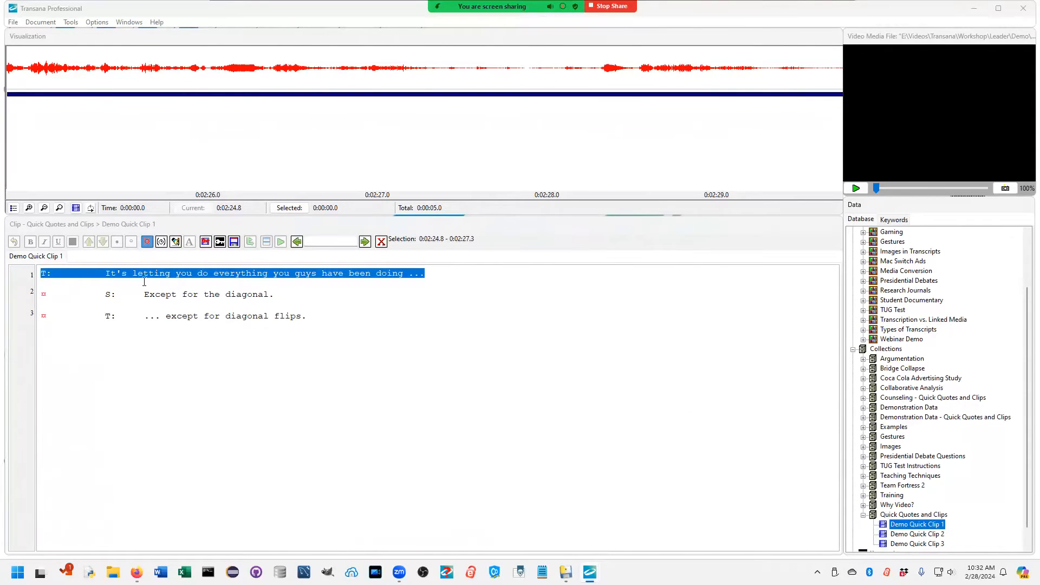
right_click(272, 335)
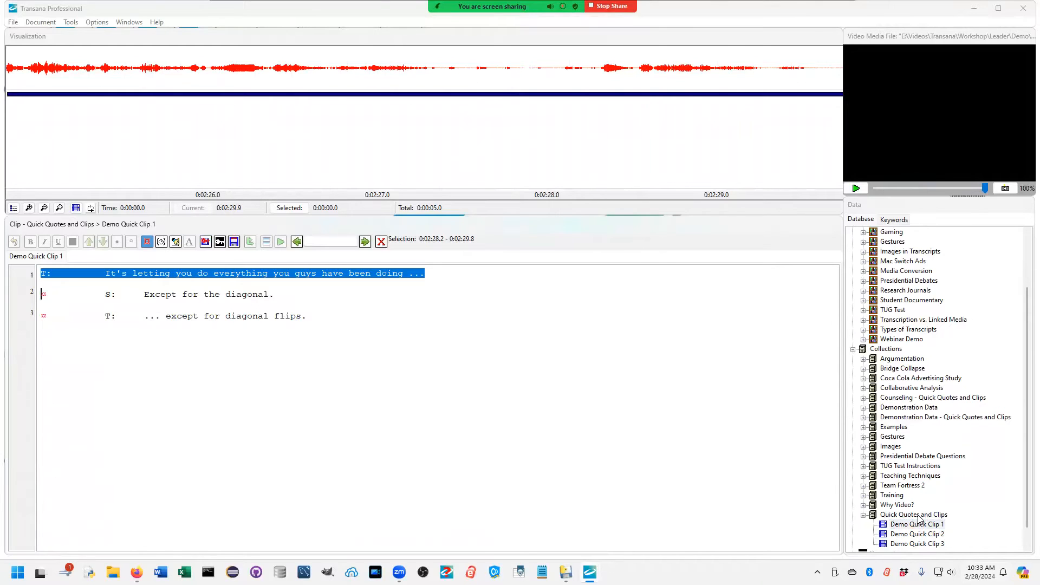
Step: Go through the Demo Quick Clips in the list and collapse the Quick Quotes and Clips collection
left_click(922, 525)
left_click(925, 535)
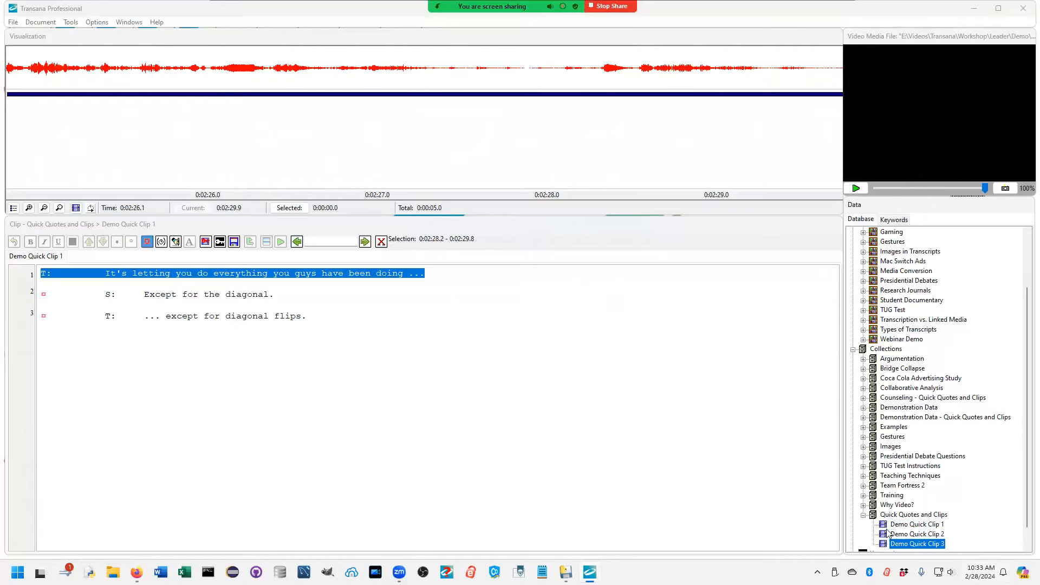
left_click(863, 515)
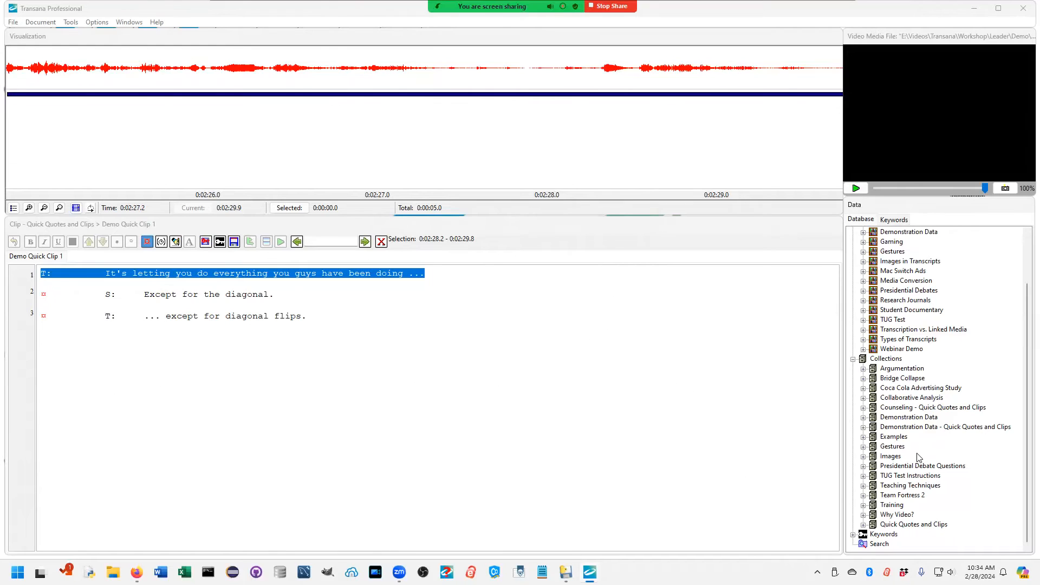
Step: Expand the Argumentation collection and look over its nested Emotional, Identification and Logical collections
left_click(901, 369)
left_click(899, 380)
left_click(897, 371)
left_click(863, 369)
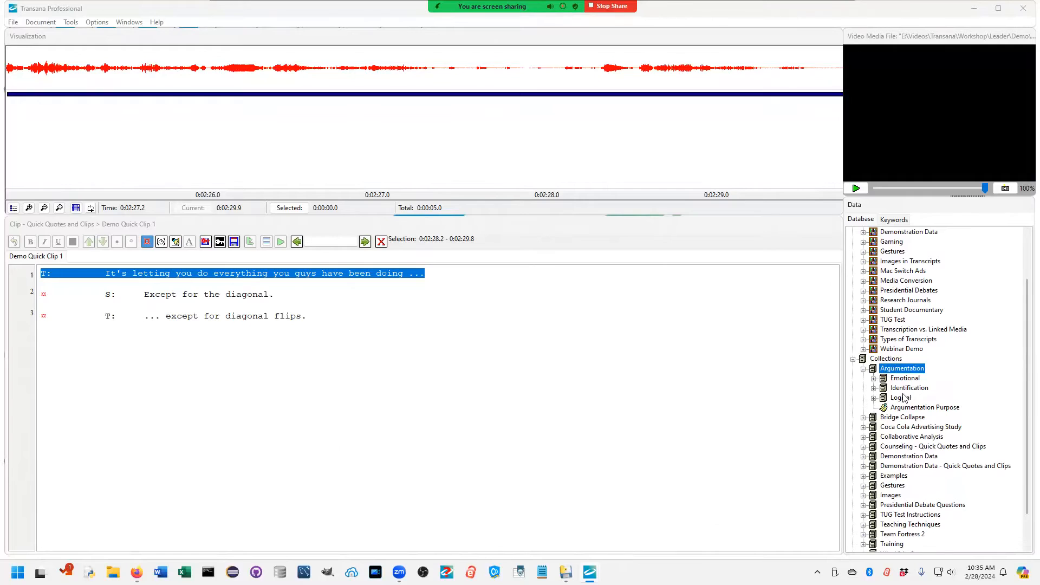
left_click(902, 399)
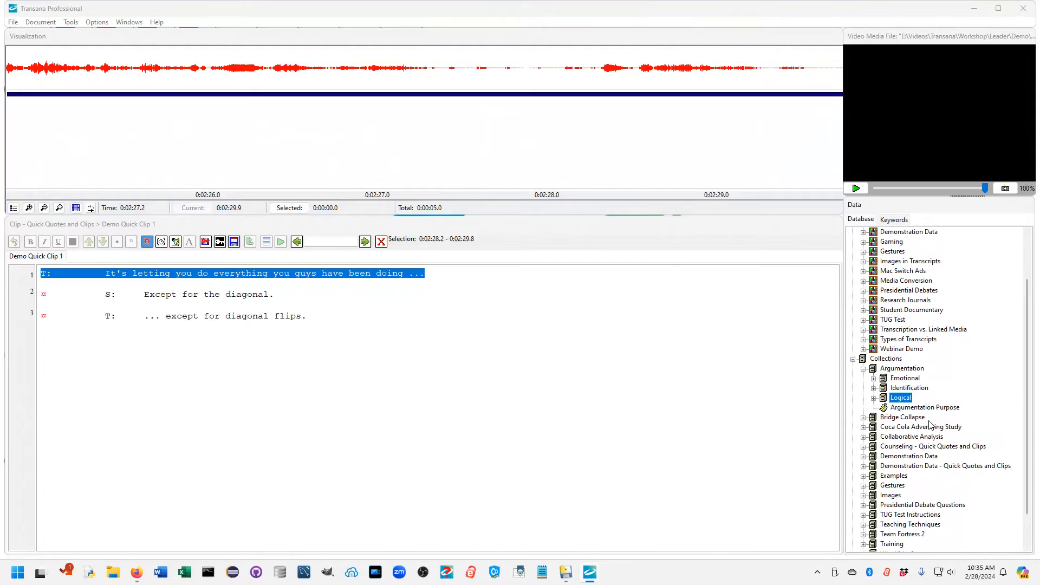
left_click(904, 378)
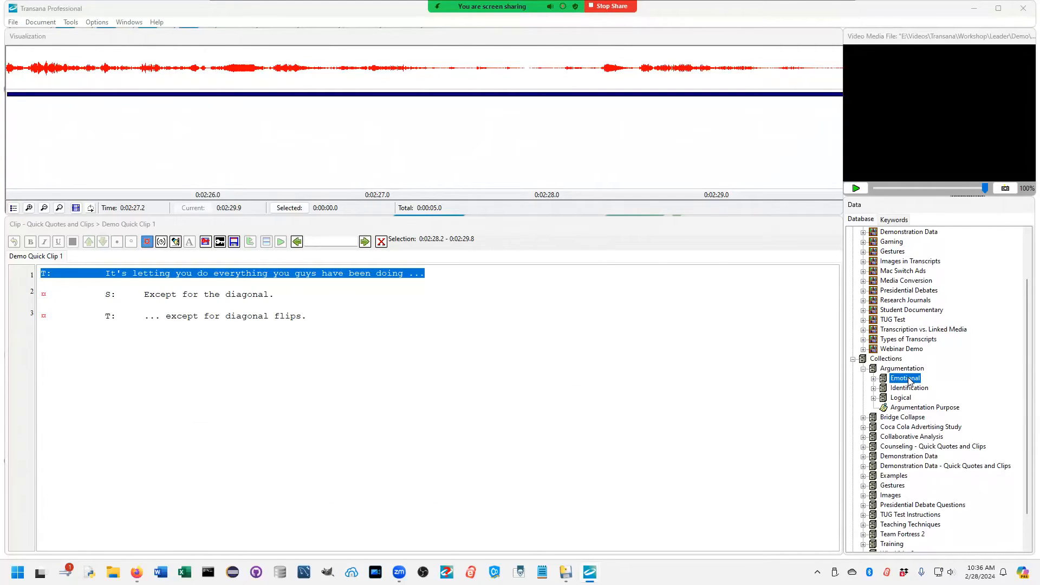
Step: Expand the Logical collection and go through Ease of use, Functionality and Mac is powerful
left_click(874, 398)
left_click(929, 410)
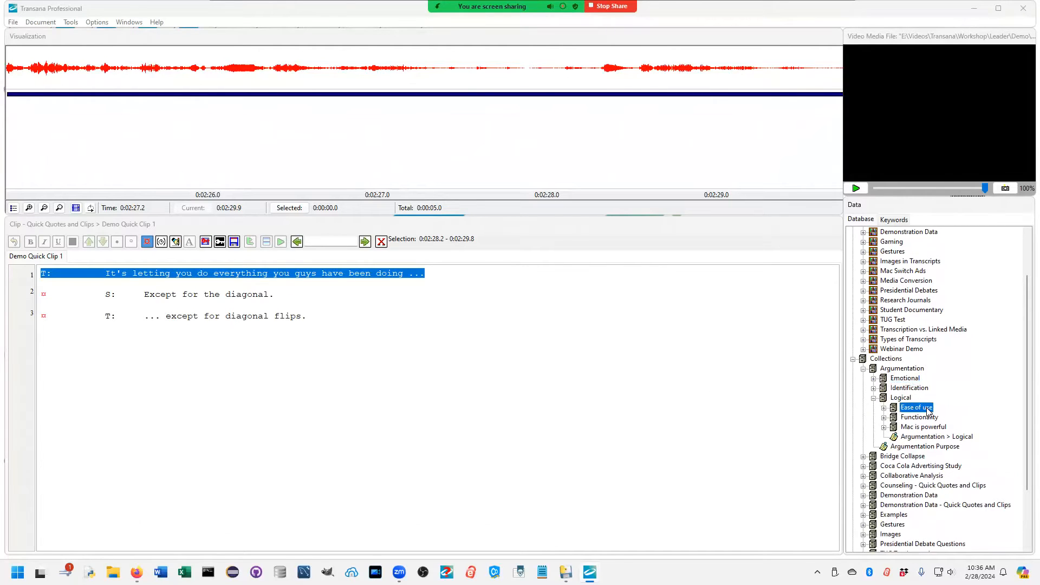
left_click(919, 417)
left_click(918, 428)
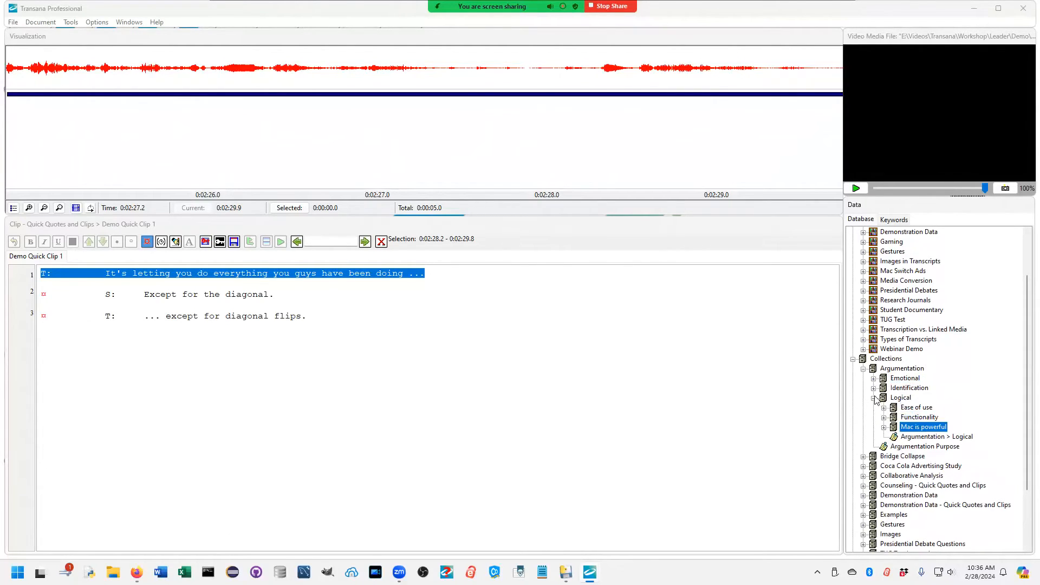
Step: Expand the Emotional collection, go through its nested collections and list the clips inside It Works!
left_click(873, 378)
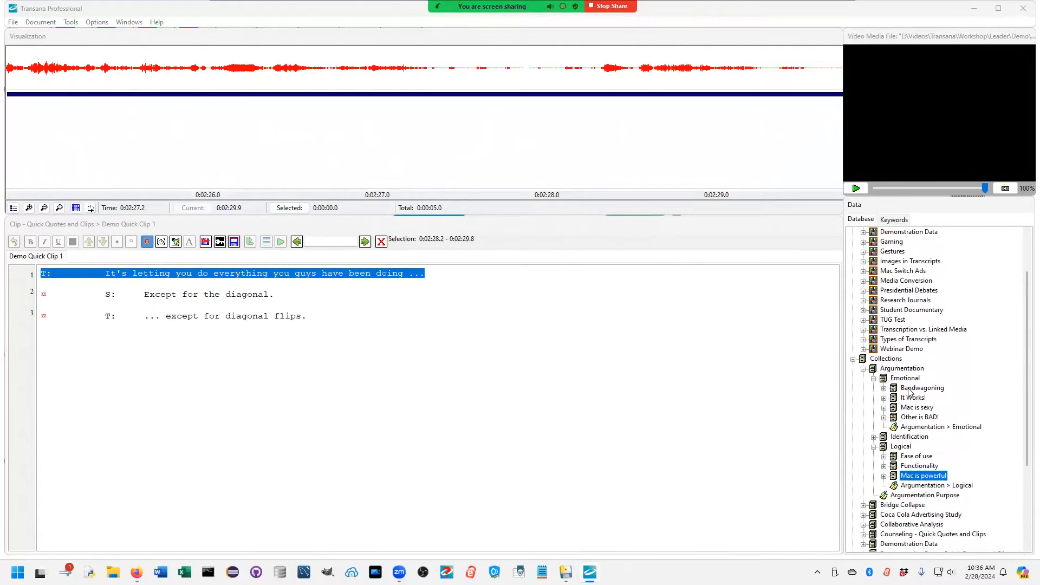
left_click(910, 389)
left_click(909, 399)
left_click(910, 408)
left_click(911, 417)
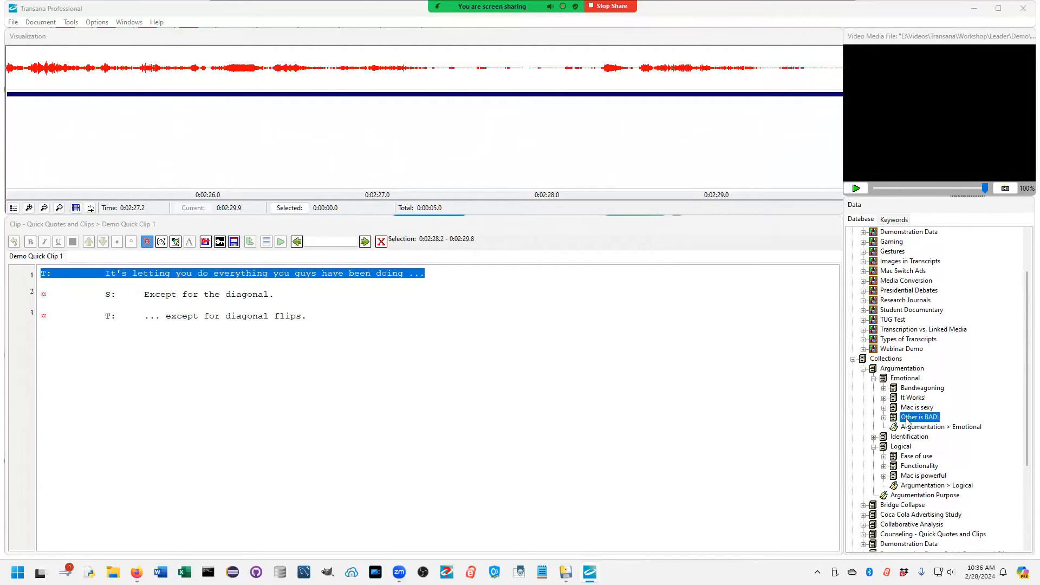
left_click(909, 427)
left_click(912, 408)
double_click(912, 399)
left_click(915, 390)
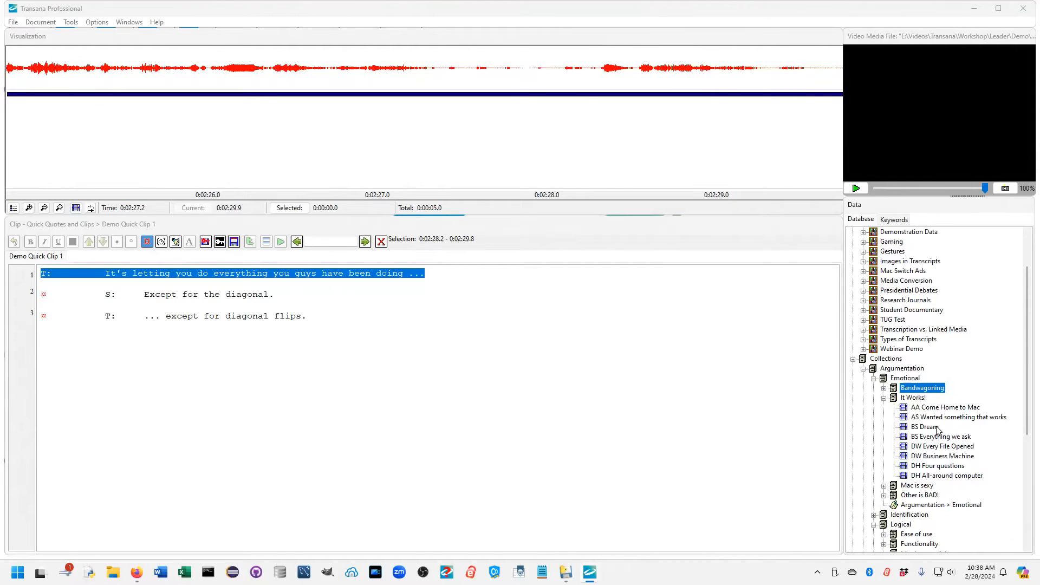
Step: Move the clips AA Come Home to Mac, BS Dream and DH Four questions from It Works! into the Emotional collection
left_click(924, 410)
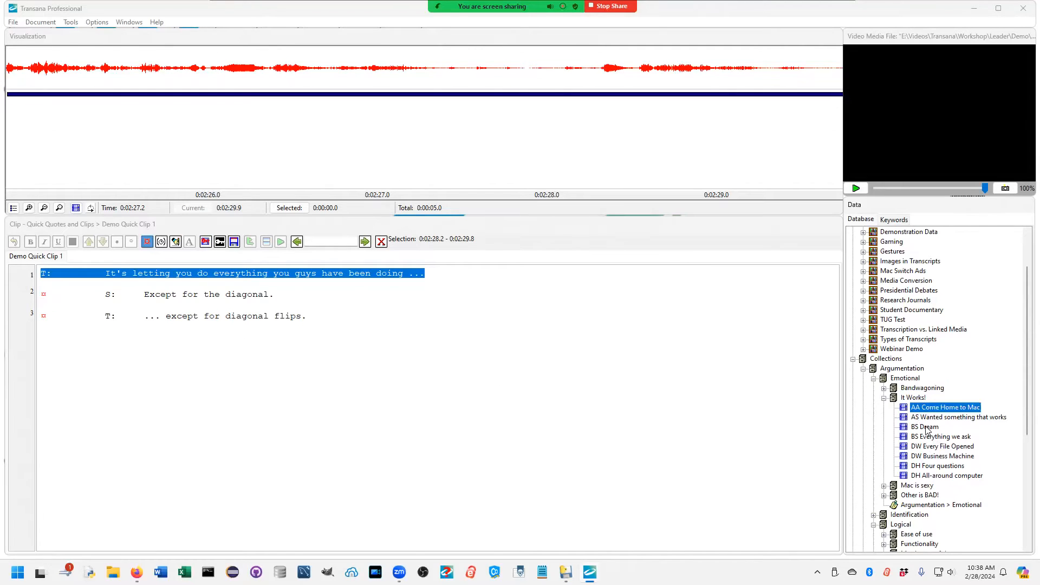
left_click(927, 428, "ctrl")
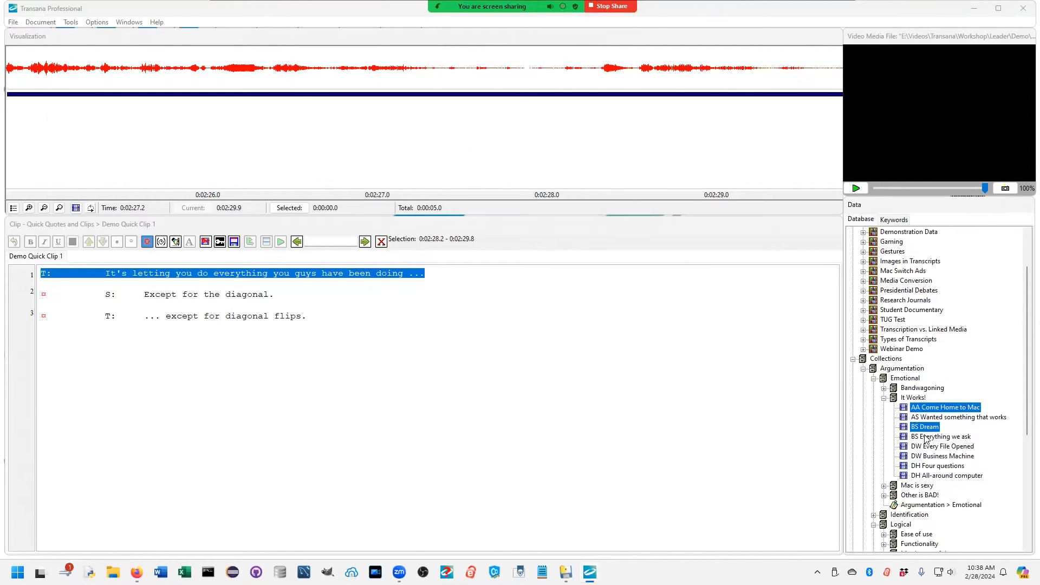
left_click(931, 467, "ctrl")
right_click(930, 408)
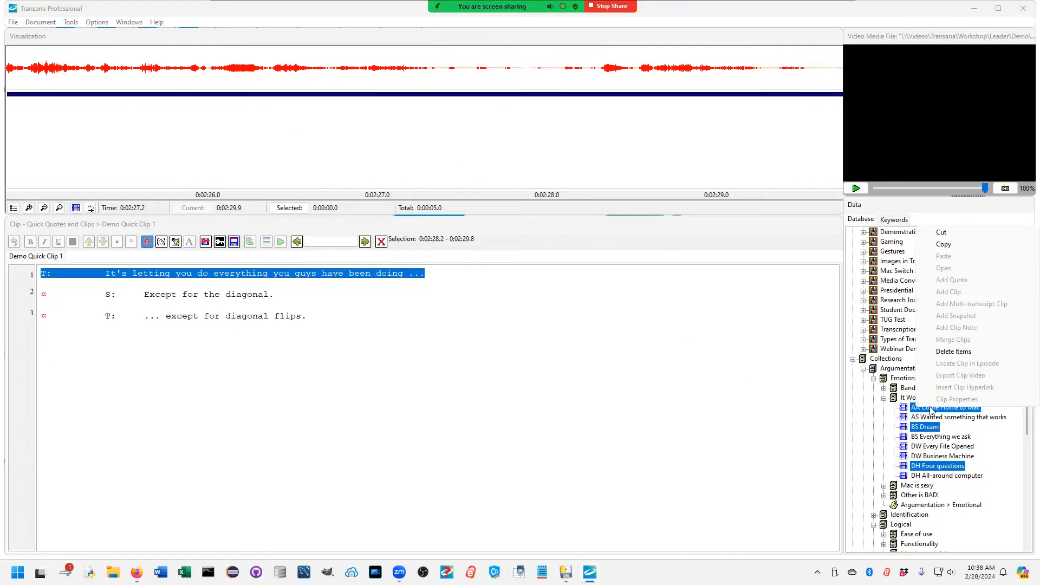
left_click(941, 231)
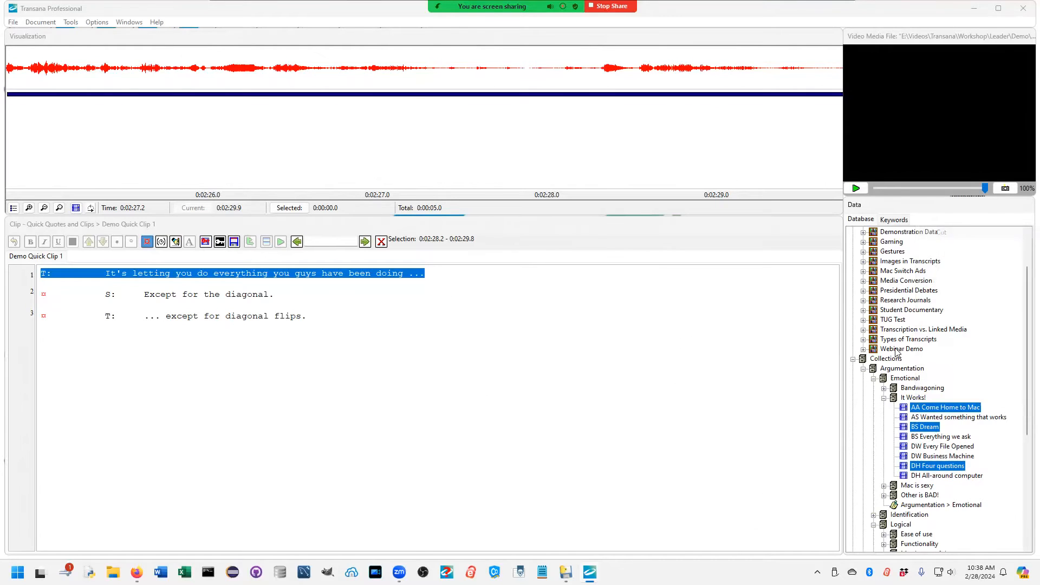
left_click(894, 380)
right_click(892, 379)
left_click(916, 205)
left_click(519, 302)
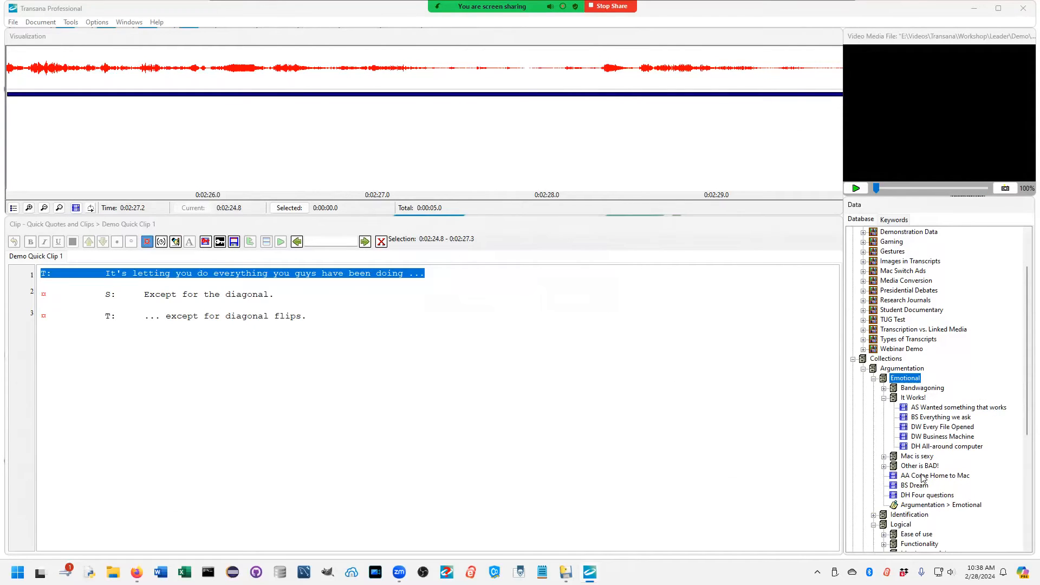
Step: Move AA Come Home to Mac, BS Dream and DH Four questions from Emotional back into the It Works! collection
left_click(919, 477)
left_click(913, 495, "shift")
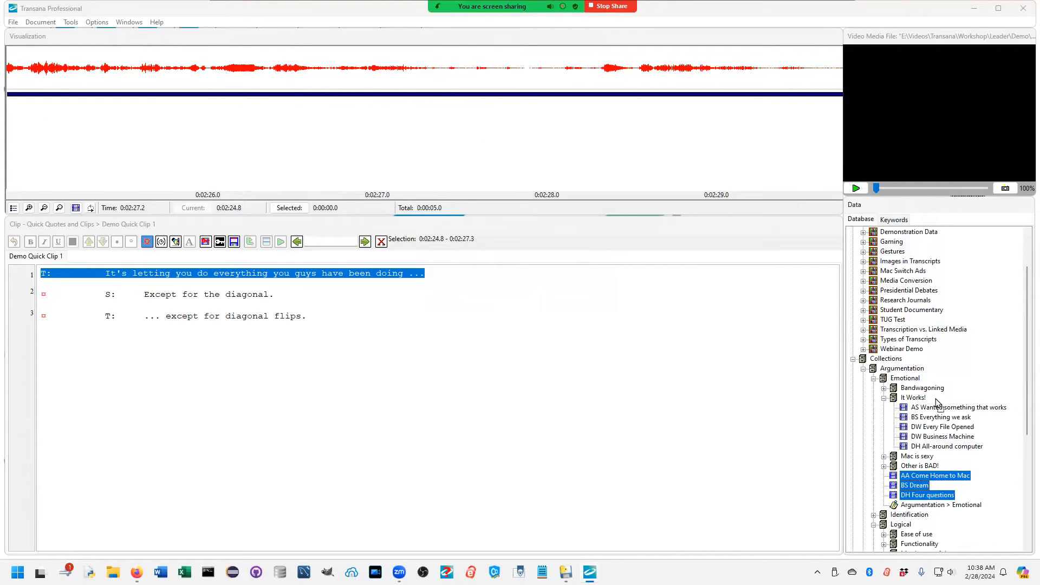
left_click_drag(919, 403, 919, 401)
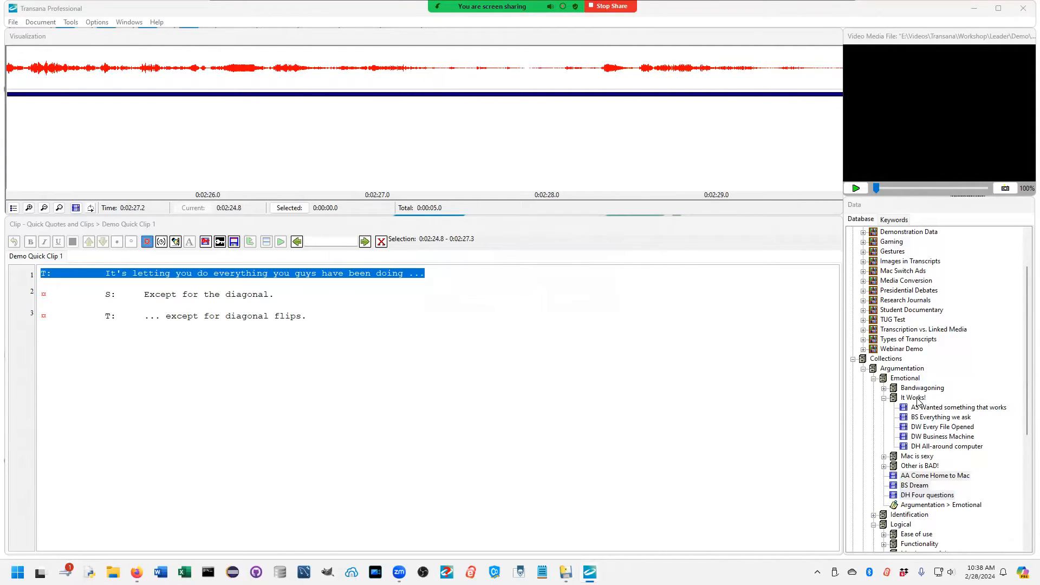
left_click(510, 302)
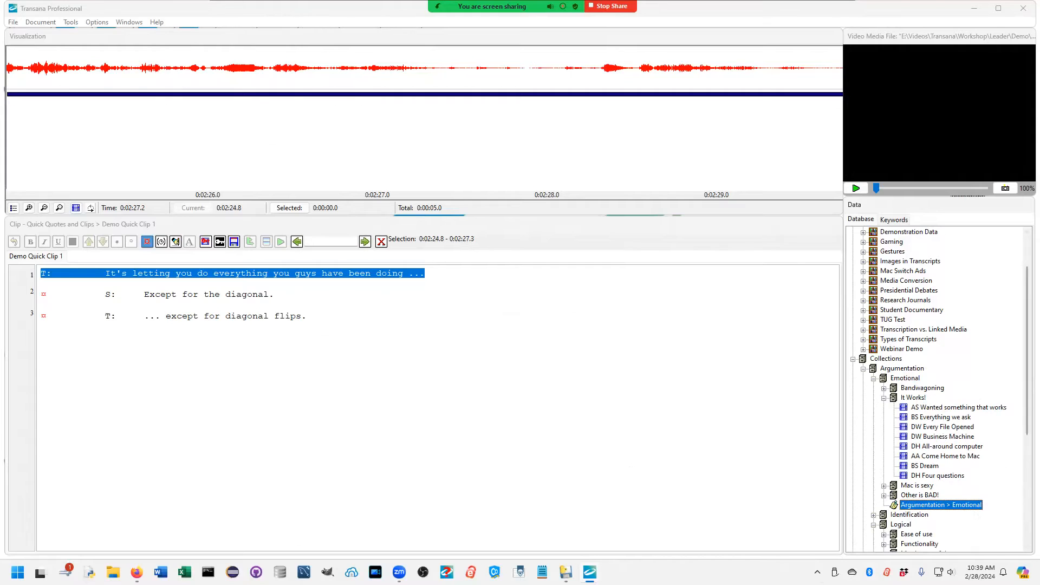
Step: Rename Demo Quick Clip 1 in the Quick Quotes and Clips collection as Diagonal Flips
left_click_drag(1023, 385, 1021, 412)
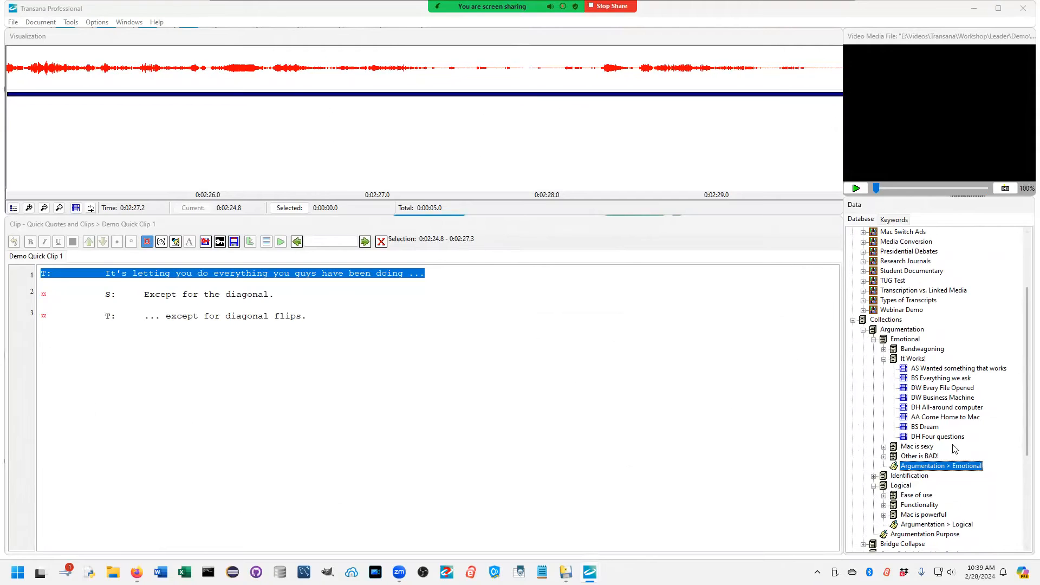
scroll(1021, 401, "down", 5)
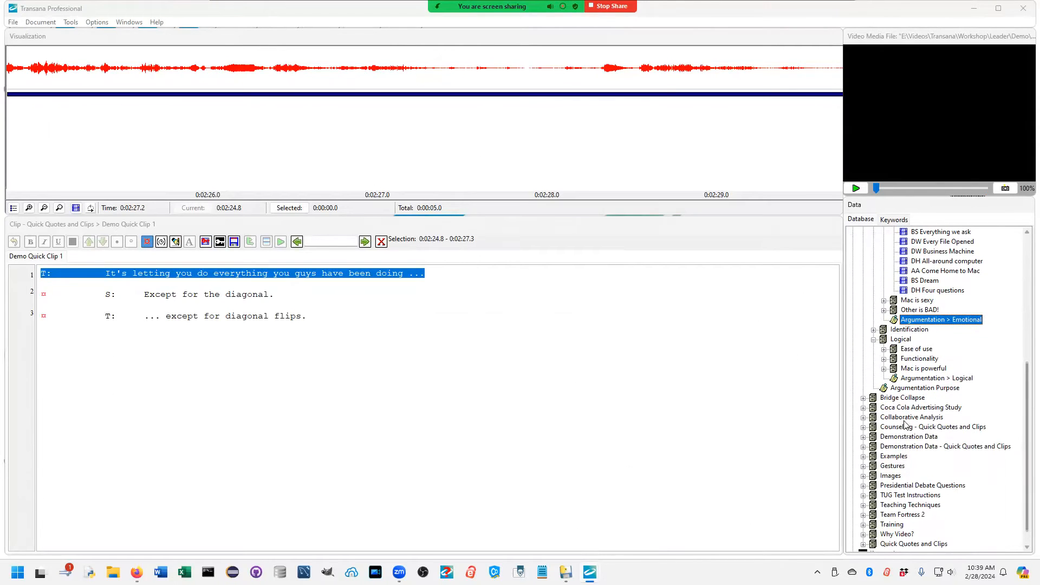
scroll(945, 506, "down", 1)
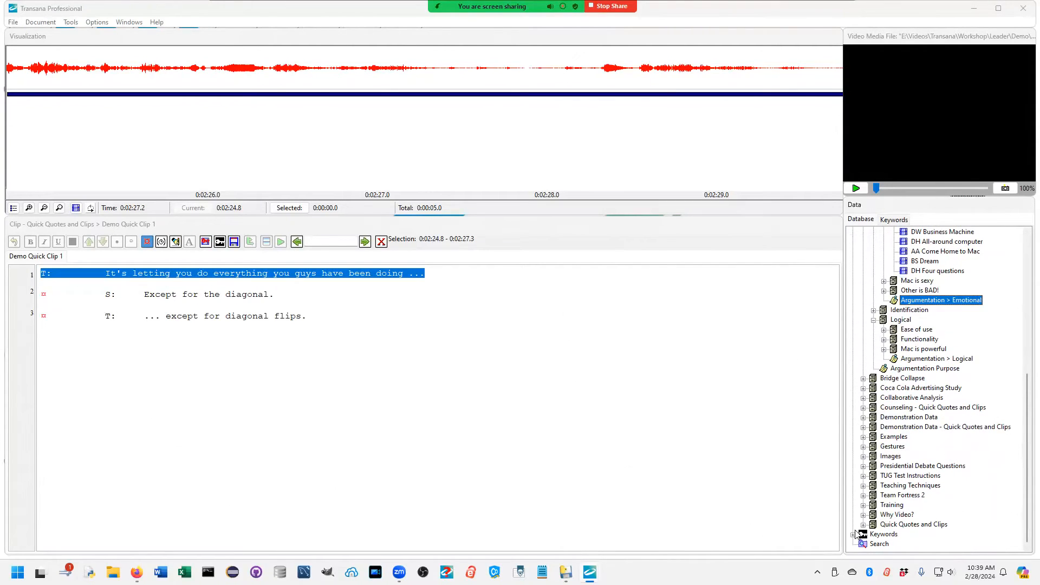
left_click(863, 524)
left_click(877, 526)
left_click(909, 526)
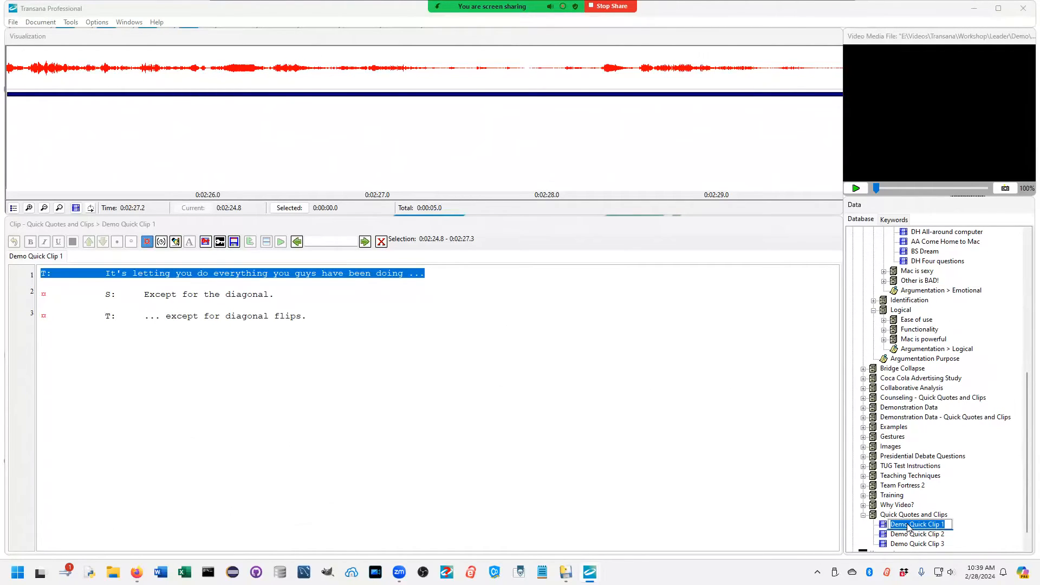
type("Diagonal Flips")
key("Return")
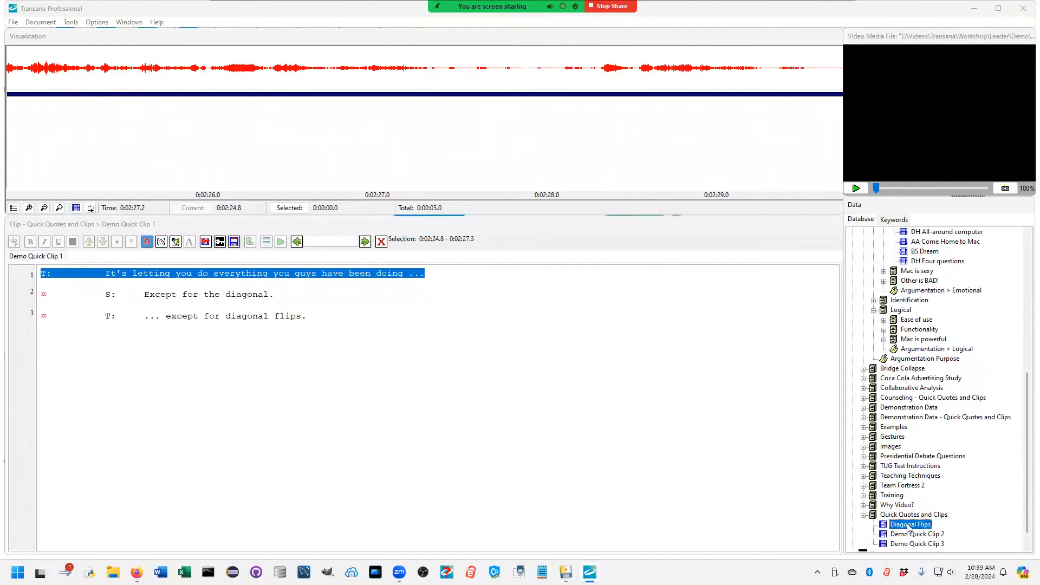
Step: Move the Diagonal Flips clip into the Symmetry collection under Teaching Techniques
left_click(864, 476)
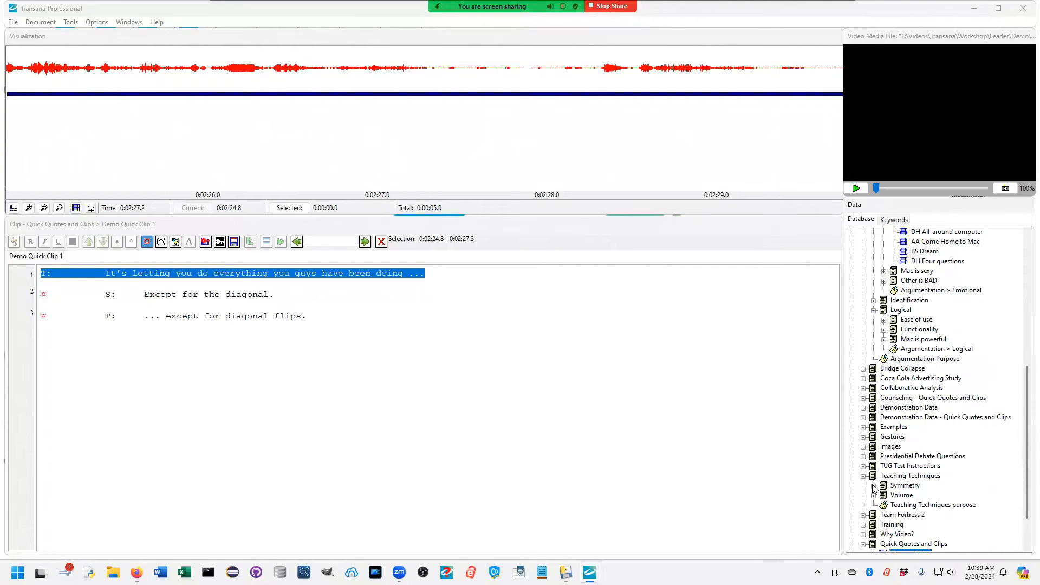
left_click(874, 486)
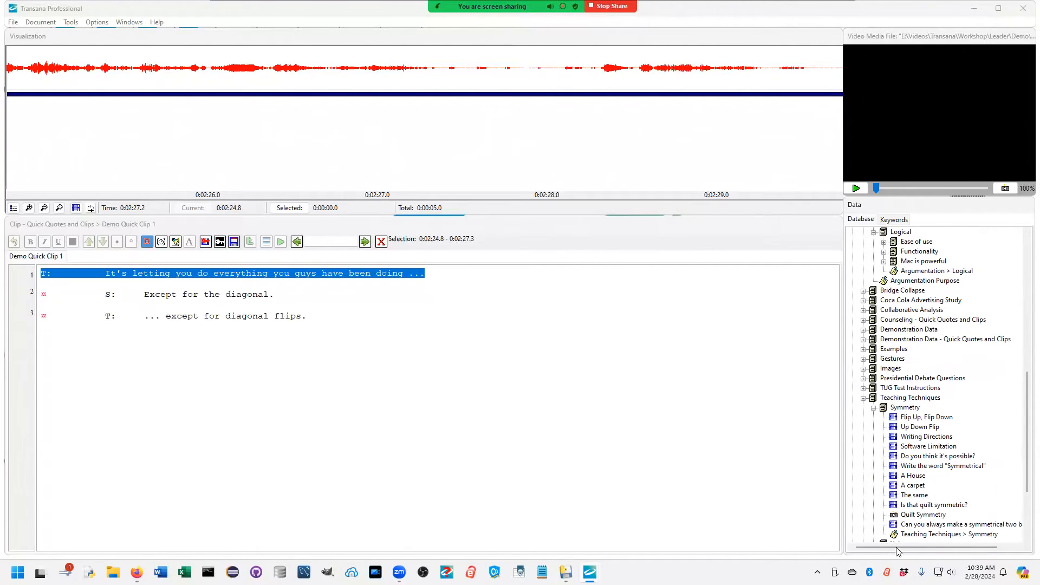
scroll(948, 482, "down", 4)
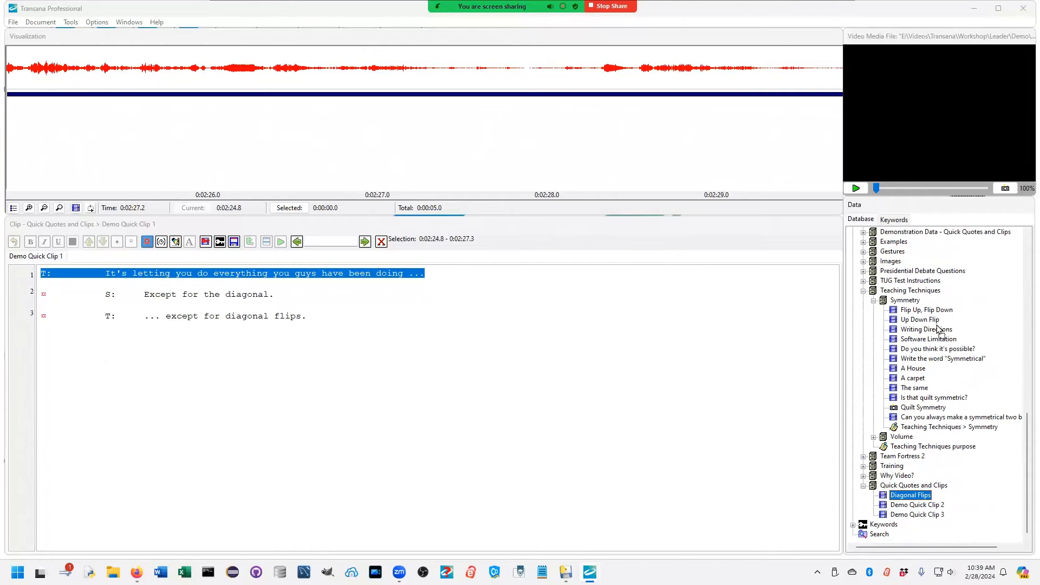
left_click_drag(905, 304, 905, 304)
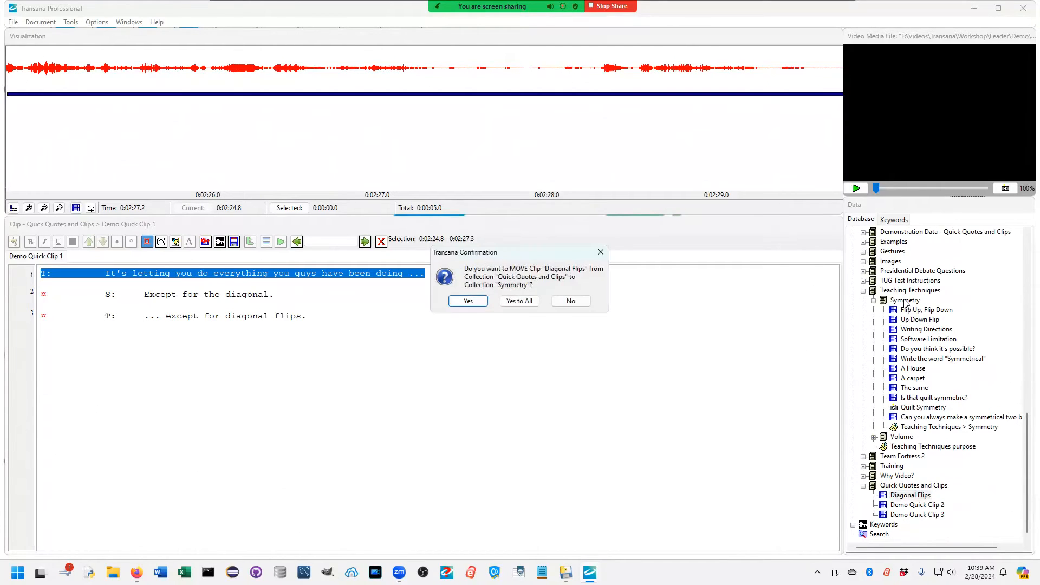
left_click(476, 302)
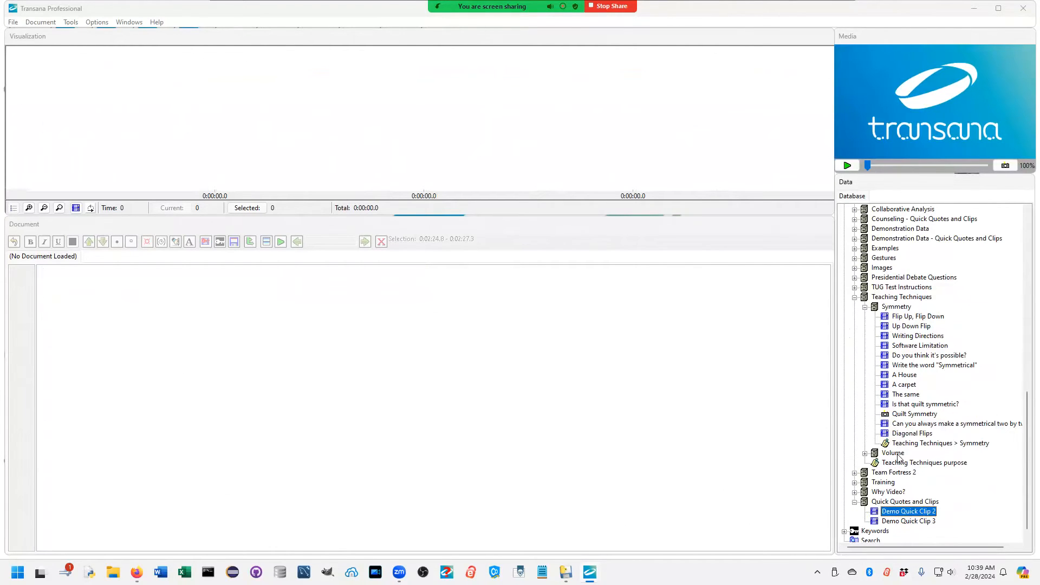
Step: Open the Demo - Indented transcript of the Demo episode in the Webinar Demo library
scroll(897, 460, "up", 10)
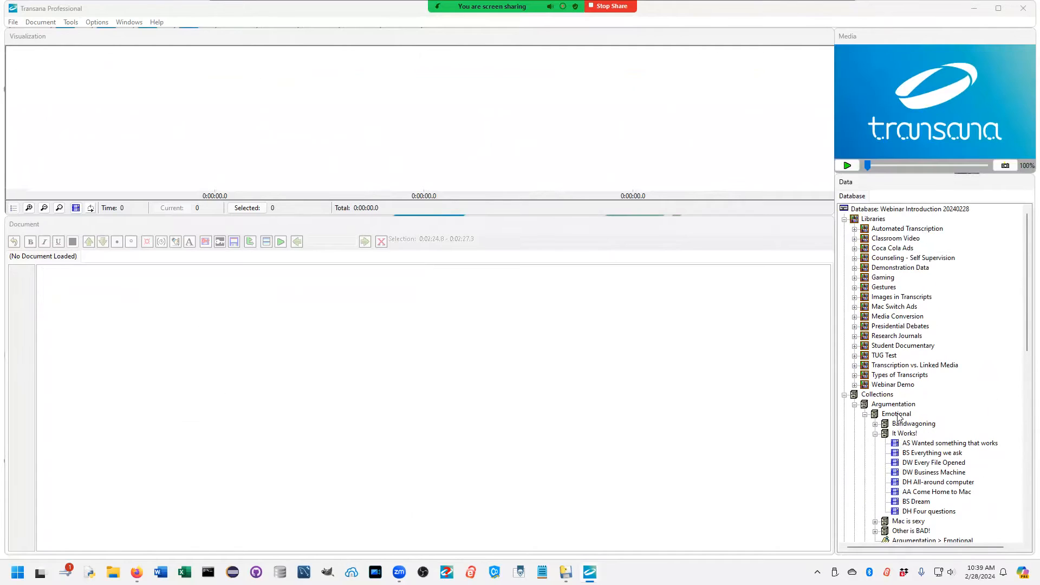
left_click(855, 385)
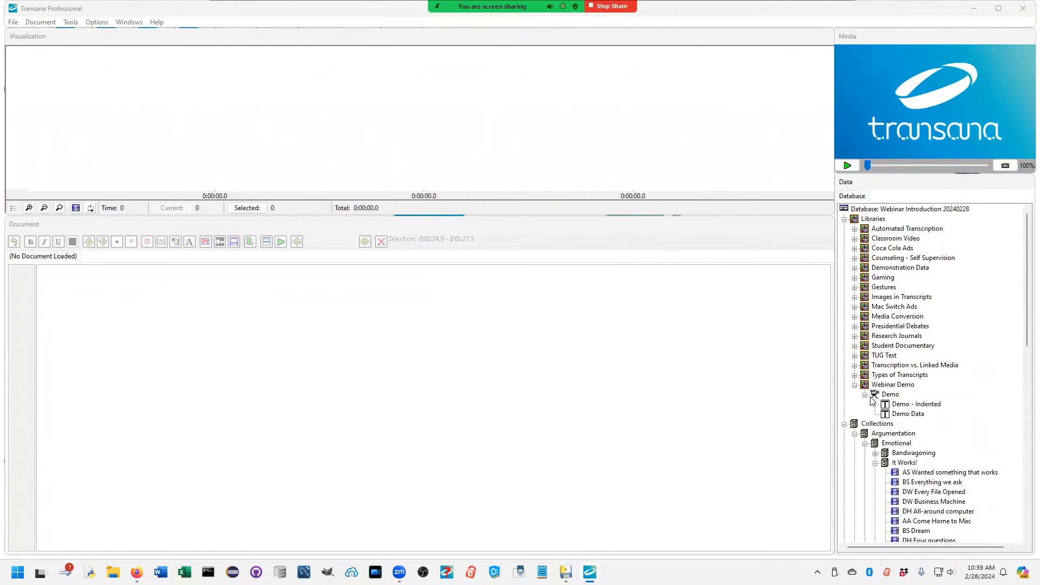
double_click(903, 404)
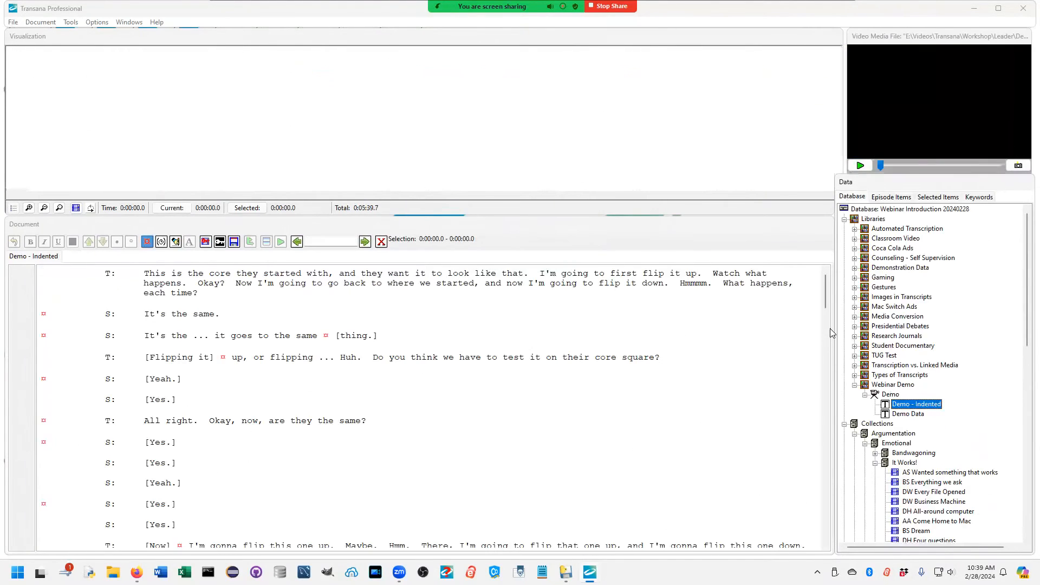
Step: Create a clip named "New Clip Hewre" in the It Works! collection from transcript lines 67 to 71
left_click_drag(833, 289, 833, 468)
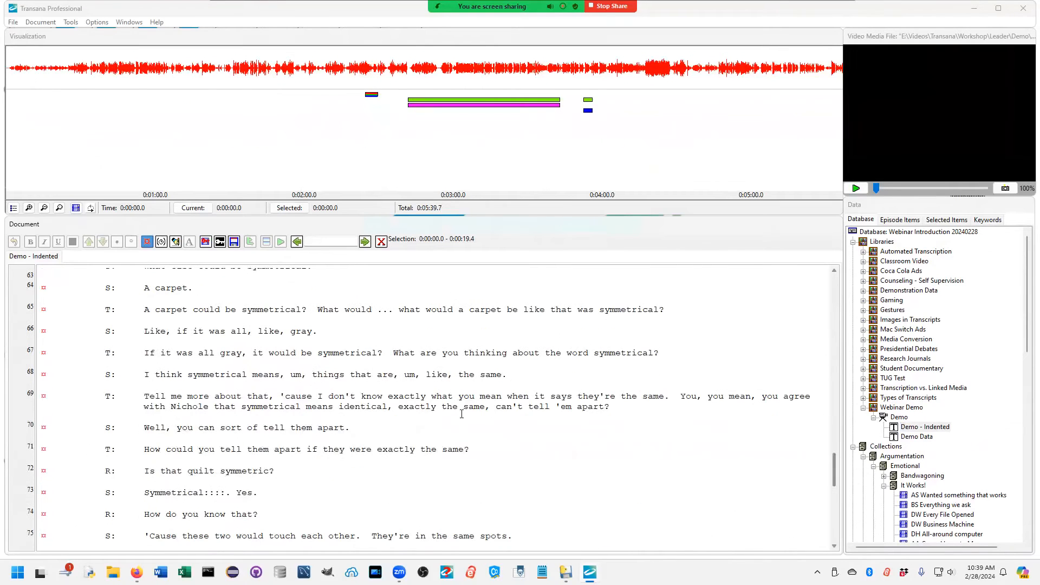
left_click_drag(89, 355, 509, 450)
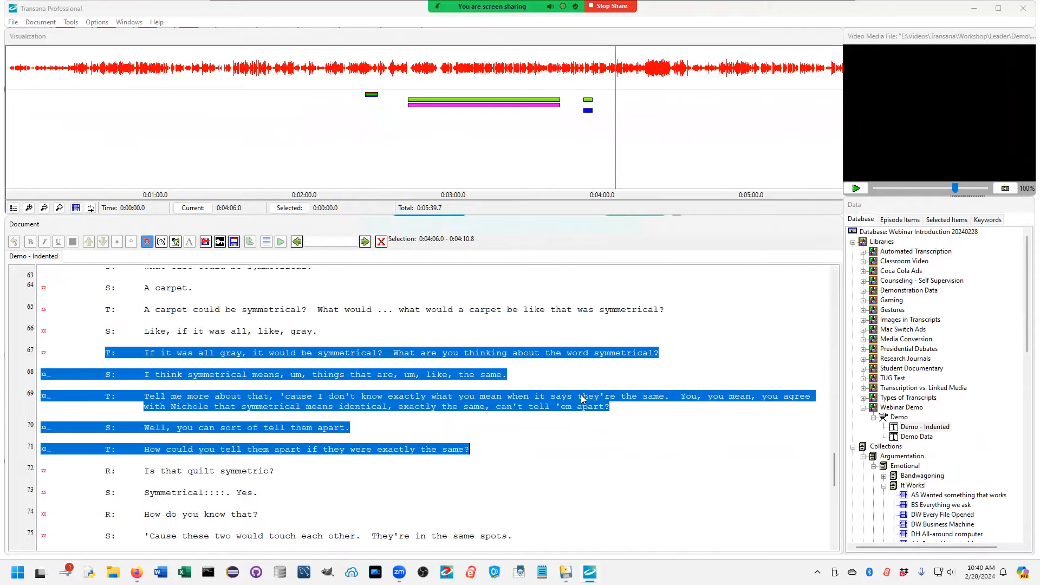
scroll(915, 448, "down", 6)
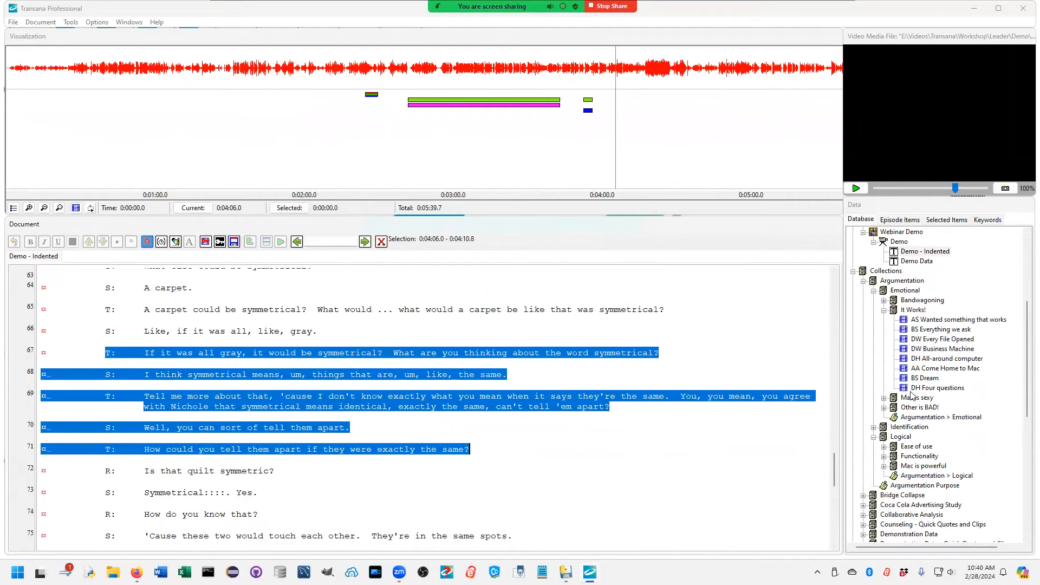
right_click(911, 311)
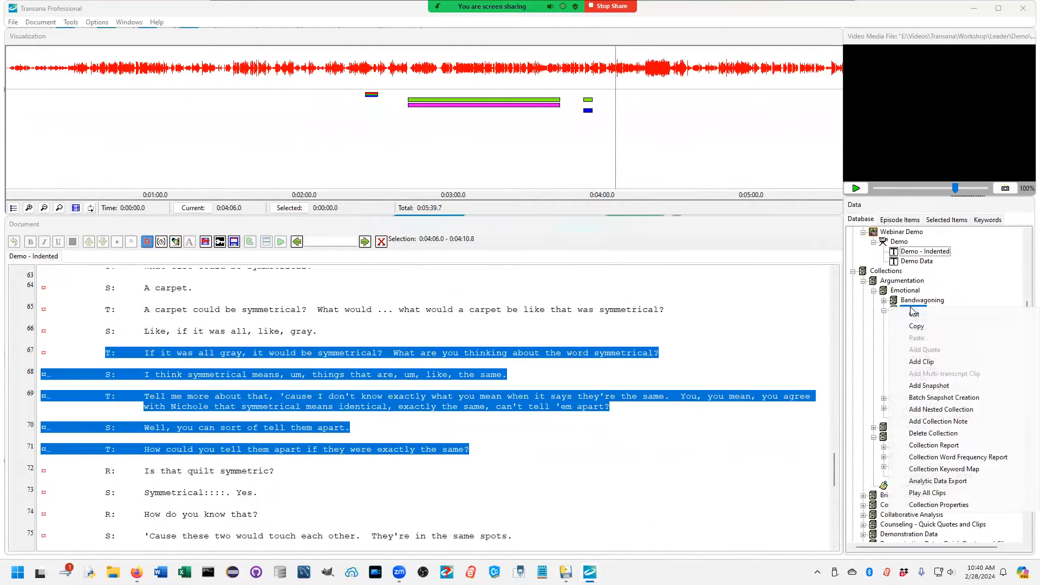
left_click(920, 361)
type("New Clip Hewre")
key("Return")
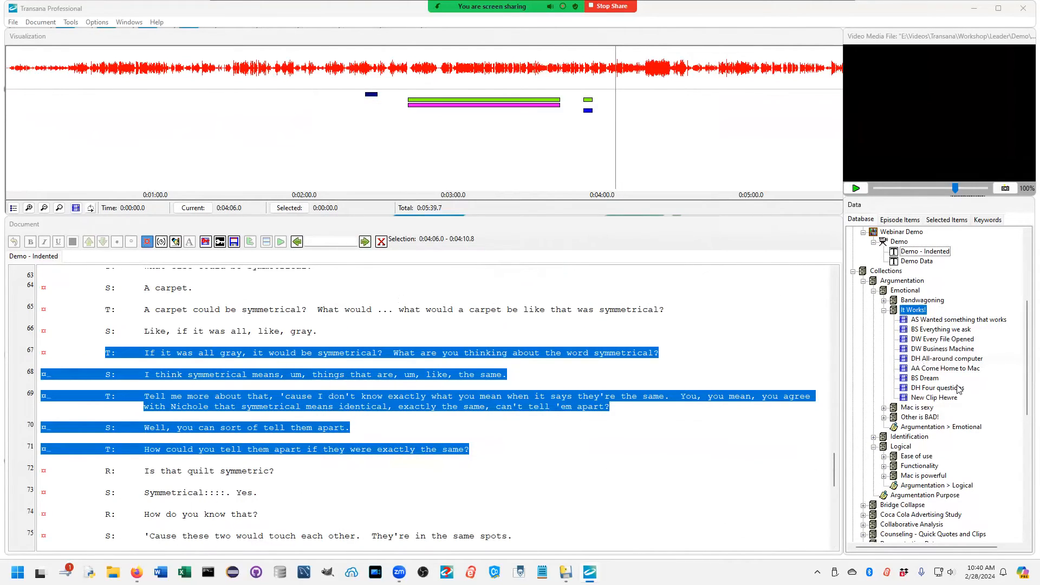
left_click(943, 398)
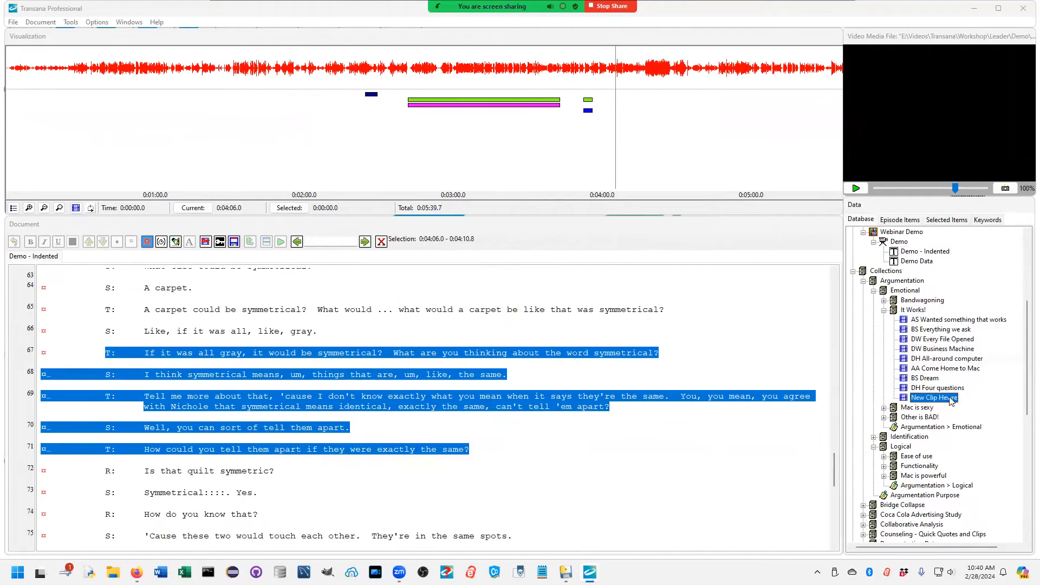
Step: Correct the misspelled name of the last clip in the It Works! collection to New Clip Here
left_click(949, 399)
key("Left")
key("Left")
key("BackSpace")
key("Return")
scroll(947, 505, "down", 4)
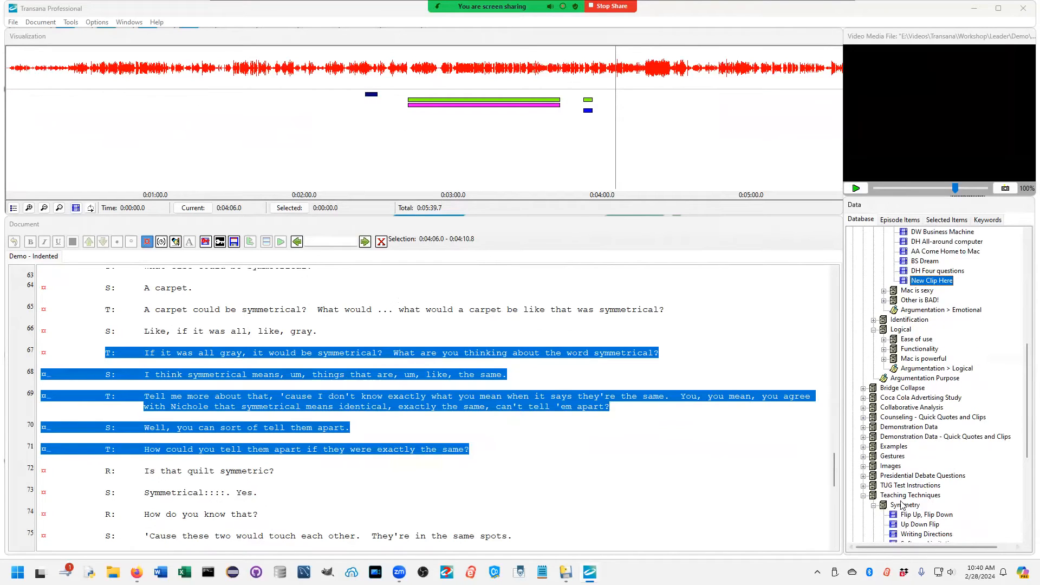
scroll(941, 511, "up", 5)
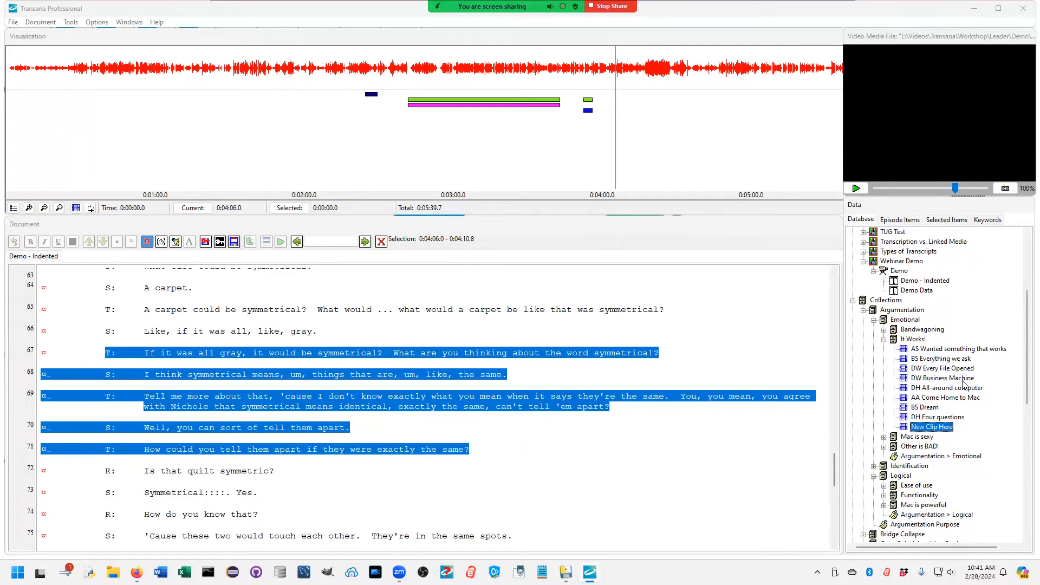
Step: Select all clips in the It Works! collection, from AS Wanted something that works to New Clip Here, and check the Argumentation > Emotional note
left_click(919, 348)
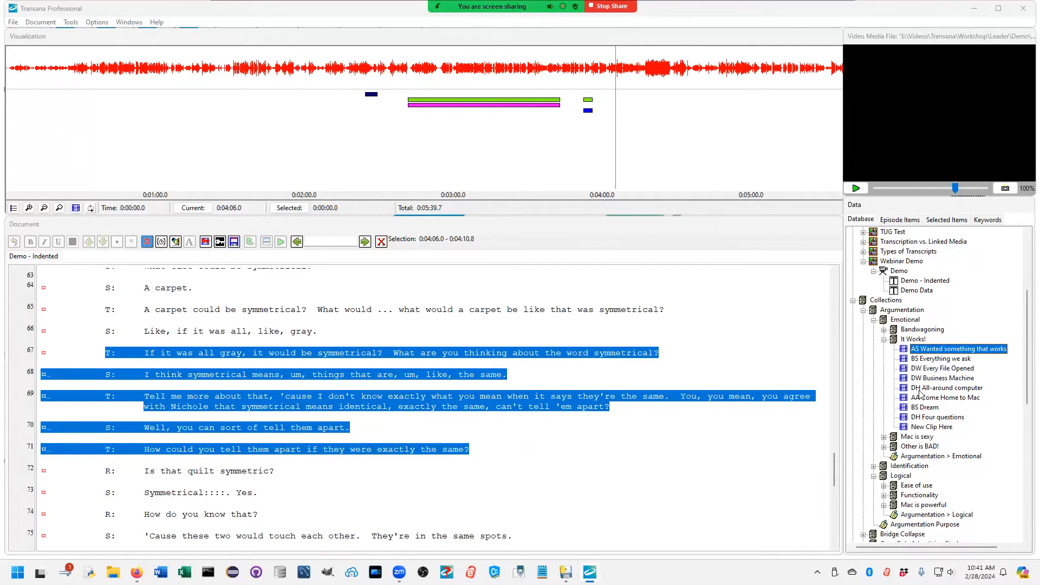
left_click(925, 426, "shift")
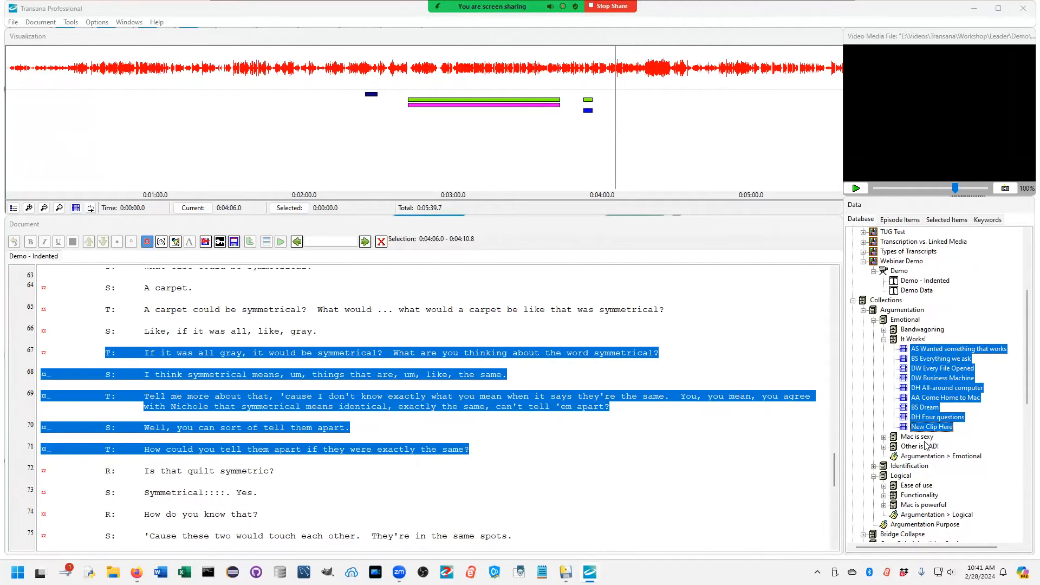
double_click(910, 457)
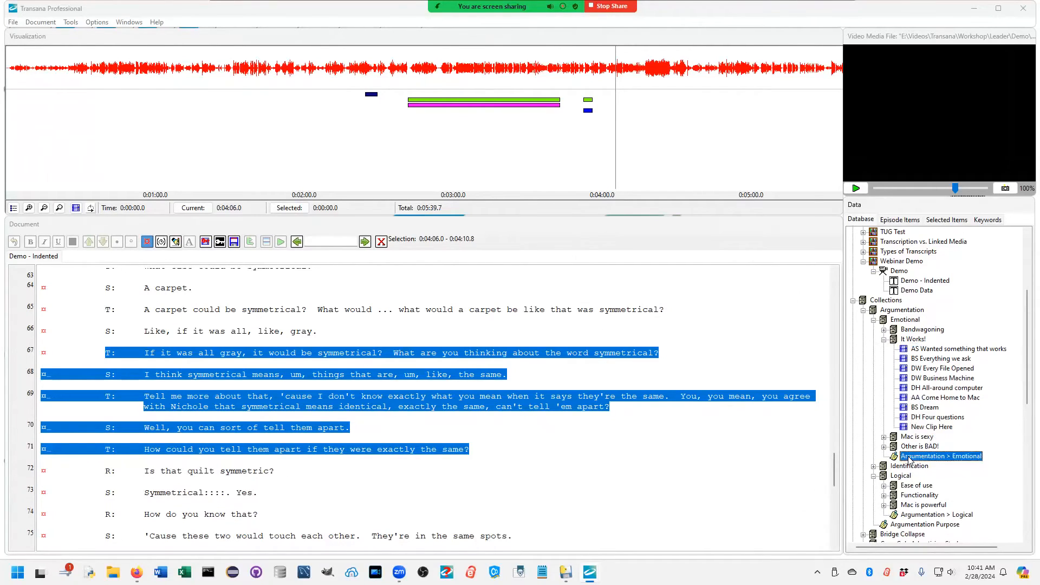
left_click(296, 138)
Step: Open the Quilt Symmetry snapshot from the Symmetry collection, suppressing the still-image coding introduction, and place its window over the middle of the workspace
scroll(942, 434, "down", 15)
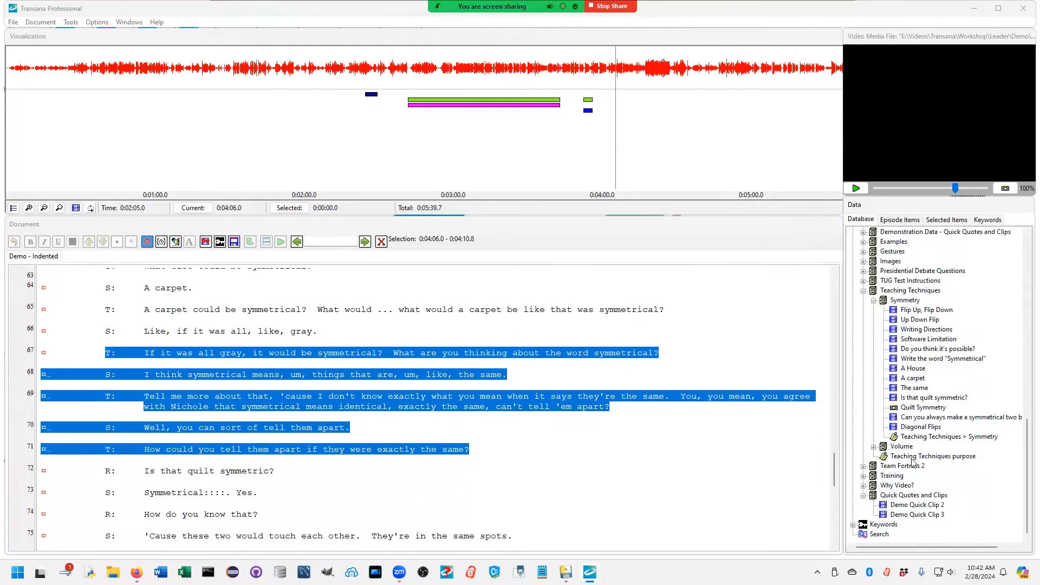
double_click(922, 407)
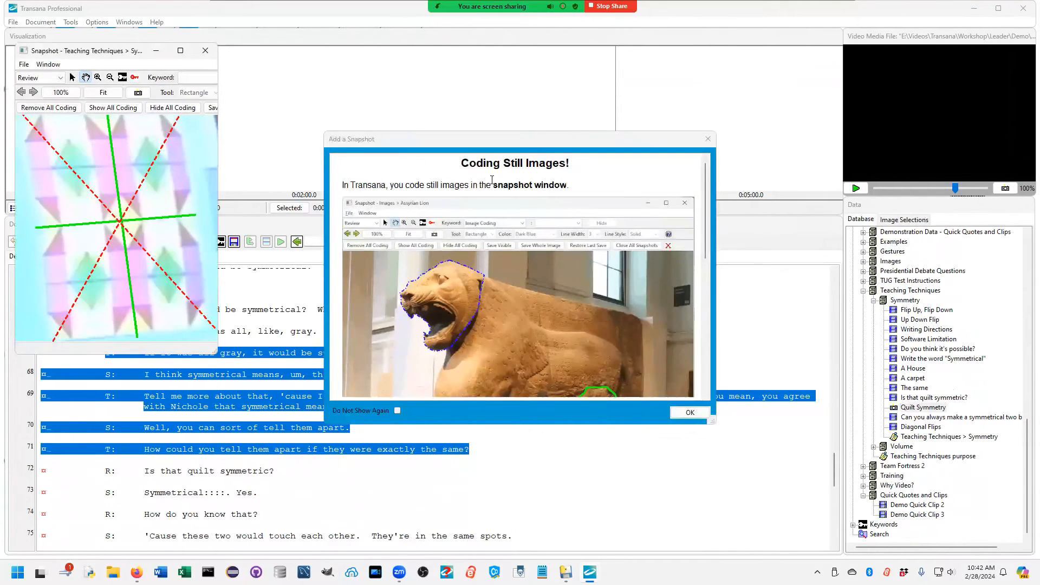
left_click(397, 411)
left_click(689, 413)
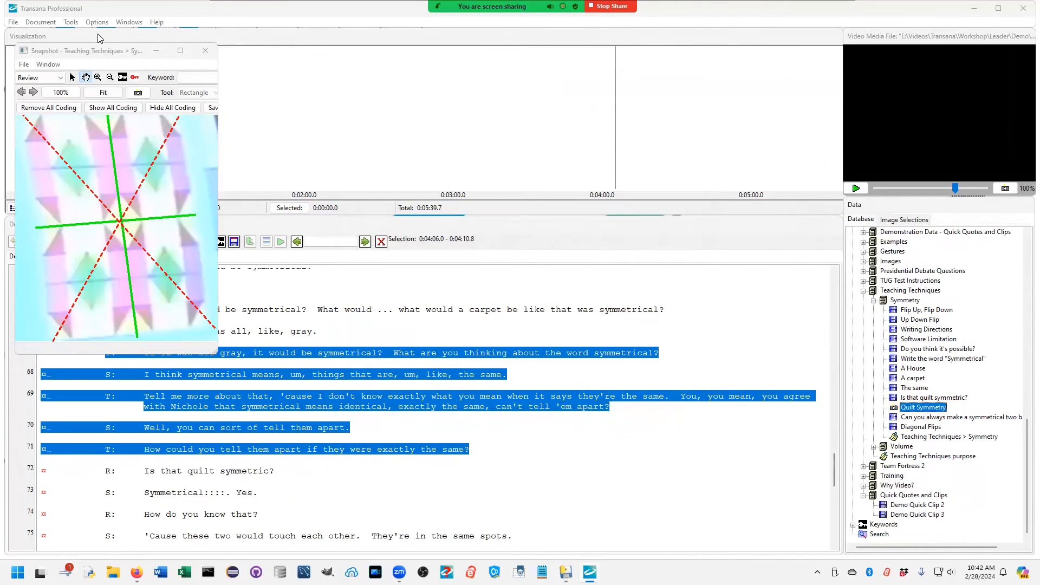
left_click_drag(95, 52, 496, 94)
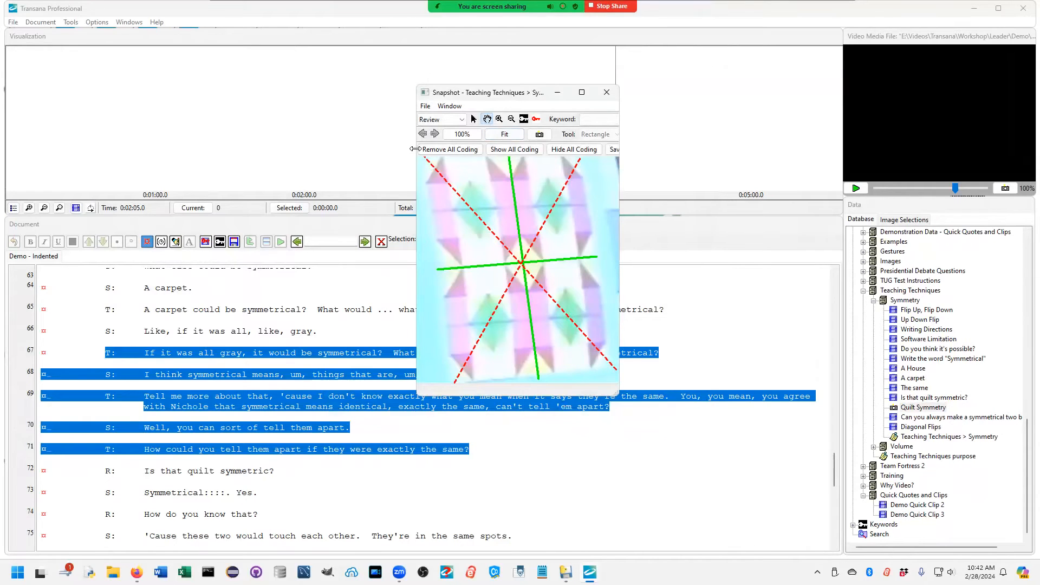
Step: Examine the Quilt Symmetry snapshot's coding key placed below the image, and close the snapshot
left_click(536, 119)
left_click_drag(759, 91, 561, 389)
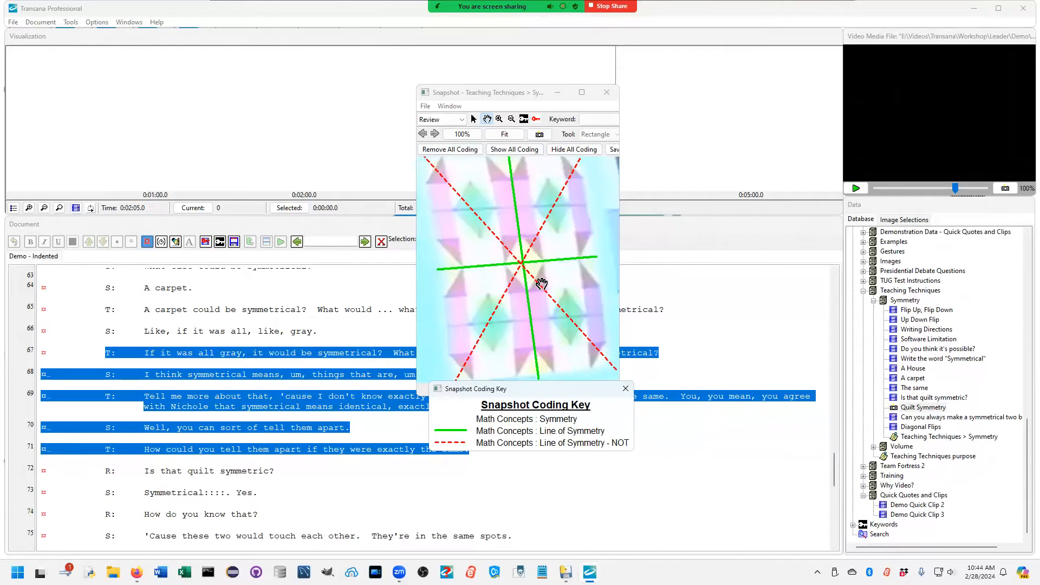
left_click(607, 93)
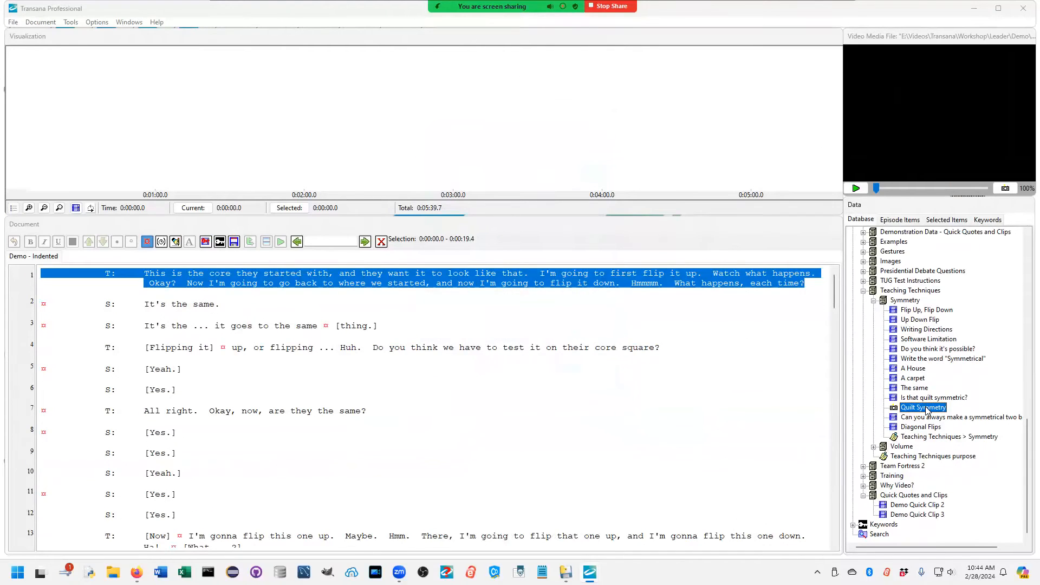
Step: Load the transcript and media context of the Quilt Symmetry snapshot
right_click(926, 409)
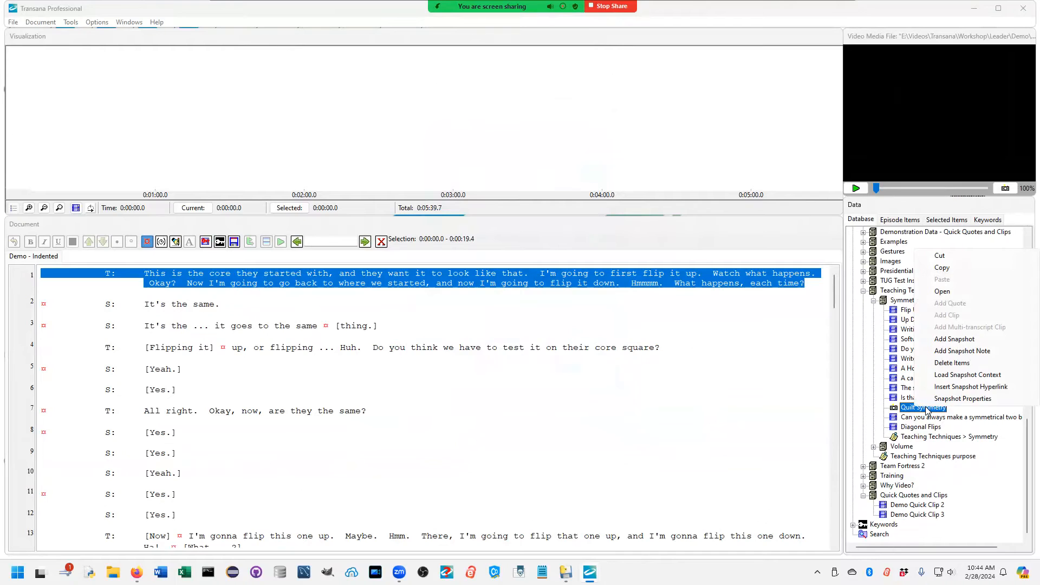
left_click(958, 374)
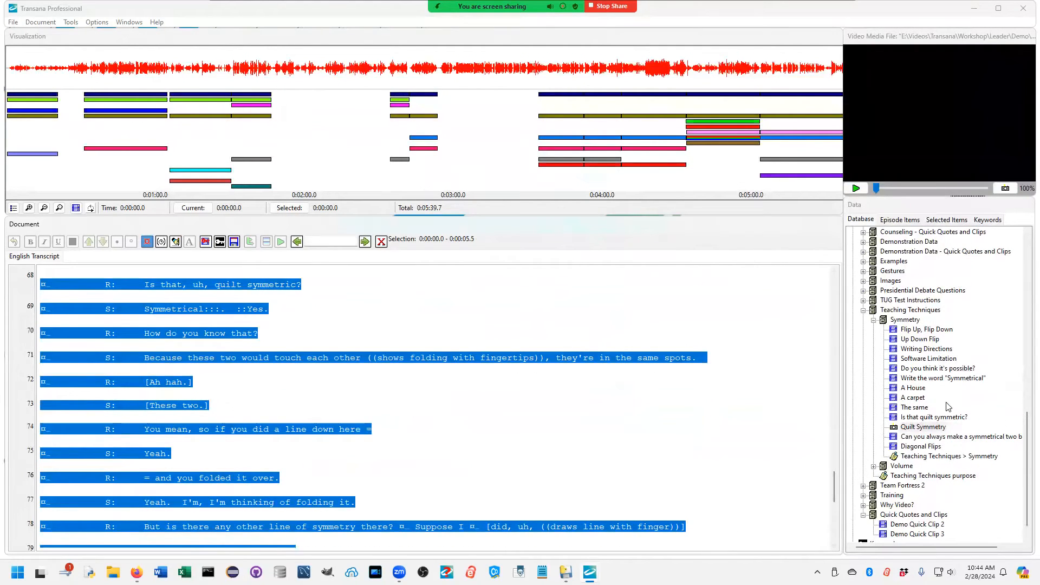
left_click(932, 428)
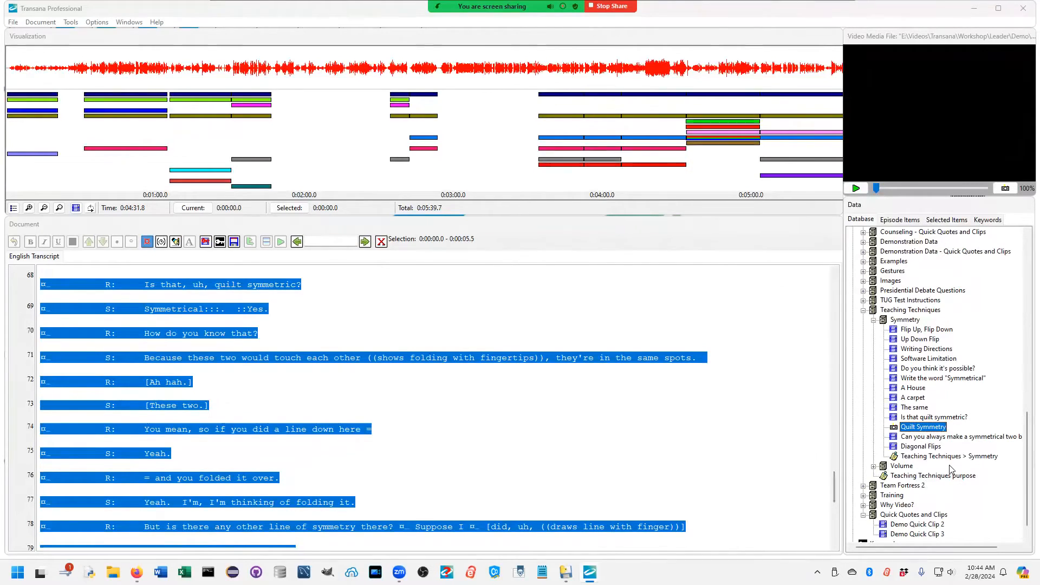
left_click(937, 428)
key("Return")
Step: Reopen the Demo - Indented transcript of the Demo episode in the Webinar Demo library
scroll(952, 491, "down", 1)
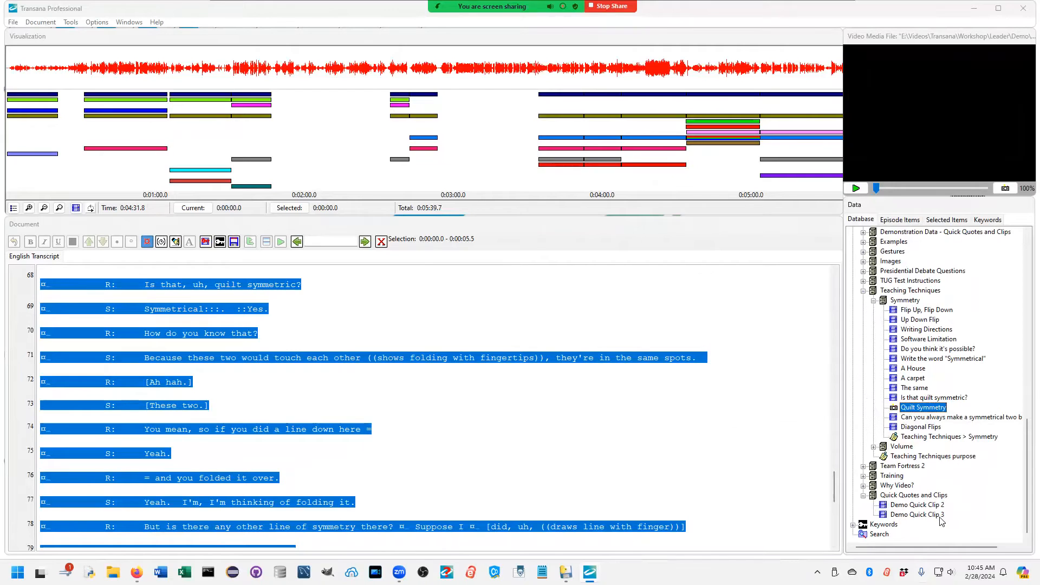
scroll(932, 516, "up", 9)
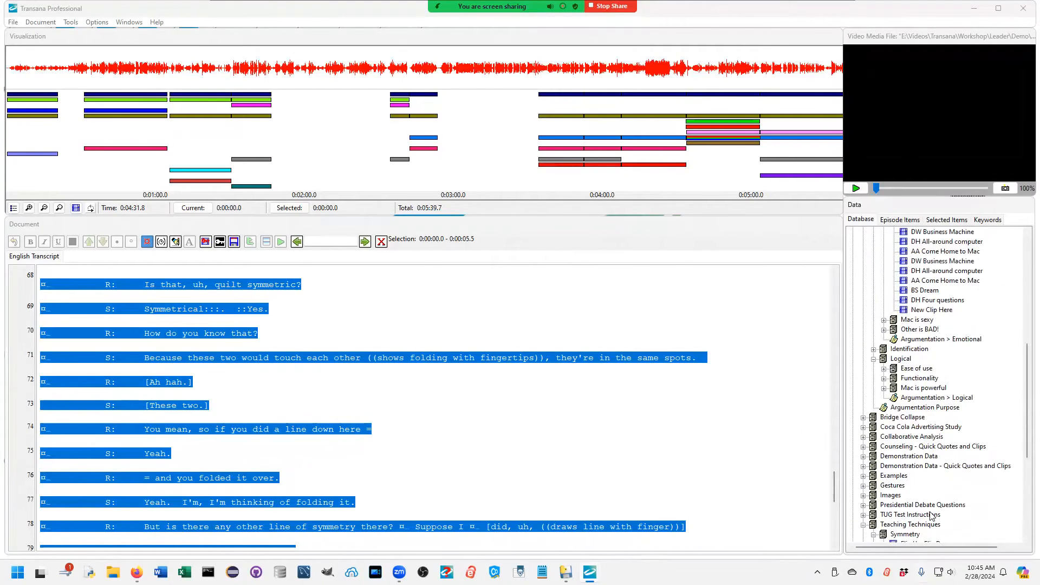
scroll(932, 516, "up", 2)
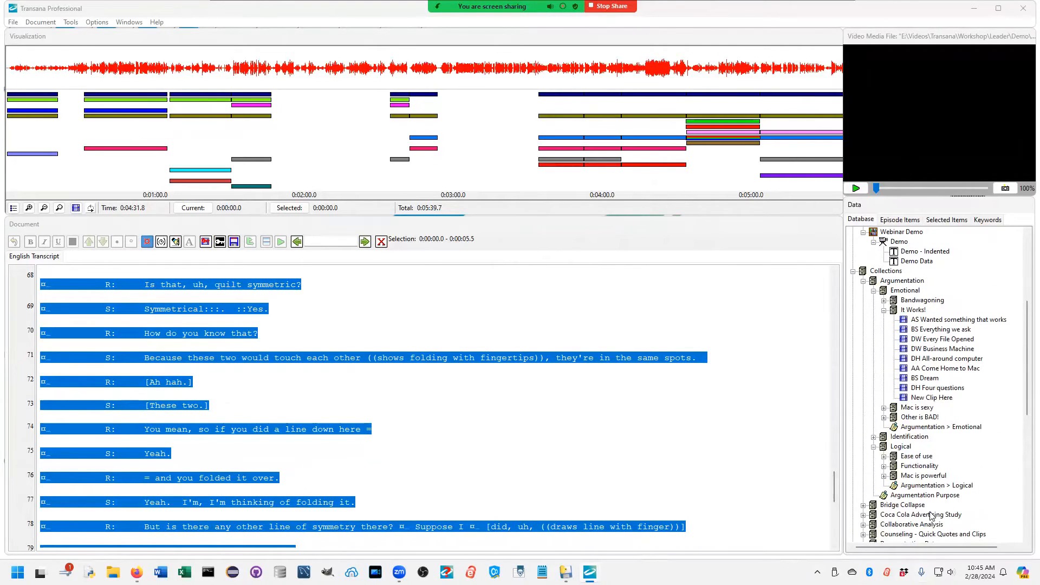
scroll(931, 516, "up", 3)
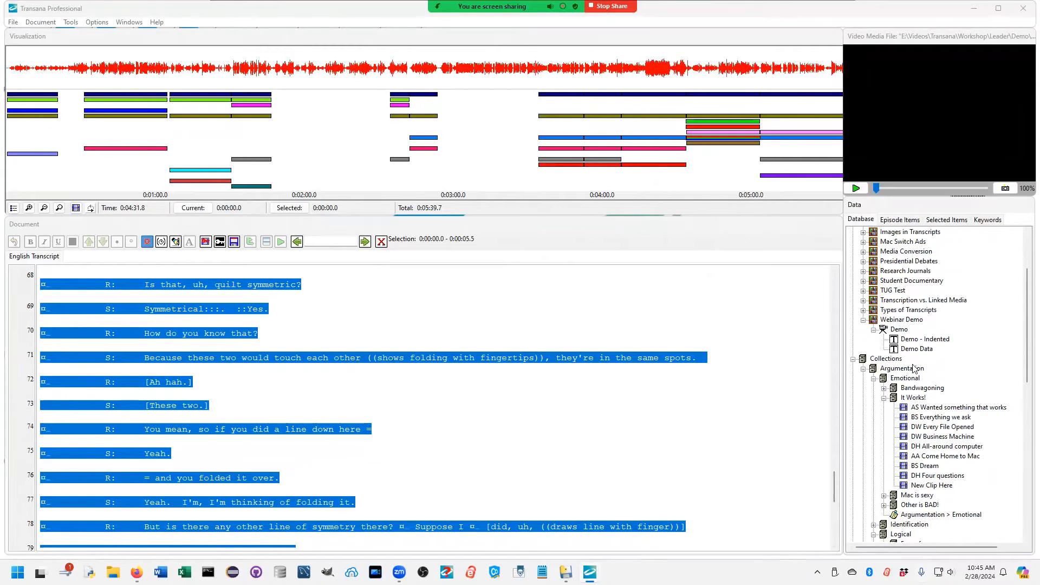
double_click(918, 340)
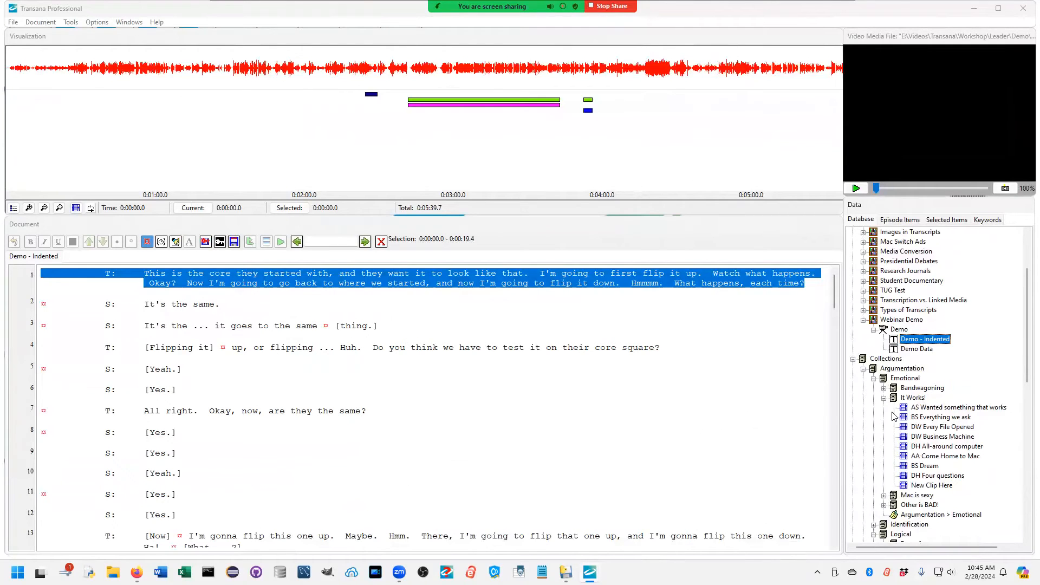
Step: Open the History of Coca-Cola document from the Coca Cola Ads library, suppress the document coding introduction and view its opening sections
scroll(894, 416, "up", 3)
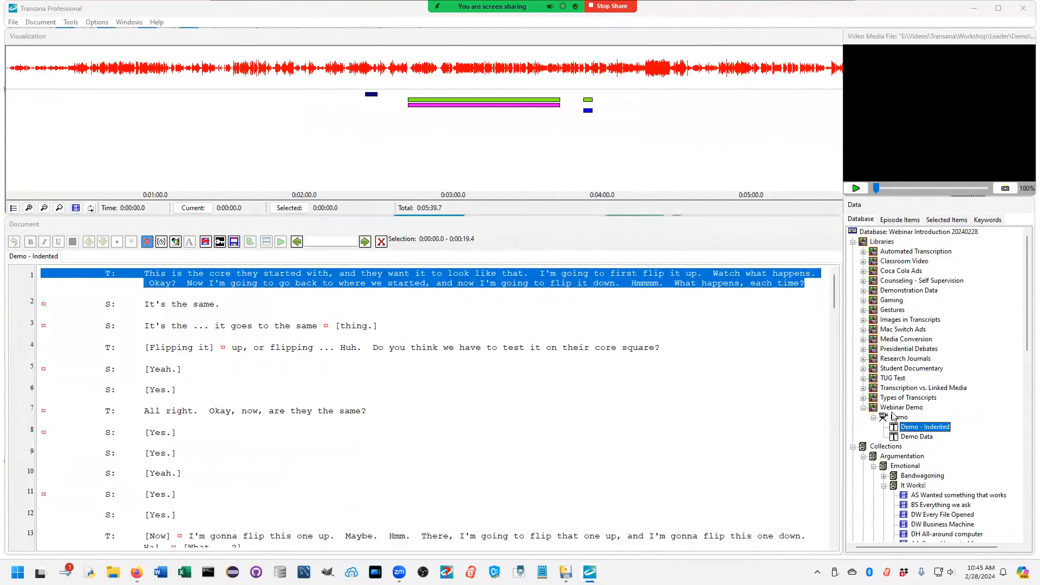
left_click(864, 251)
left_click(863, 251)
left_click(864, 271)
double_click(906, 437)
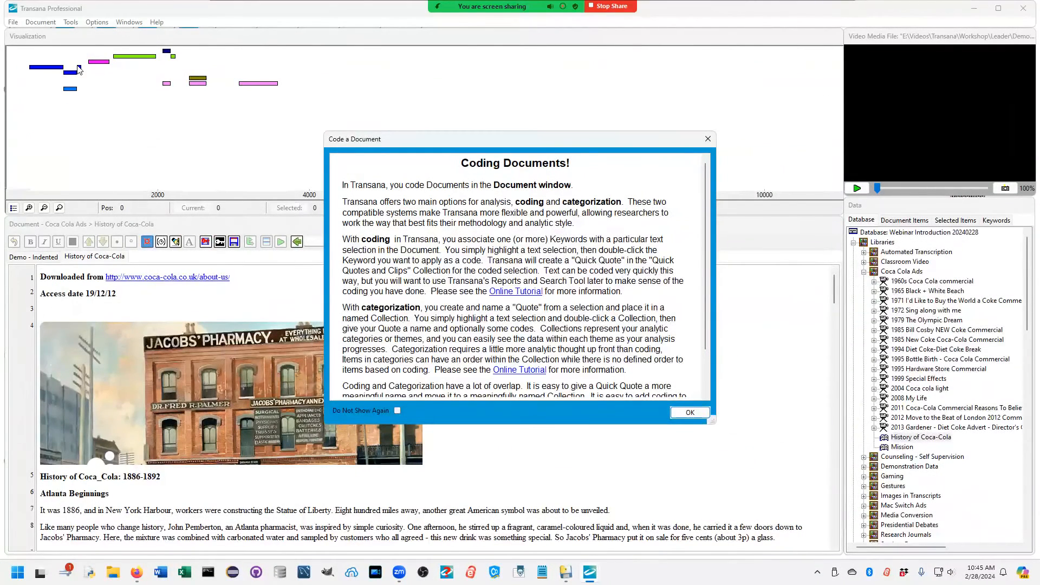
left_click(397, 411)
left_click(690, 413)
scroll(443, 360, "down", 1)
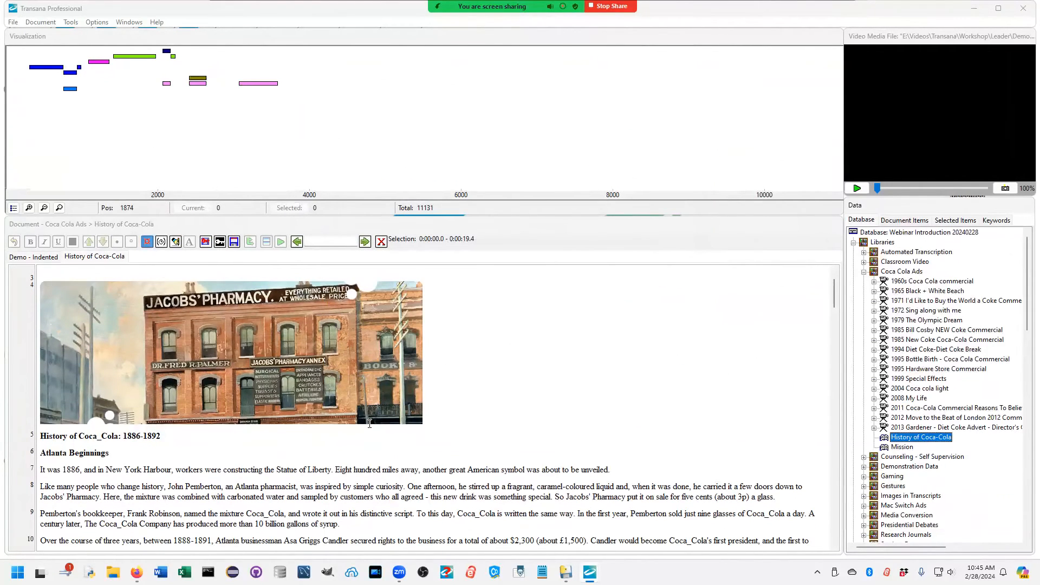
scroll(369, 423, "down", 1)
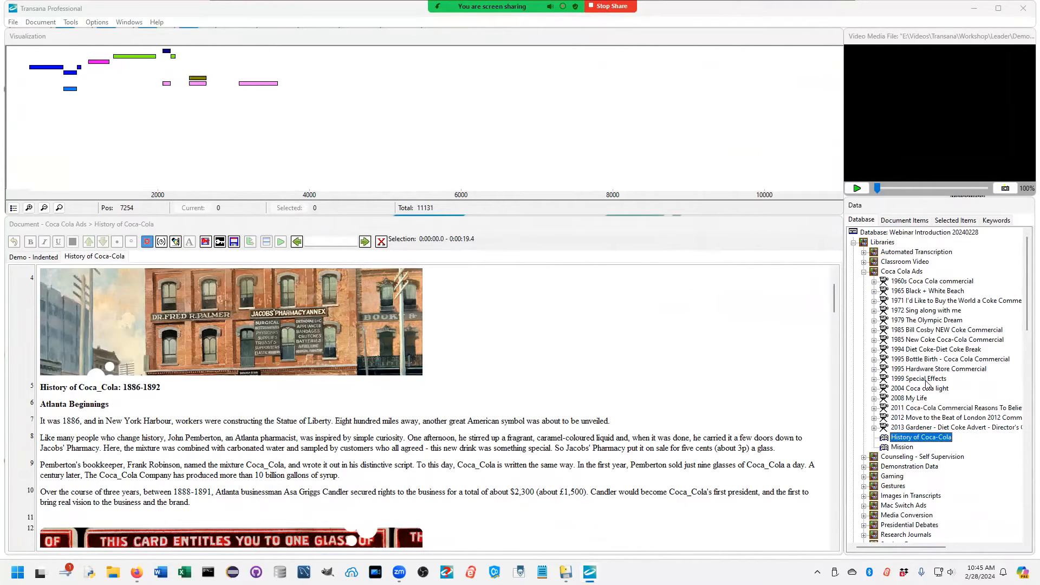
Step: Open the Assyrian Lion snapshot from the Images collection and place its window clear of the document's left part
left_click(864, 271)
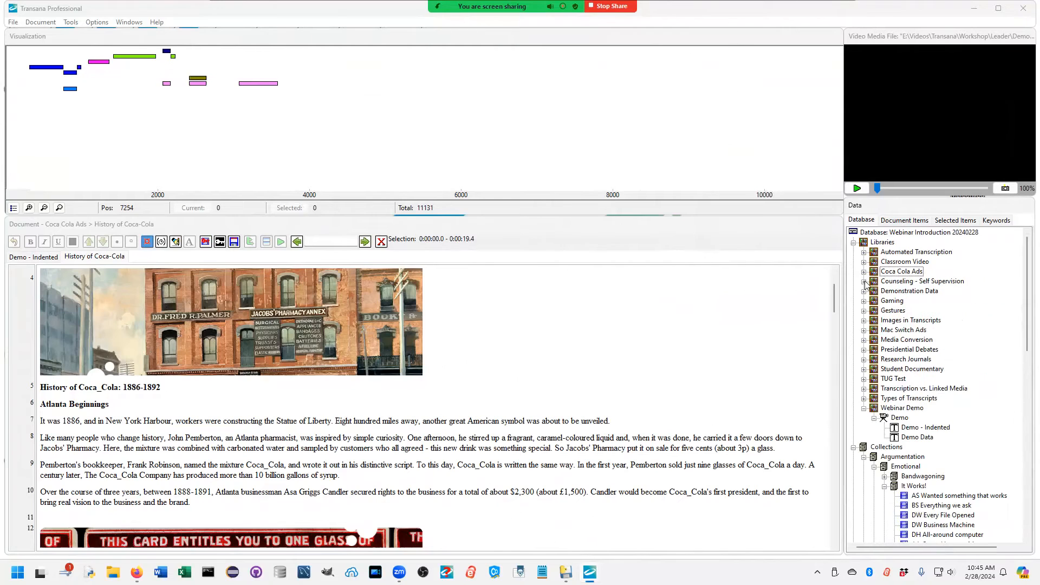
scroll(878, 435, "down", 10)
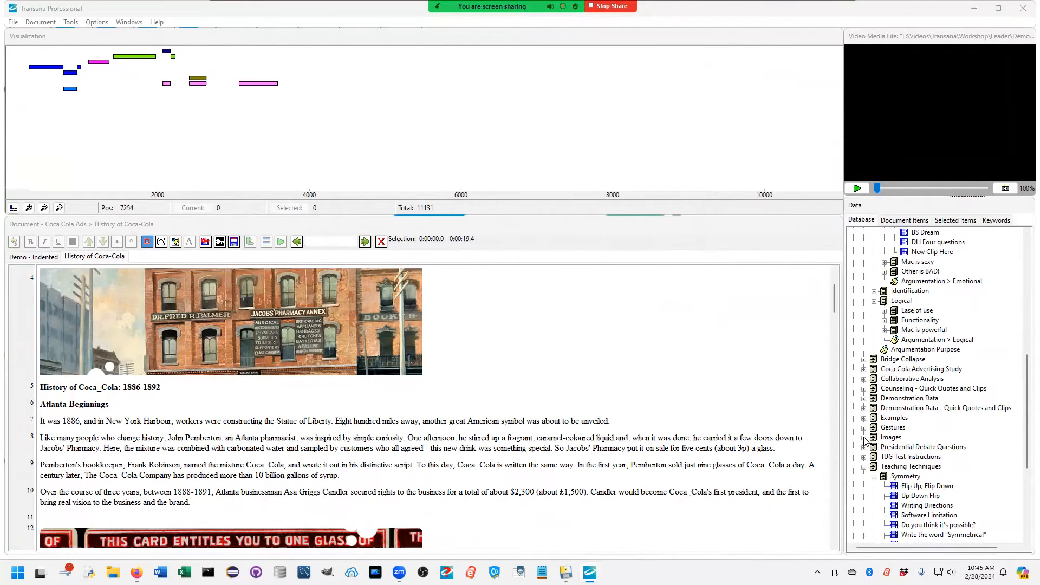
left_click(864, 438)
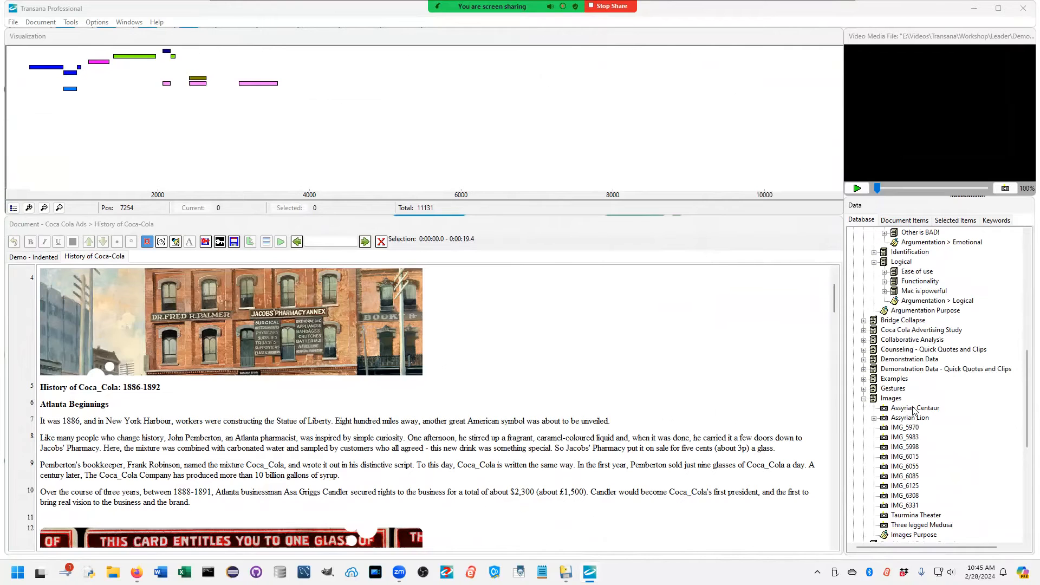
double_click(914, 419)
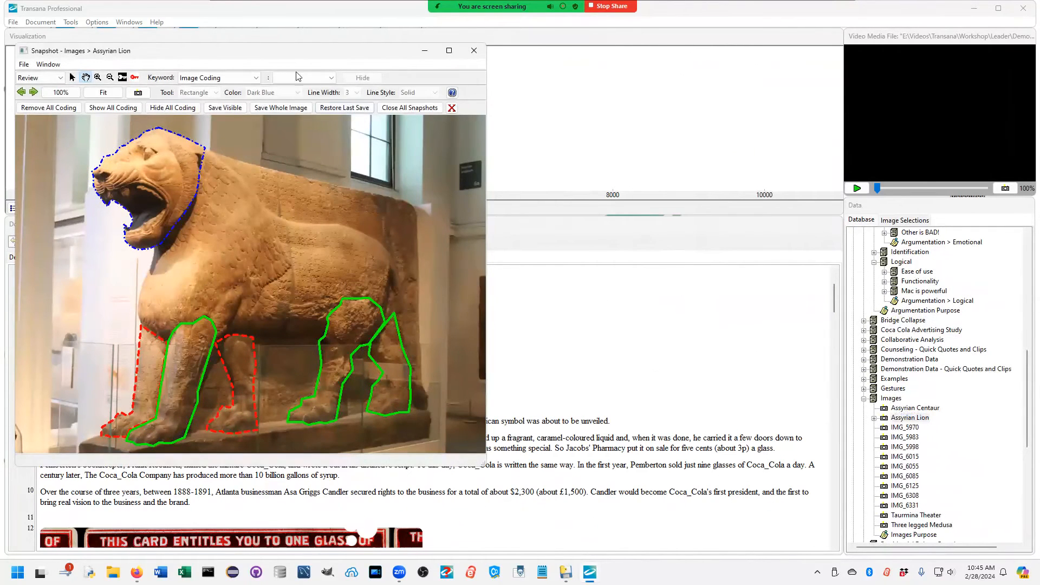
left_click(272, 43)
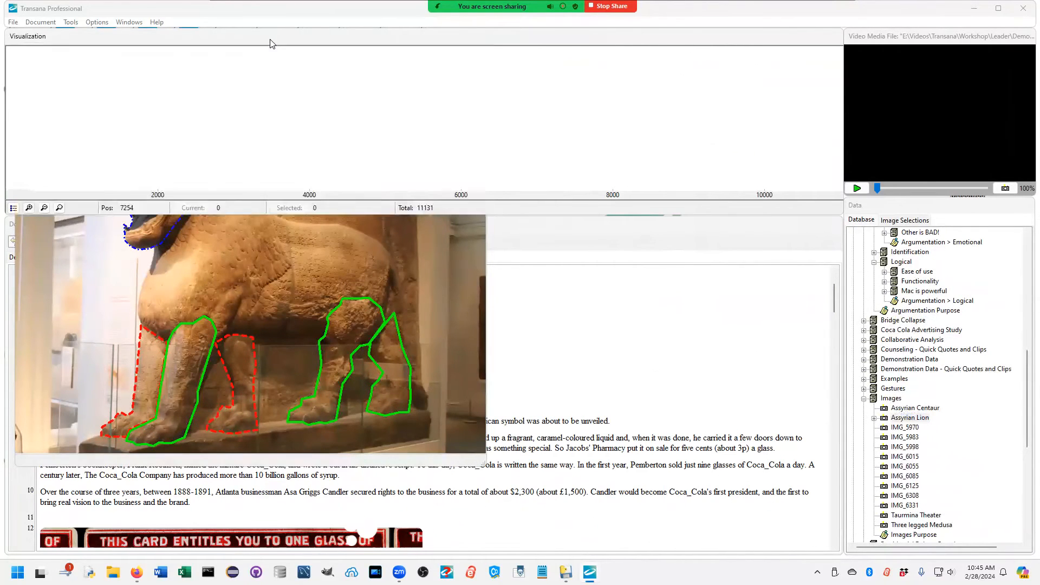
left_click(331, 256)
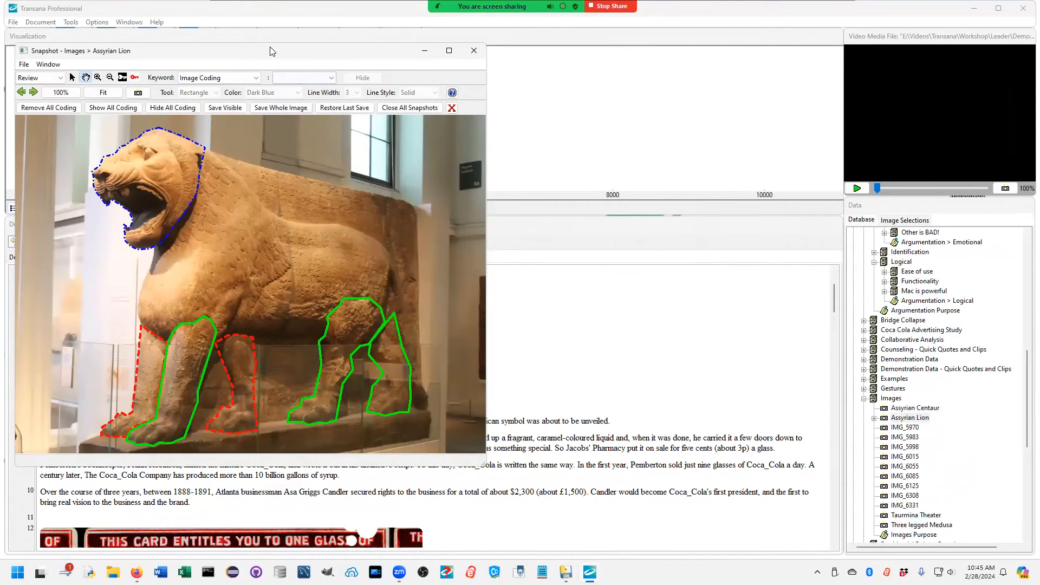
left_click_drag(272, 54, 597, 66)
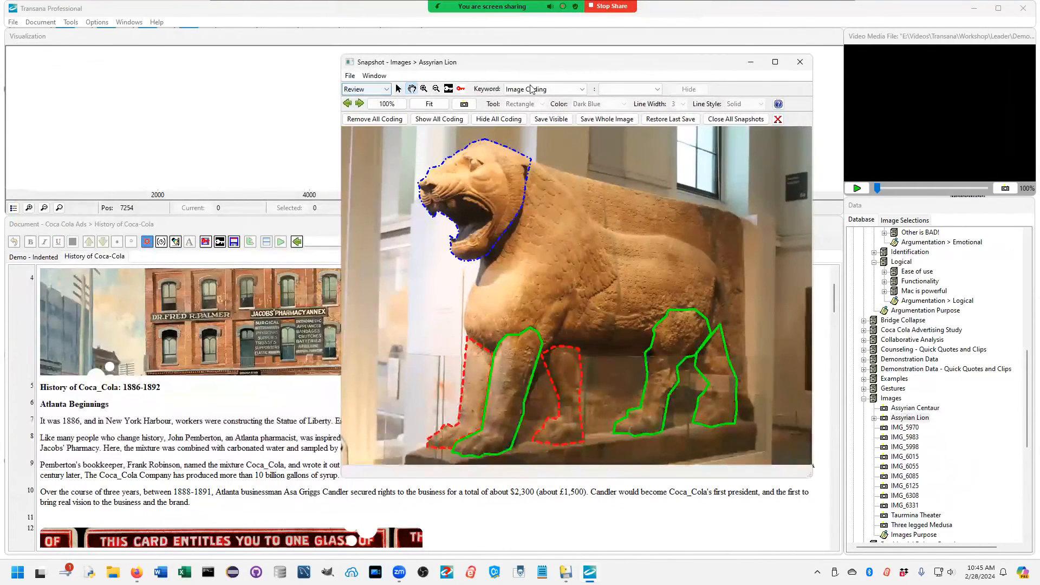
Step: Show the Assyrian Lion snapshot's coding key and place it beside the lion's hind legs
left_click(460, 89)
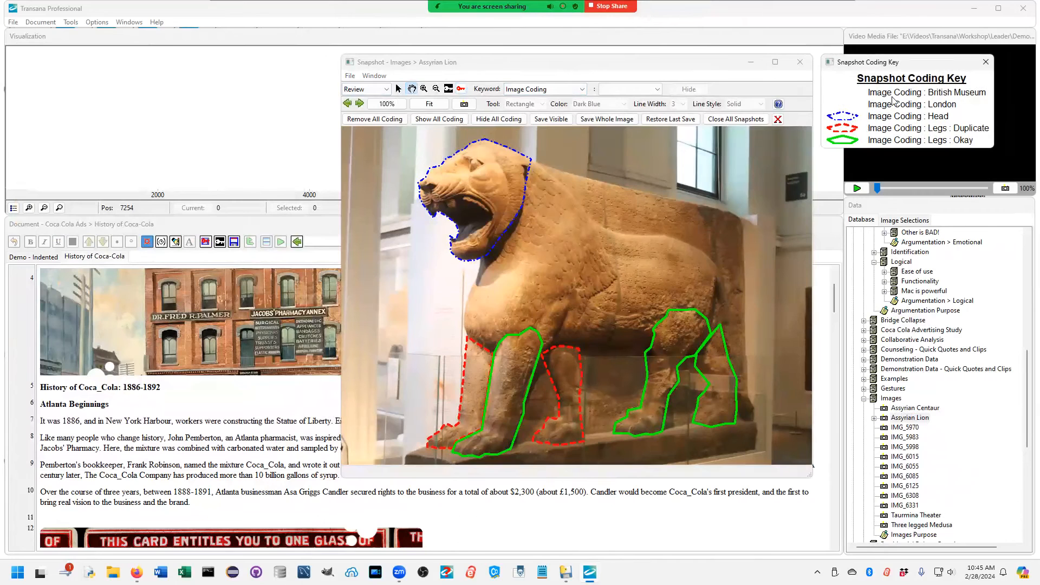
left_click_drag(879, 68, 515, 486)
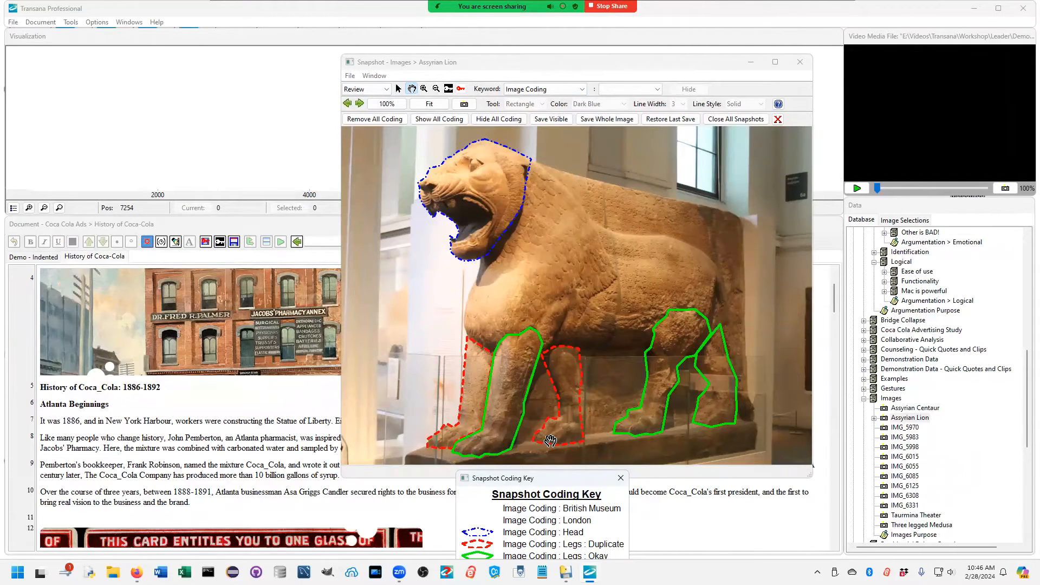
left_click_drag(563, 481, 871, 244)
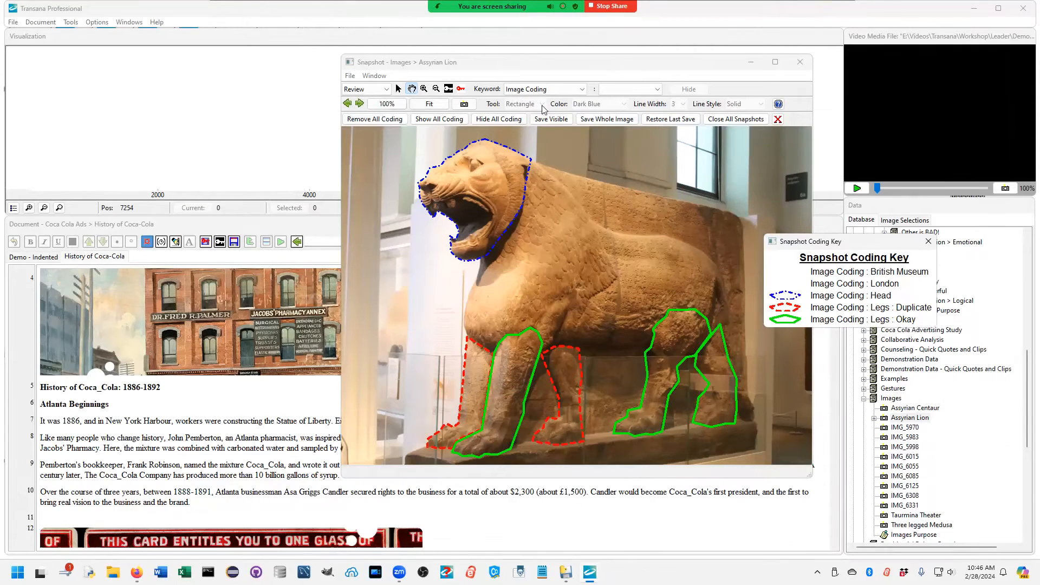
Step: Hide the Image Coding : Head coding on the Assyrian Lion snapshot
left_click(630, 90)
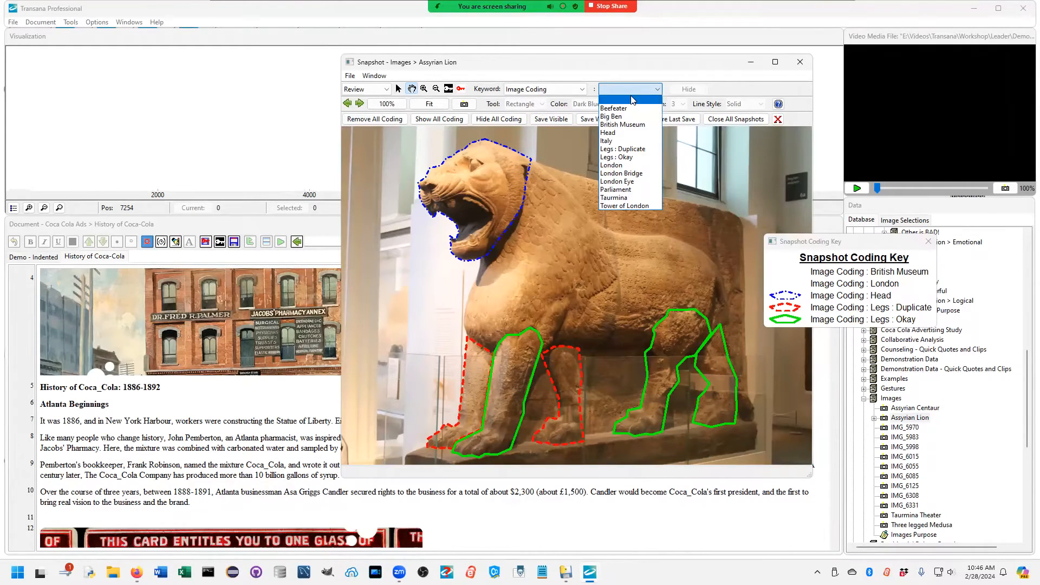
left_click(608, 133)
left_click(689, 89)
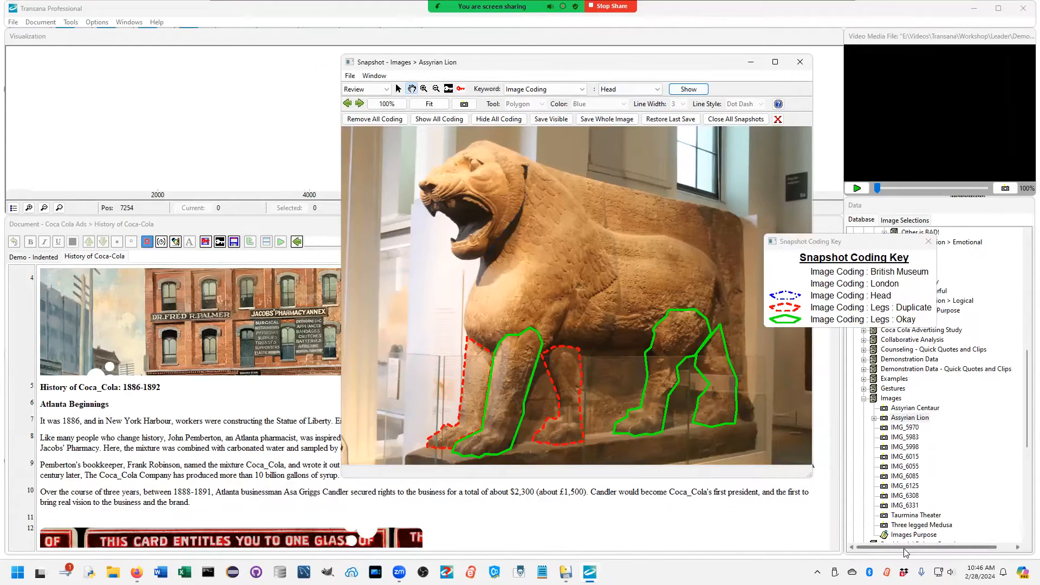
Step: View the Assyrian Centaur snapshot in a widened window beside the Assyrian Lion, and close both snapshots
double_click(916, 409)
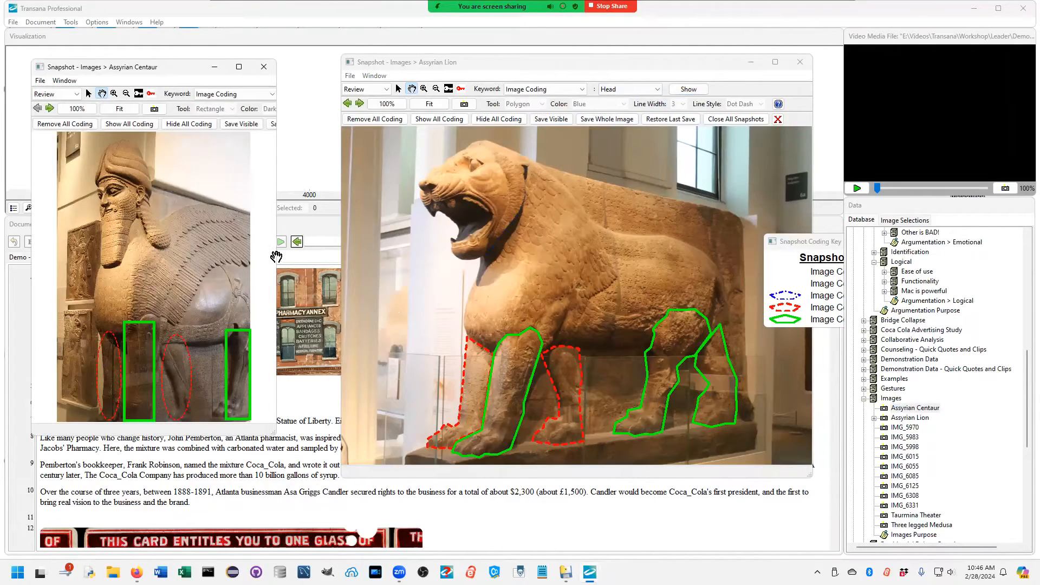
left_click_drag(279, 255, 380, 257)
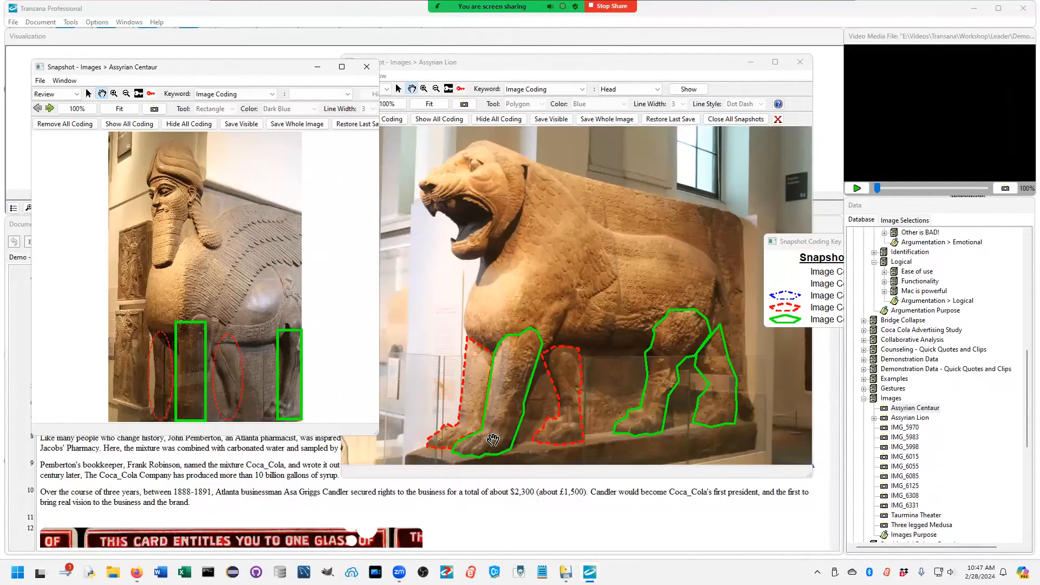
left_click(647, 233)
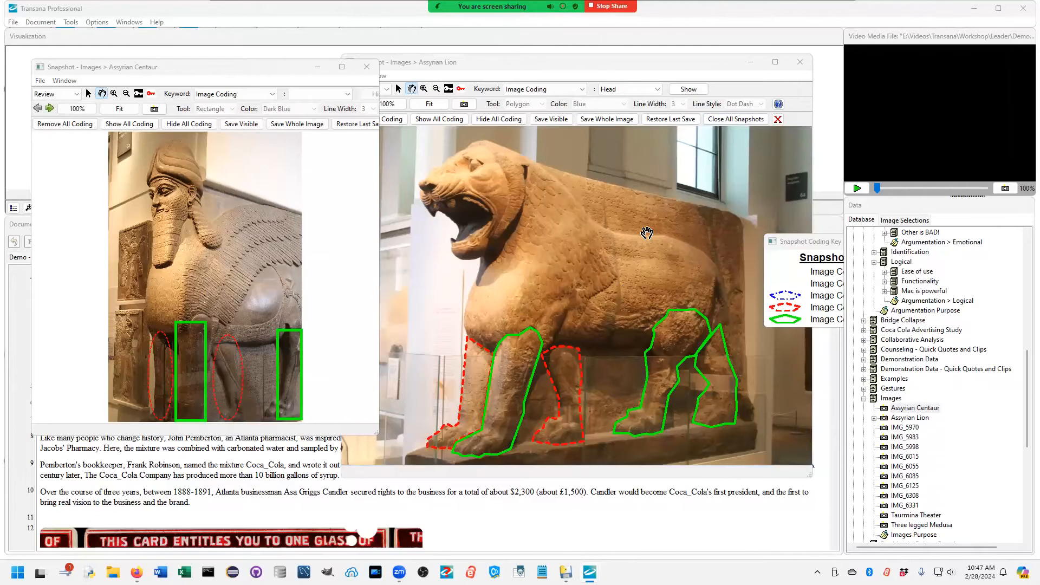
left_click(809, 61)
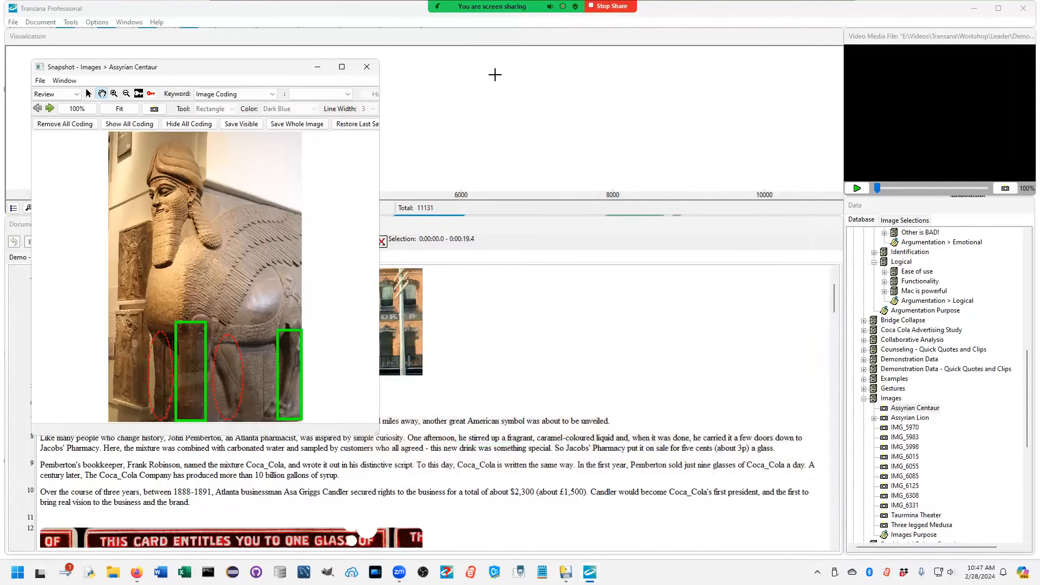
left_click(366, 67)
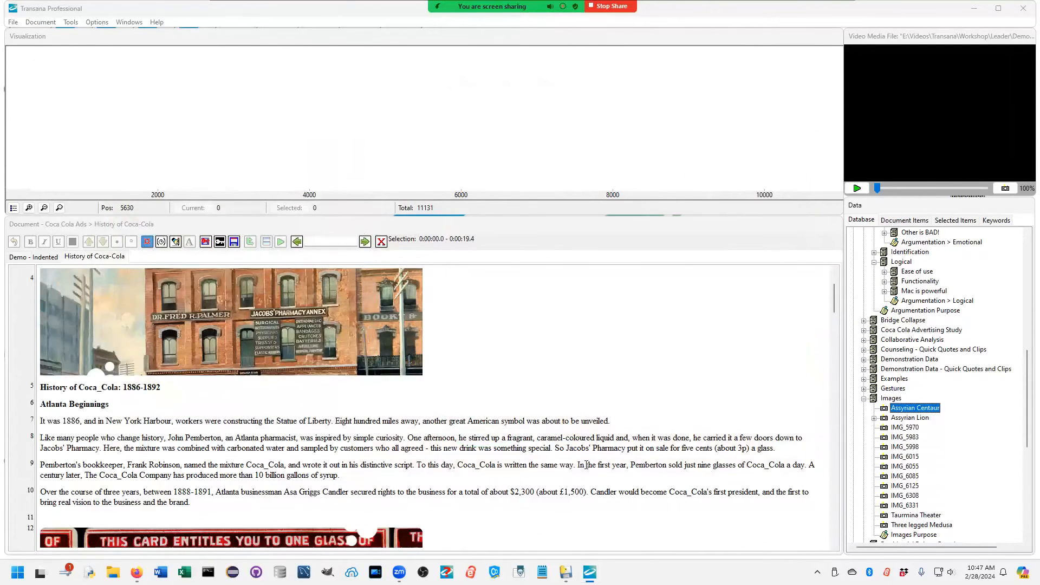
Step: Open the TUG Test PDF document from the TUG Test library and suppress the PDF coding introduction
scroll(958, 461, "up", 5)
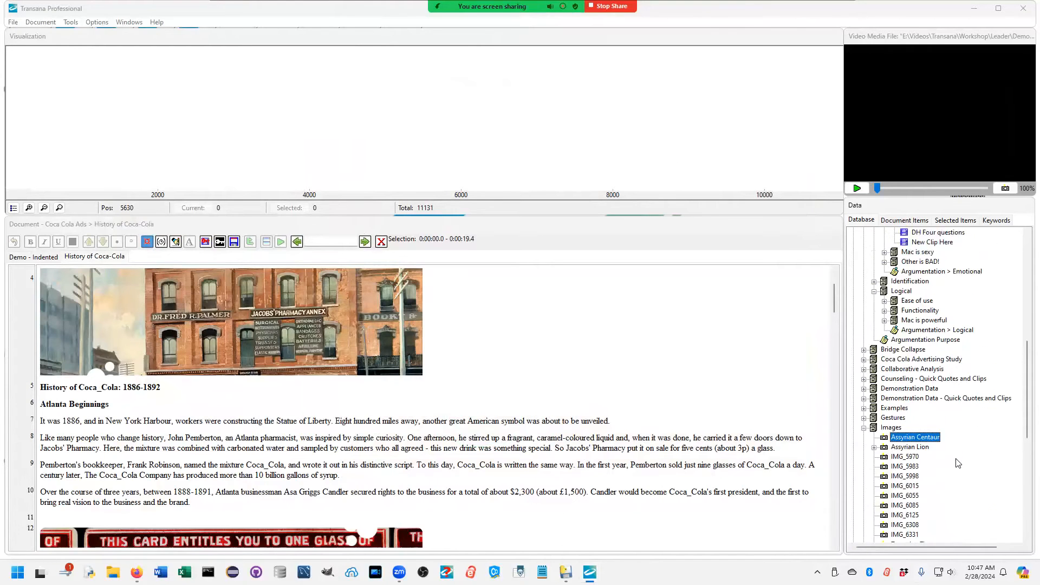
scroll(958, 462, "up", 7)
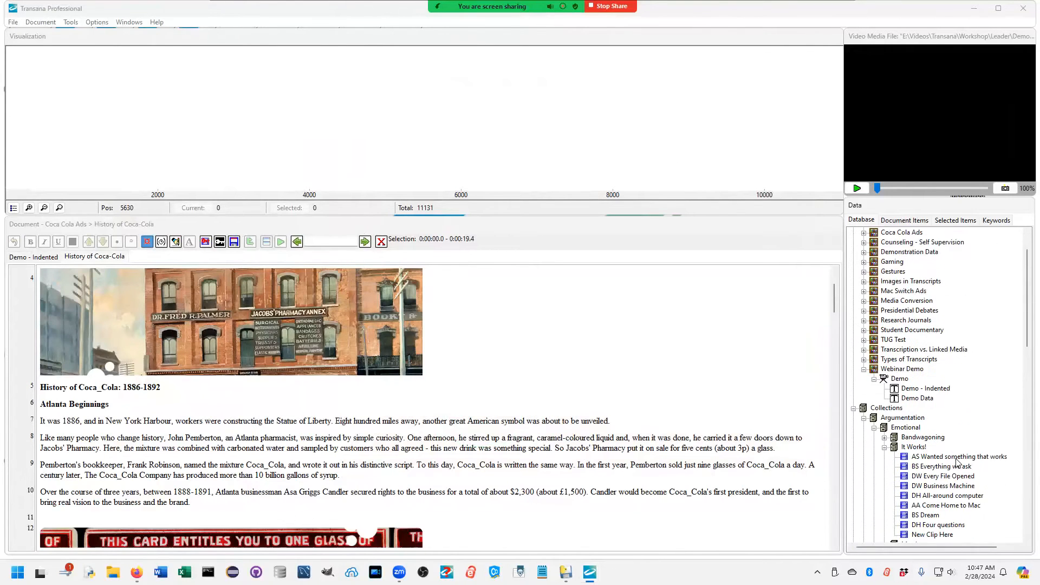
left_click(863, 380)
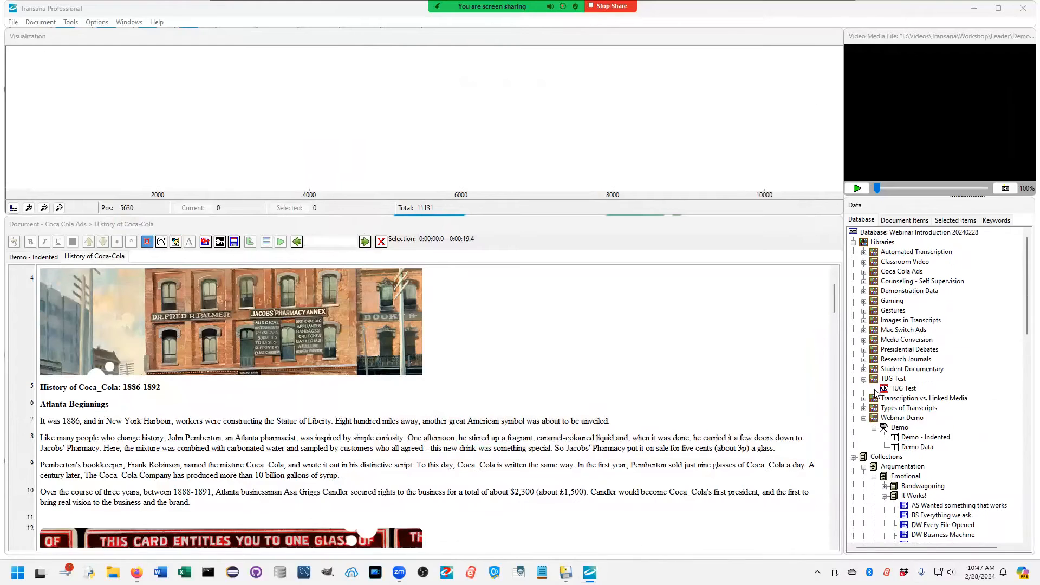
double_click(896, 389)
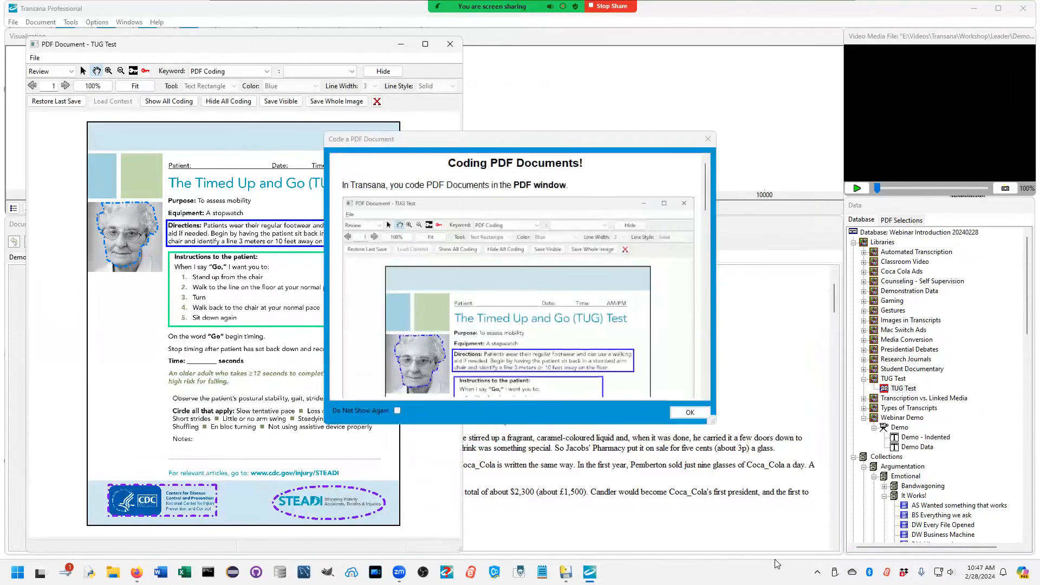
left_click(398, 411)
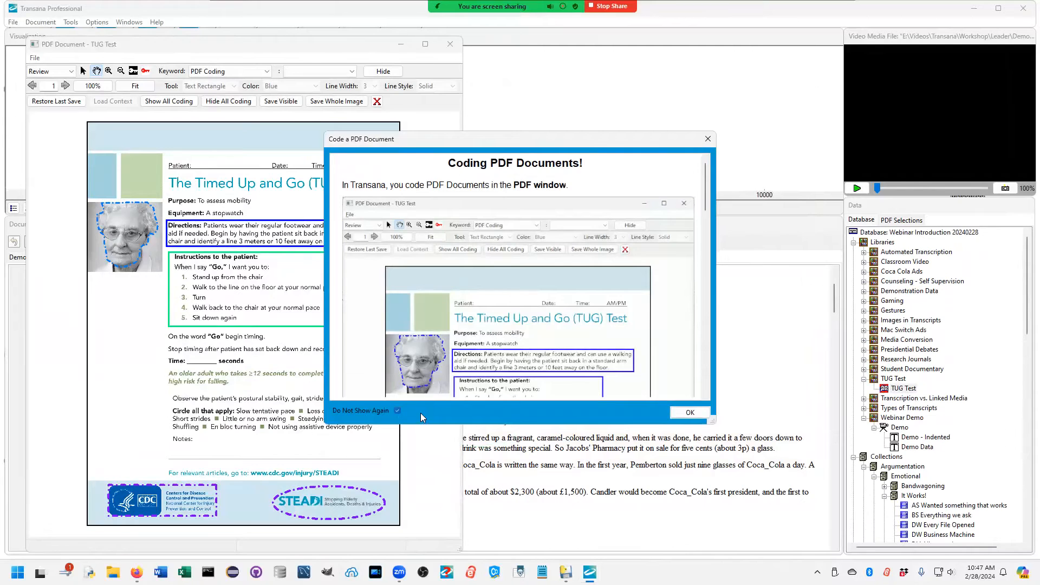
left_click(690, 413)
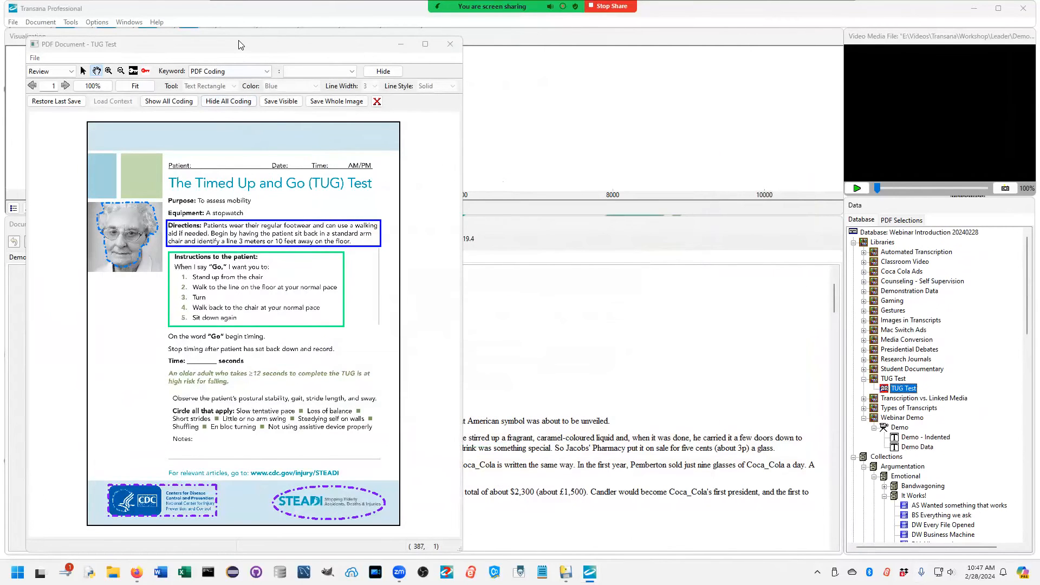
Step: Move the TUG Test window clear of the document's left part and open TUG Directions from its list of PDF selections
left_click_drag(319, 45, 646, 31)
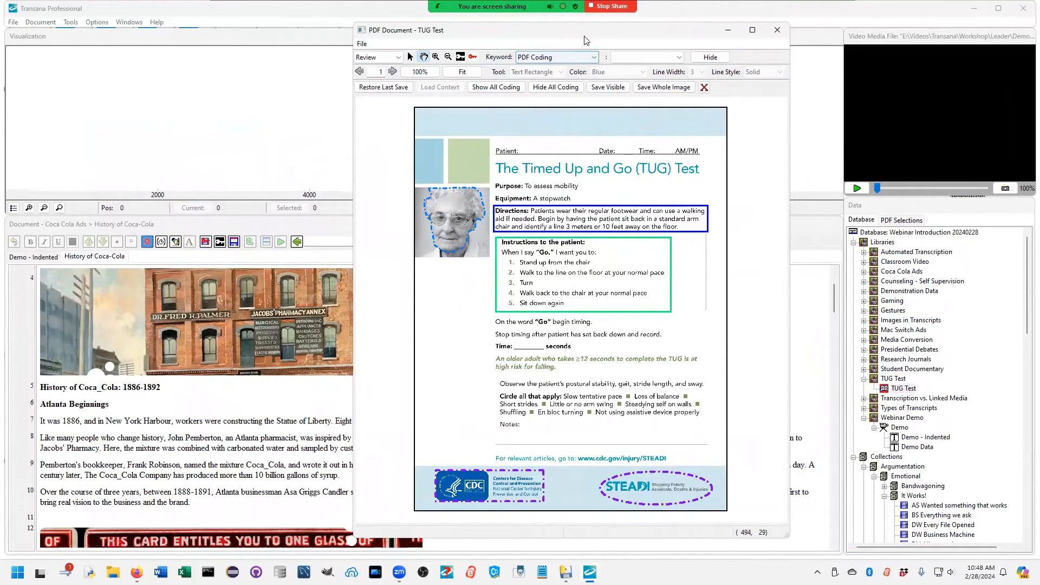
left_click(909, 217)
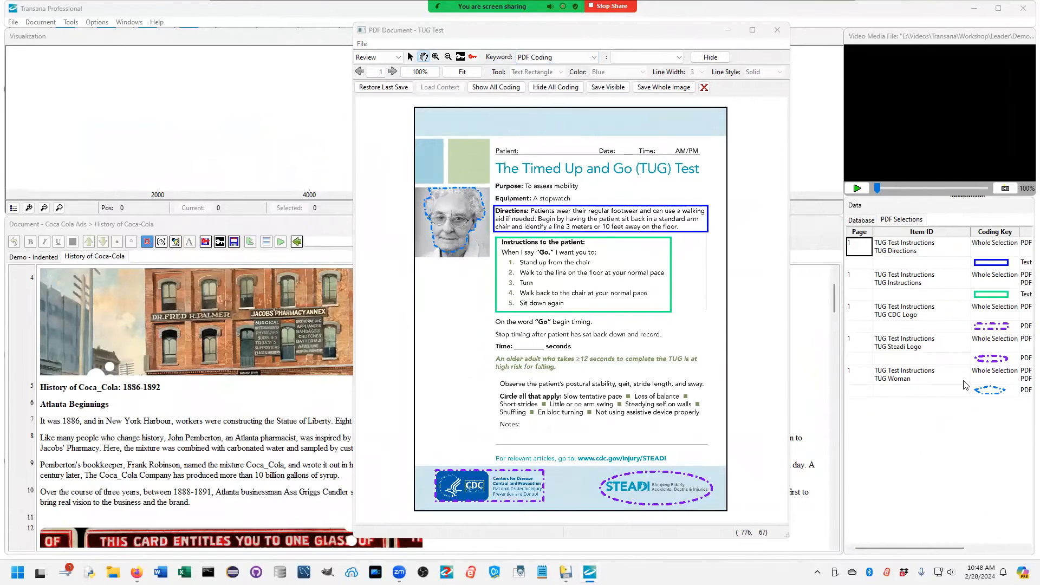
double_click(899, 253)
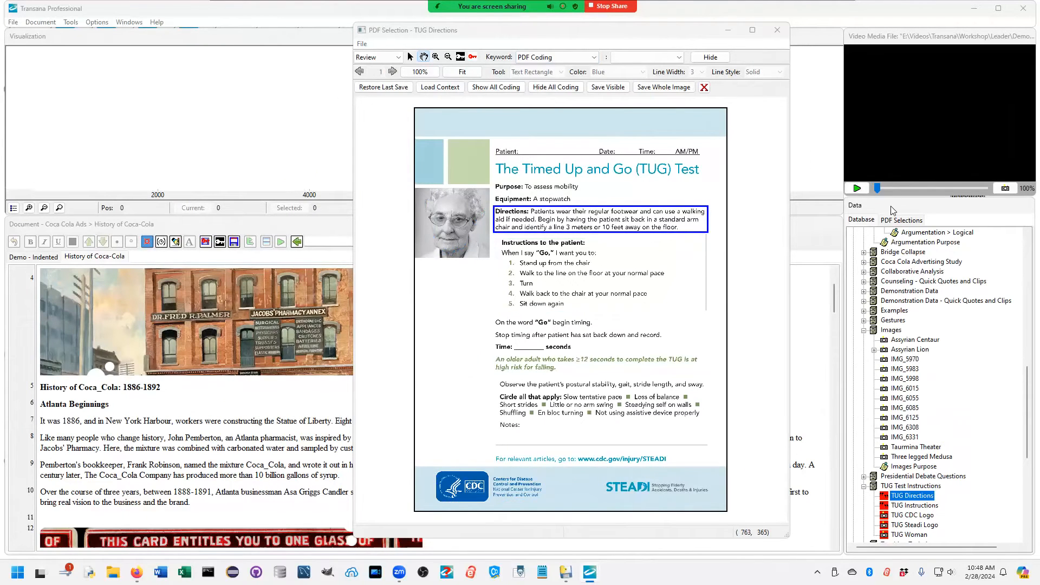
Step: View the TUG Instructions, TUG Steadi Logo and TUG Woman items of the TUG Test Instructions collection in turn
double_click(918, 506)
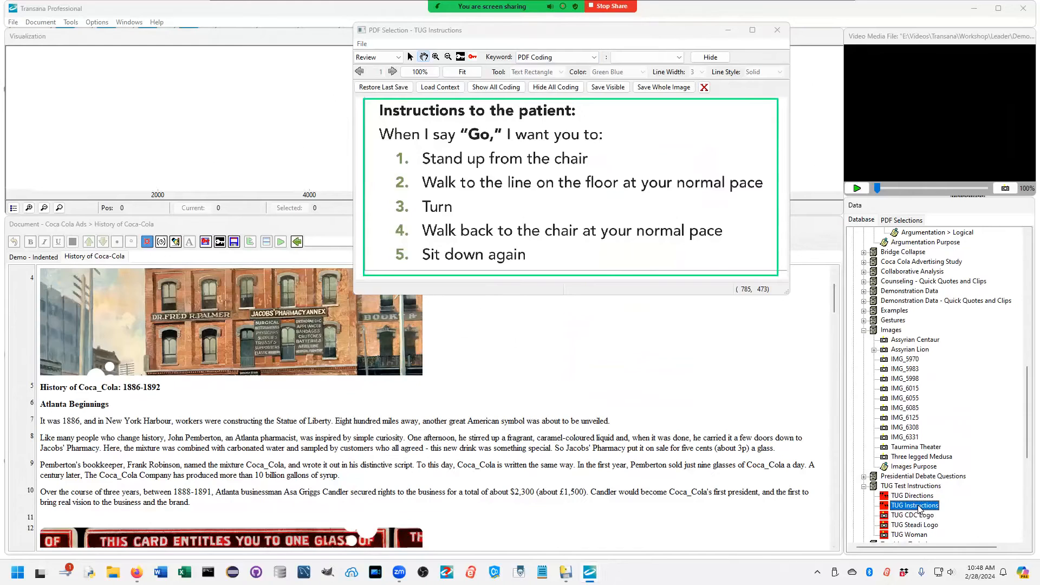
double_click(915, 525)
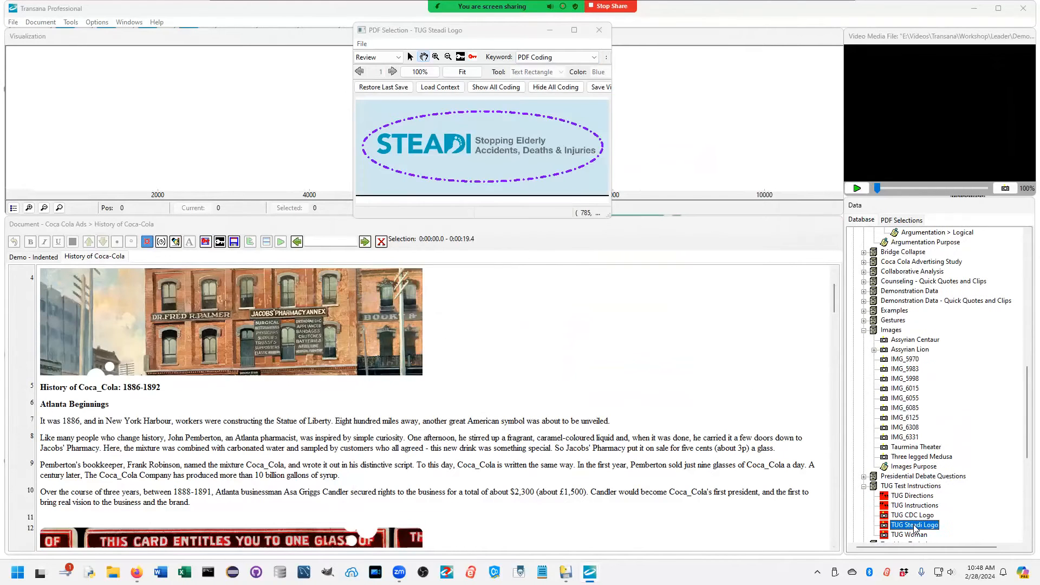
double_click(915, 534)
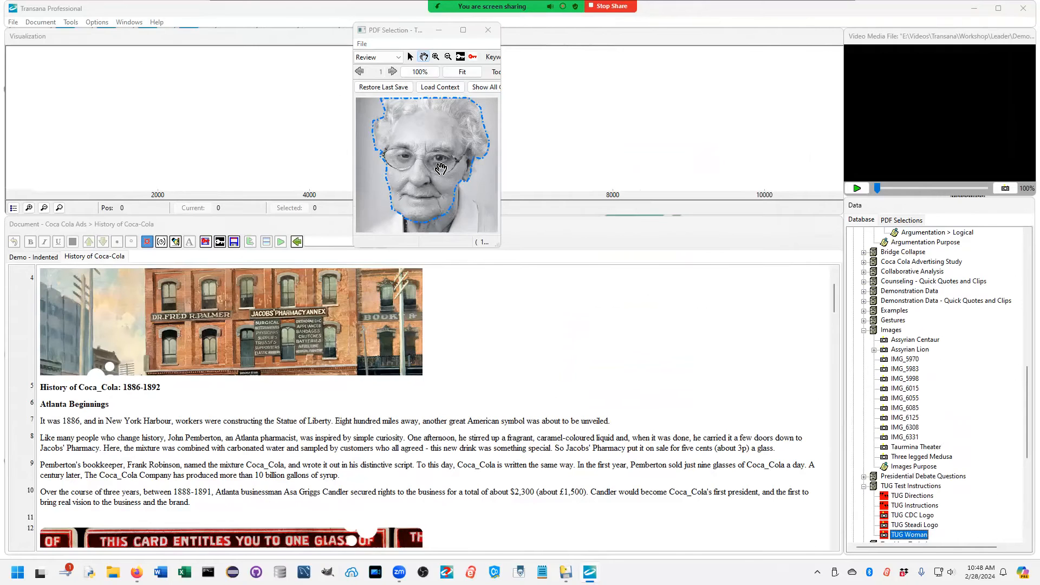
Step: Reopen the TUG Instructions quote, locate it in its source PDF document and close the PDF window
double_click(914, 506)
right_click(916, 506)
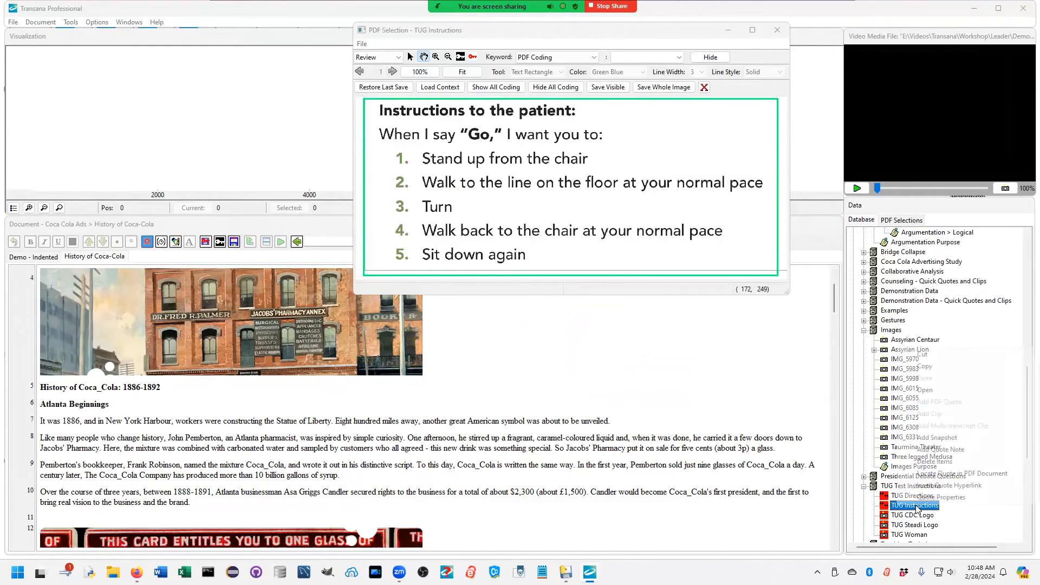
left_click(933, 474)
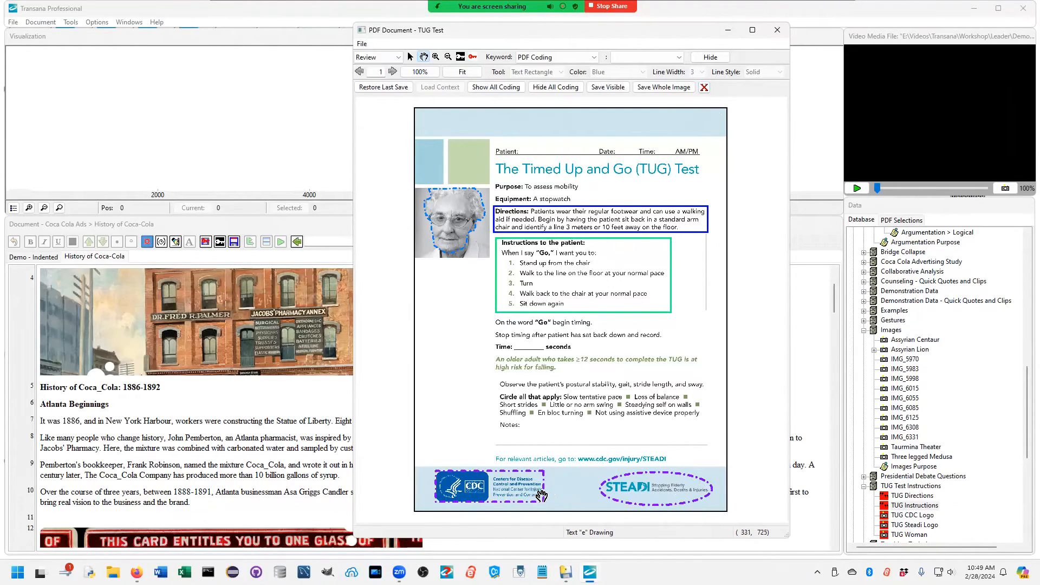
left_click(778, 30)
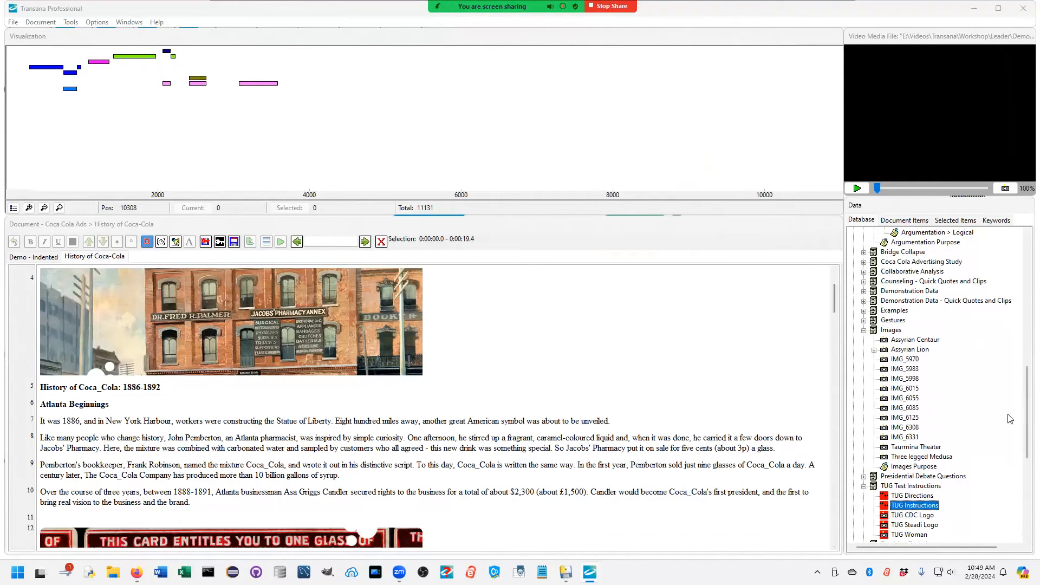
Step: Collapse the Images, TUG Test Instructions and Teaching Techniques collections in the database tree
left_click(864, 330)
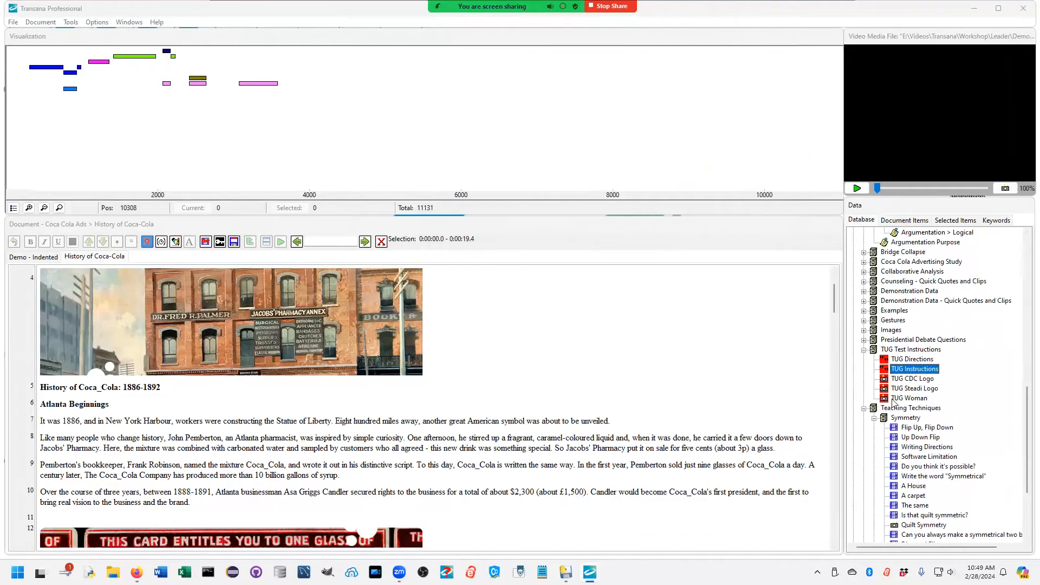
left_click(864, 349)
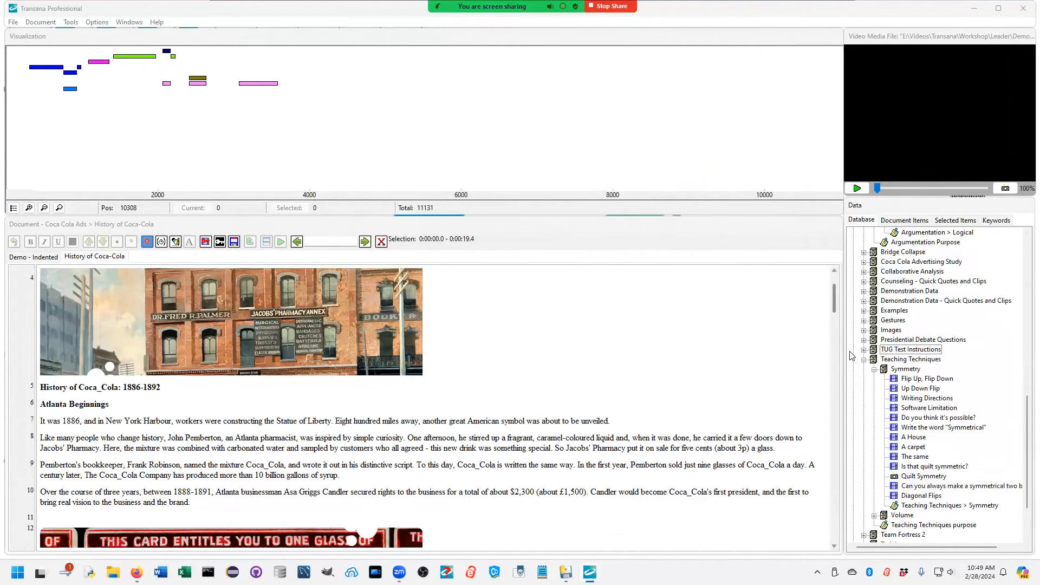
left_click(864, 360)
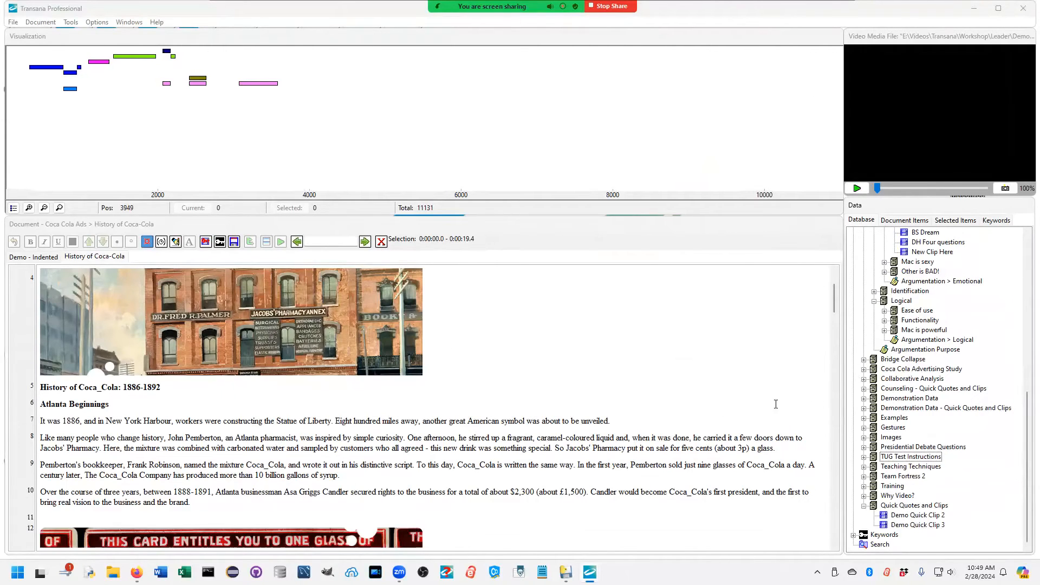
Step: Clear all loaded documents and media from the workspace with the New command
scroll(934, 515, "up", 10)
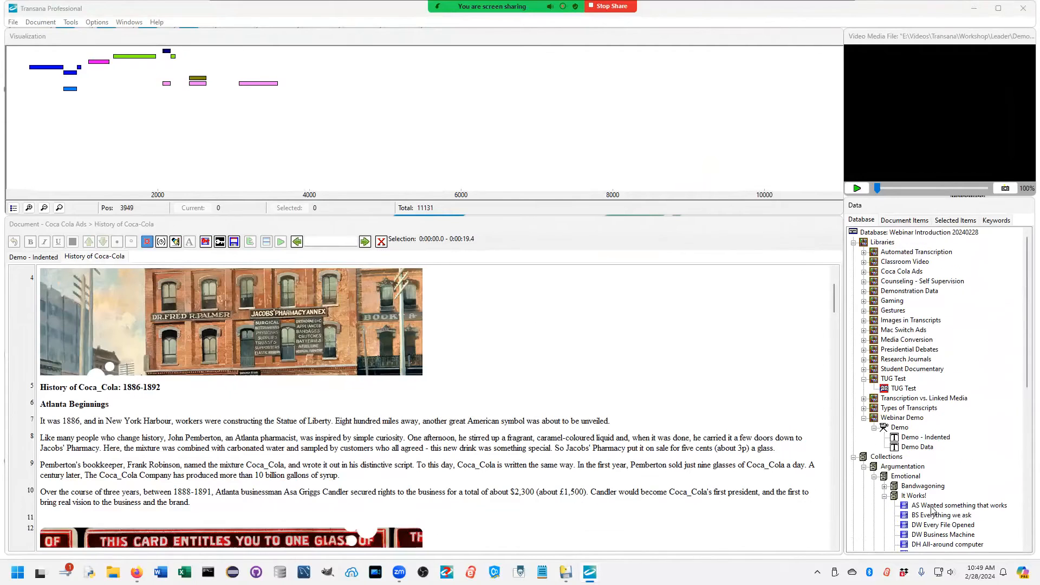
left_click(12, 22)
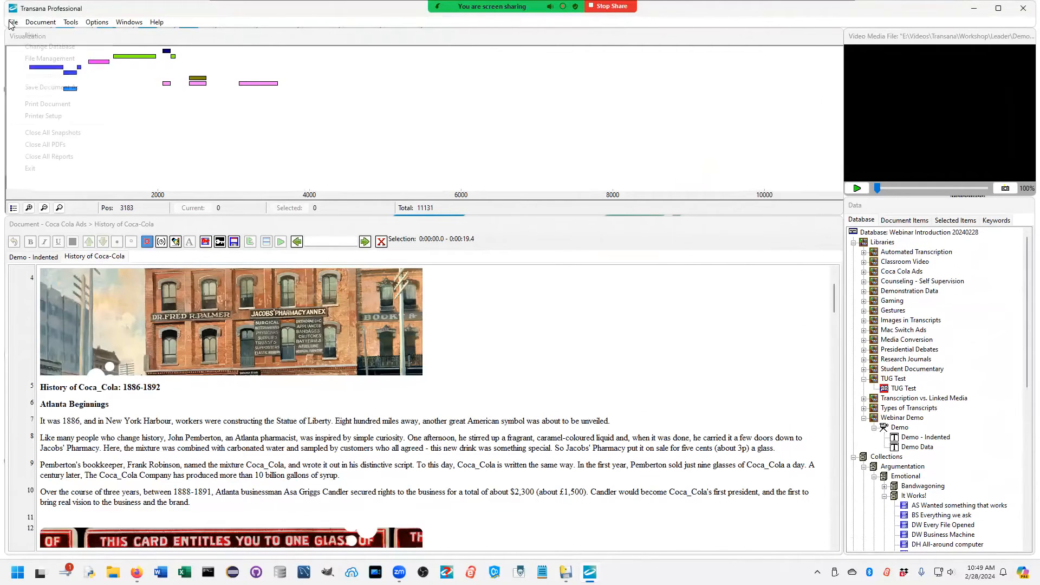
left_click(27, 37)
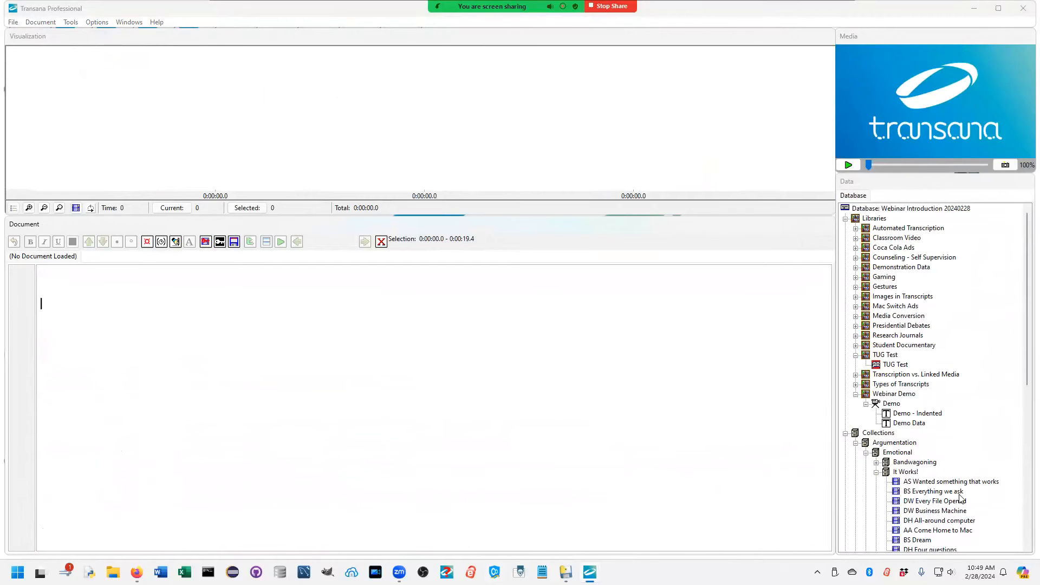
Step: Tidy the database tree by collapsing the Argumentation and Quick Quotes and Clips collections and the TUG Test and Webinar Demo libraries
left_click(845, 218)
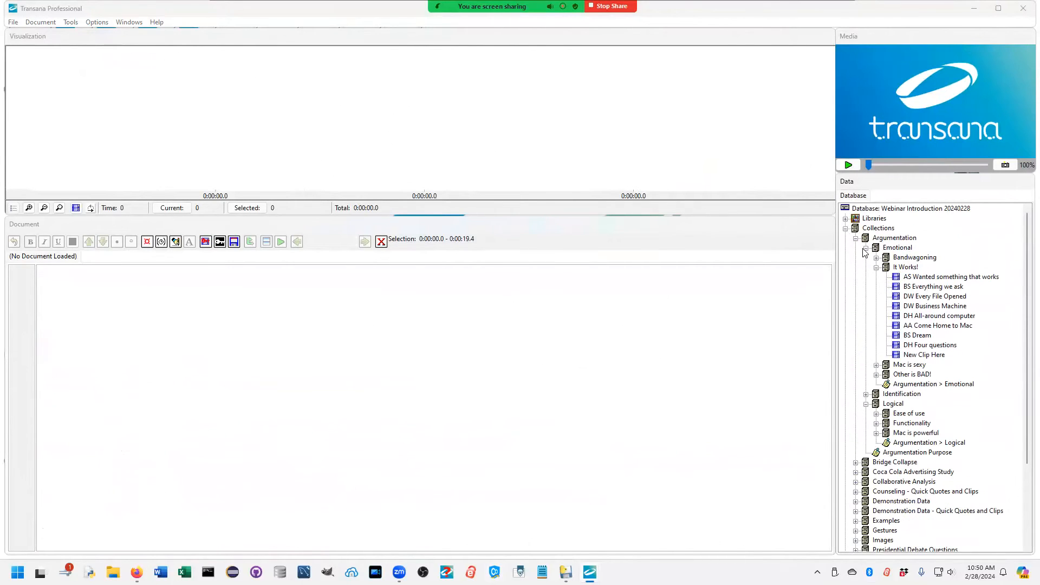
left_click(855, 239)
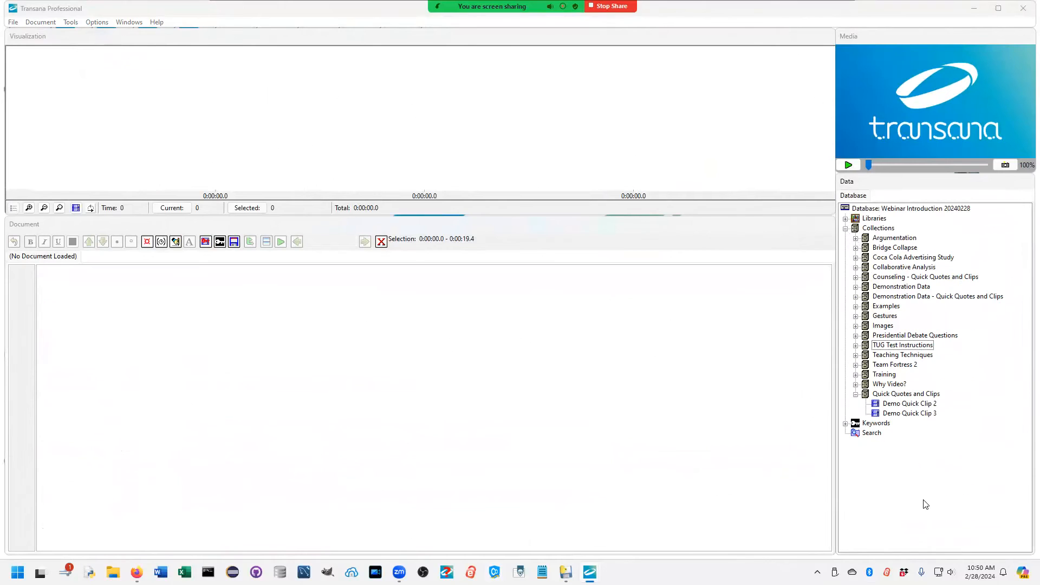
left_click(855, 394)
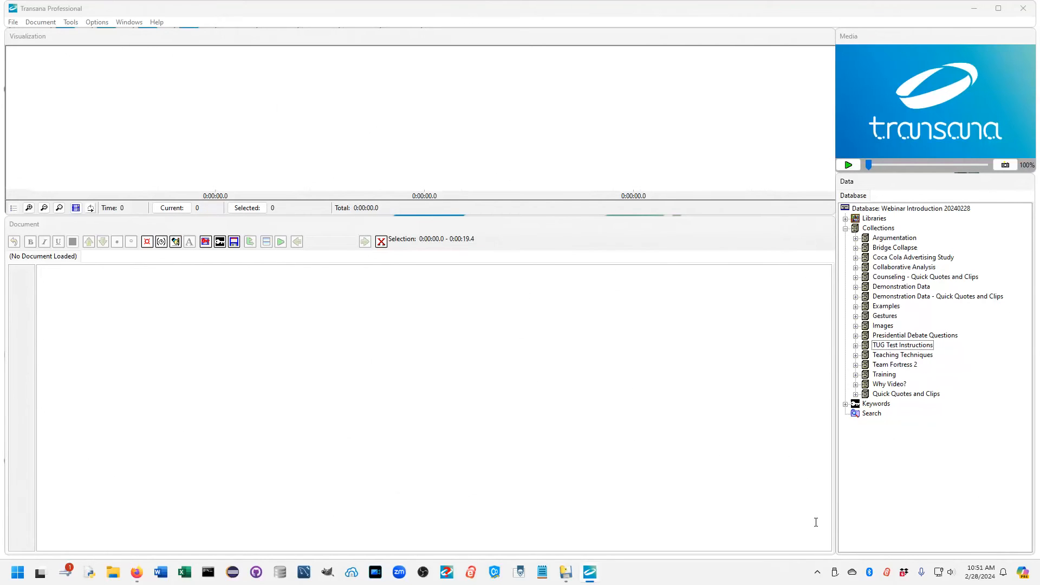
left_click(846, 219)
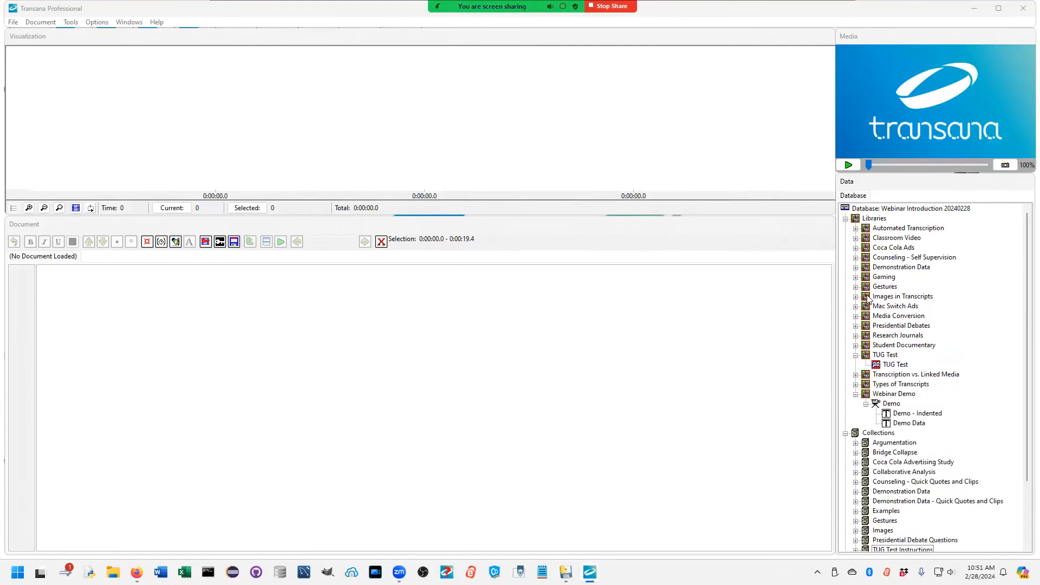
left_click(856, 355)
left_click(856, 384)
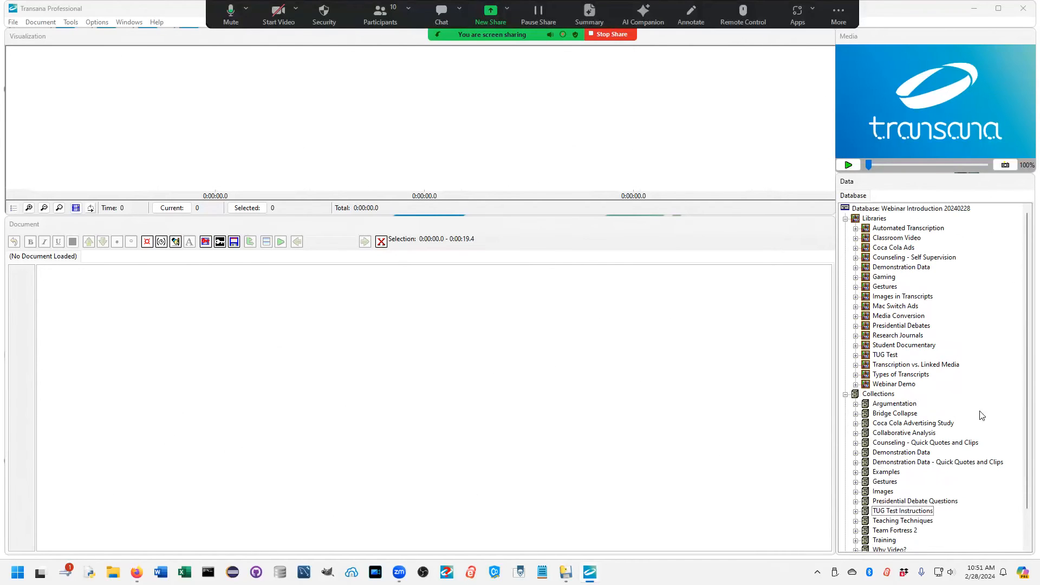
Step: Generate a Word Frequency Report for the 20080926 Presidential Debate episode in the Presidential Debates library
left_click(856, 326)
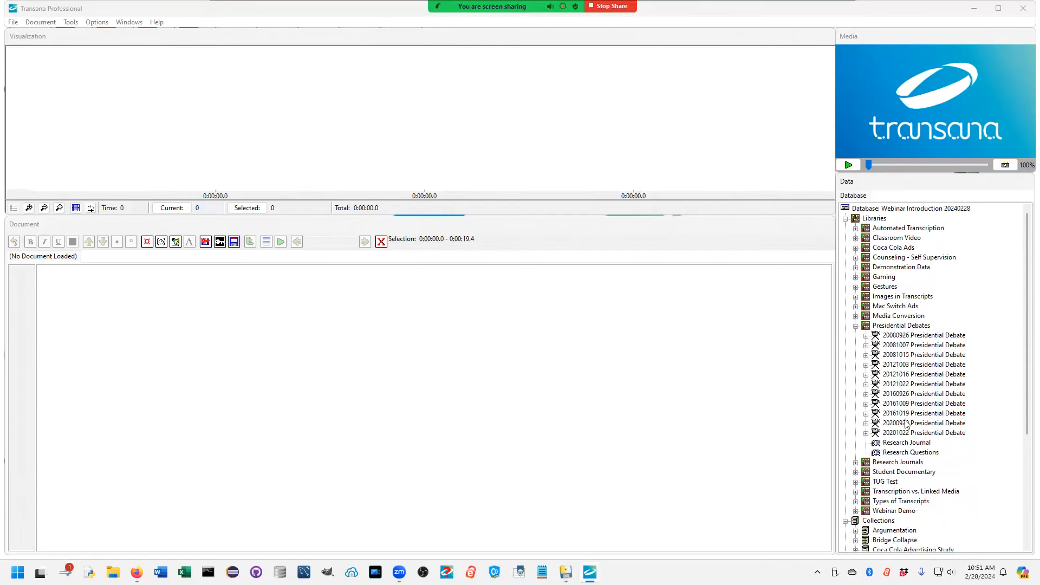
left_click(908, 336)
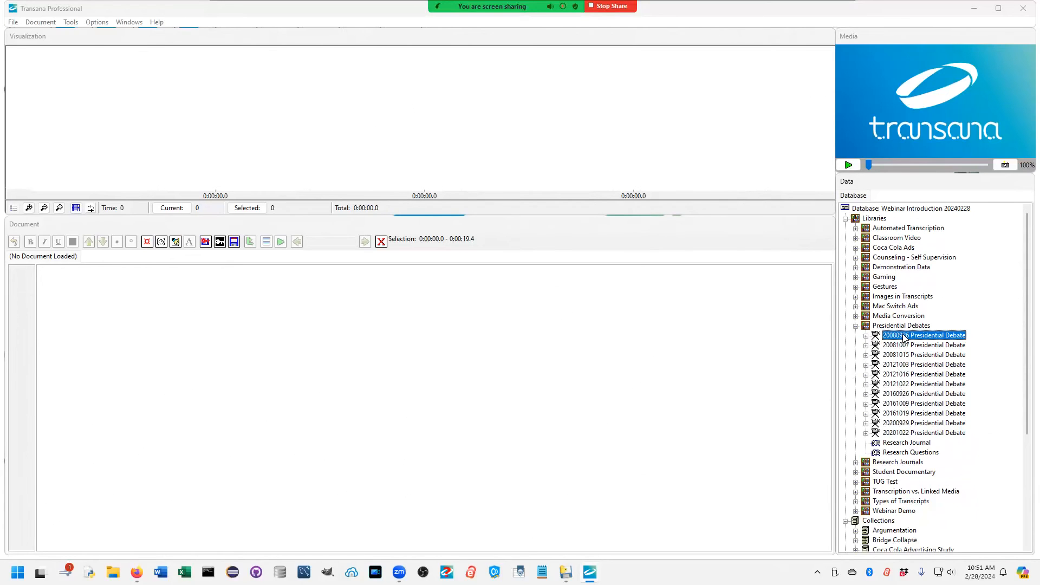
right_click(904, 337)
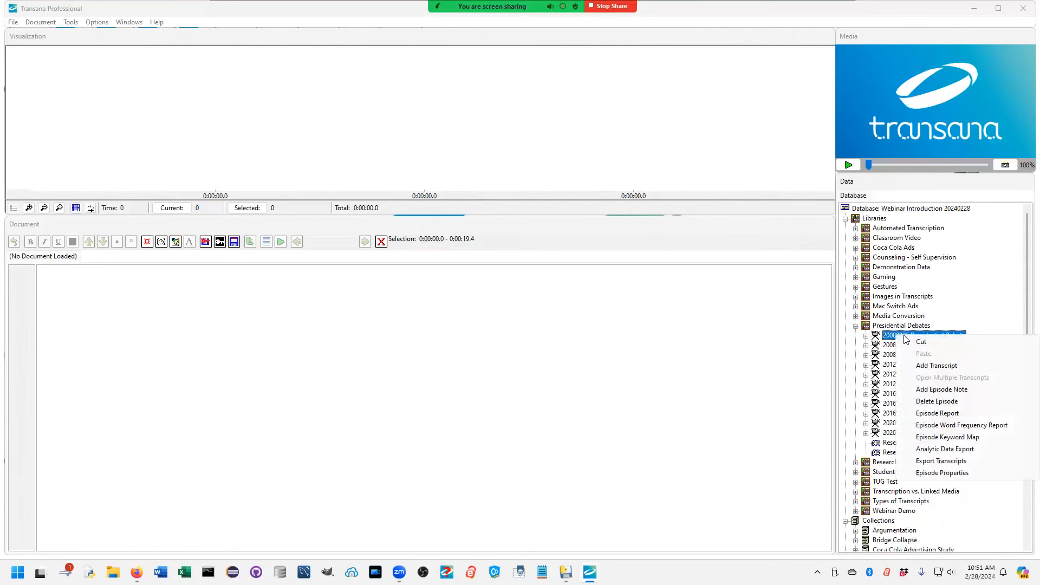
left_click(960, 426)
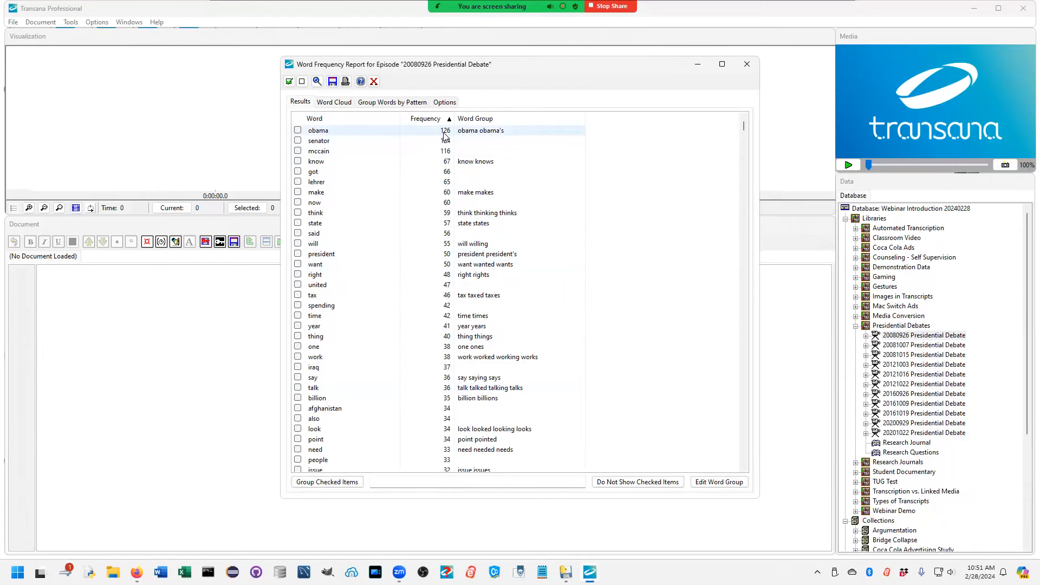
Step: Examine the word groups for president, want and work in the report, view the word cloud, and close the report
left_click(493, 256)
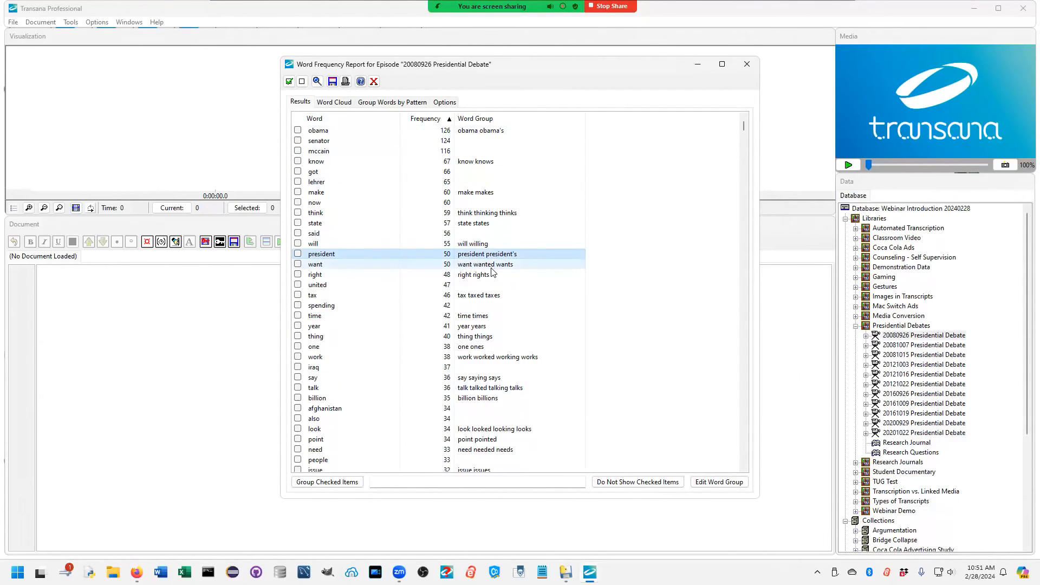
left_click(503, 267)
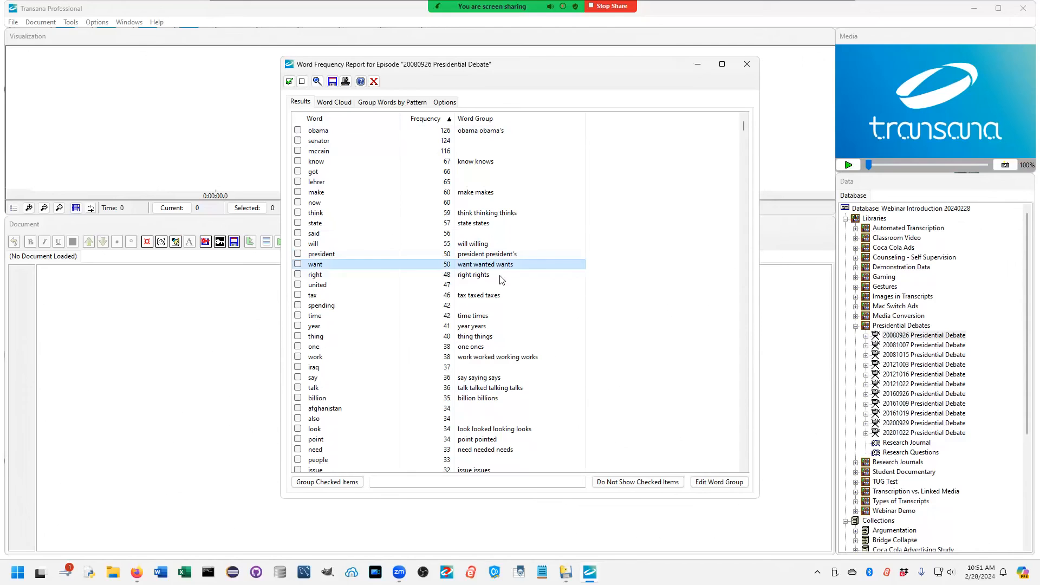
left_click(498, 359)
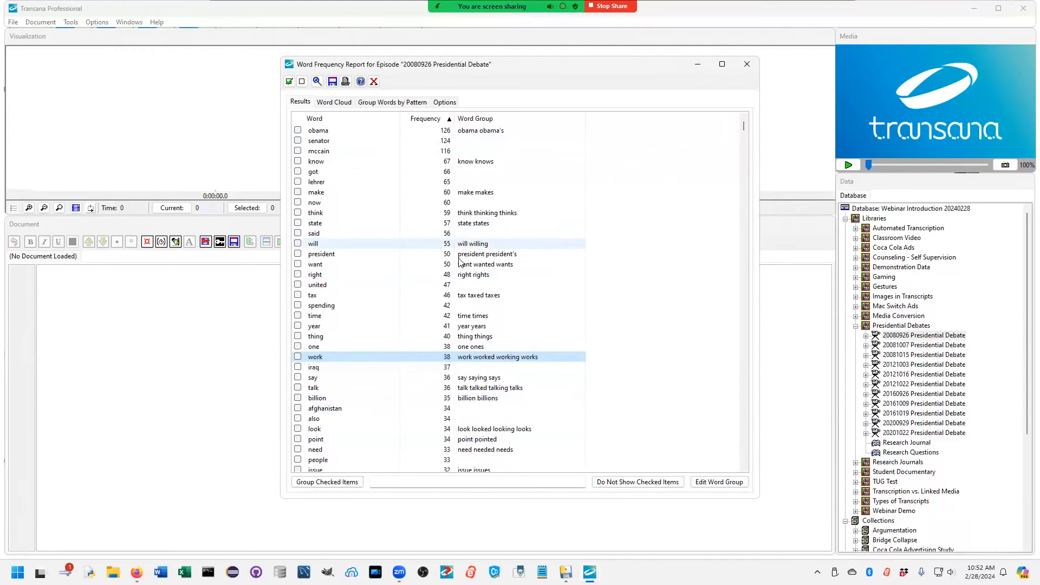
left_click(335, 102)
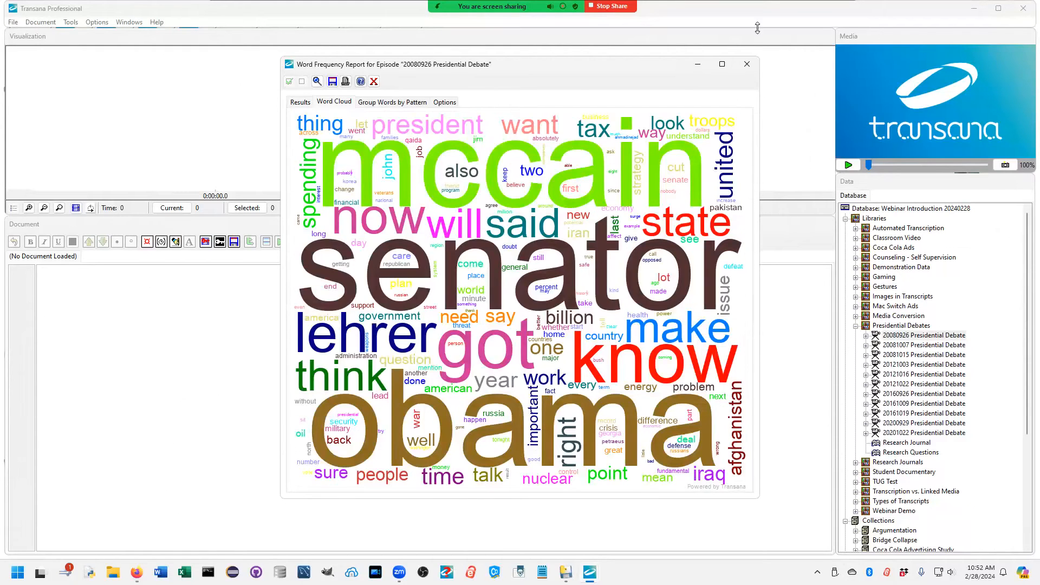
left_click(747, 65)
Step: Expand the Presidential Debate Questions collection and look over its 2008, 2012 and 2016 sub-collections
scroll(912, 445, "down", 6)
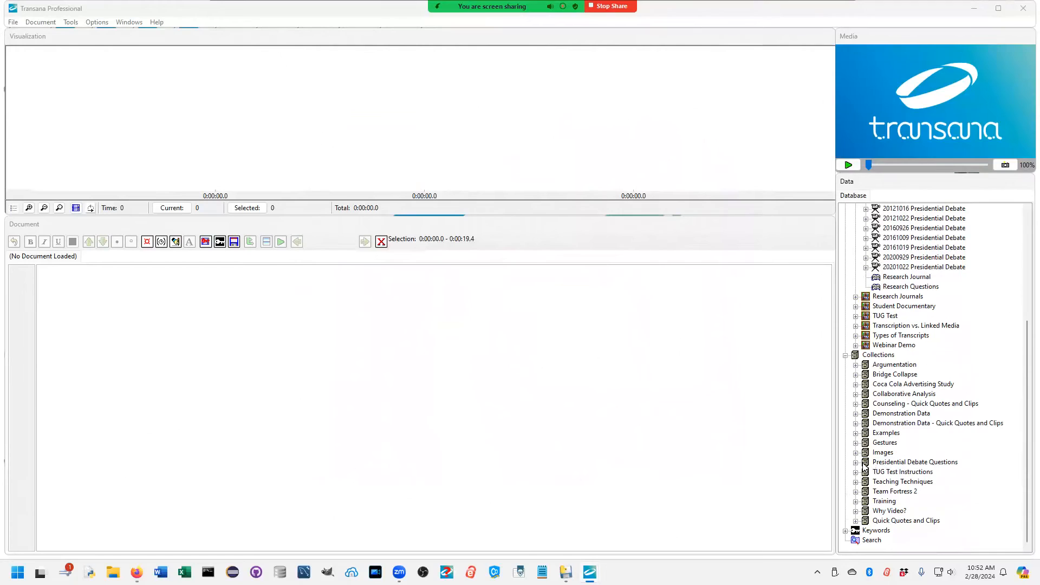
left_click(884, 464)
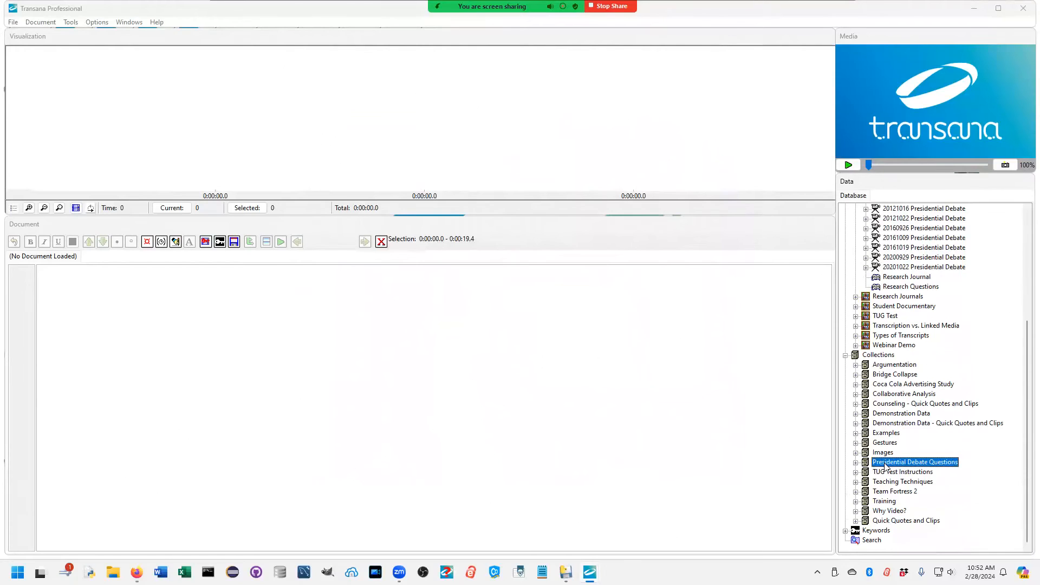
left_click(856, 463)
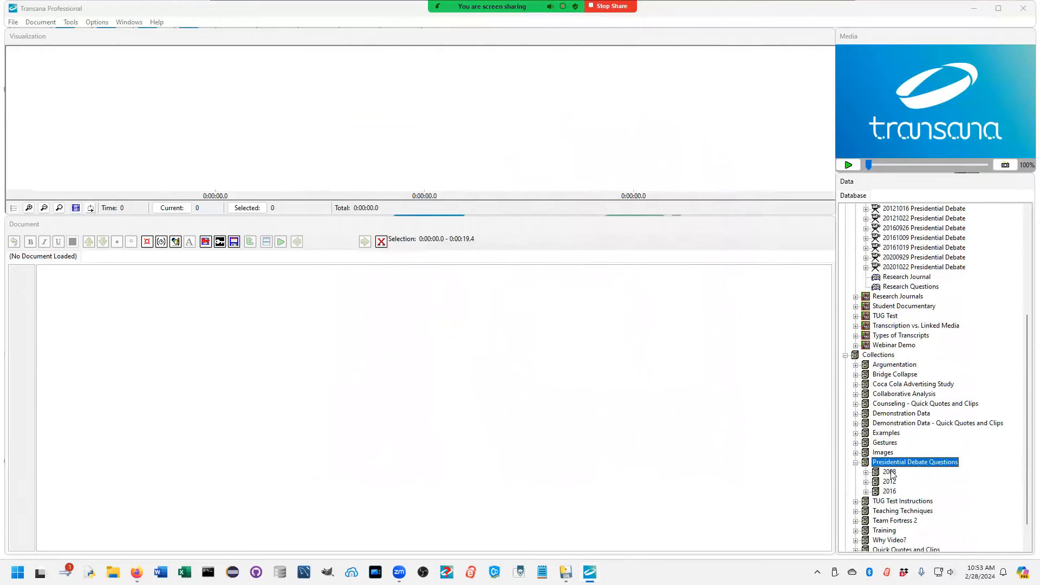
left_click(890, 482)
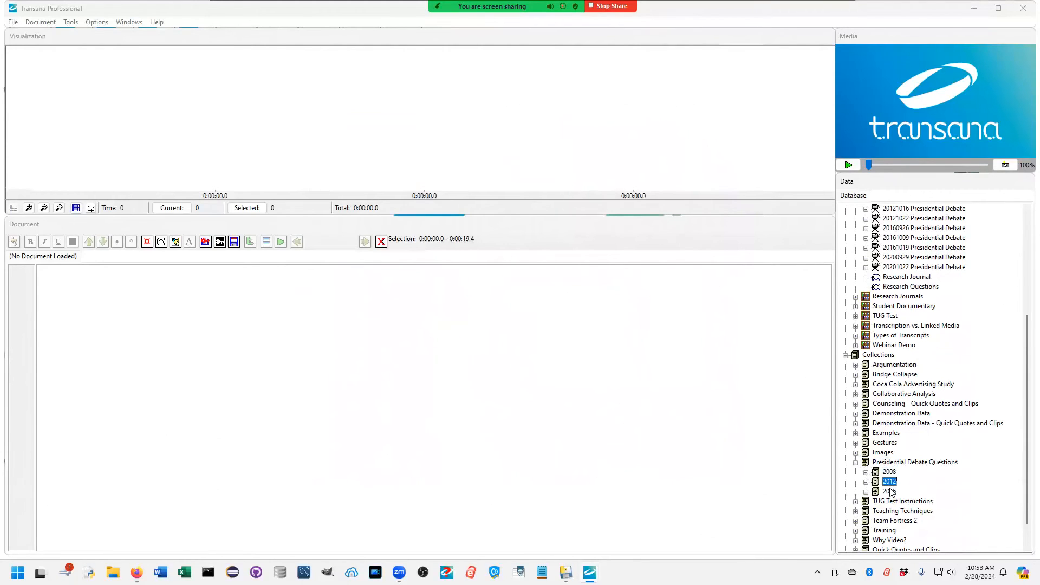
left_click(890, 492)
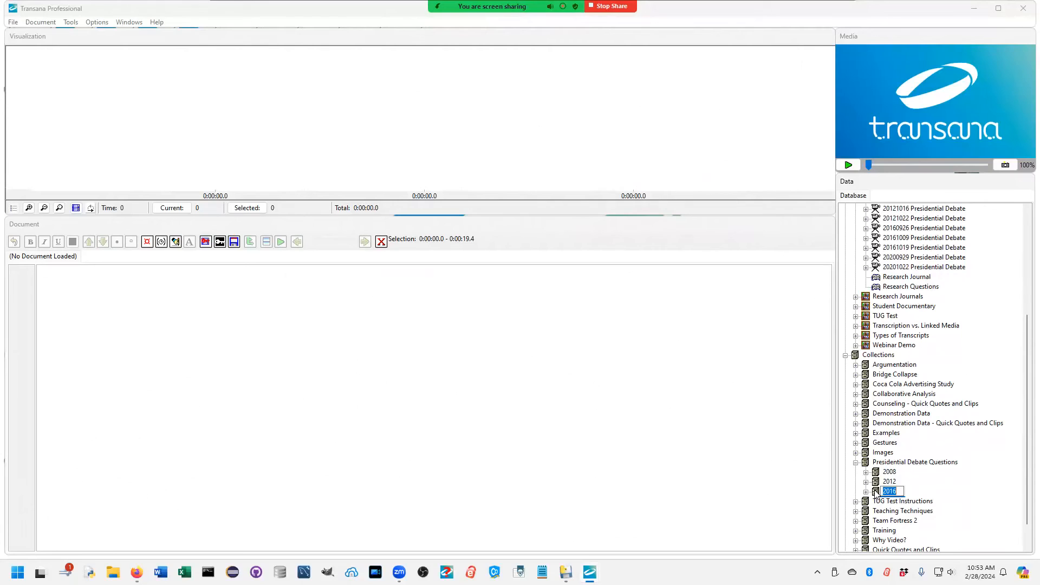
left_click(895, 471)
left_click(894, 482)
left_click(890, 491)
scroll(918, 482, "down", 1)
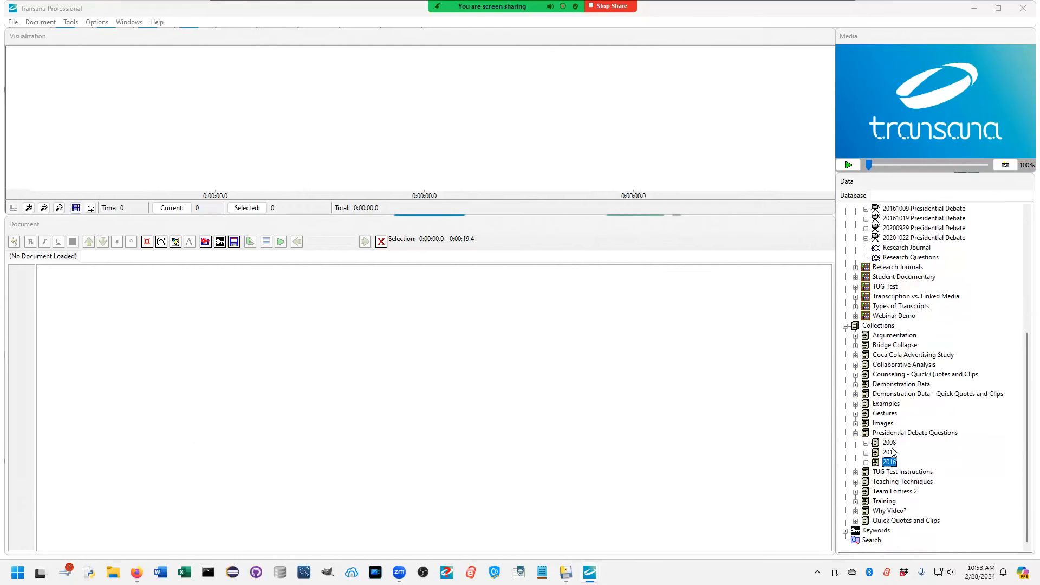
left_click(891, 444)
left_click(890, 462)
Step: Collapse the Presidential Debates library in the database tree
scroll(873, 333, "up", 1)
scroll(873, 334, "up", 6)
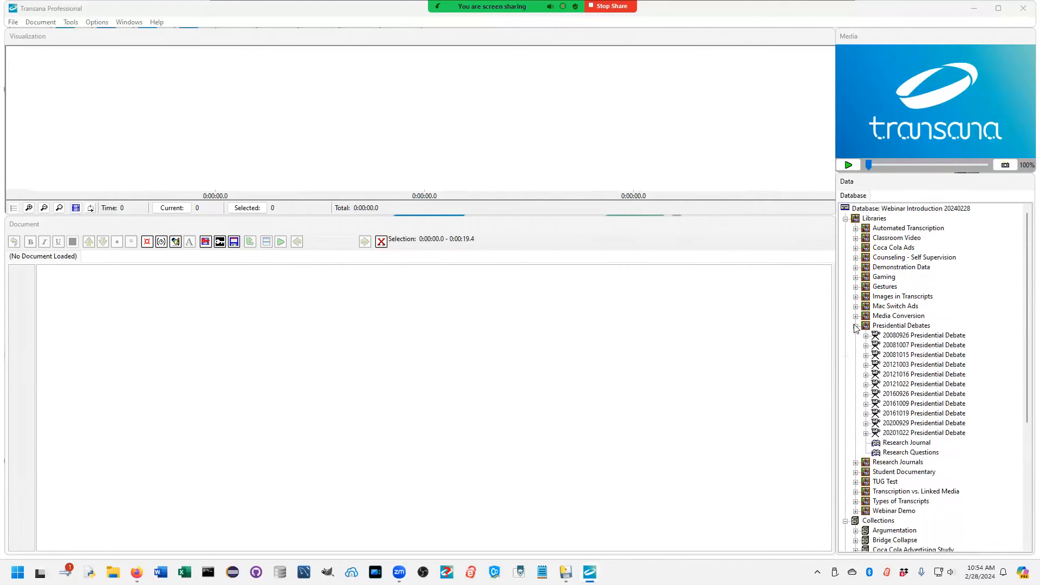
left_click(855, 325)
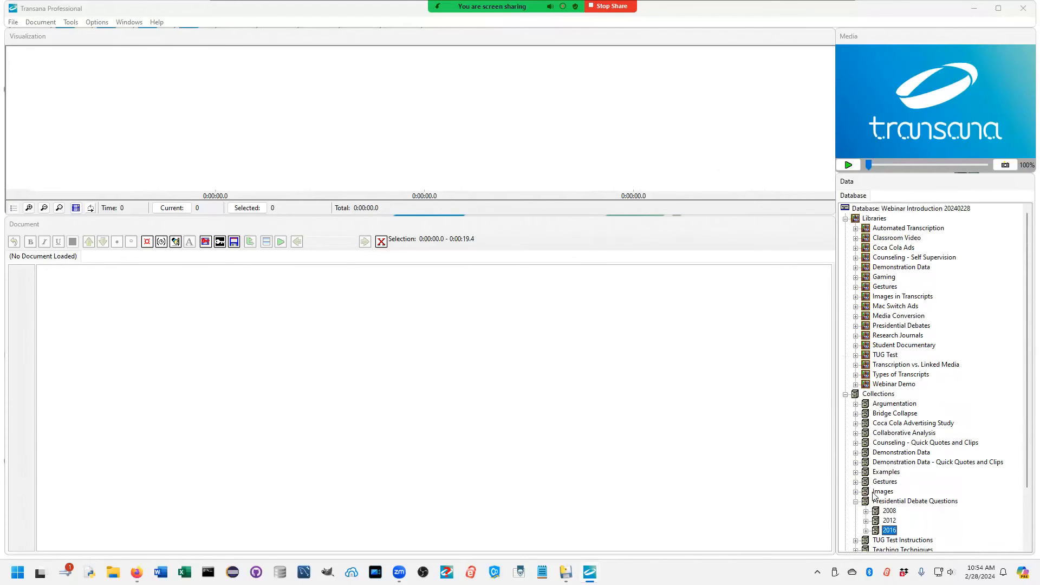
Step: Generate a Collection Report for the Introduction collection inside Training and check which clips that collection holds in the tree
scroll(878, 495, "down", 3)
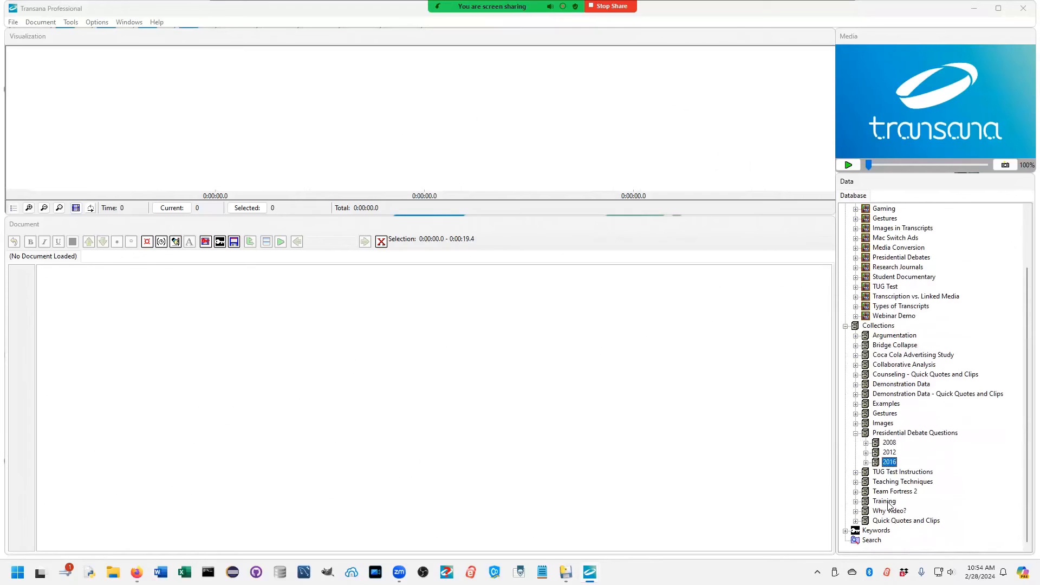
left_click(856, 500)
left_click(899, 511)
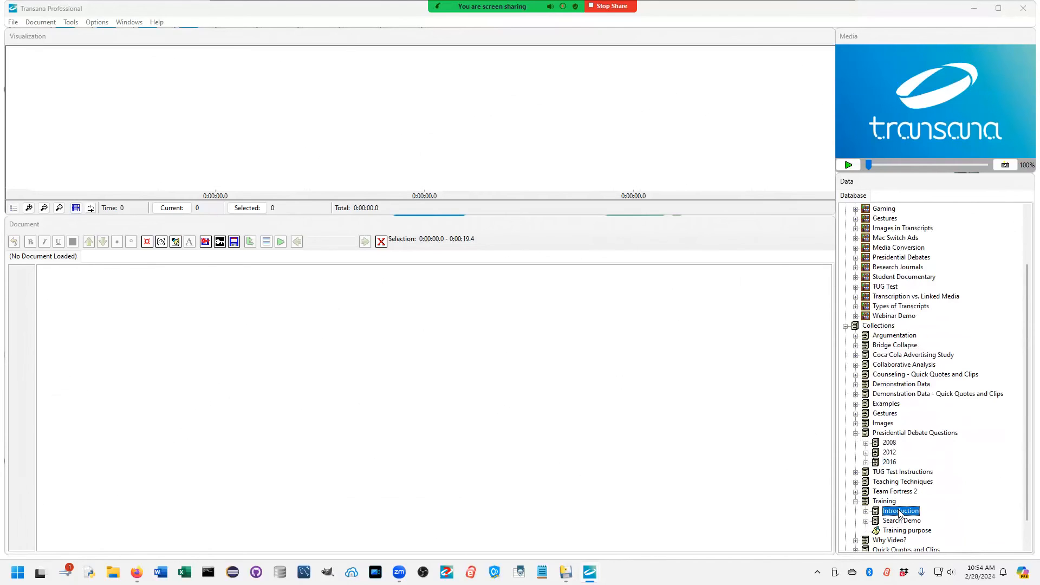
right_click(899, 511)
left_click(947, 442)
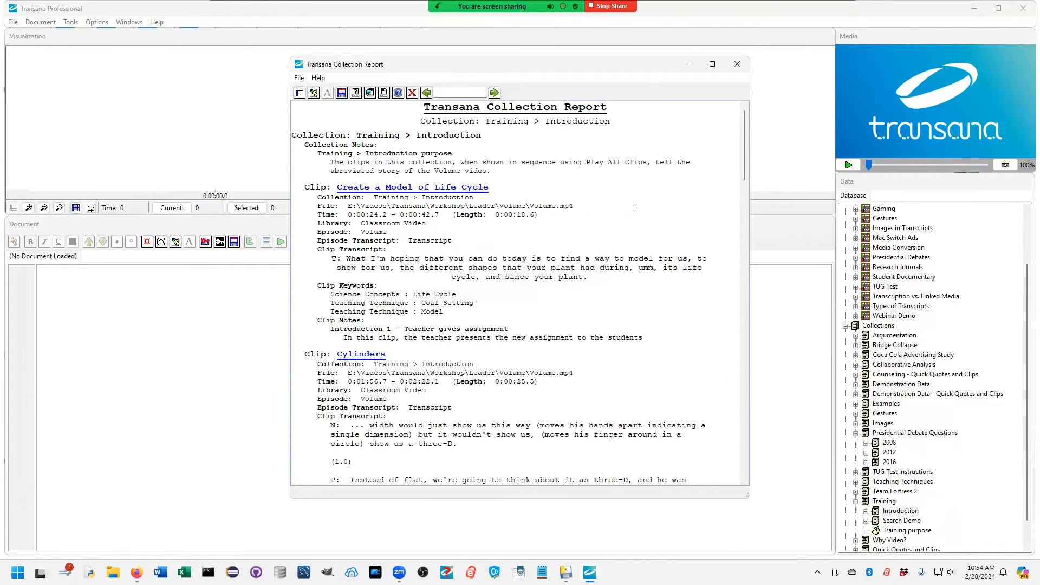
left_click(866, 511)
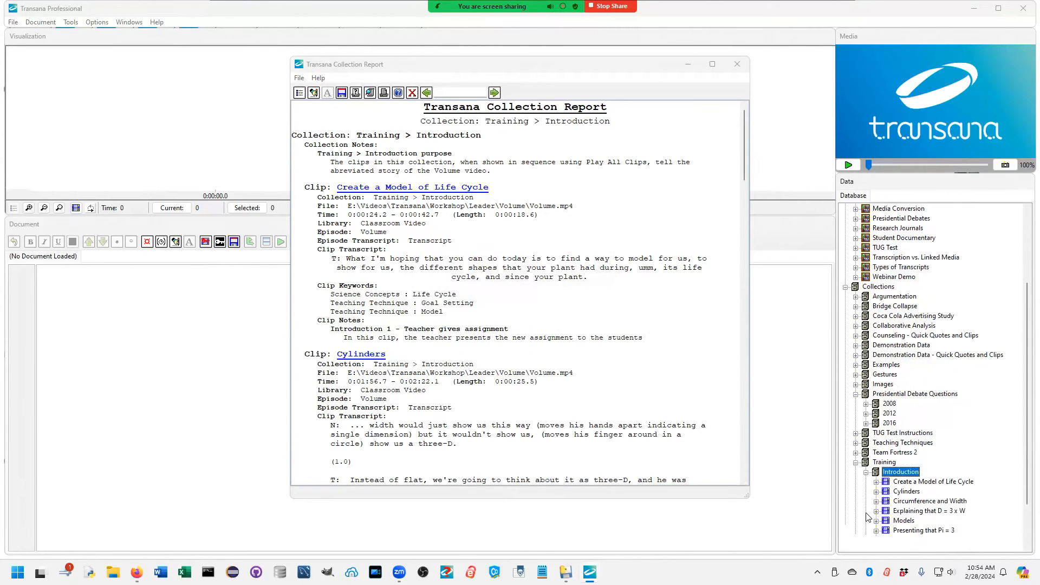
left_click(866, 472)
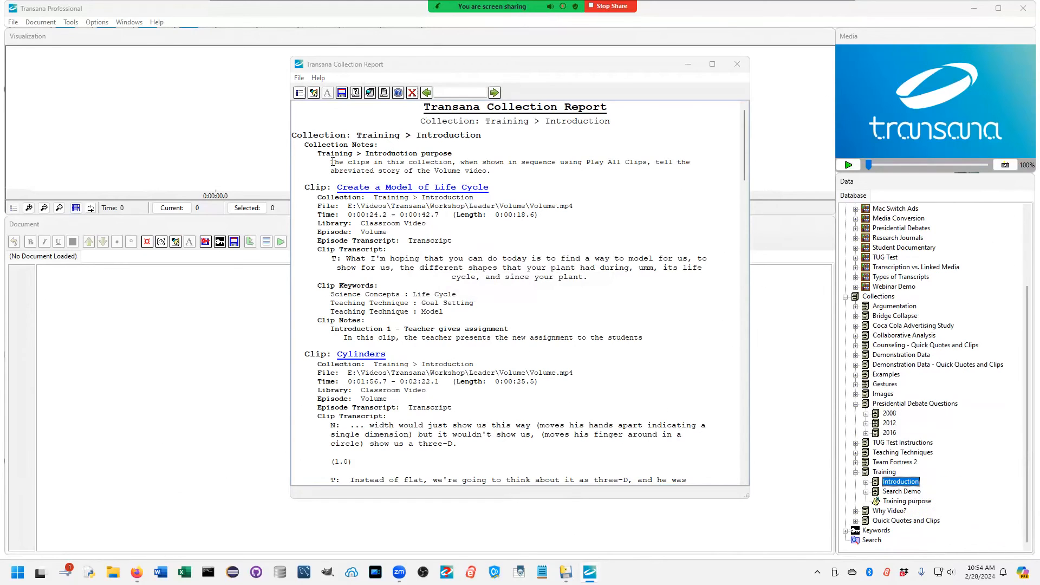
Step: Highlight the keywords and notes of the Create a Model of Life Cycle clip in the report, and load that clip through its link
left_click(320, 190)
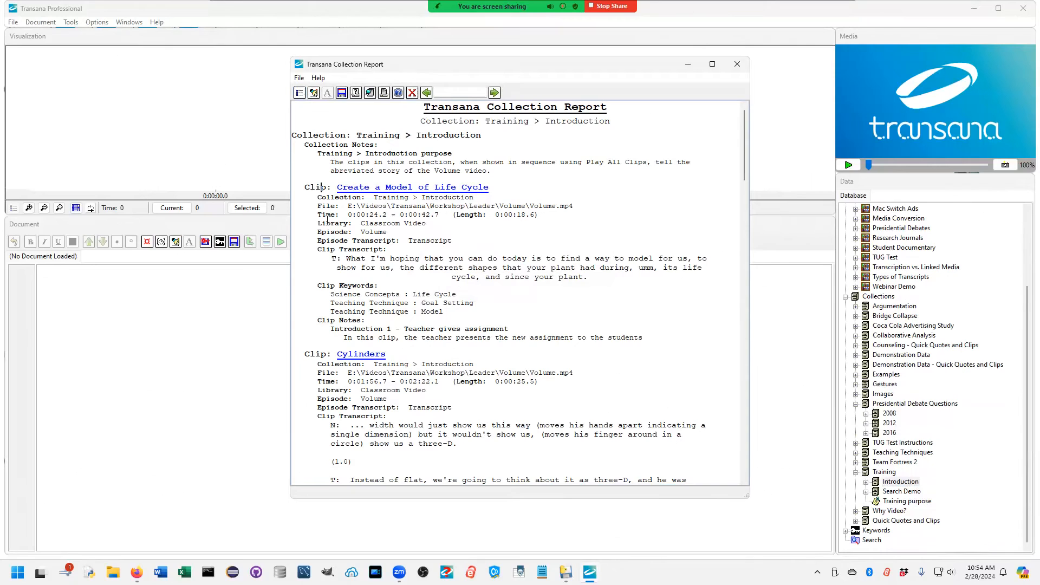
left_click_drag(336, 202, 588, 277)
left_click_drag(317, 285, 467, 319)
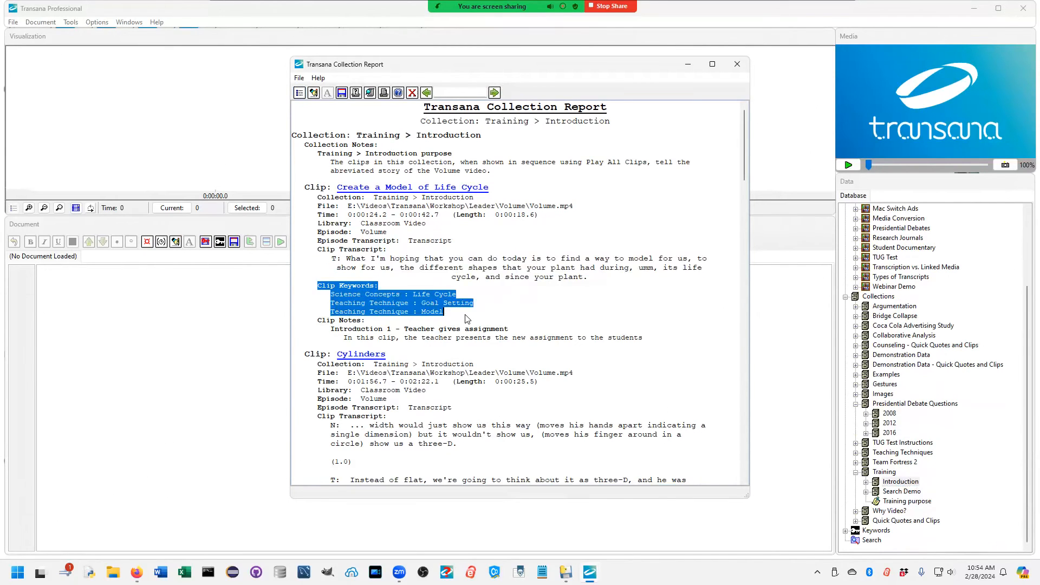
left_click(314, 320)
left_click_drag(314, 320, 656, 337)
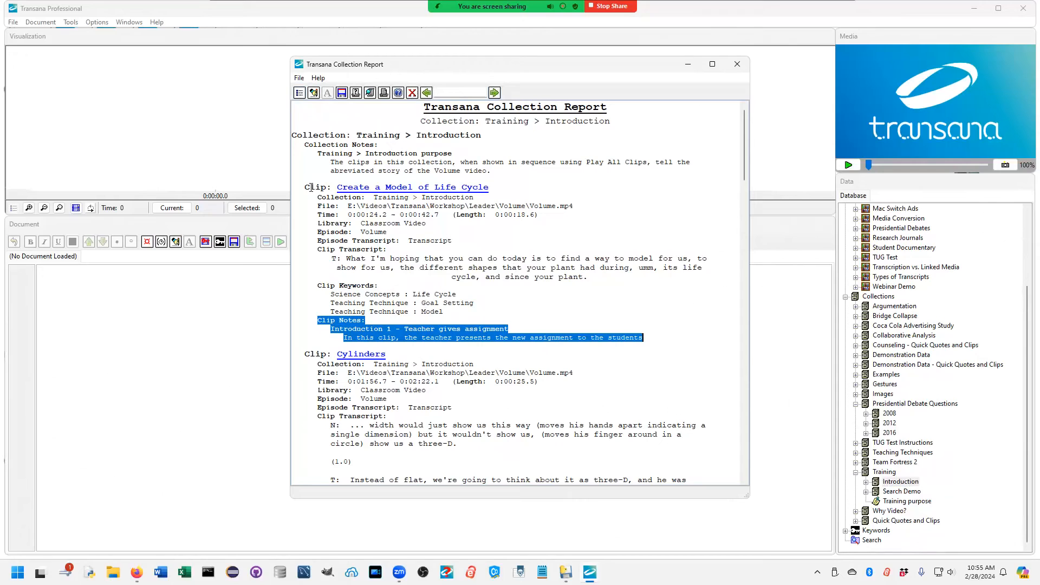
left_click(427, 190)
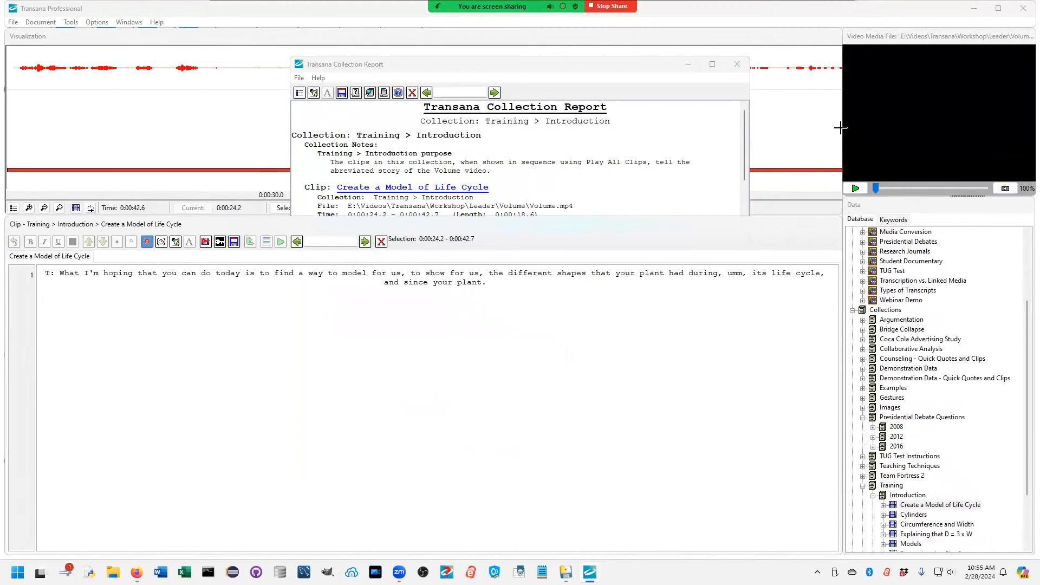
left_click(805, 114)
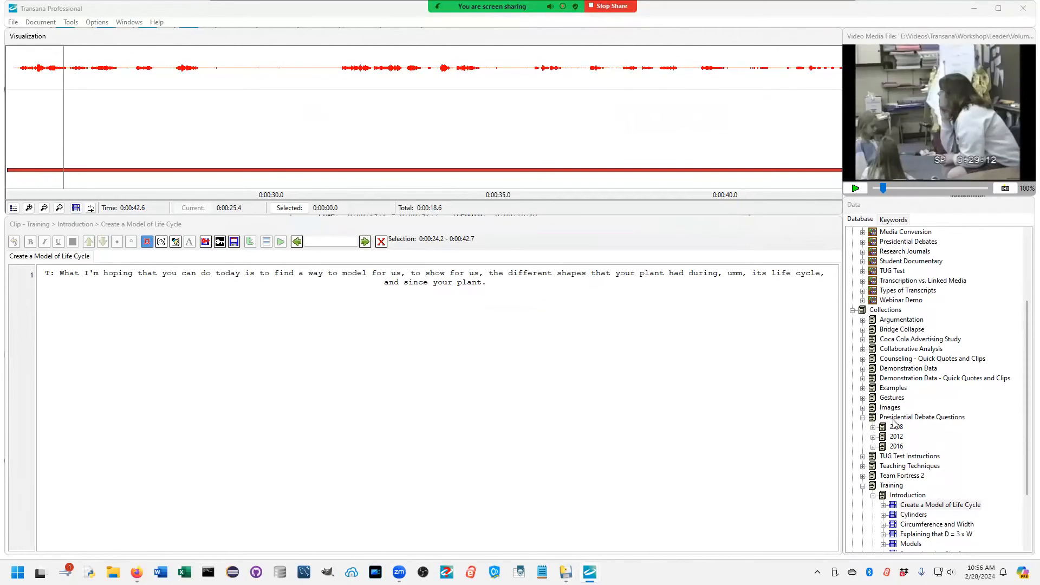
Step: Generate an Episode Keyword Map for the Team Fortress 2 episode in the Gaming library
scroll(919, 458, "down", 3)
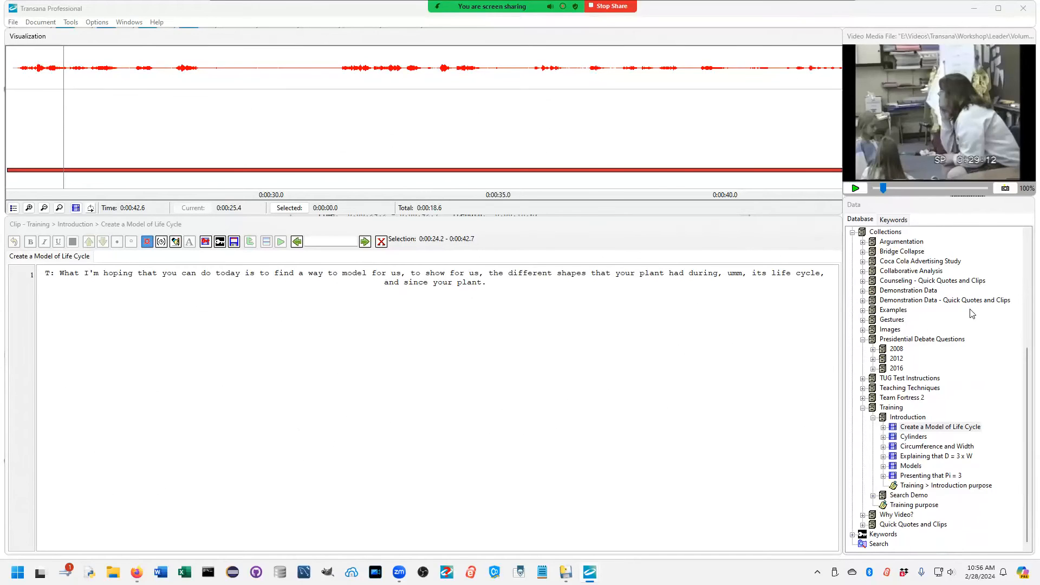
scroll(917, 385, "up", 7)
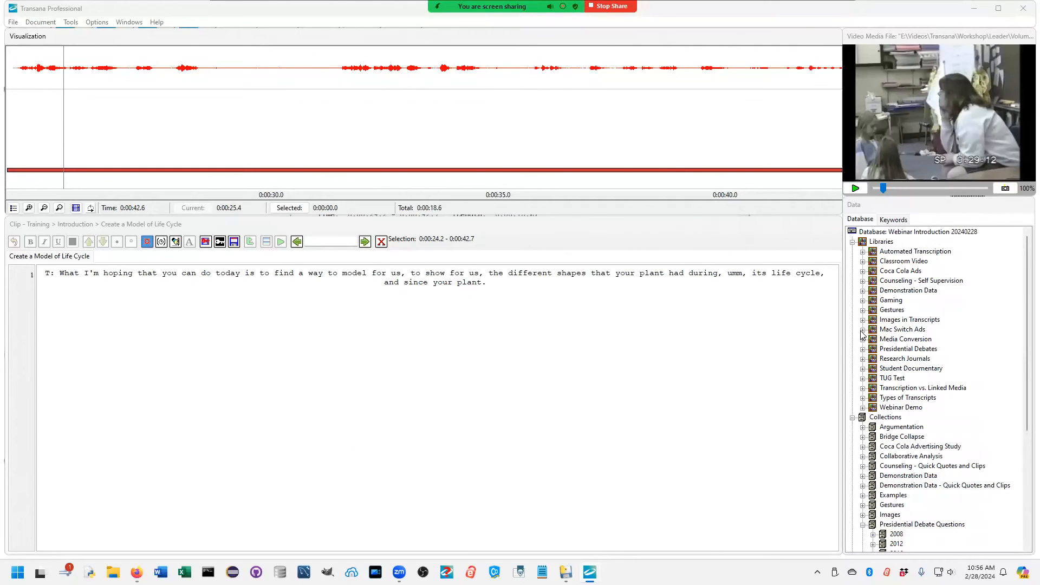
left_click(862, 301)
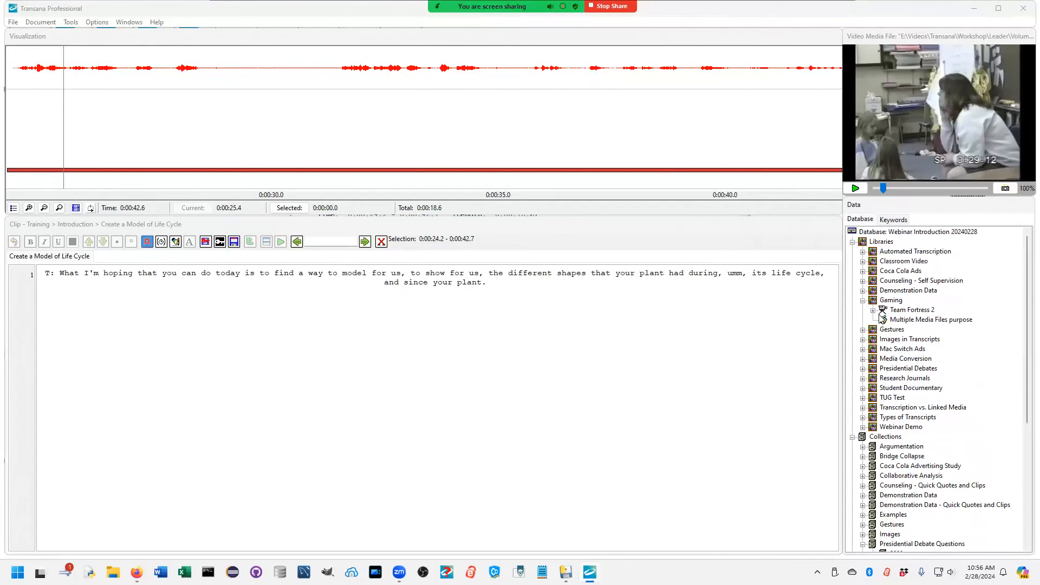
left_click(872, 310)
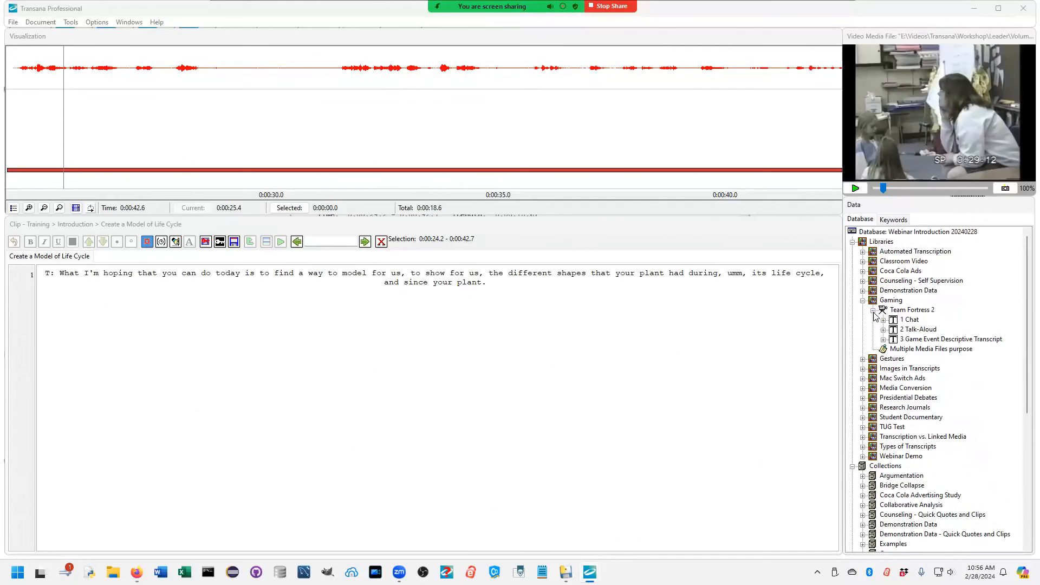
right_click(910, 309)
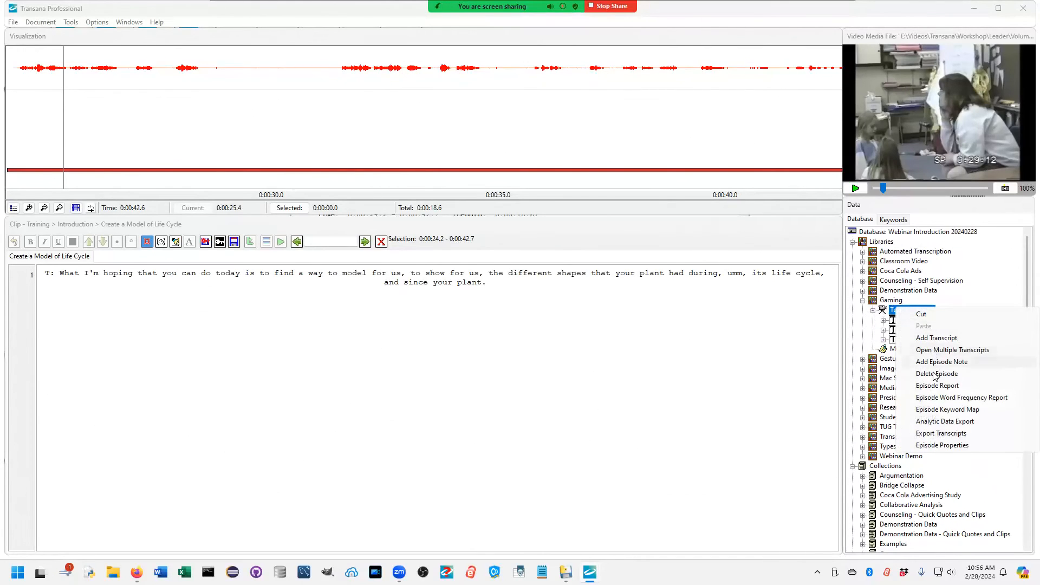
left_click(947, 410)
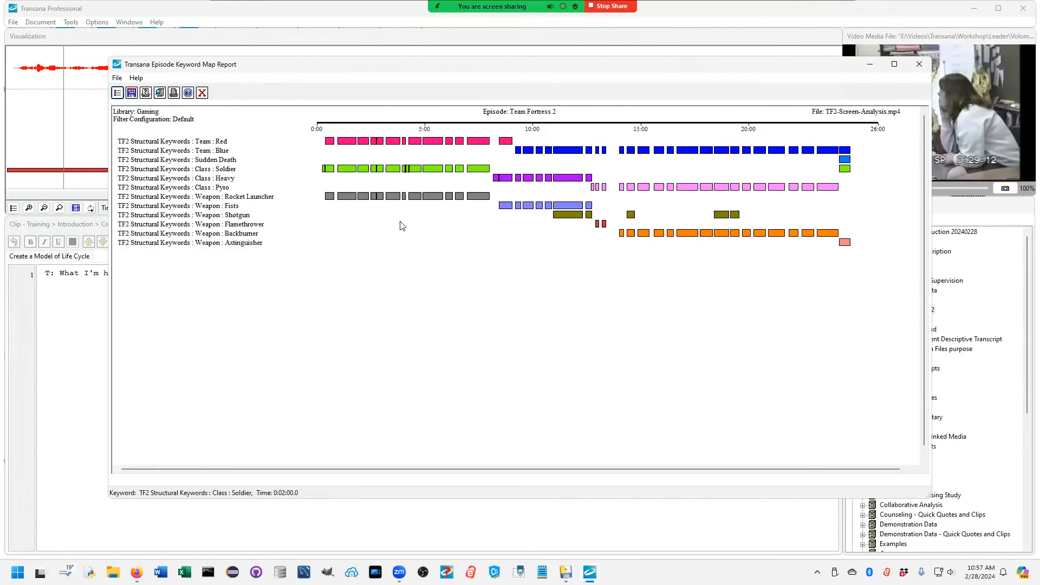
Step: Load the Inappropriate Chat filter configuration, check its display options, and apply it to the keyword map
left_click(117, 93)
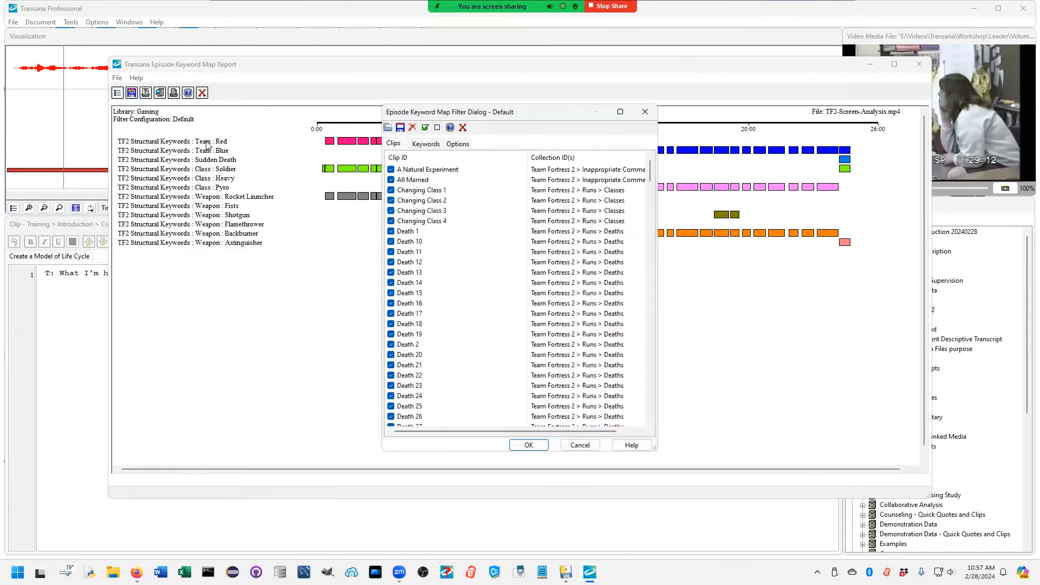
left_click(388, 129)
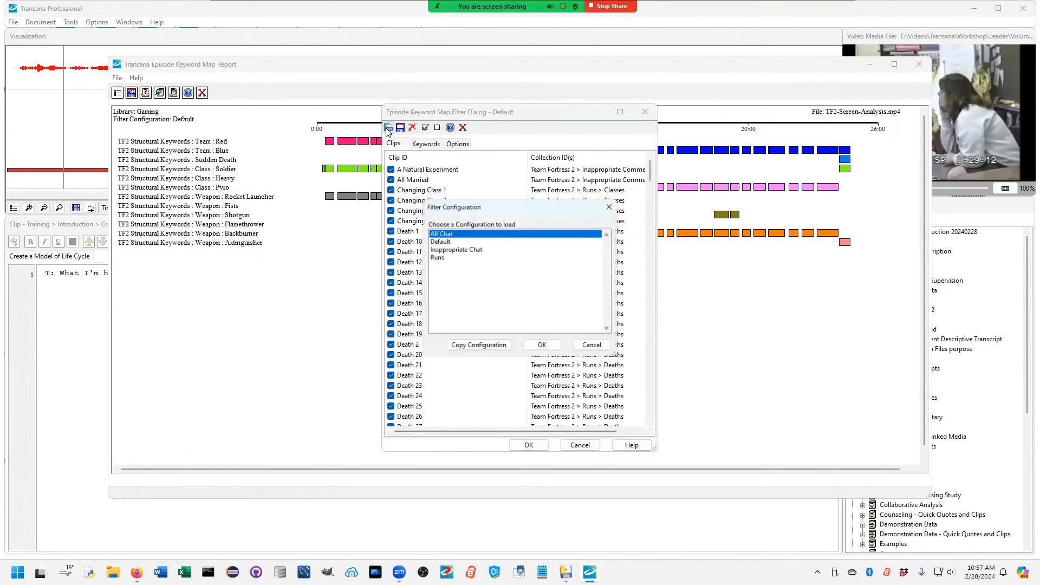
double_click(453, 248)
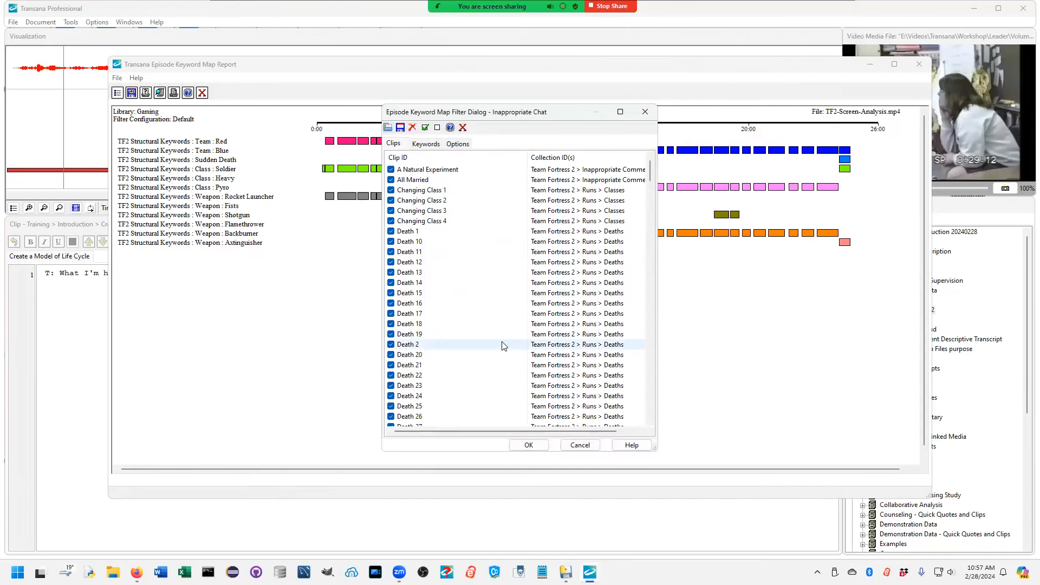
left_click(427, 145)
left_click(457, 144)
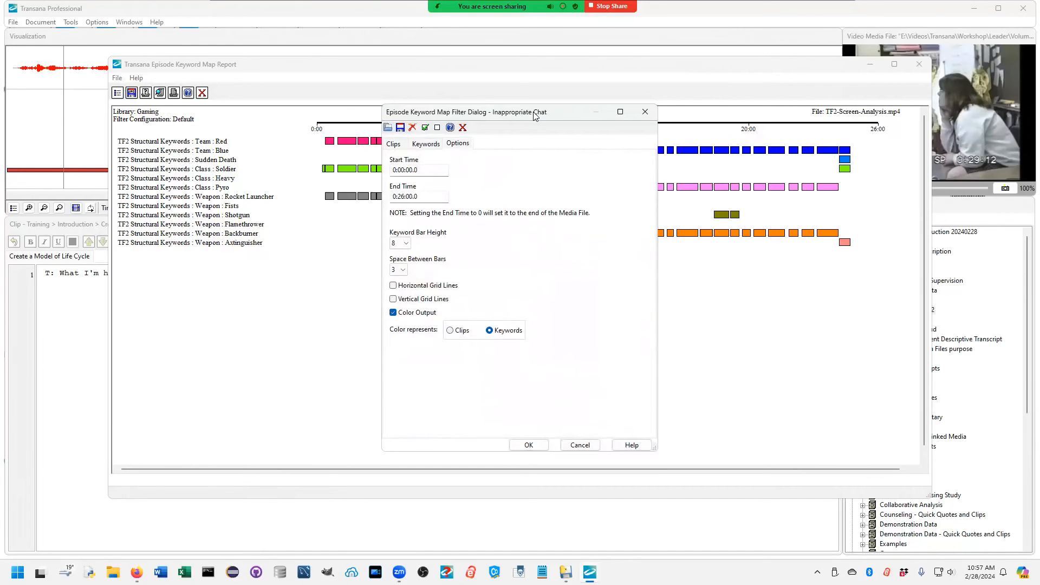
left_click_drag(535, 115, 547, 110)
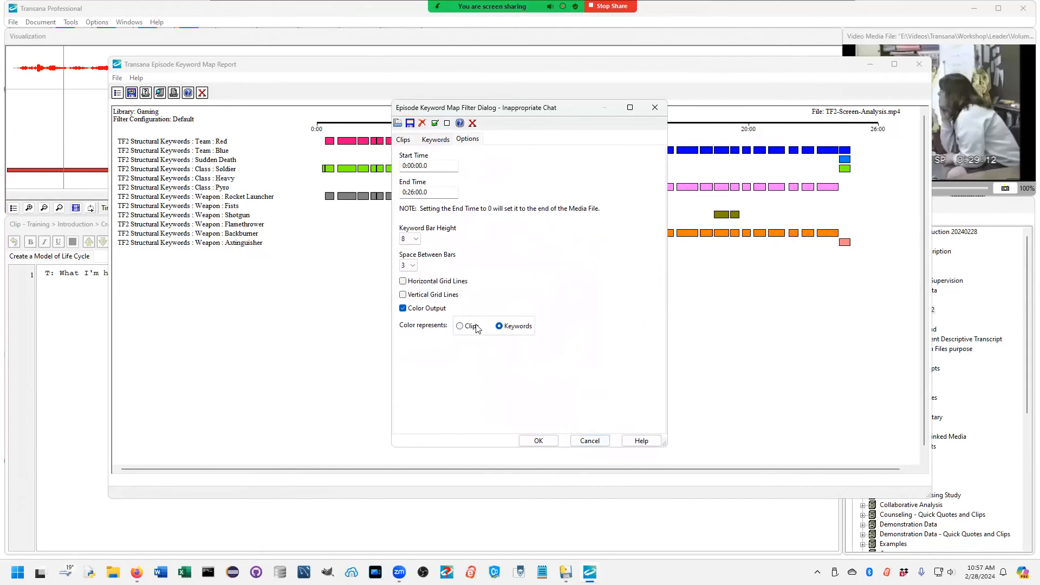
left_click(538, 441)
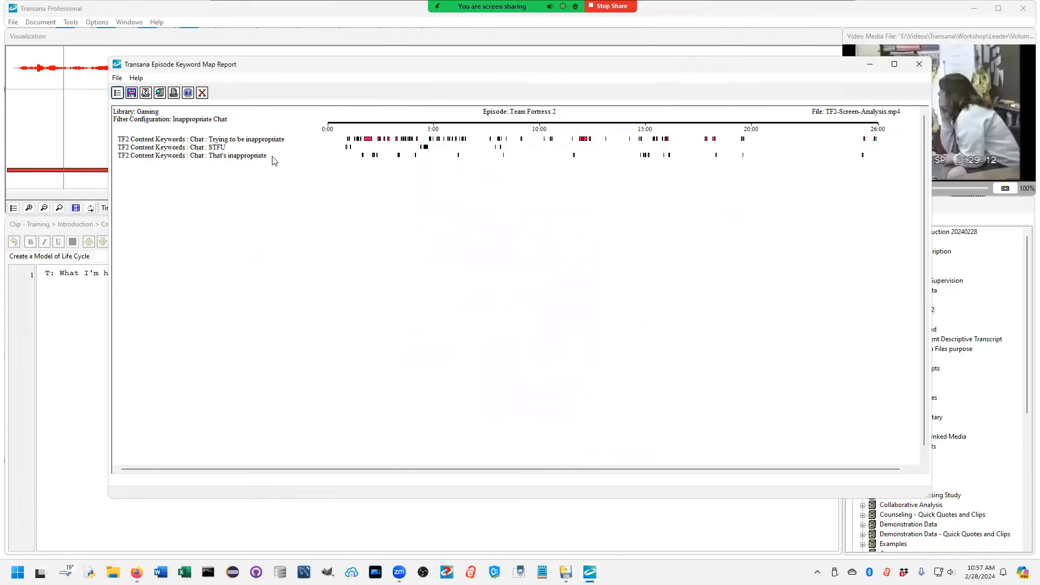
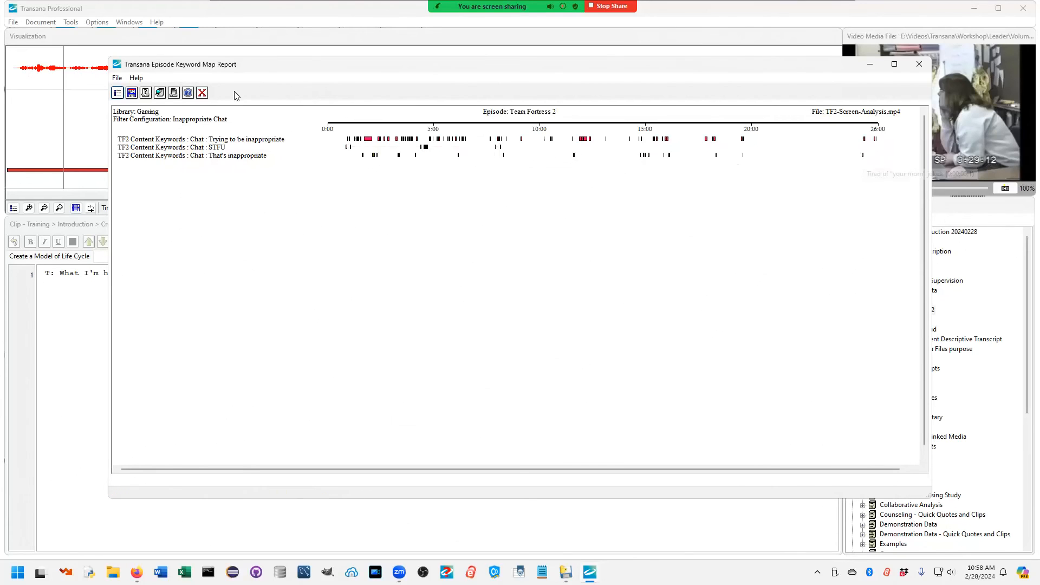
Step: Close the Episode Keyword Map report and collapse the Gaming, Collections and Libraries branches of the database tree
left_click(203, 93)
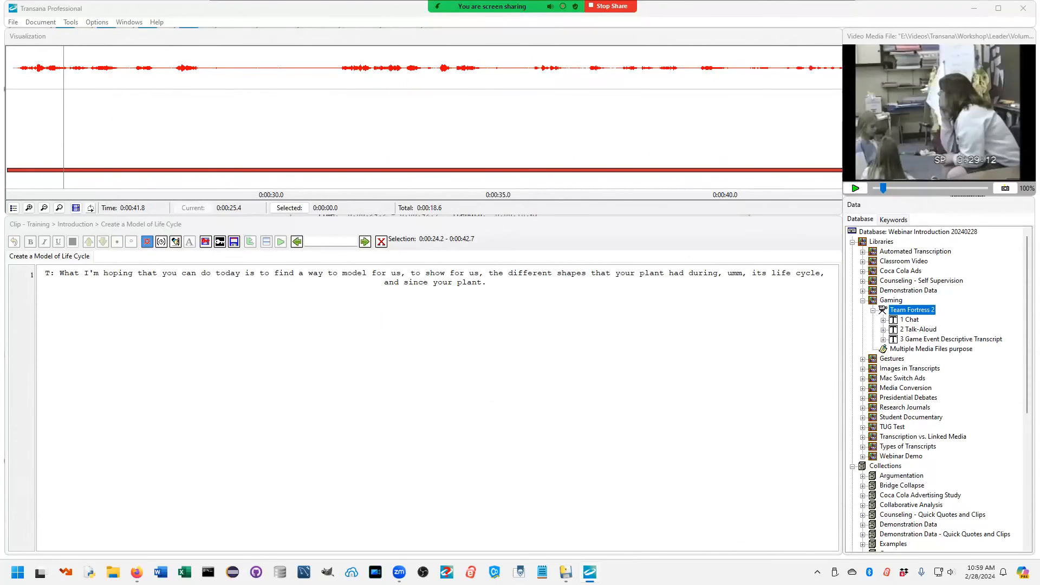
left_click(862, 301)
scroll(913, 362, "down", 5)
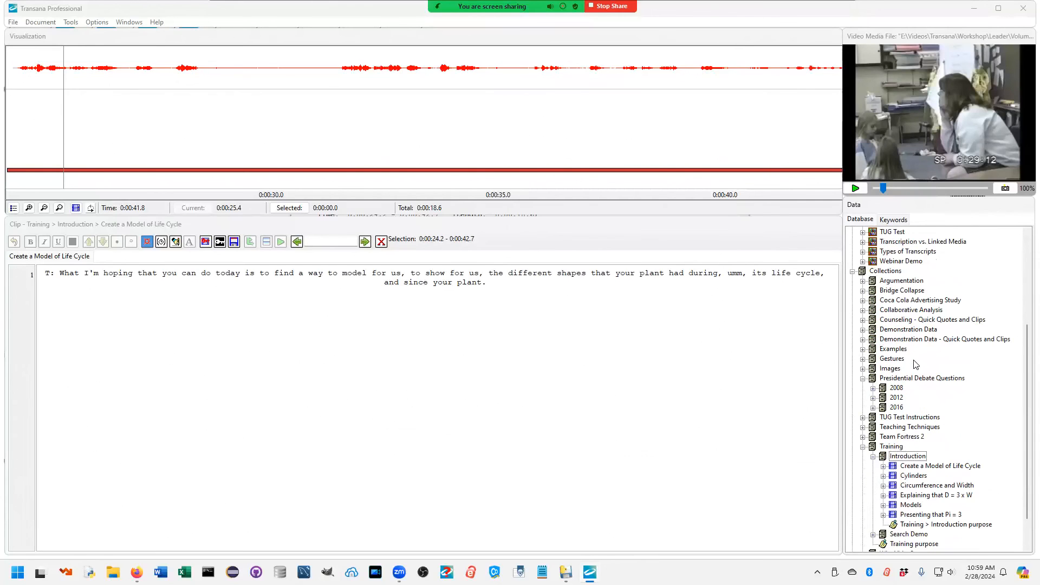
left_click(853, 271)
left_click(881, 437)
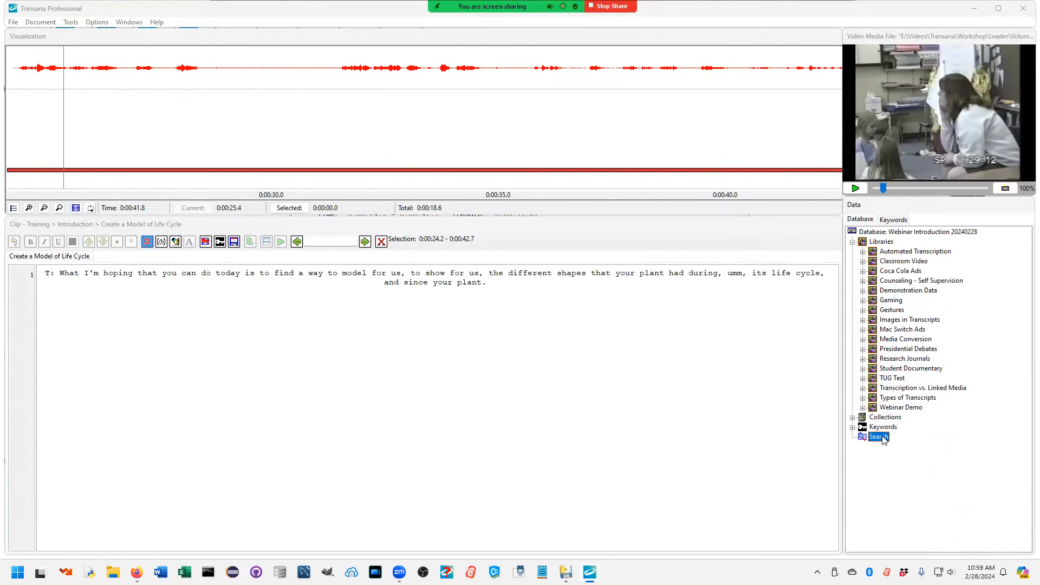
left_click(853, 242)
Step: Run a new search, Search 1, across all item types with the query Math Concepts:Pi
right_click(881, 273)
left_click(907, 292)
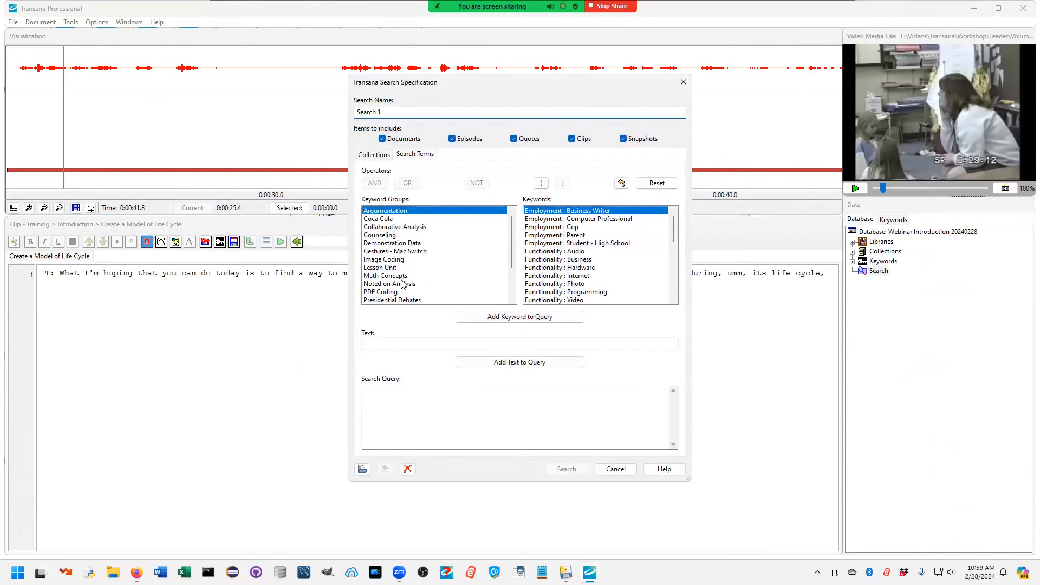
scroll(401, 284, "down", 2)
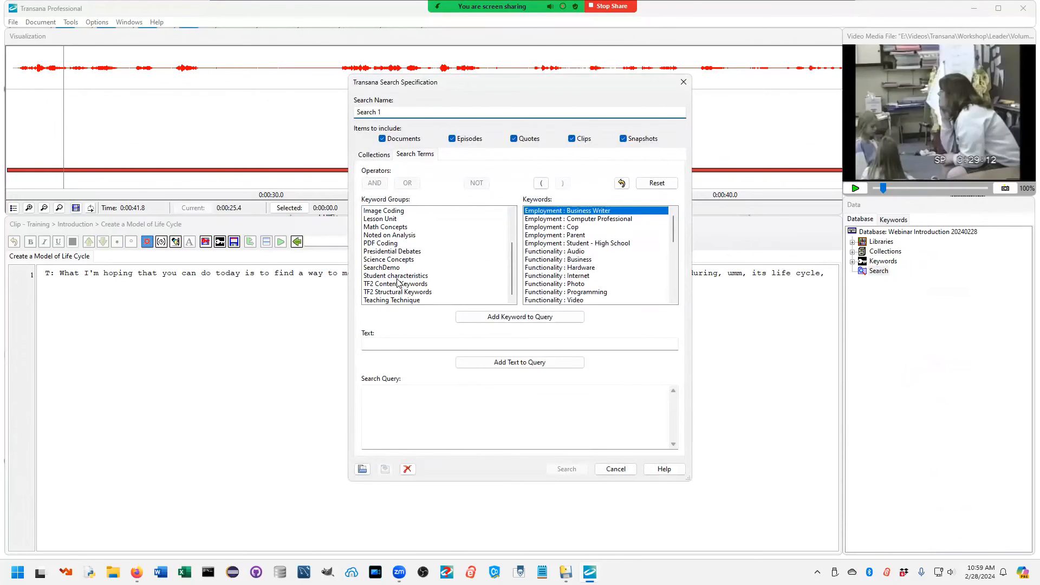
left_click(386, 226)
scroll(522, 264, "down", 3)
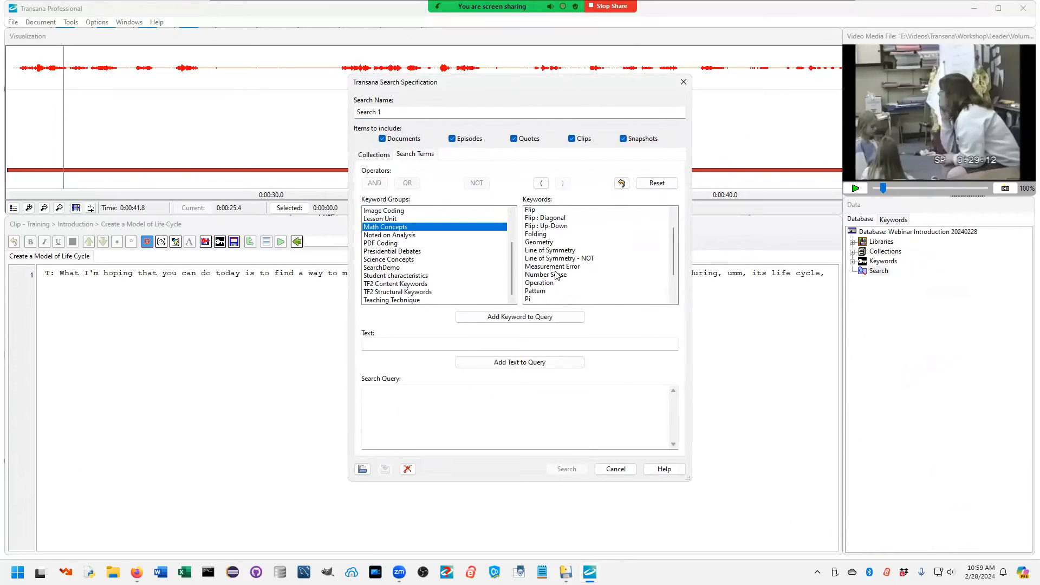
left_click(528, 252)
double_click(528, 253)
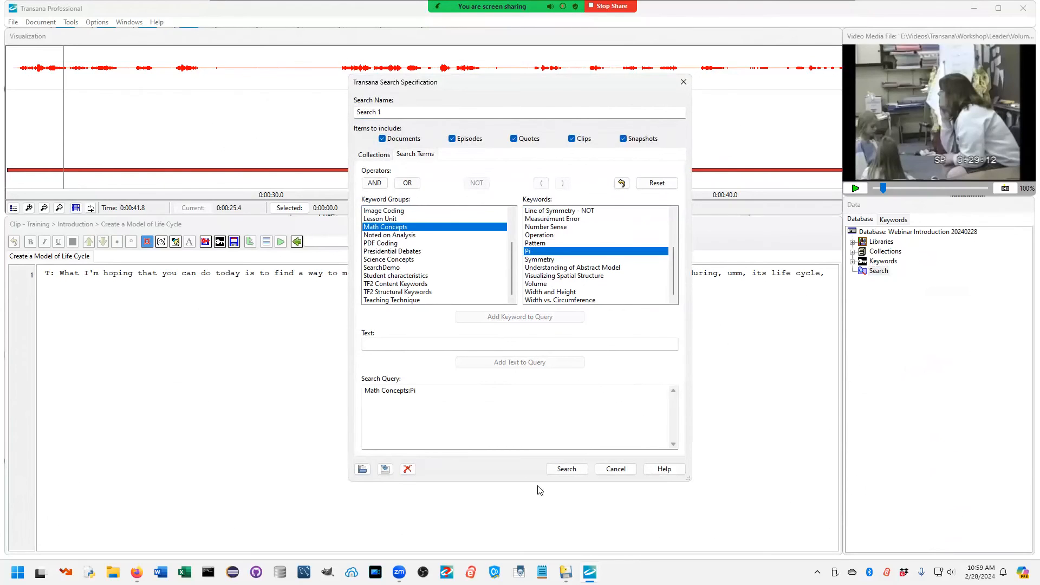
left_click(566, 469)
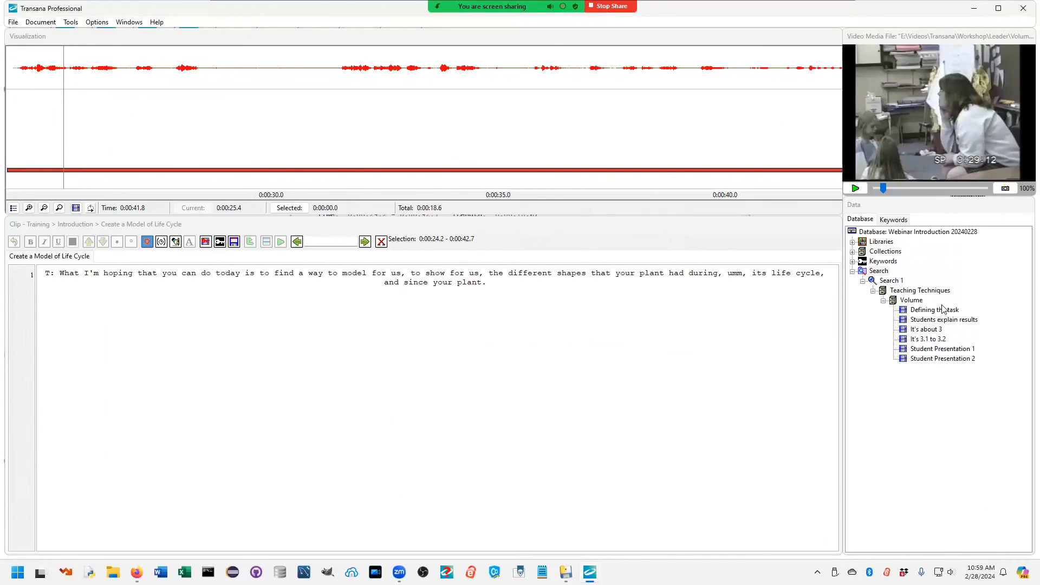
Step: Go through the clips that Search 1 lists under Teaching Techniques > Volume, one after another
left_click(911, 301)
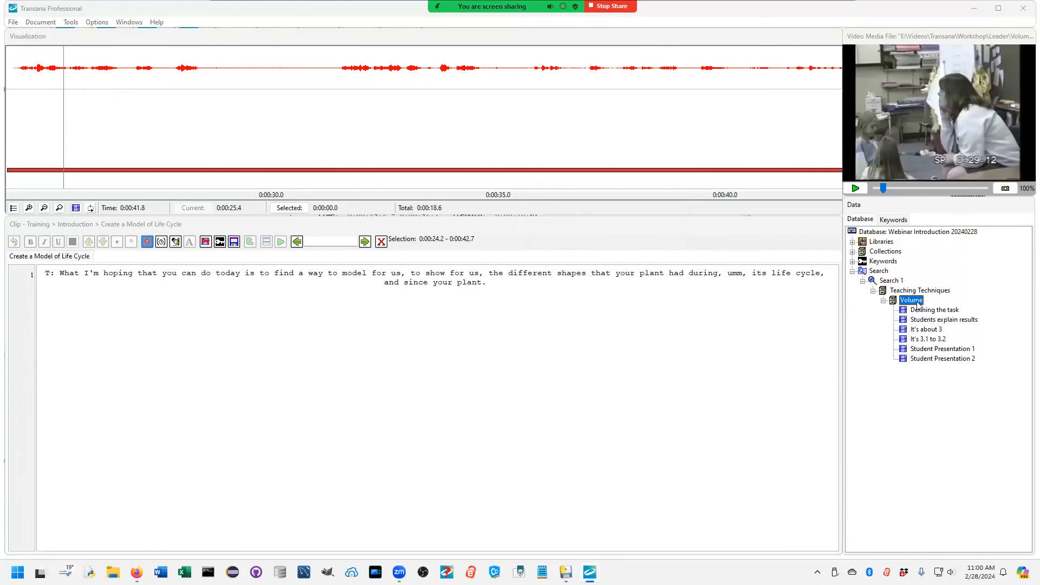
left_click(935, 312)
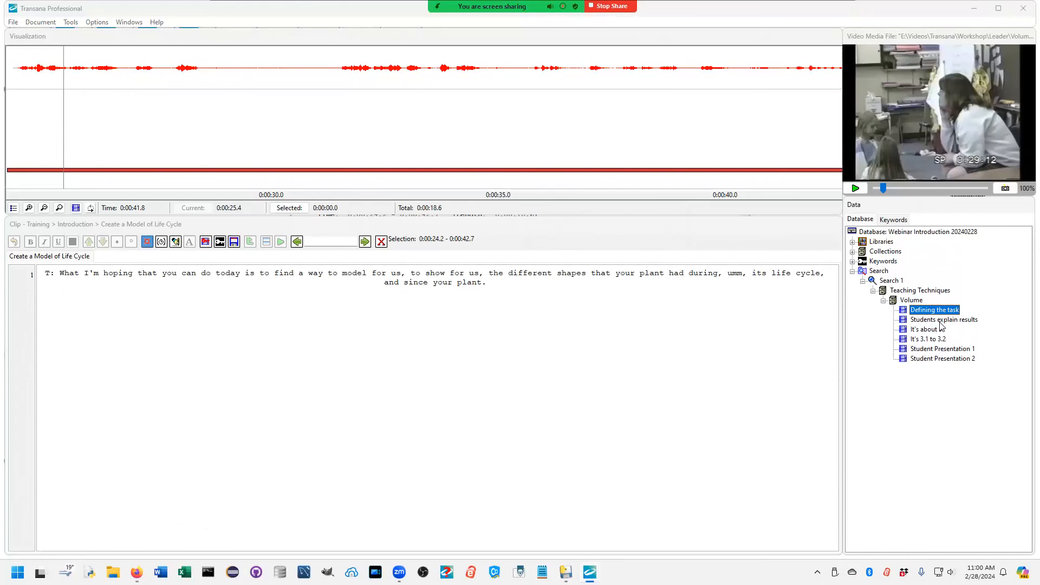
left_click(942, 321)
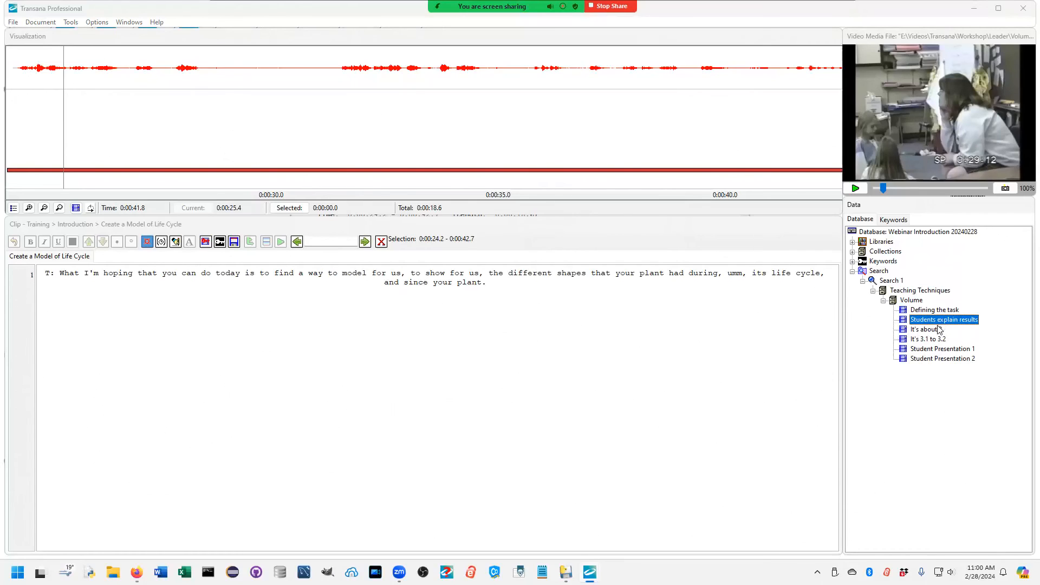
left_click(927, 332)
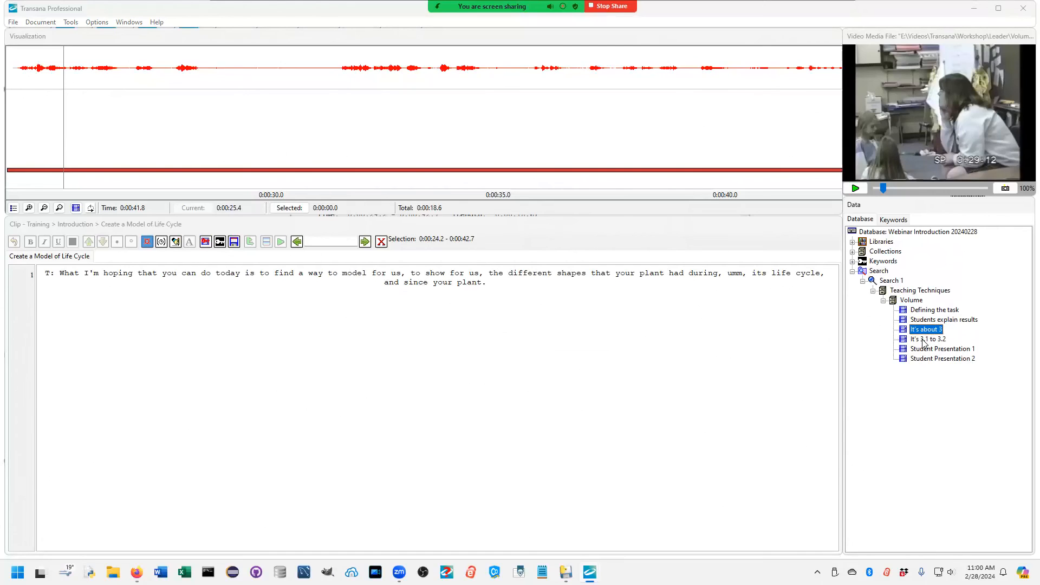
left_click(922, 341)
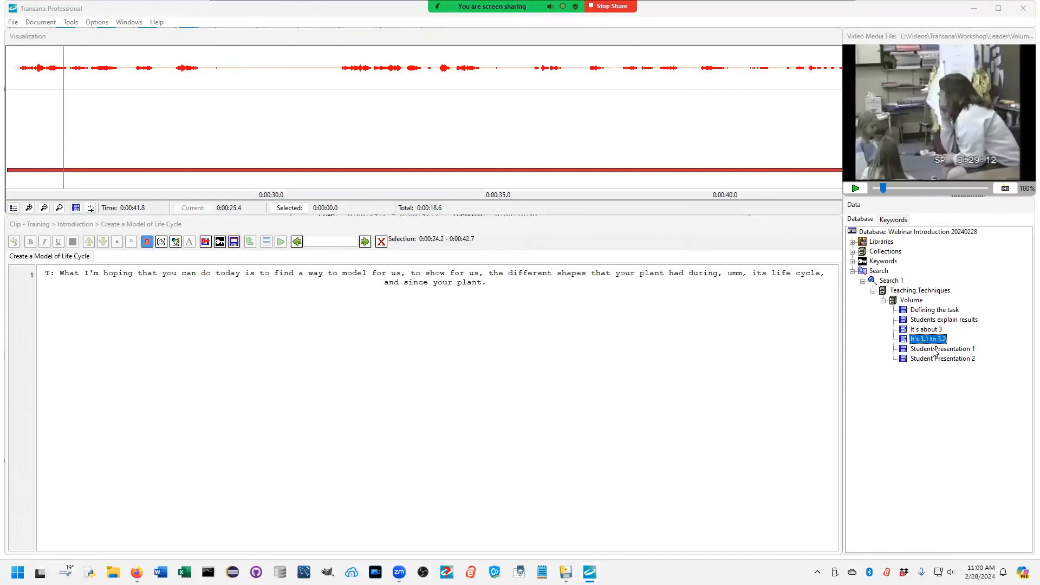
left_click(932, 351)
left_click(931, 361)
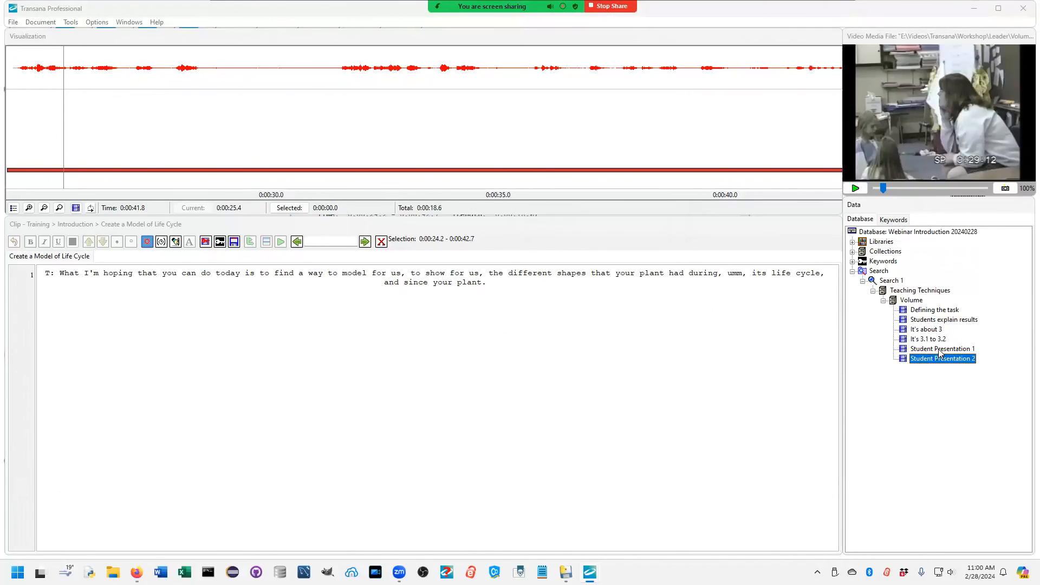
Step: Generate a Search Collection Report for the Volume collection in Search 1 and highlight the keyword lines in its Summary
right_click(911, 300)
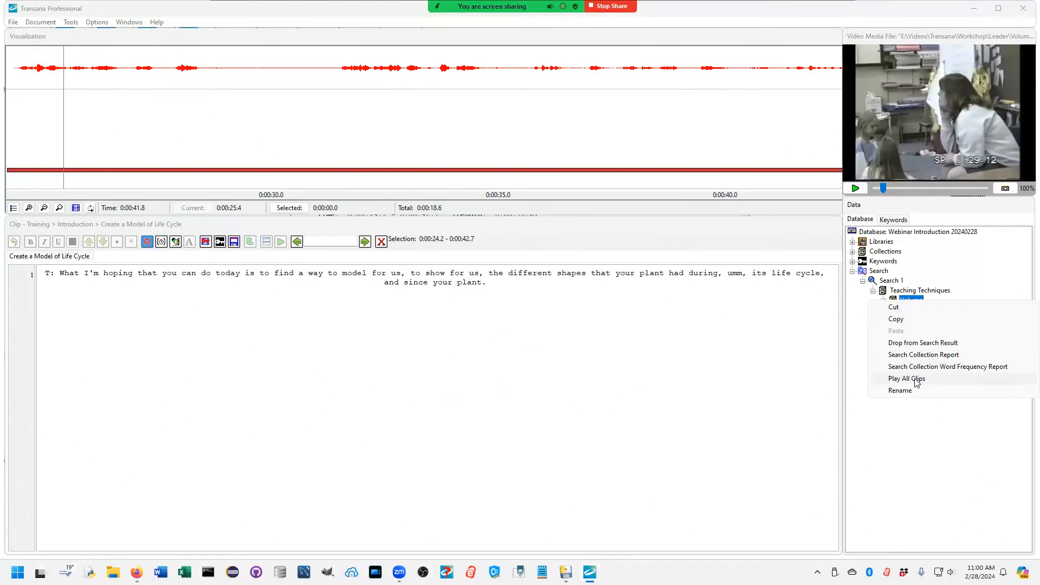
left_click(928, 355)
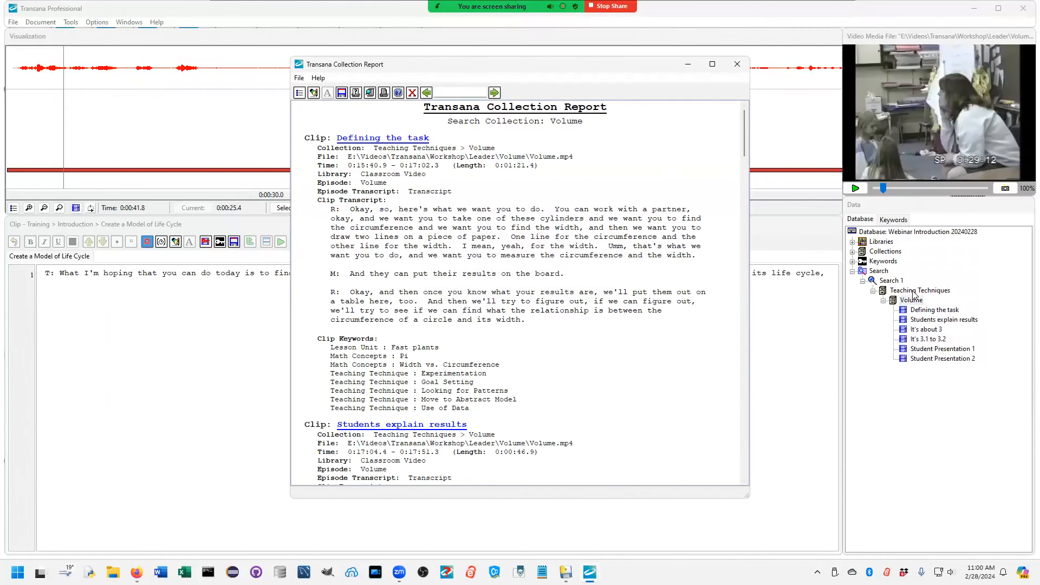
left_click_drag(743, 133, 745, 431)
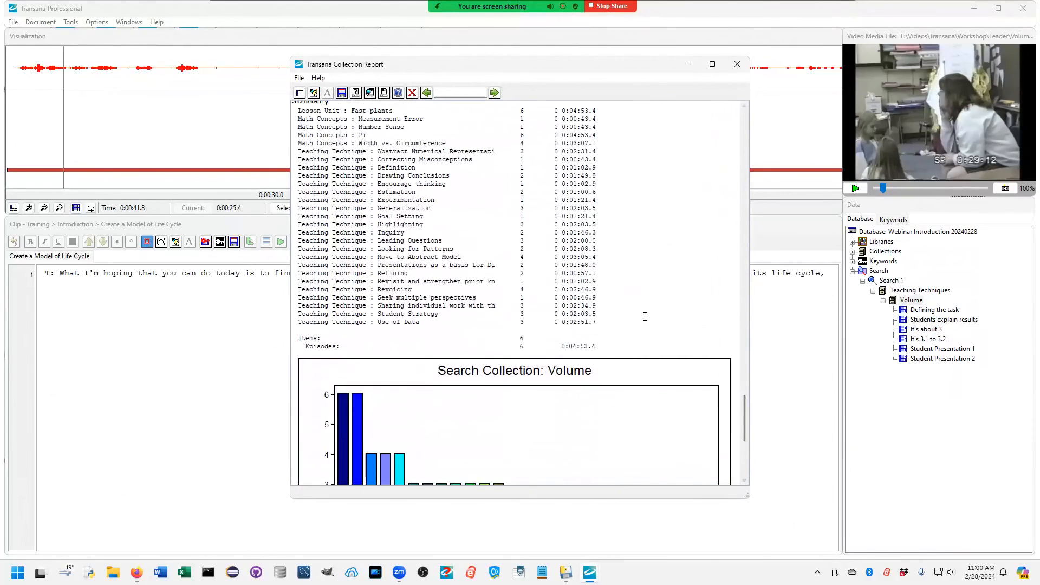
left_click_drag(745, 420, 744, 413)
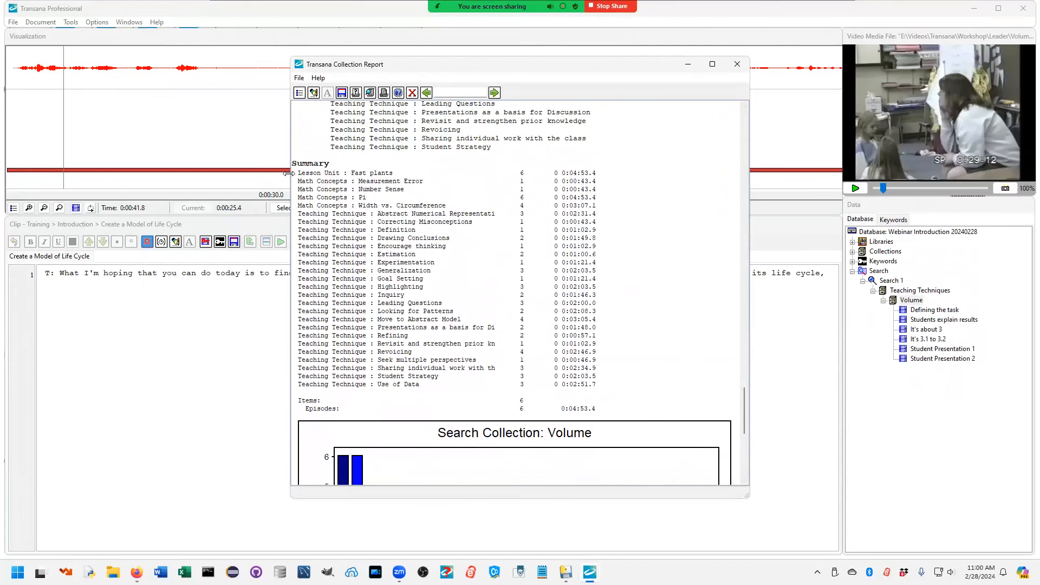
left_click_drag(297, 173, 596, 181)
left_click_drag(445, 232, 638, 387)
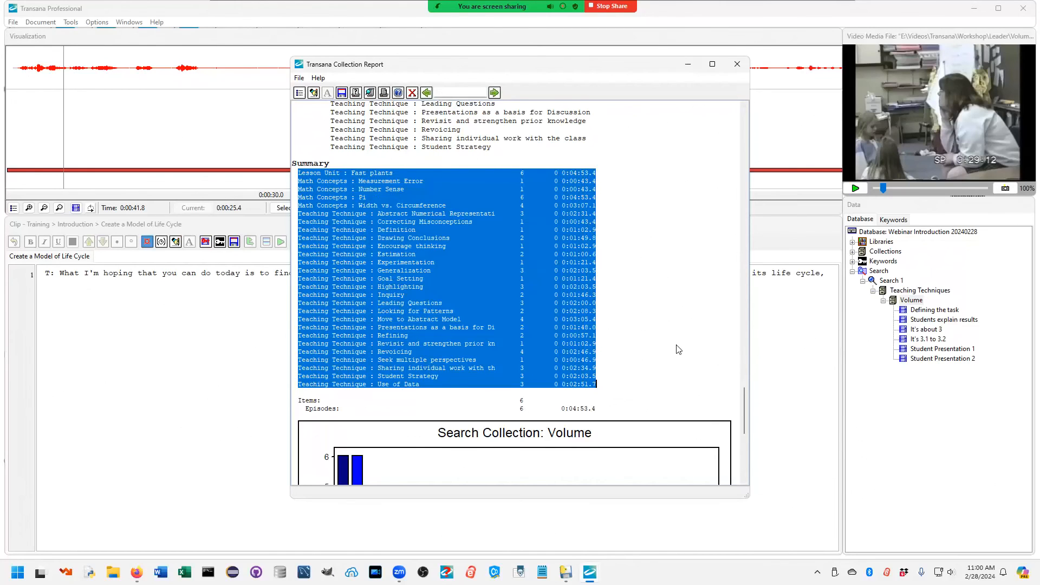
Step: Examine the keyword bar chart at the end of the Volume report, return to its beginning, and close the report
left_click_drag(744, 397, 754, 442)
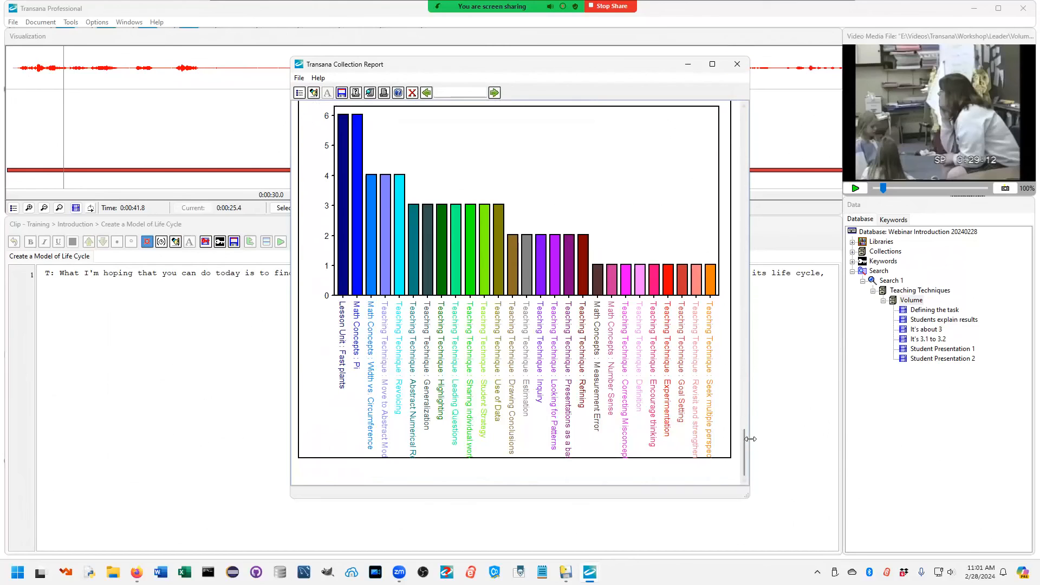
left_click_drag(744, 446, 743, 105)
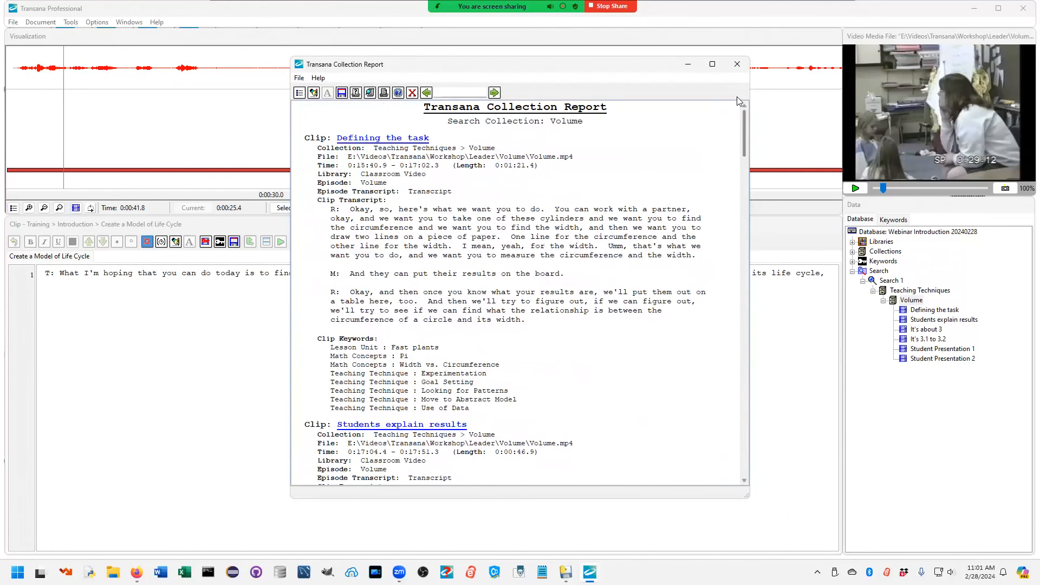
left_click(738, 63)
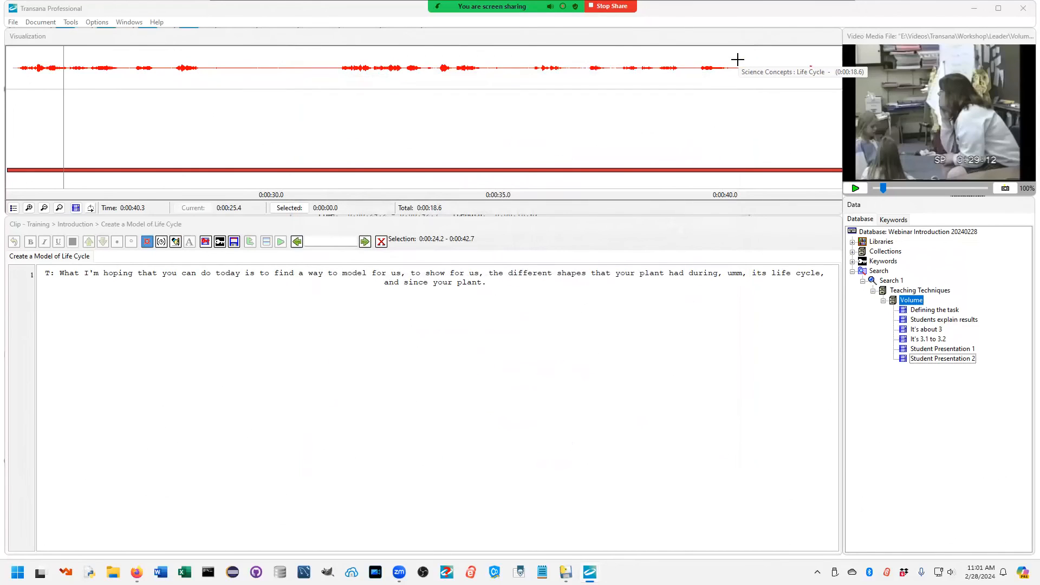
Step: Generate a Search Collection Report for the Teaching Techniques collection in Search 1, look at it, and close it
left_click(899, 293)
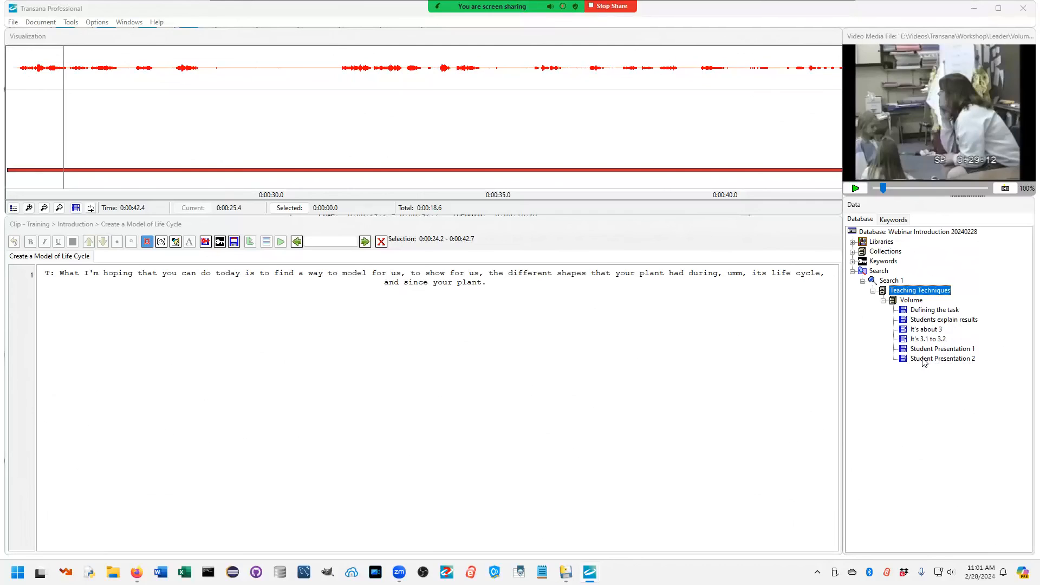
right_click(905, 293)
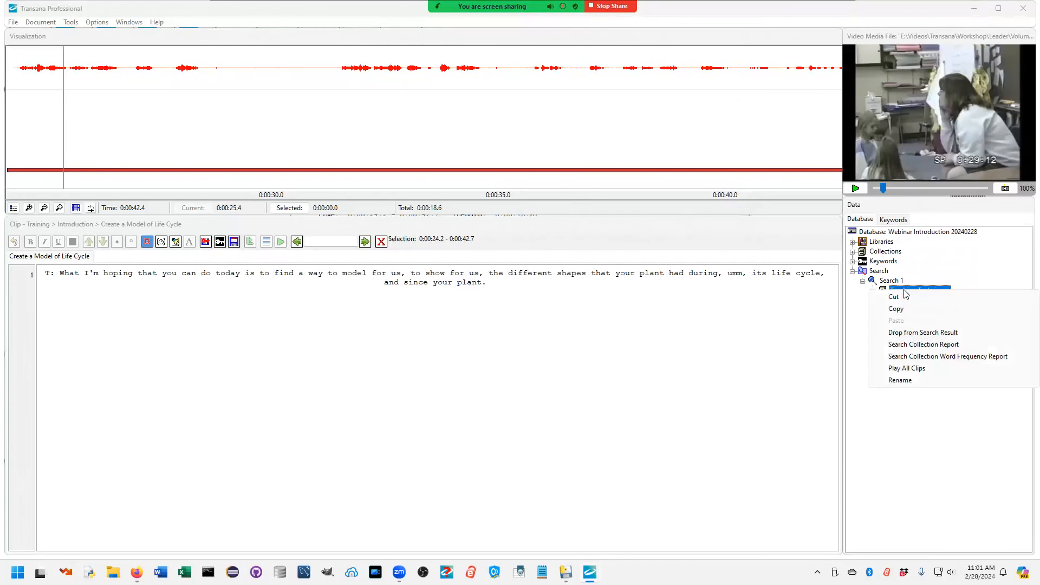
left_click(917, 345)
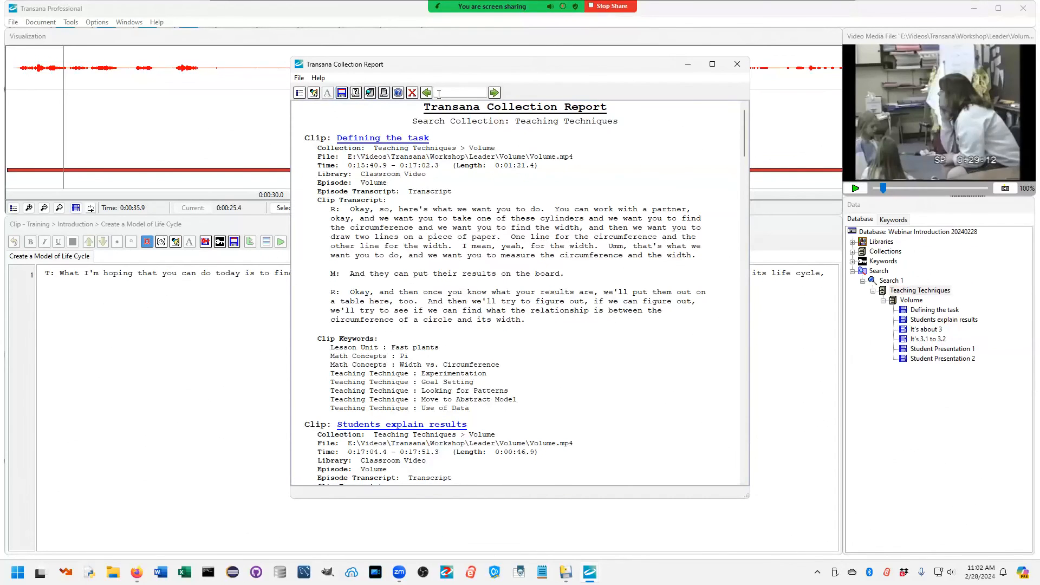
left_click(412, 93)
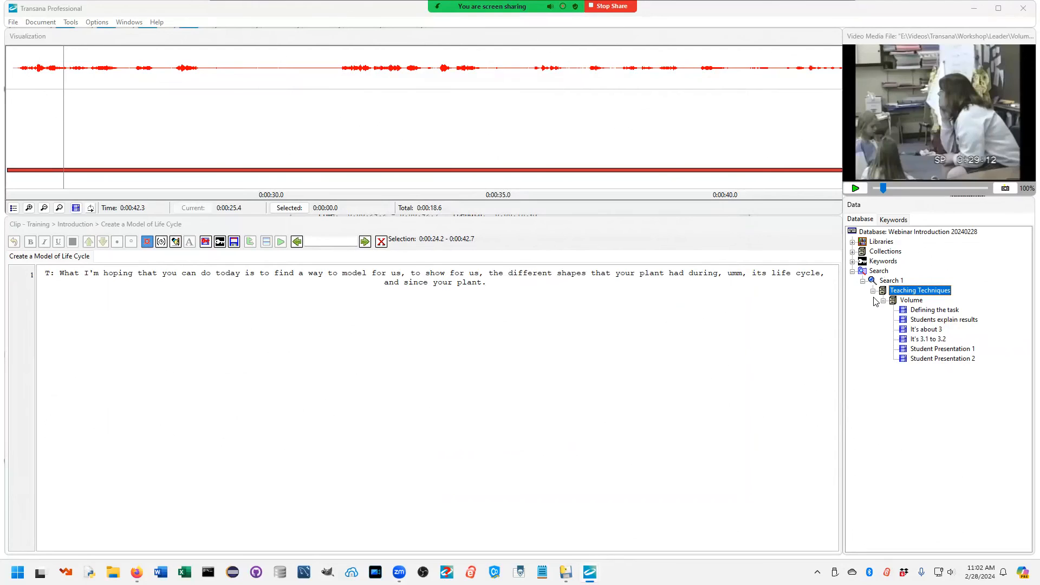
Step: Open the multiple transcripts of the Team Fortress 2 episode in the Gaming library together and close the leftover Collection Report
left_click(852, 272)
left_click(852, 242)
left_click(863, 301)
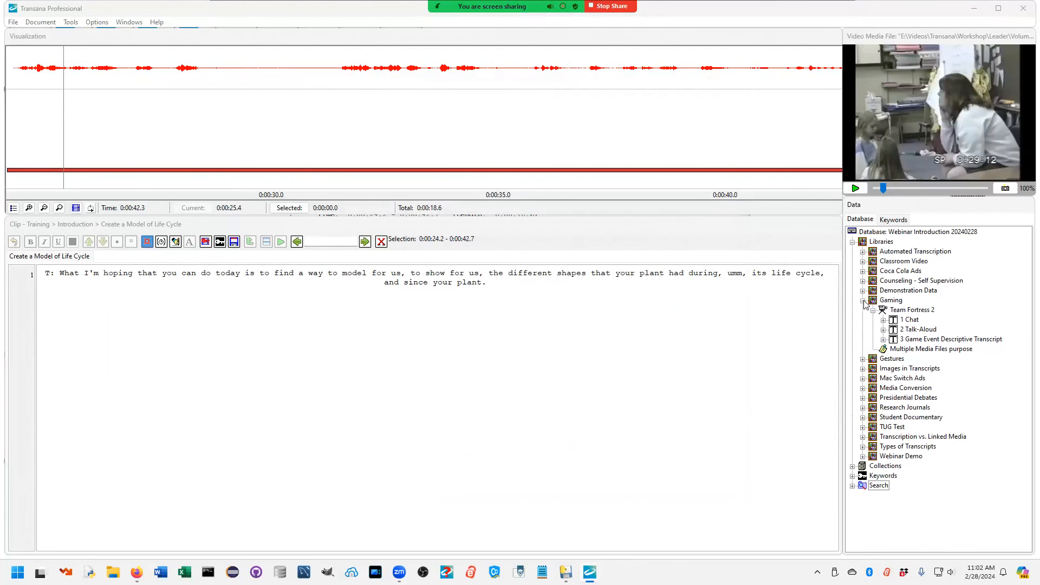
right_click(913, 312)
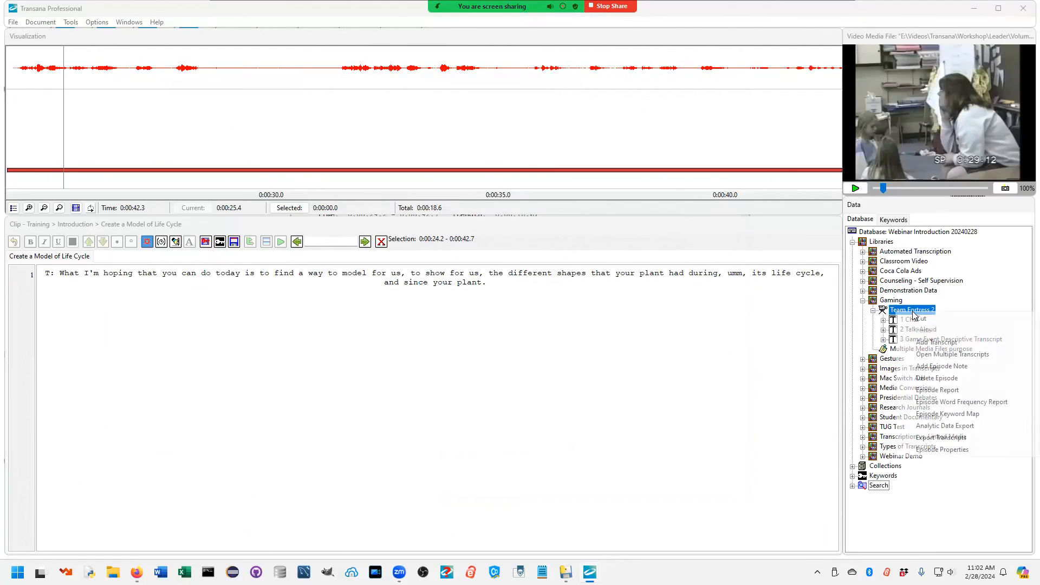
left_click(947, 355)
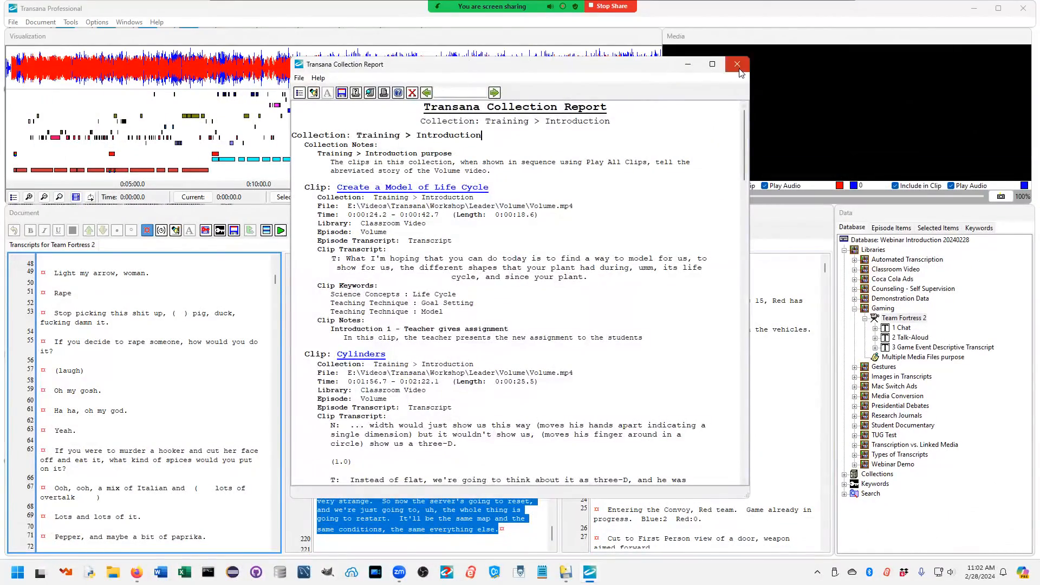
left_click(737, 65)
Step: Jump to about 0:08:41 in the Team Fortress 2 waveform and inspect the Talk-Aloud and Game Event Descriptive transcripts there
left_click(224, 63)
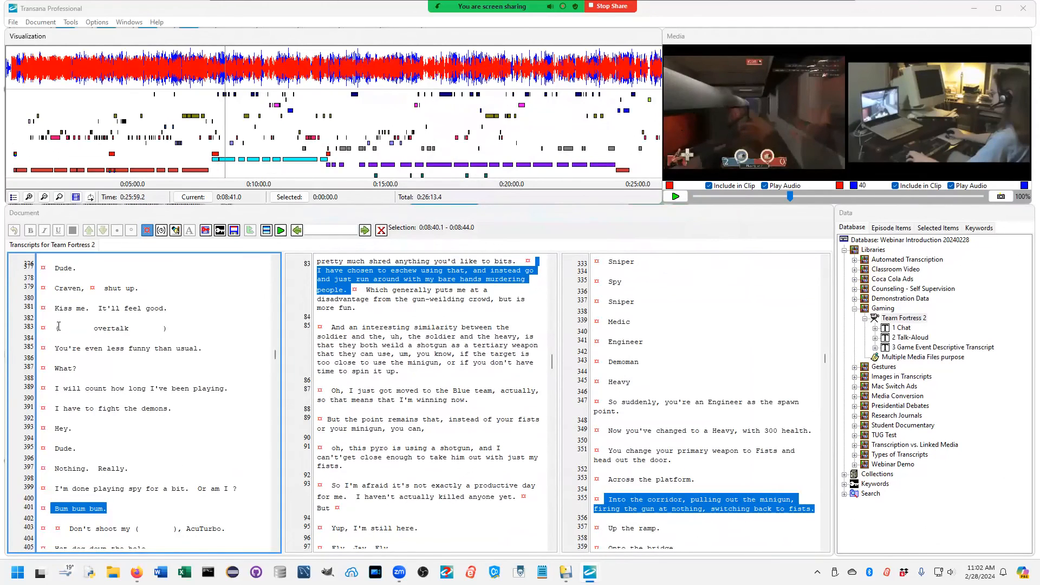
left_click(466, 344)
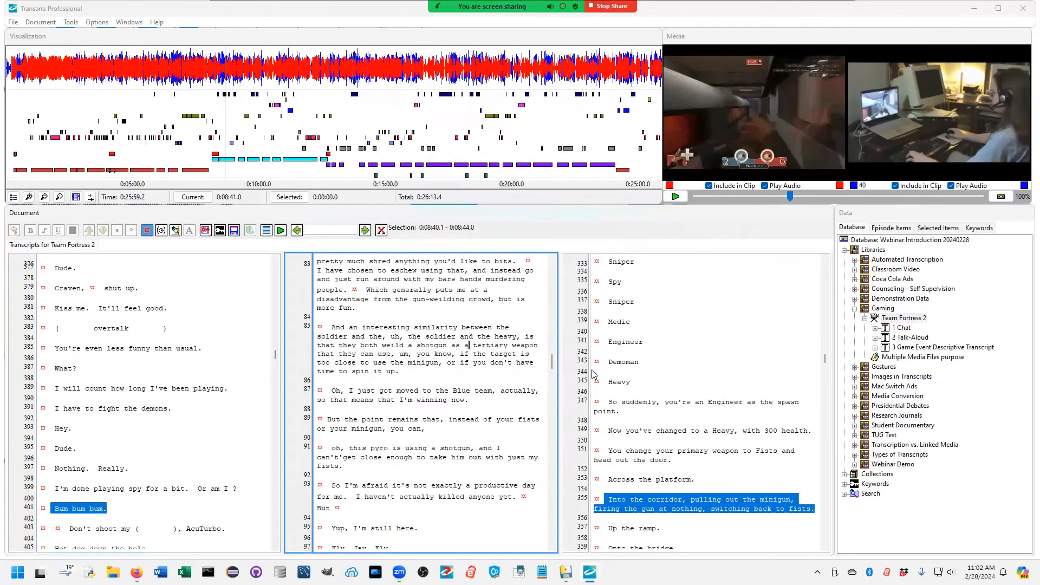
left_click(710, 358)
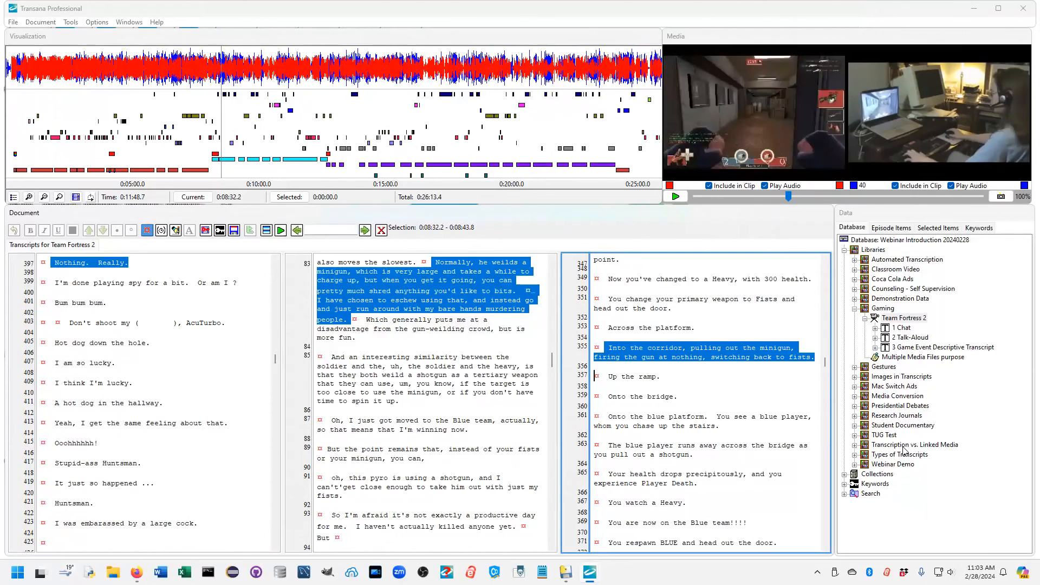
Step: Clear the loaded Team Fortress 2 media and transcripts to return to an empty workspace
left_click(13, 24)
left_click(25, 38)
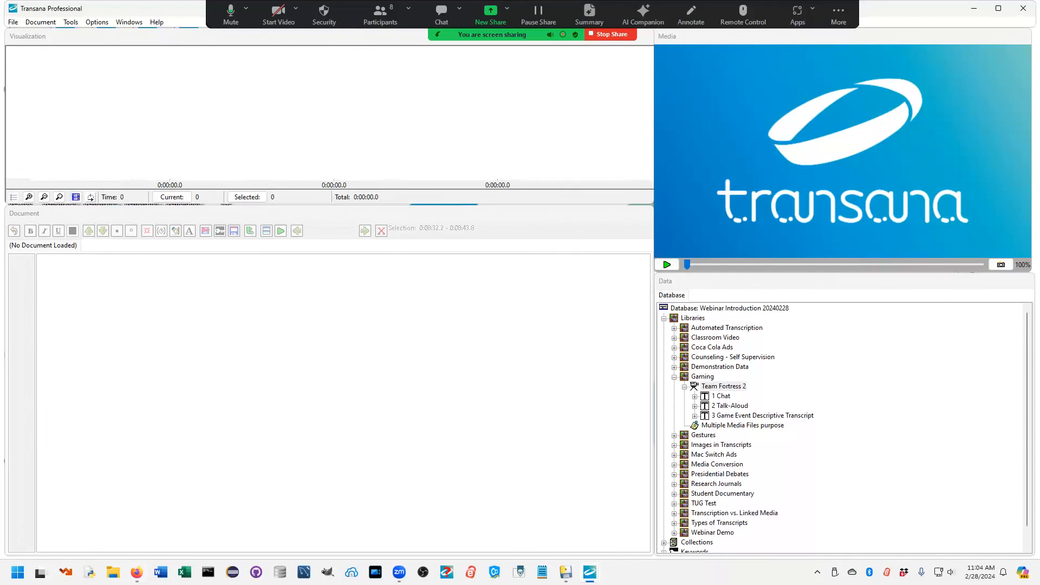
Step: Switch to Firefox and open the Transana Online Tutorial page from the transana.com website
left_click(137, 572)
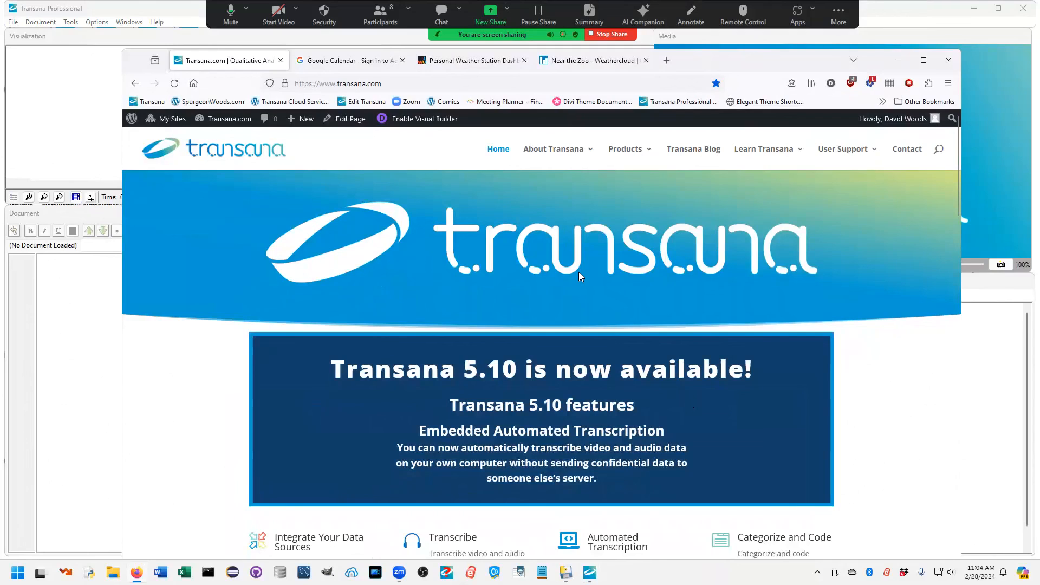
mouse_move(786, 165)
left_click(783, 199)
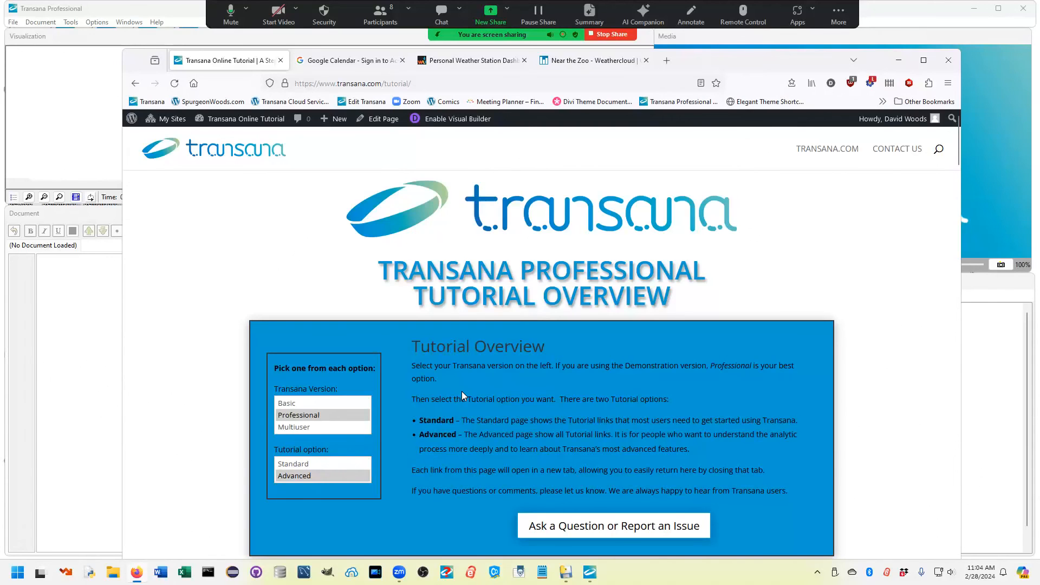
Step: Skim the tutorial page from the overview through the data import topics to the Finding Meaning Across Selections section
scroll(461, 391, "down", 10)
scroll(463, 393, "down", 20)
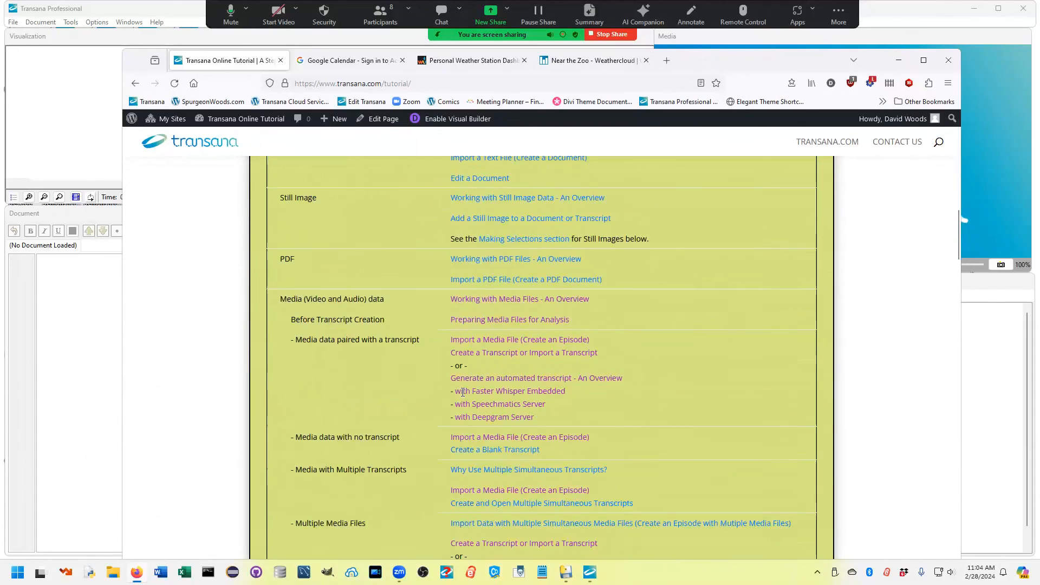
scroll(461, 396, "down", 20)
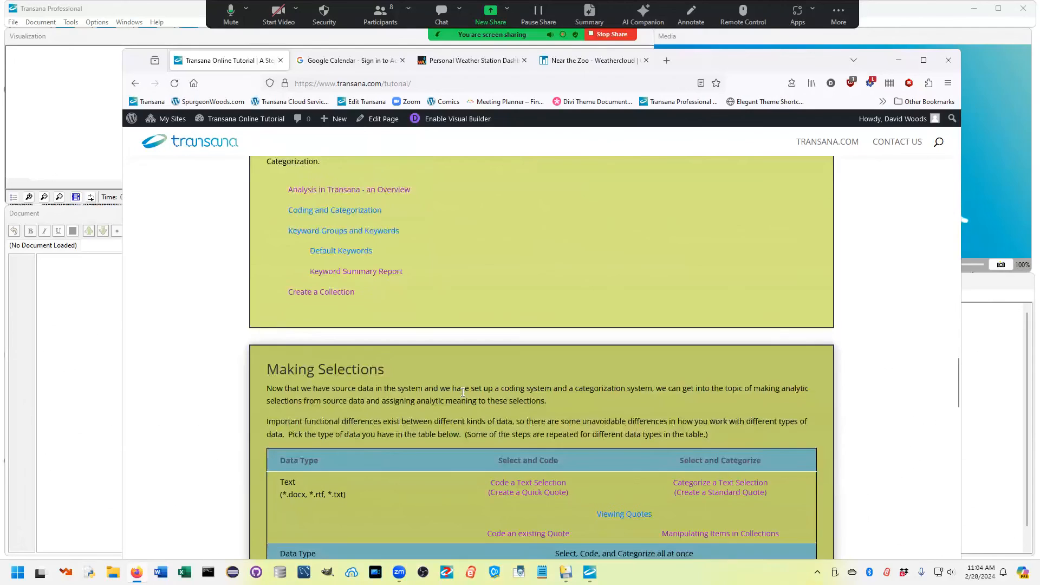
scroll(462, 394, "down", 10)
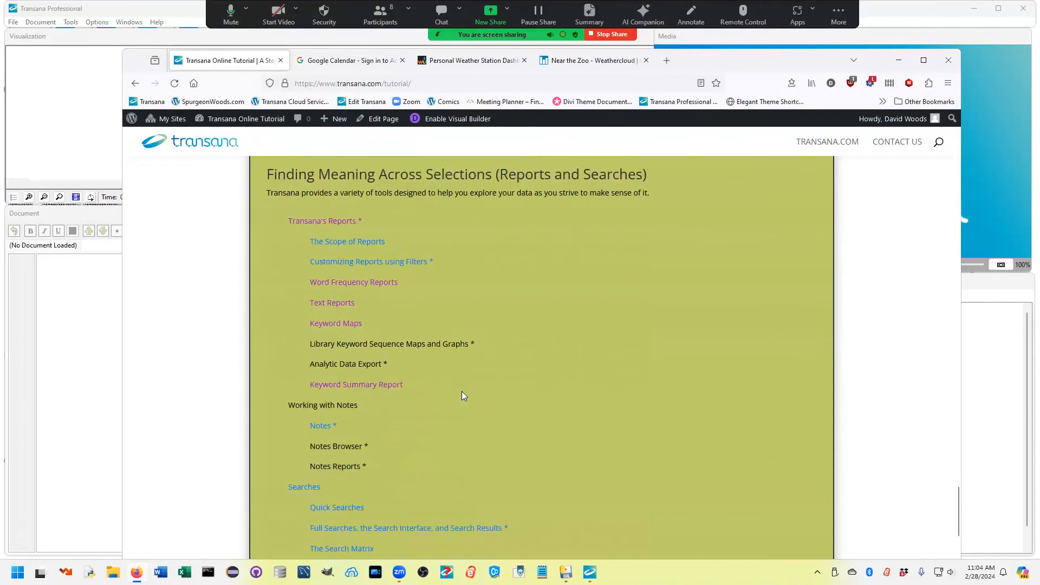
Step: Review the tutorial's media data, transcription, selection, reporting, search and additional topics in order, and return to the Tutorial Overview
left_click_drag(956, 510, 969, 248)
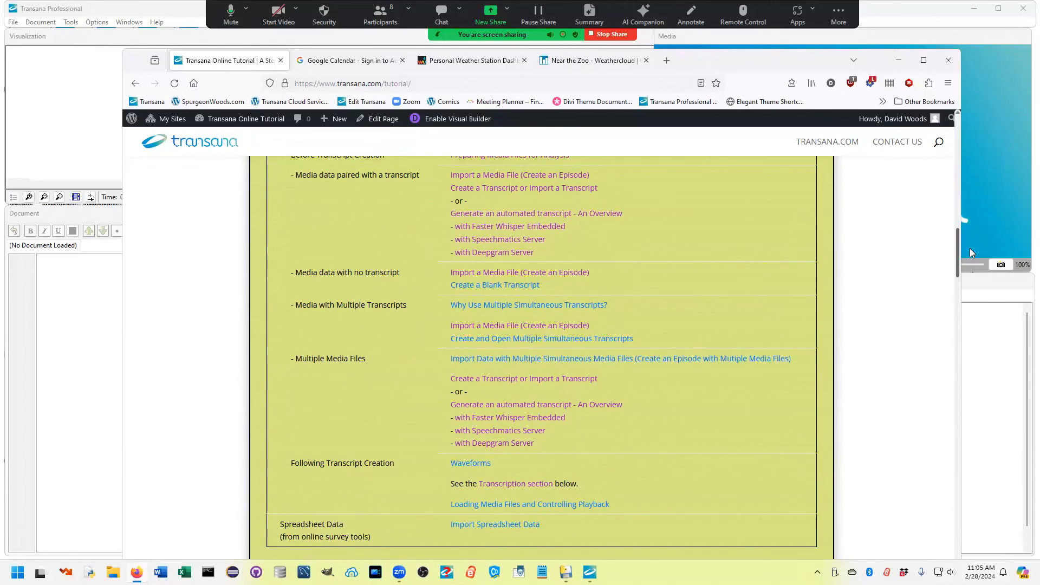
left_click_drag(970, 248, 975, 327)
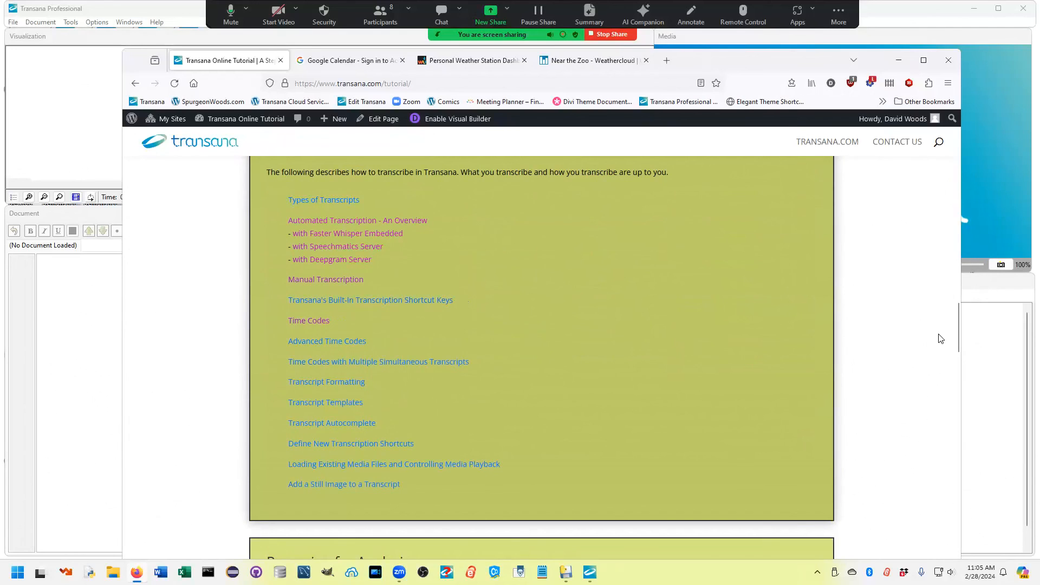
left_click_drag(957, 325, 957, 446)
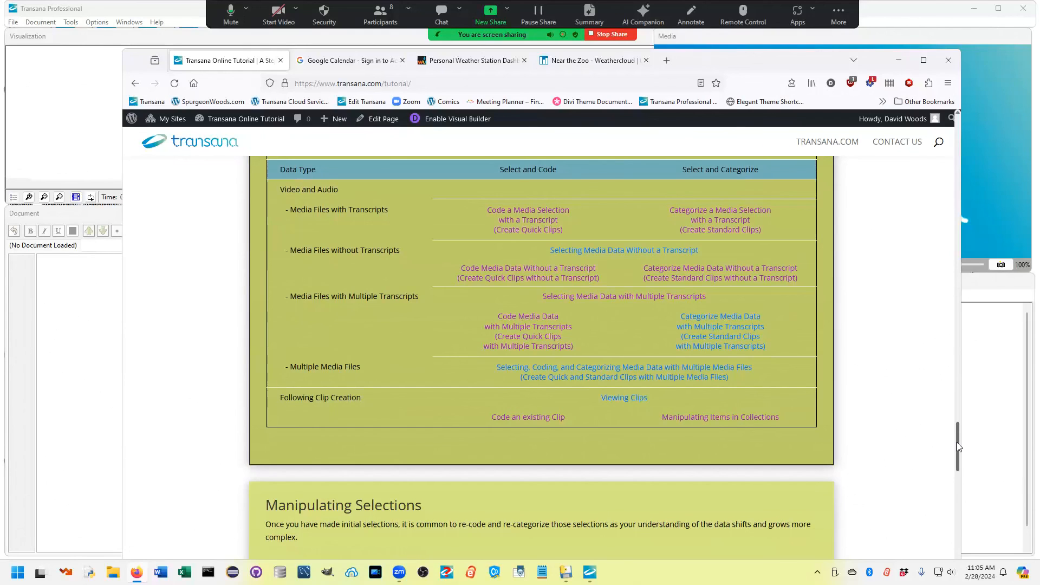
left_click_drag(956, 442, 956, 469)
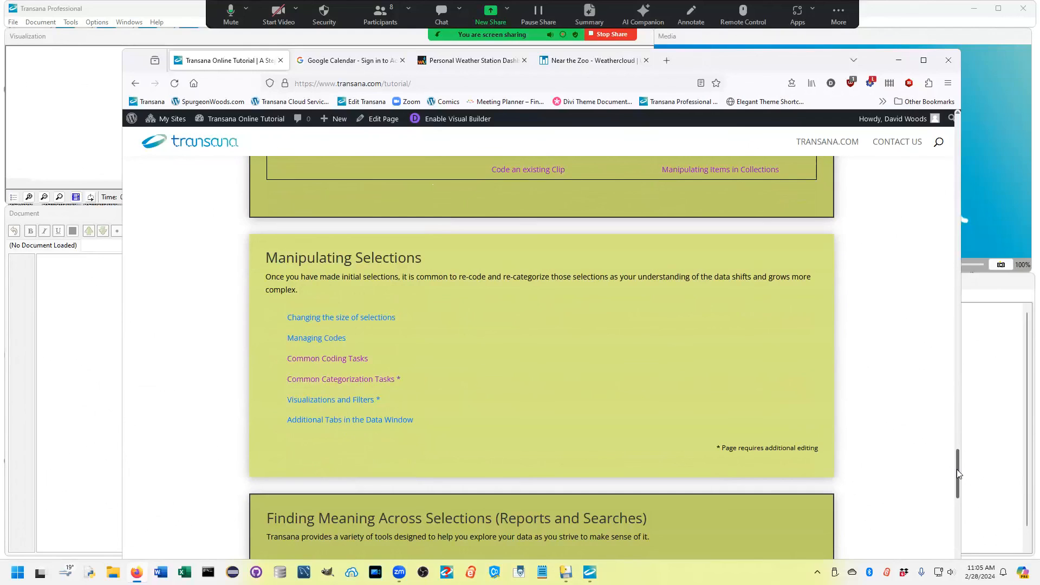
left_click_drag(956, 469, 955, 510)
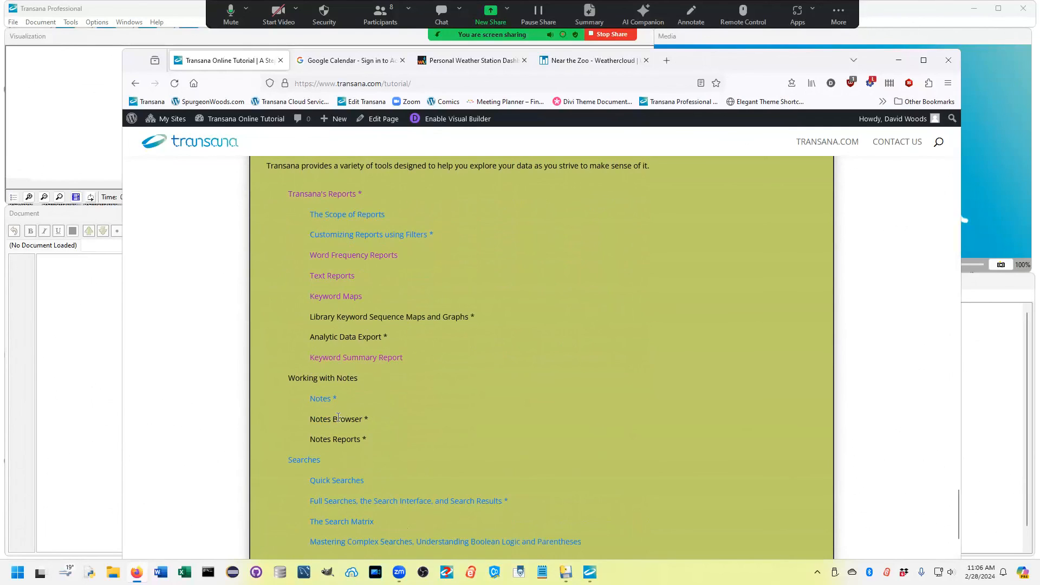
scroll(341, 424, "down", 4)
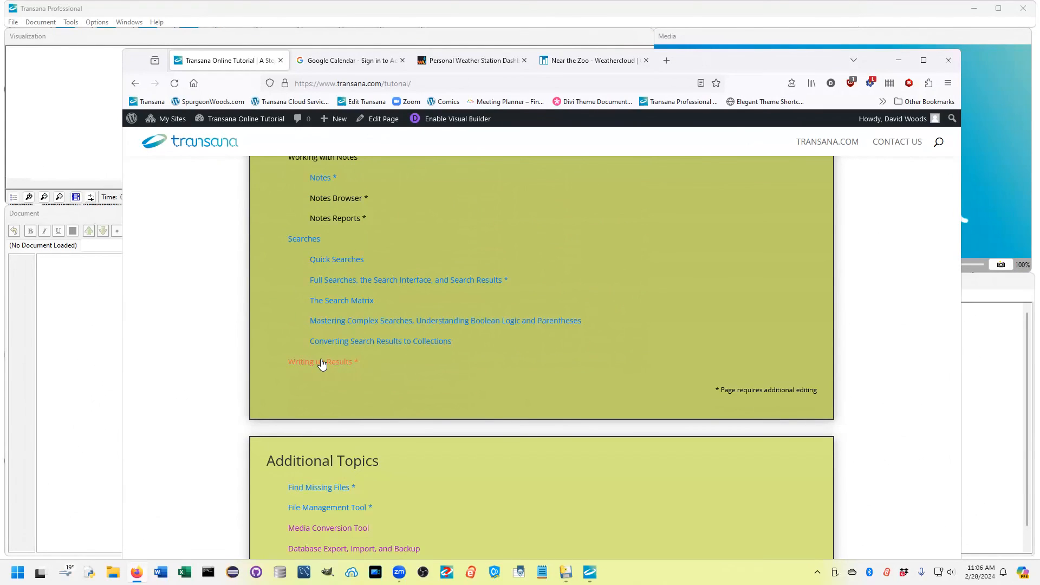
scroll(321, 363, "down", 3)
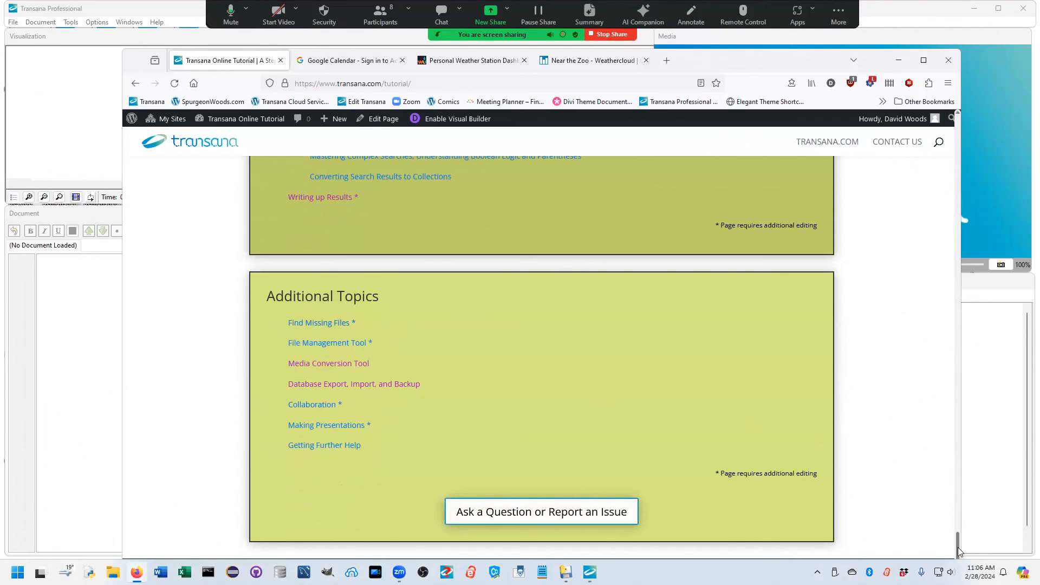
left_click_drag(957, 542, 958, 148)
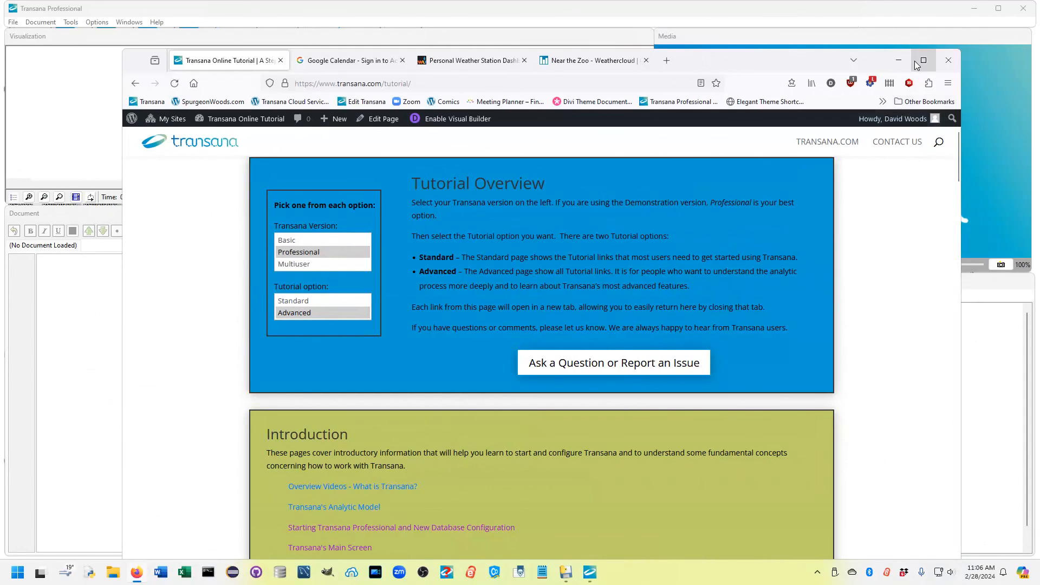
Step: Move the browser window out of the way to return to Transana and collapse the Gaming library in the database tree
left_click_drag(796, 60, 739, 0)
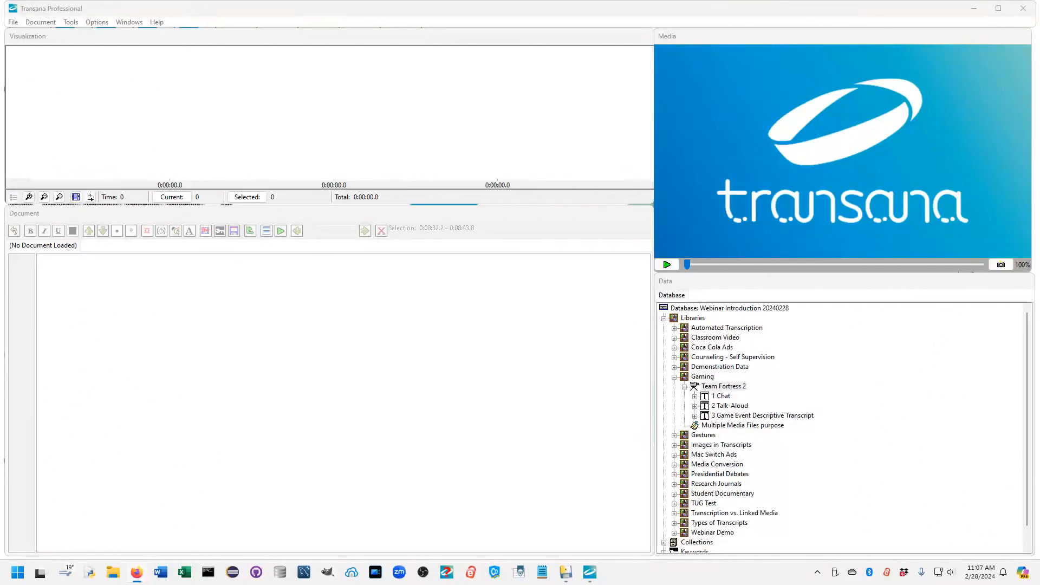
left_click(674, 377)
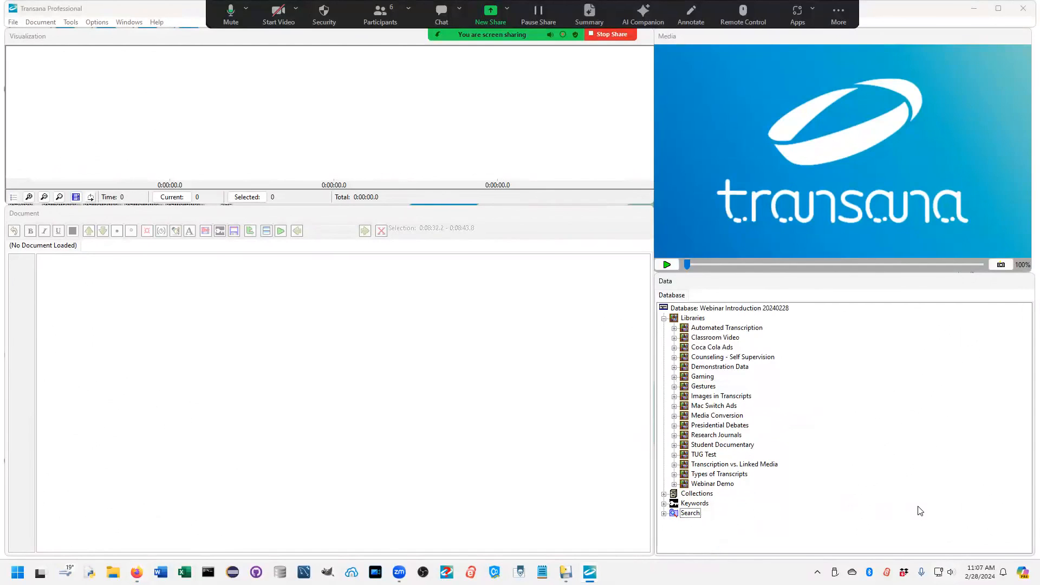